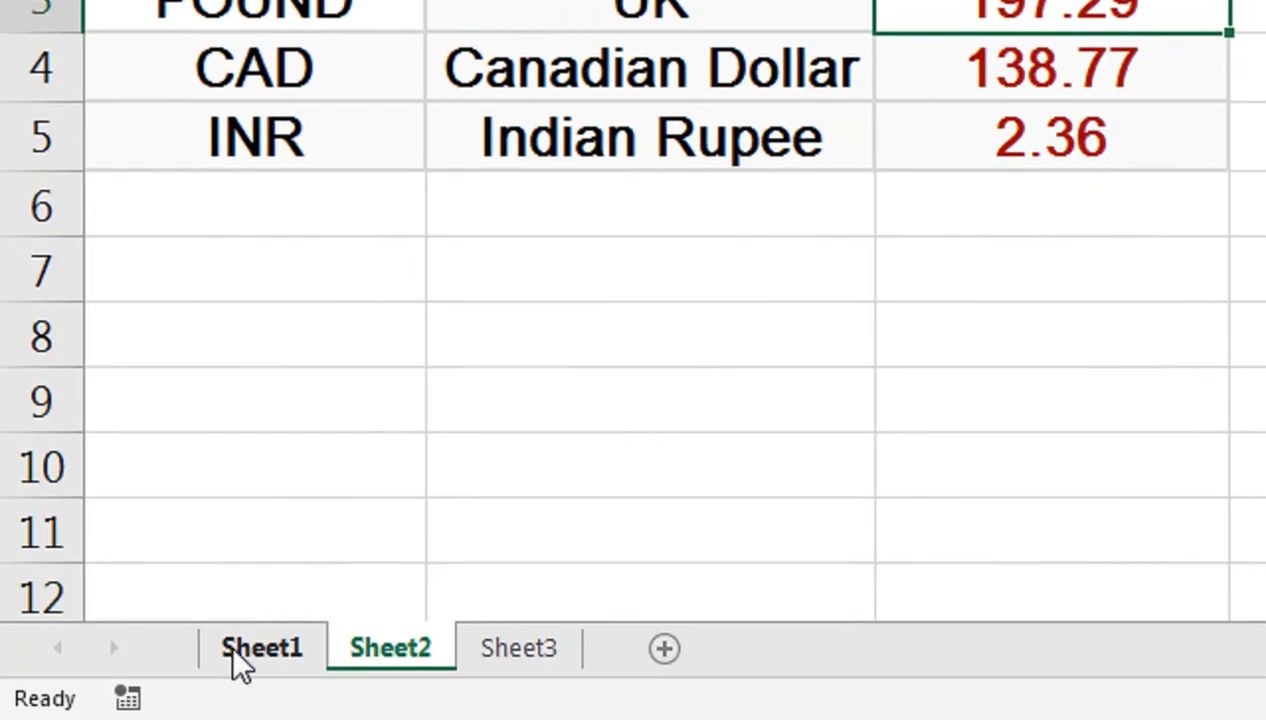
Step: On the blank Sheet3, zoom in and enter COUNTRY in cell A1
click(235, 653)
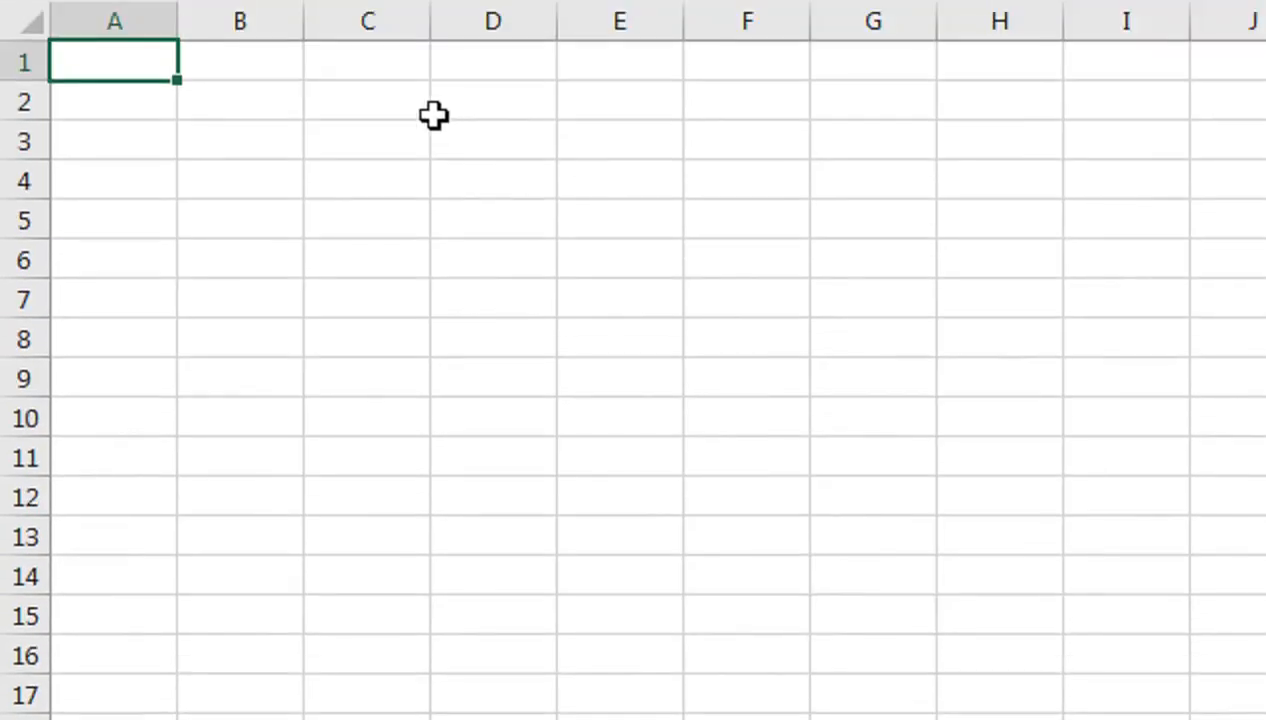
click(517, 689)
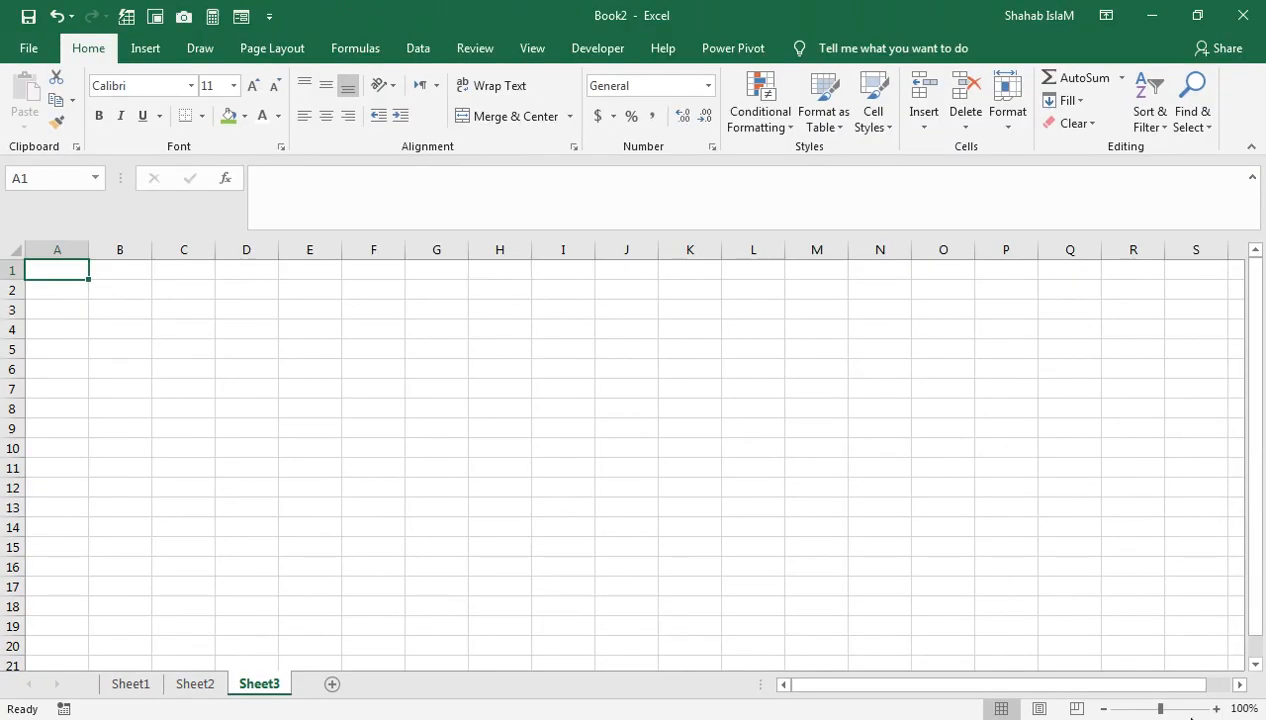
click(1190, 709)
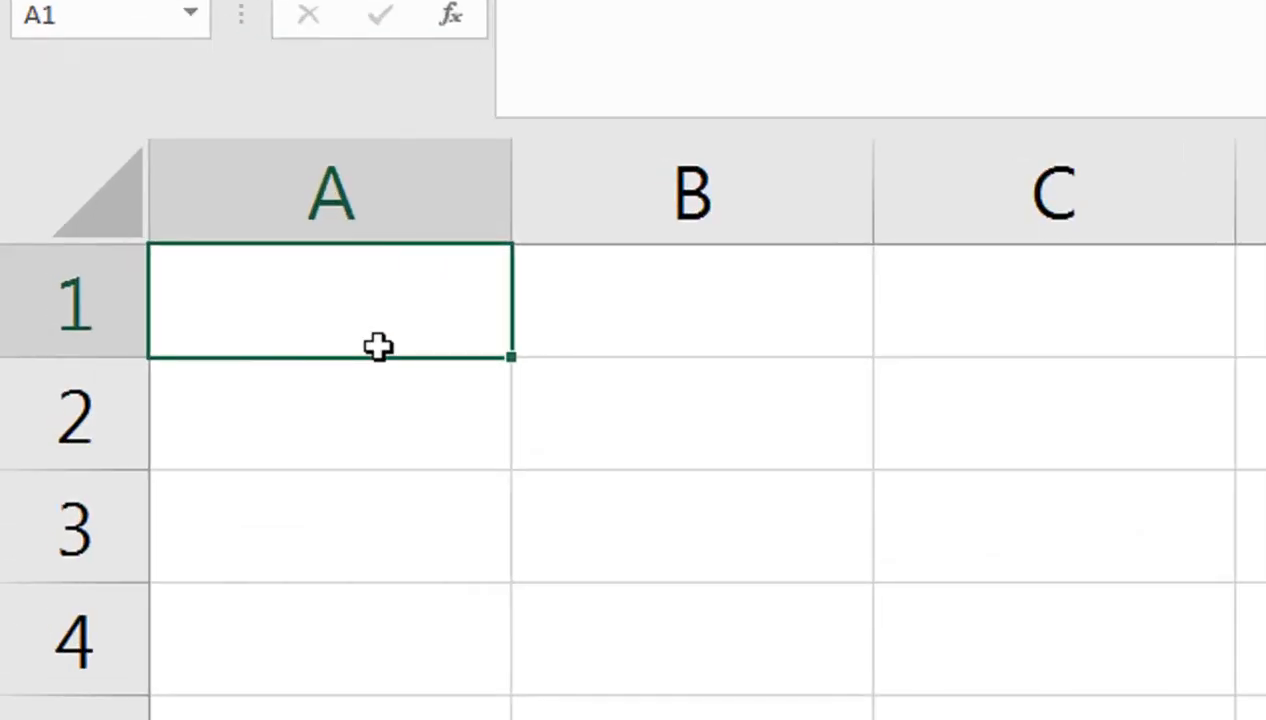
double_click(378, 346)
text(countru)
key(Tab)
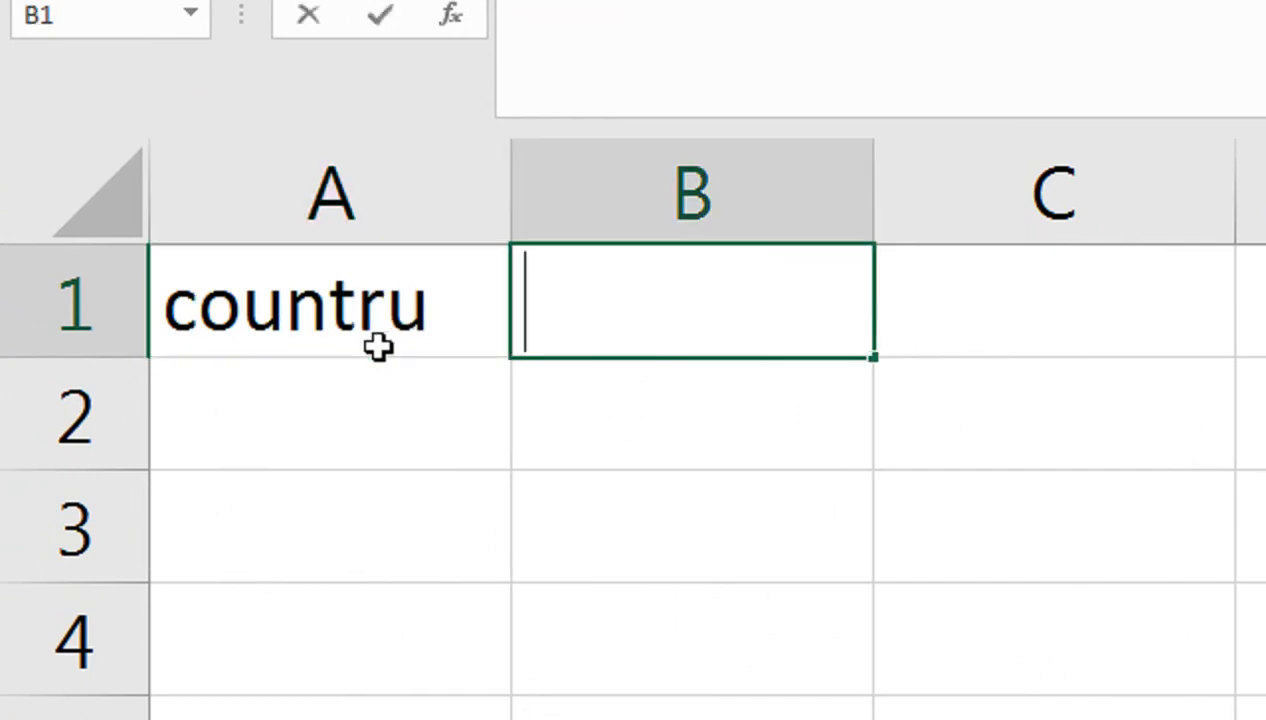
click(378, 346)
text(COUNTRY)
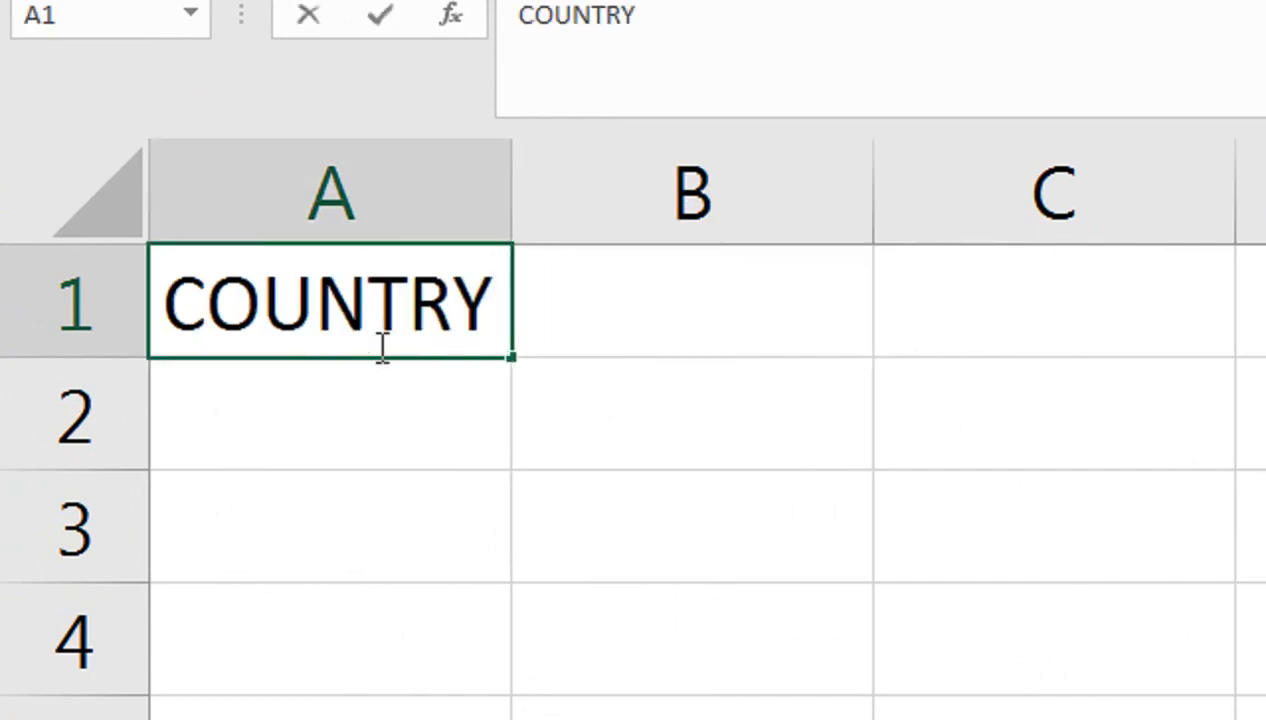
key(Tab)
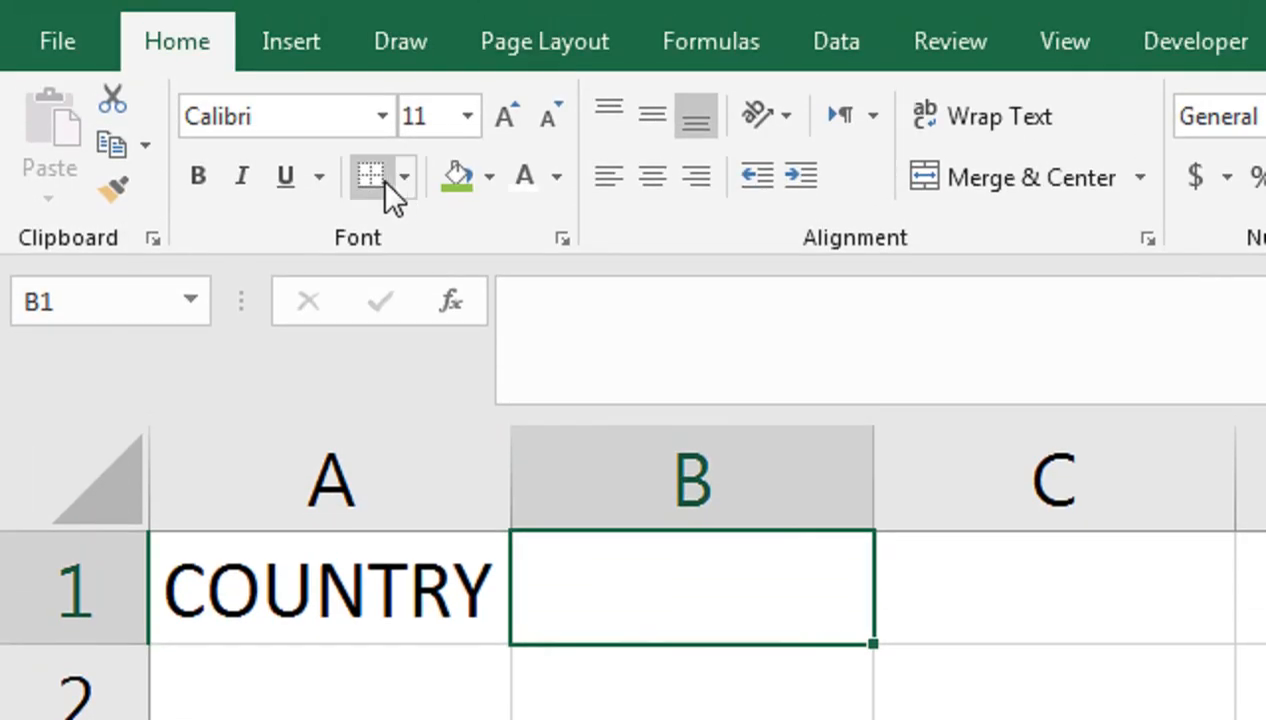
Step: Outline B1, enter CURRENCY in C1 with column C widened, and merge D1:E1
click(396, 180)
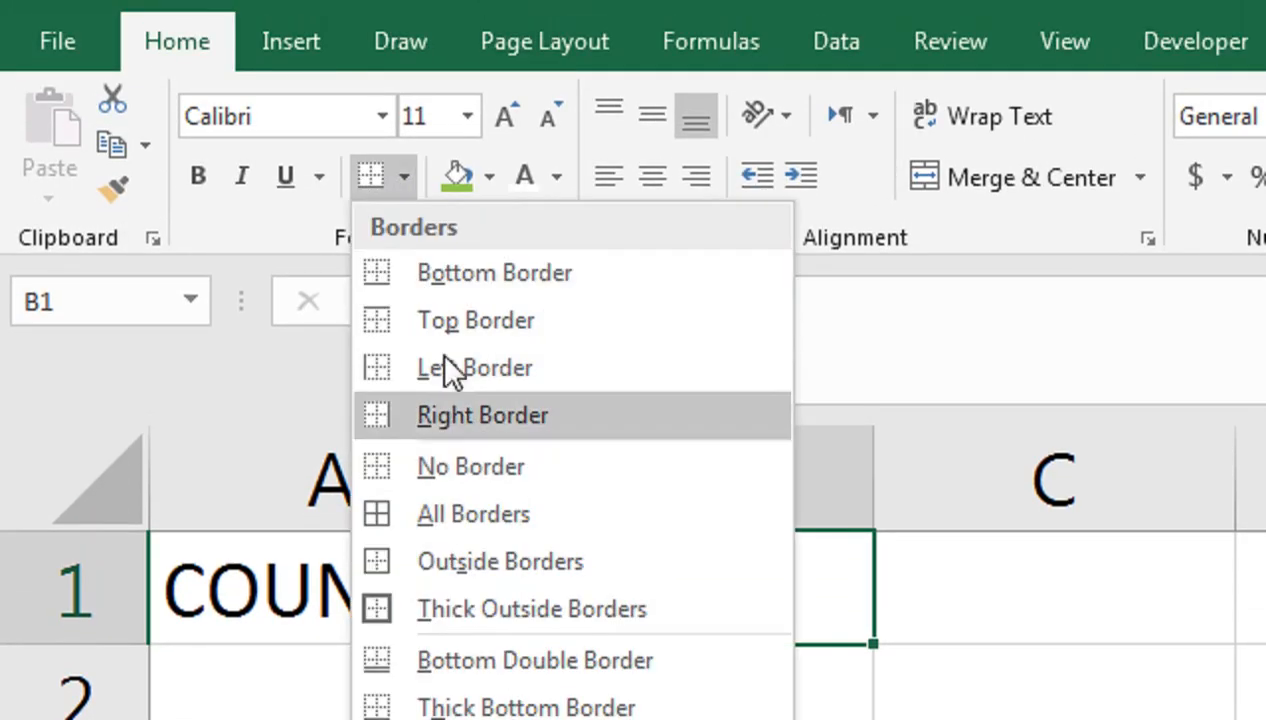
click(503, 512)
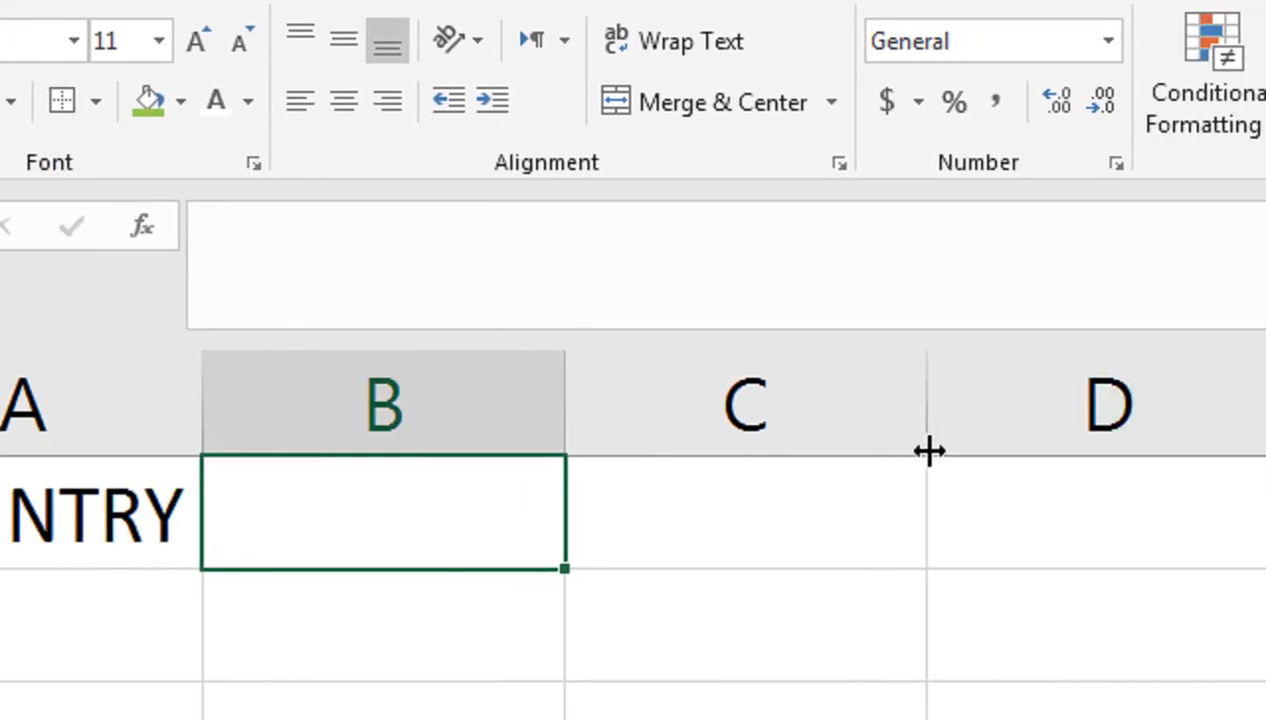
click(1042, 568)
text(CURRENC)
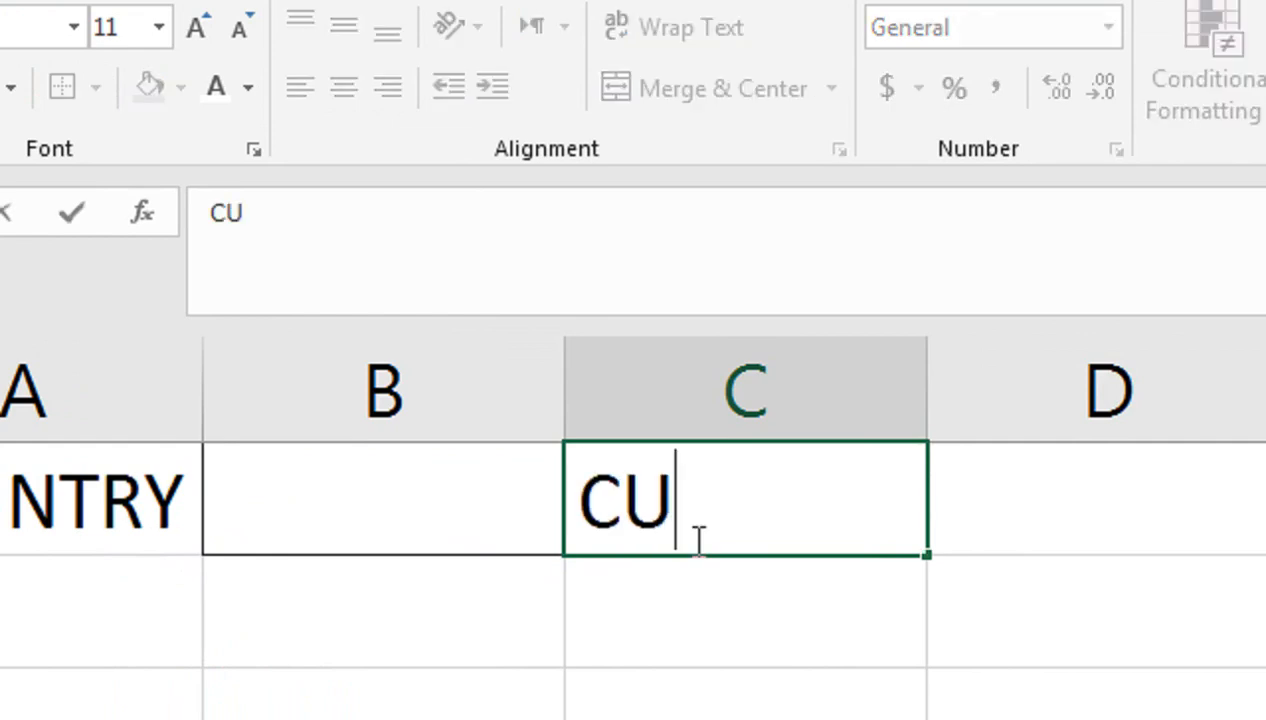
text(Y)
key(Tab)
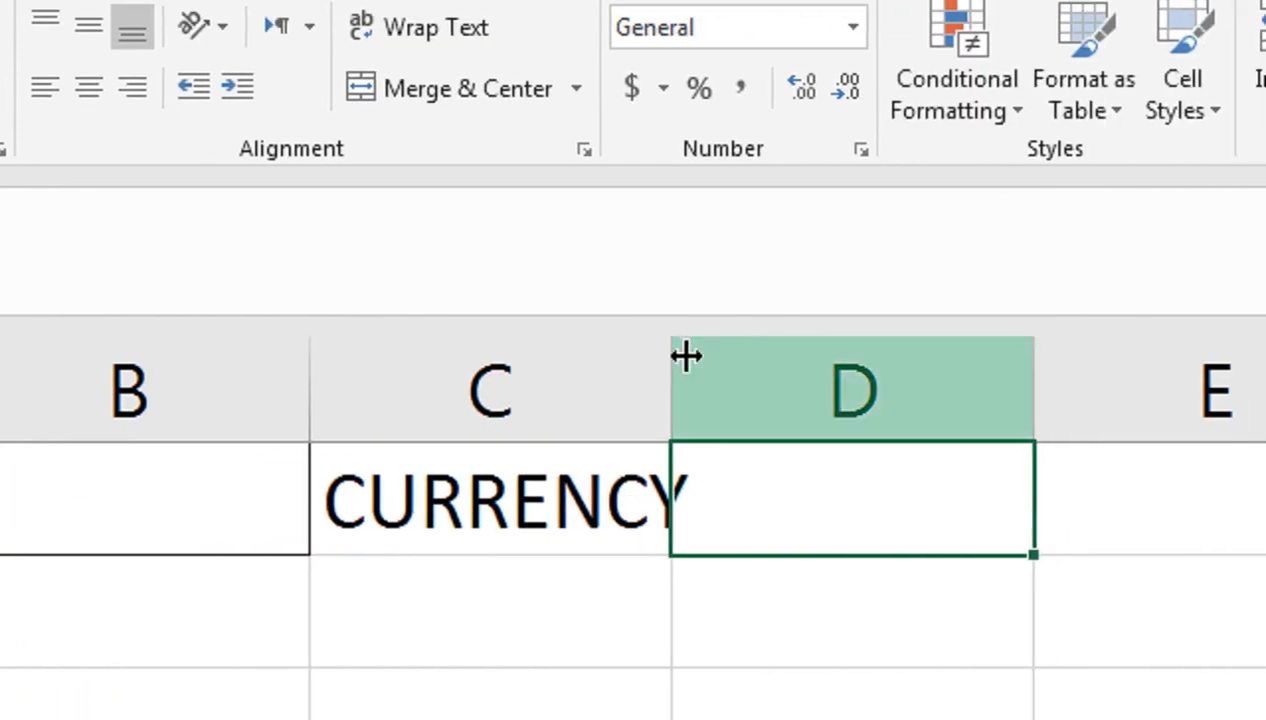
double_click(686, 356)
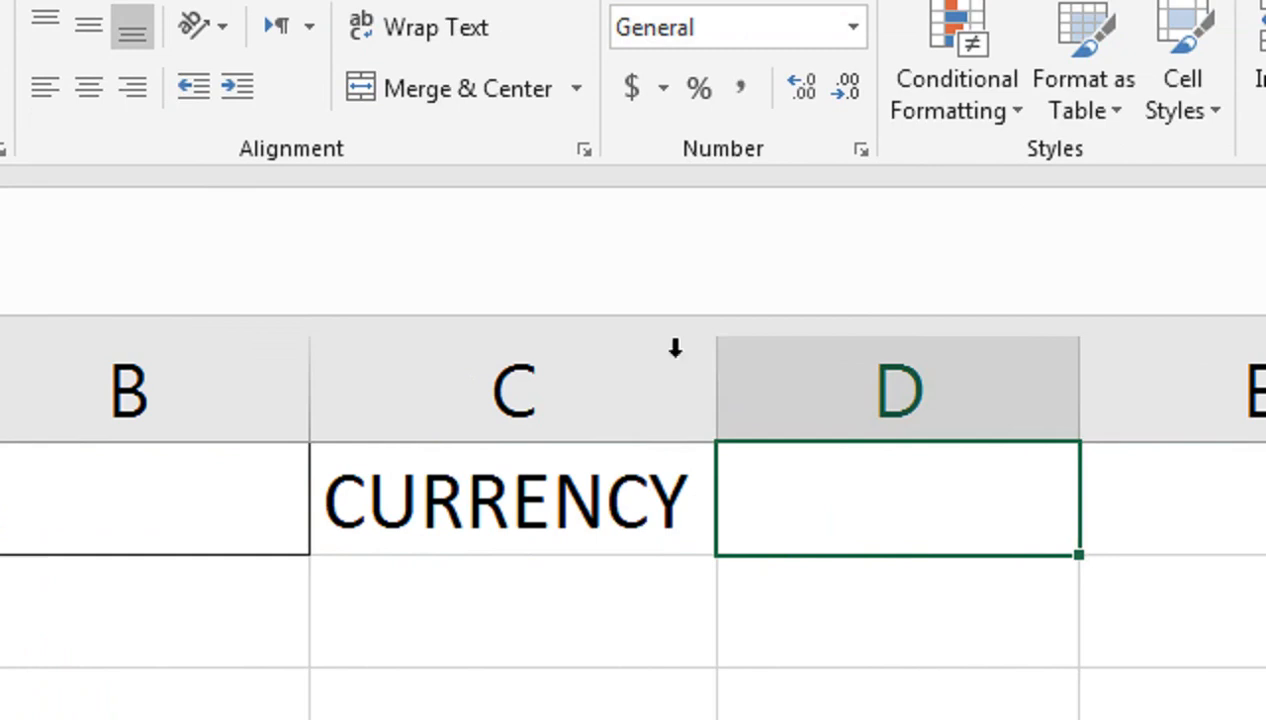
drag(882, 534, 1150, 534)
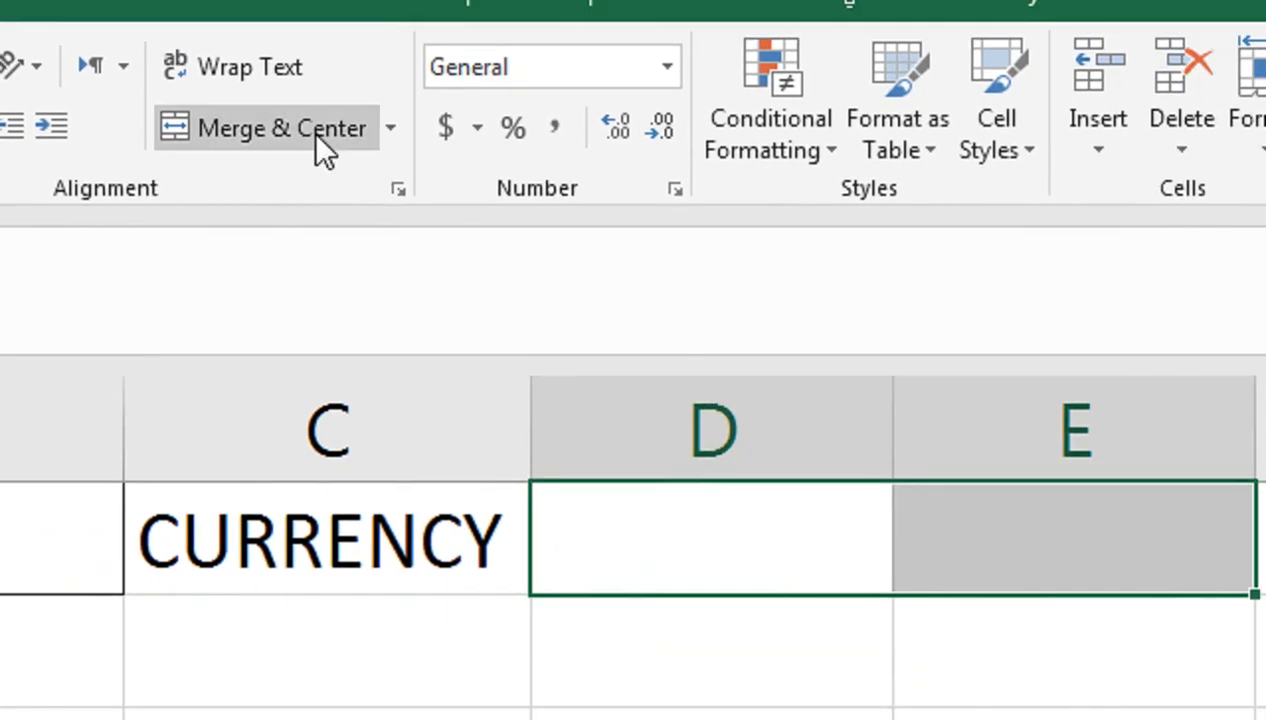
click(318, 138)
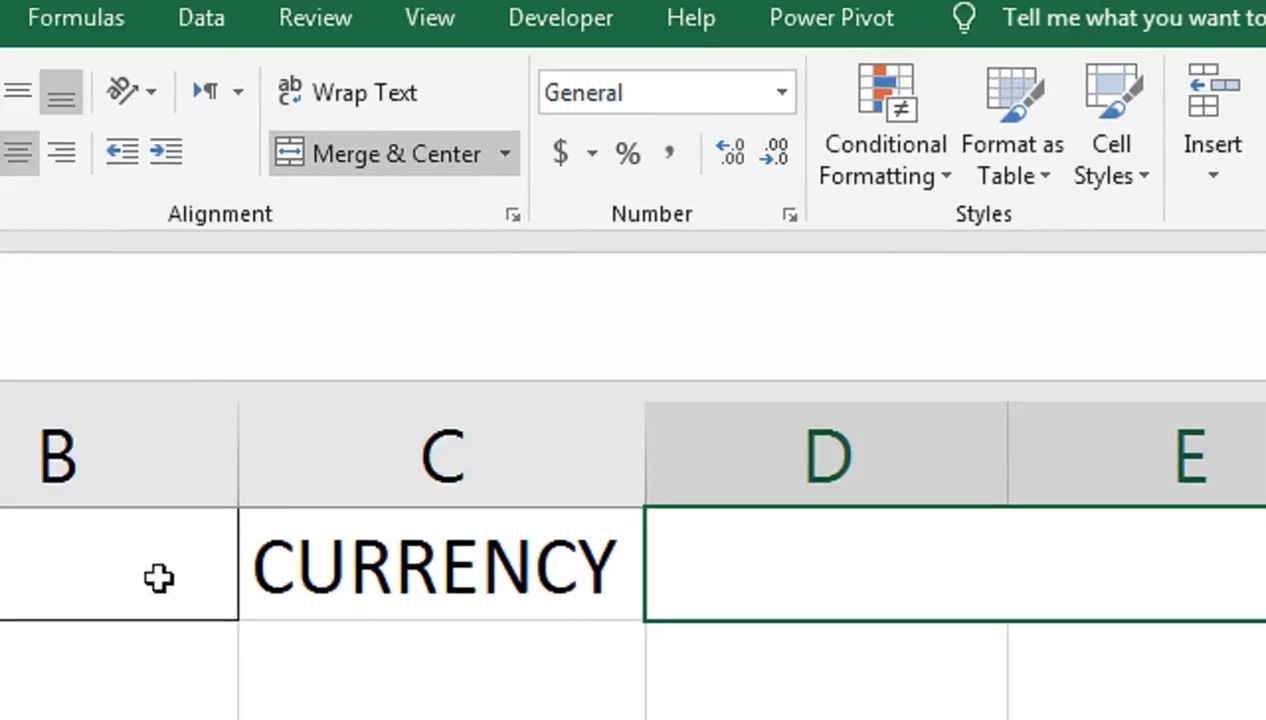
Step: Give A1 and C1 a green fill and bold text
click(243, 492)
ctrl+click(752, 445)
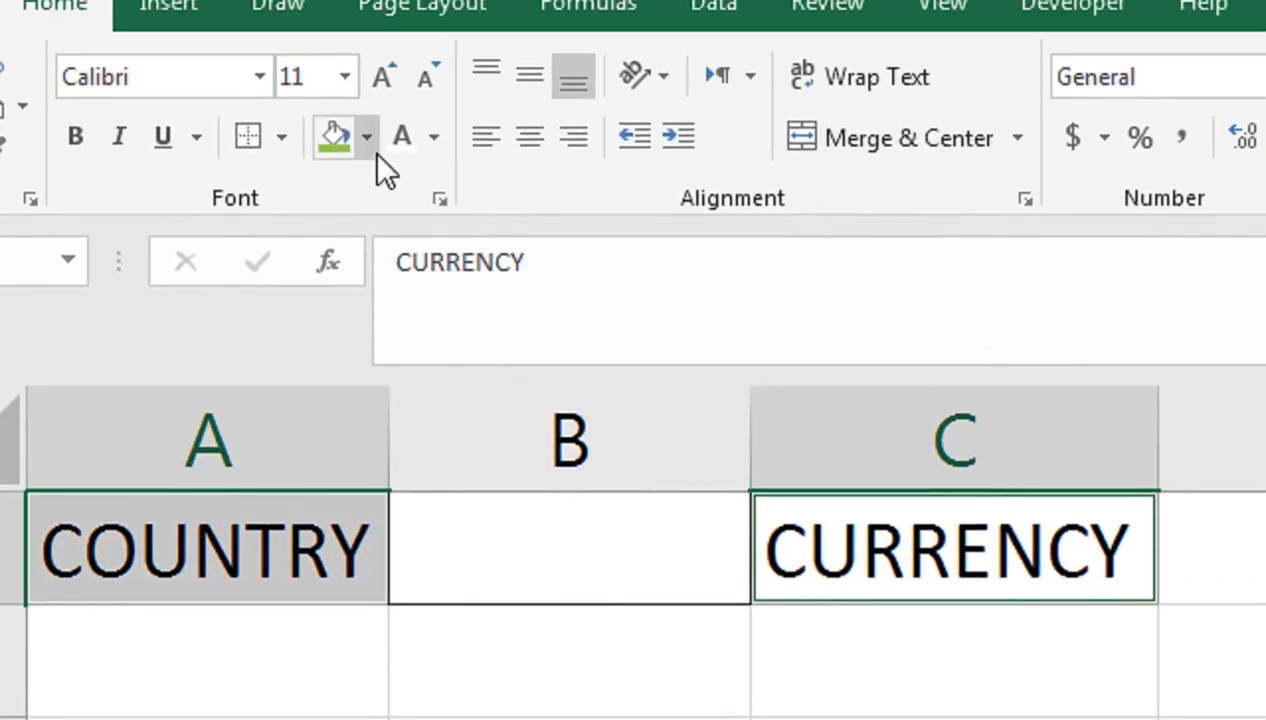
click(338, 45)
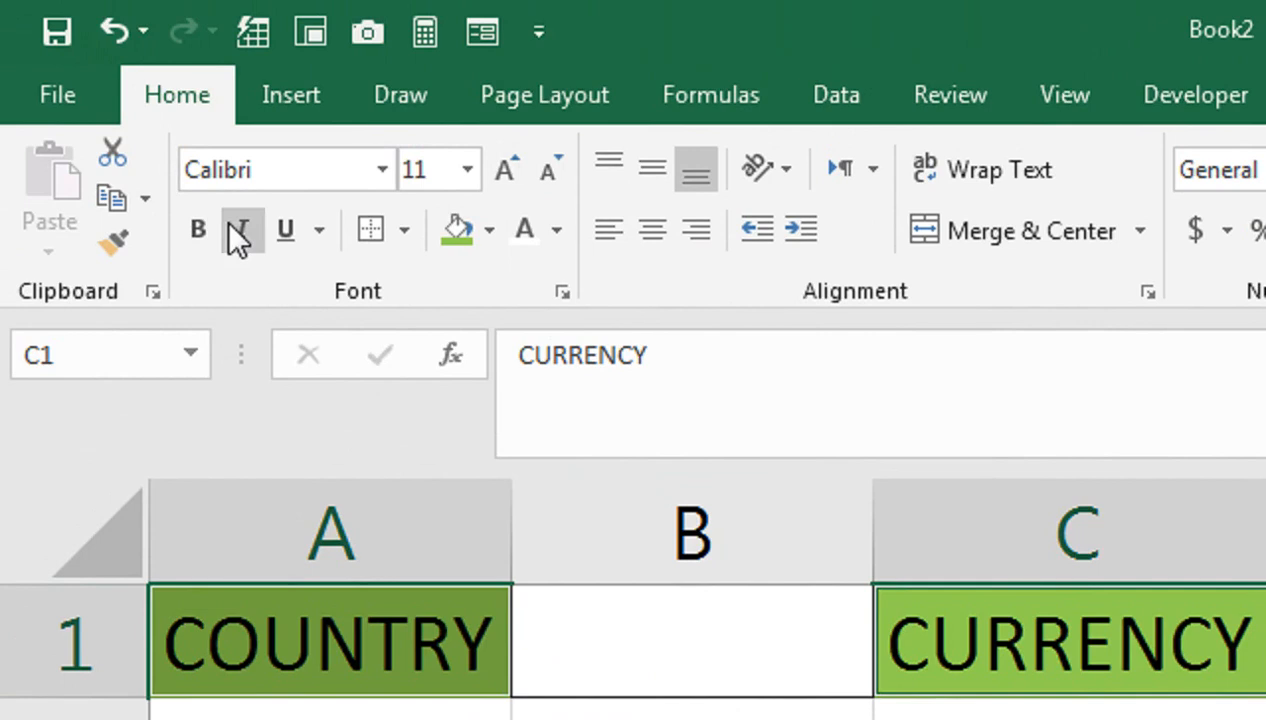
click(198, 229)
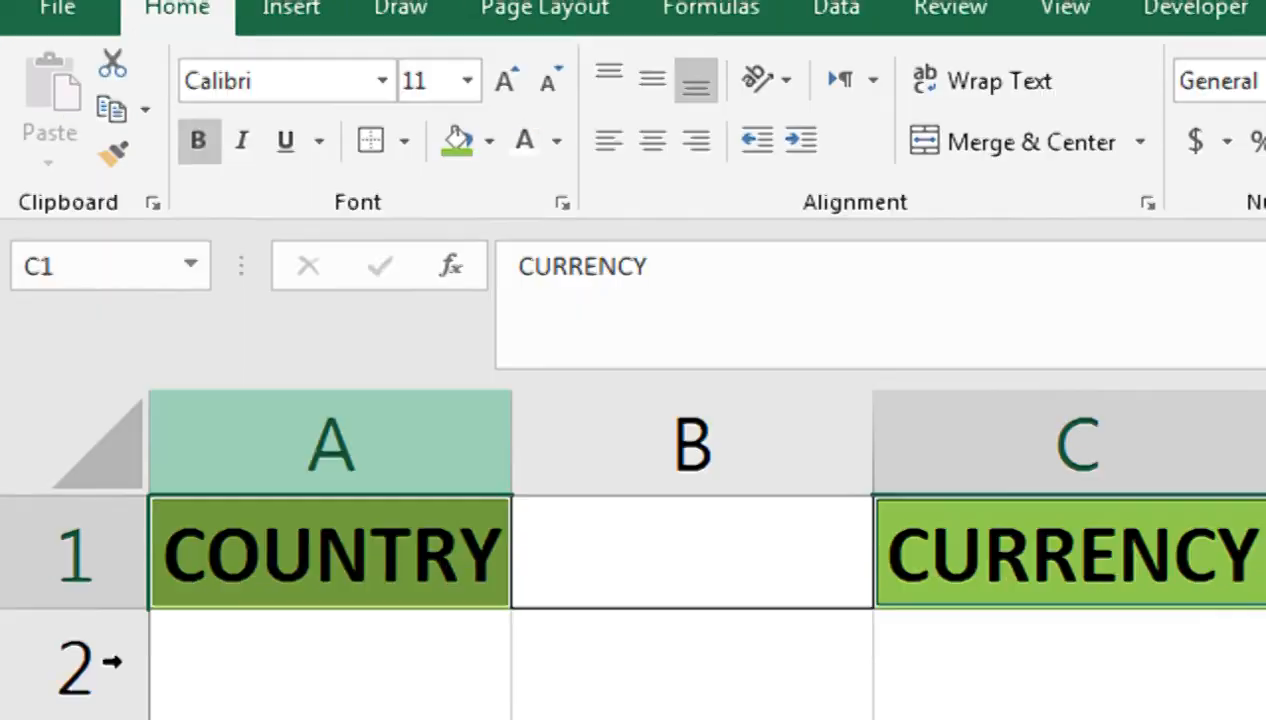
click(297, 461)
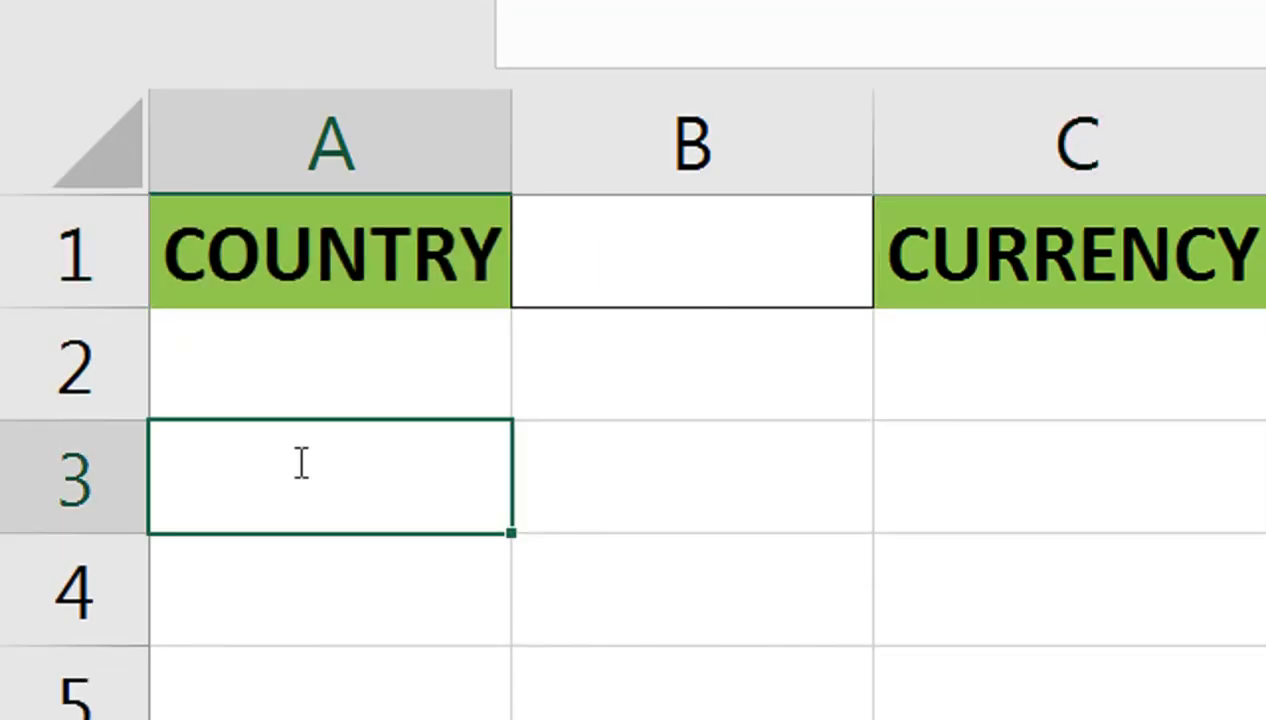
Step: Enter the headers Date, product, Qty, Cost and Amount in A3:E3
text(dATE)
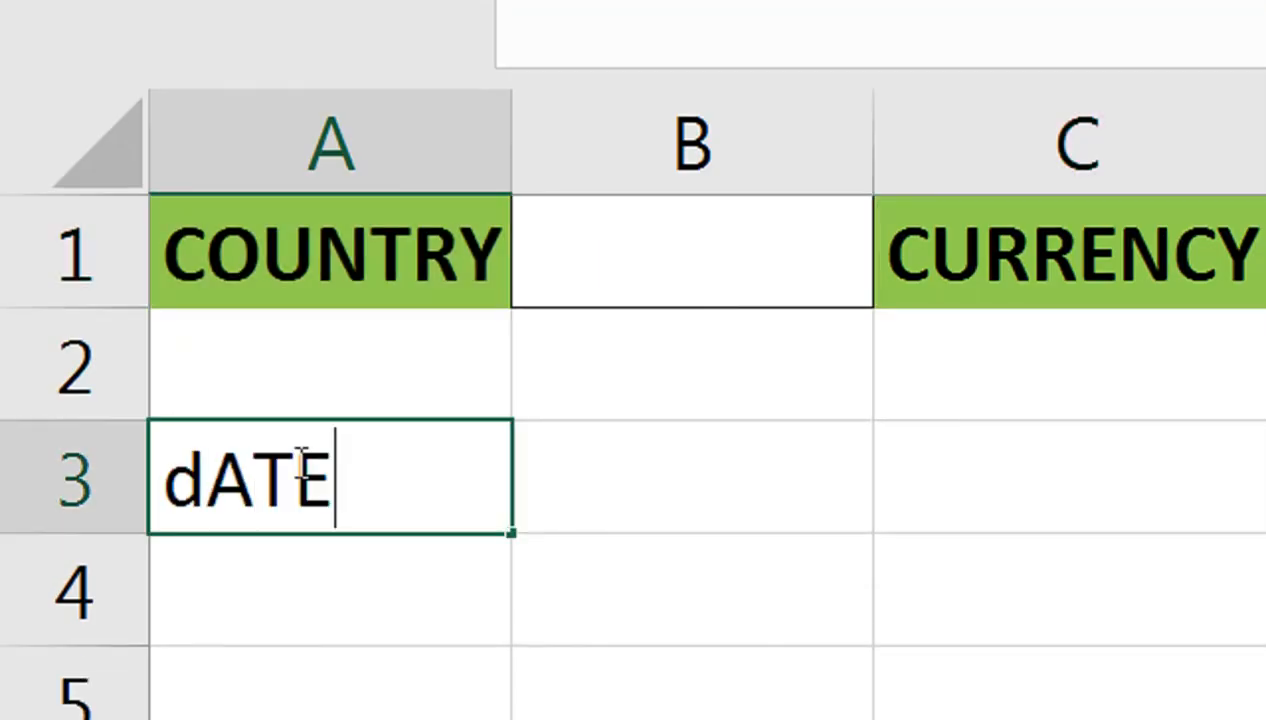
key(Tab)
click(297, 461)
key(Tab)
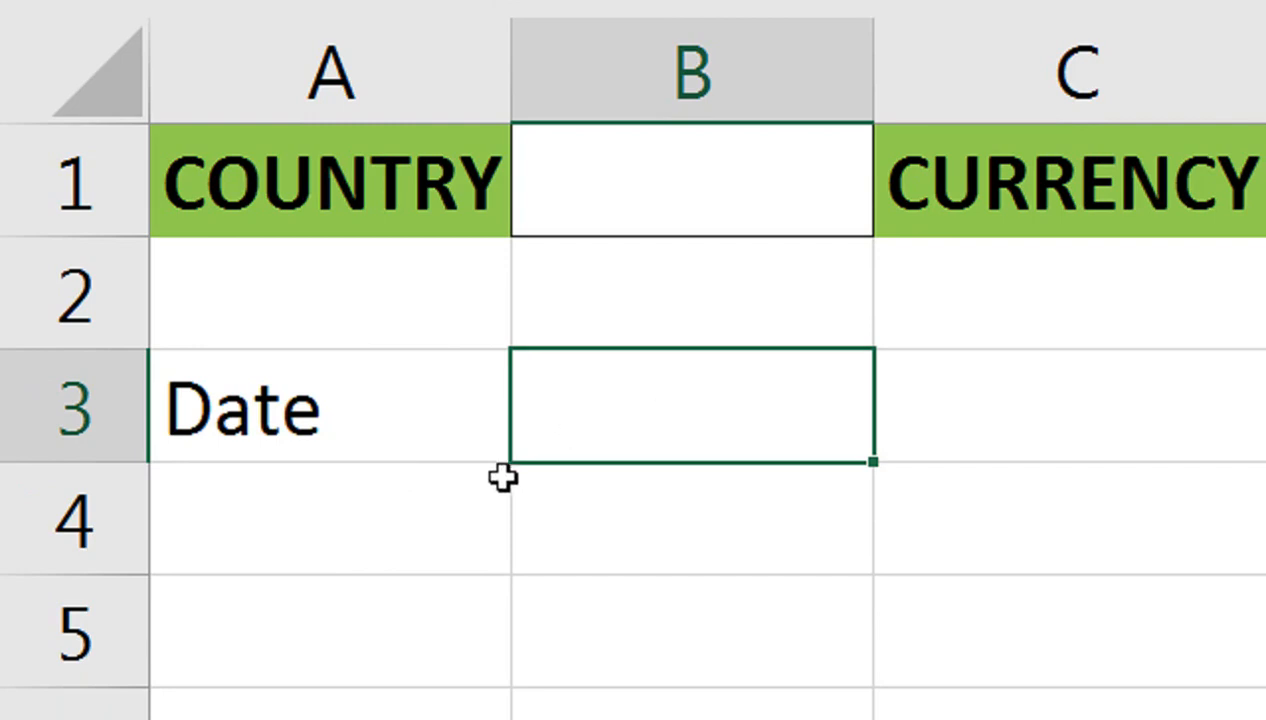
text(product)
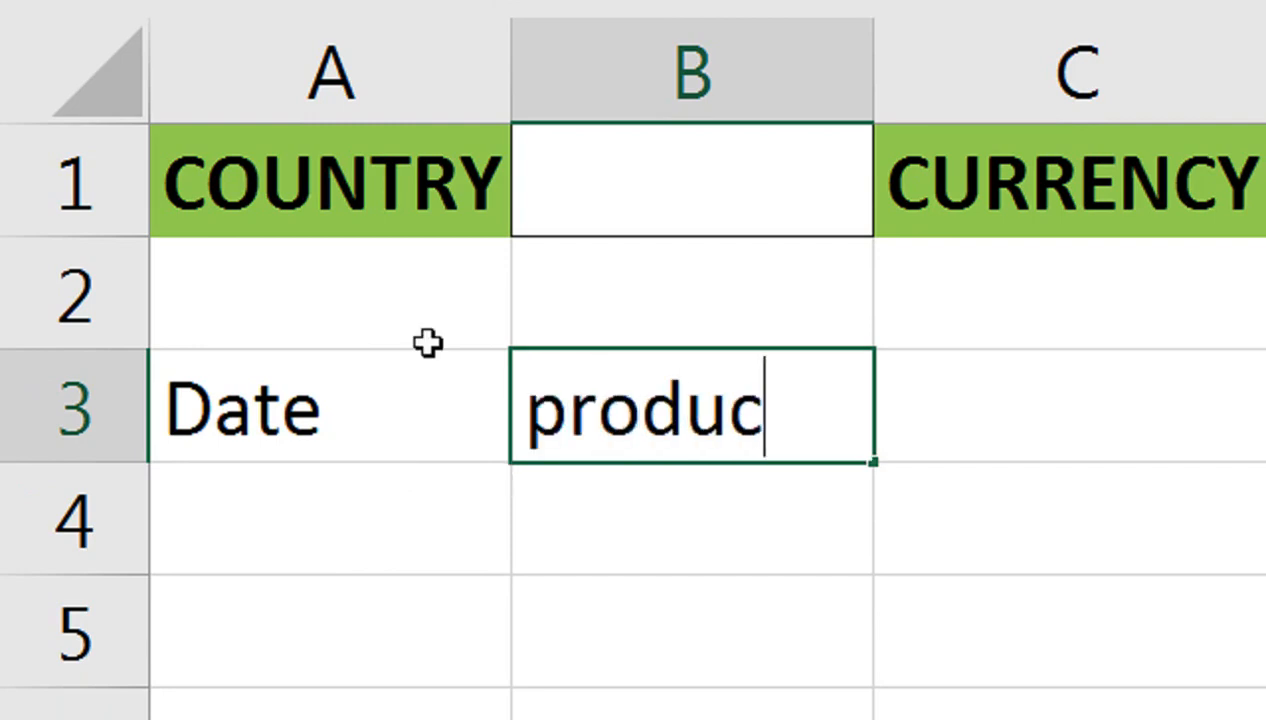
key(Tab)
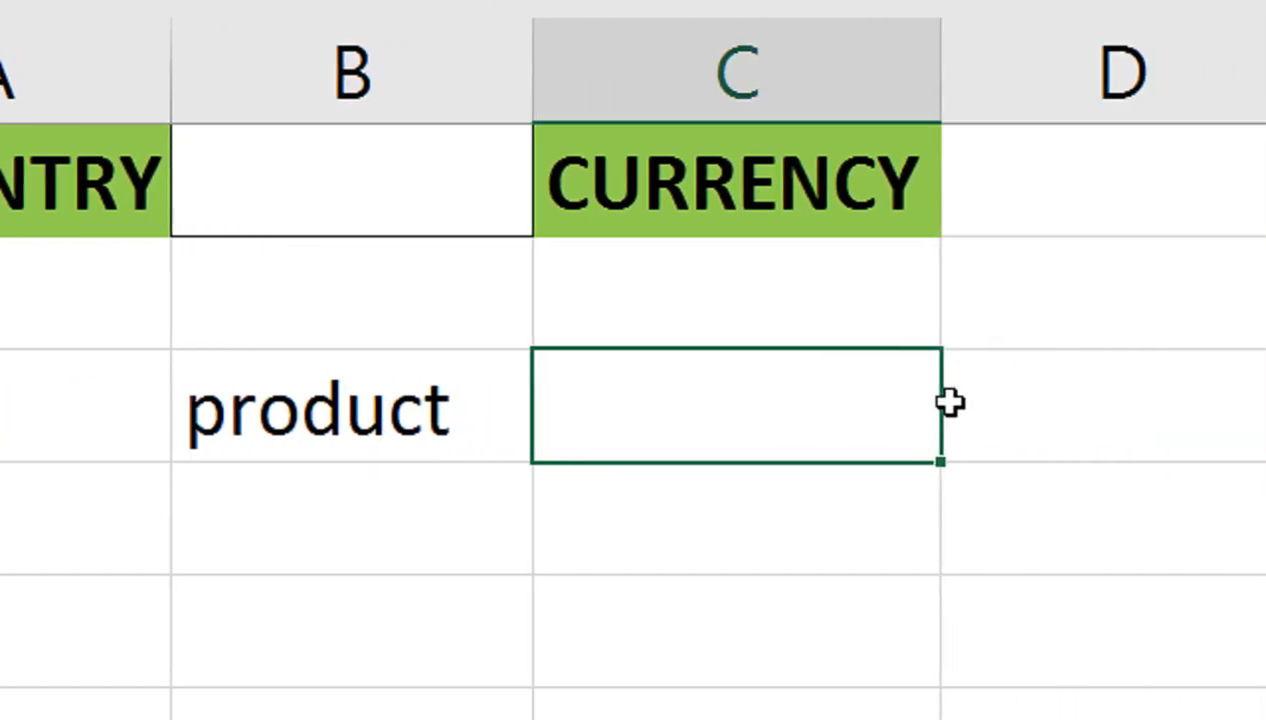
key(Left)
key(Right)
text(qty)
key(Tab)
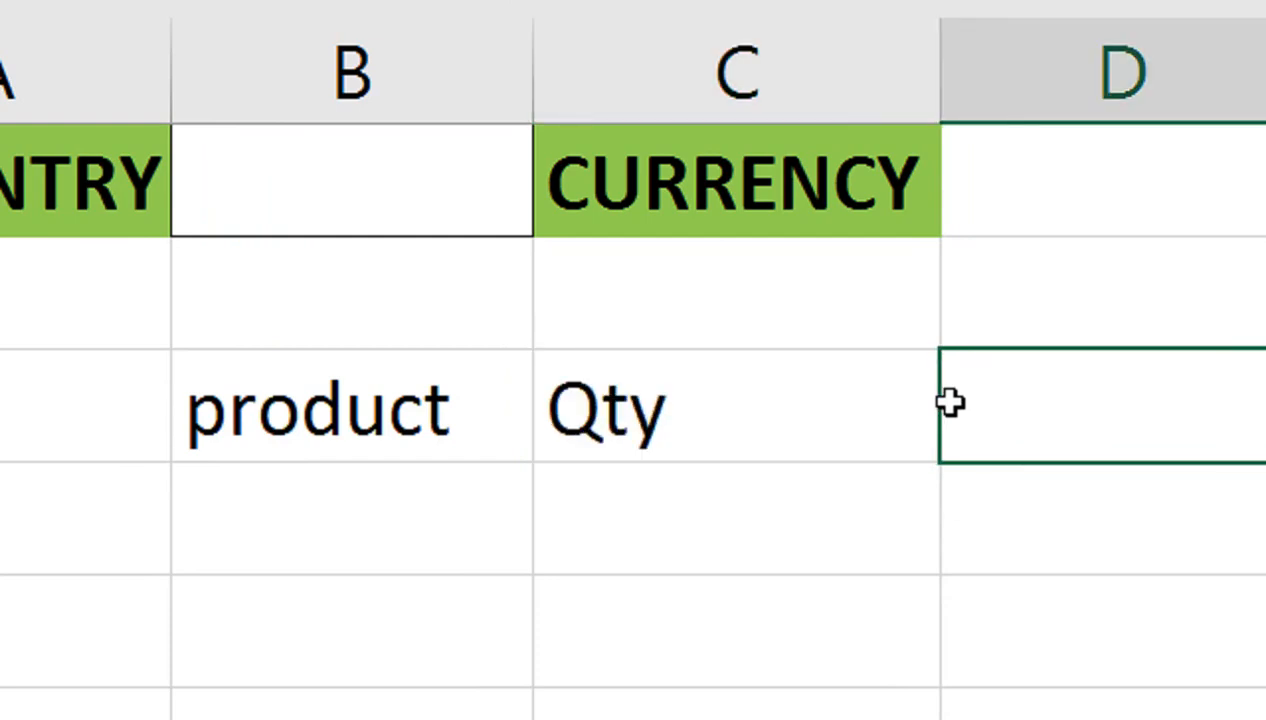
text(Cost)
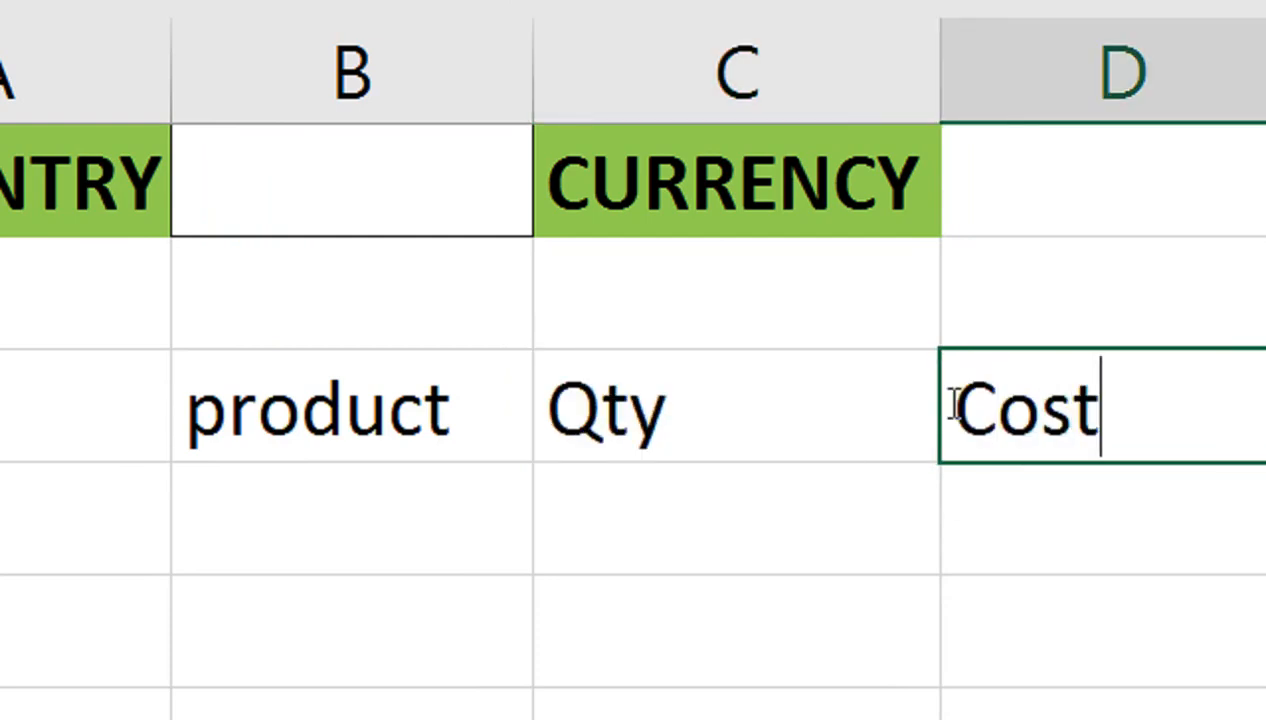
key(Tab)
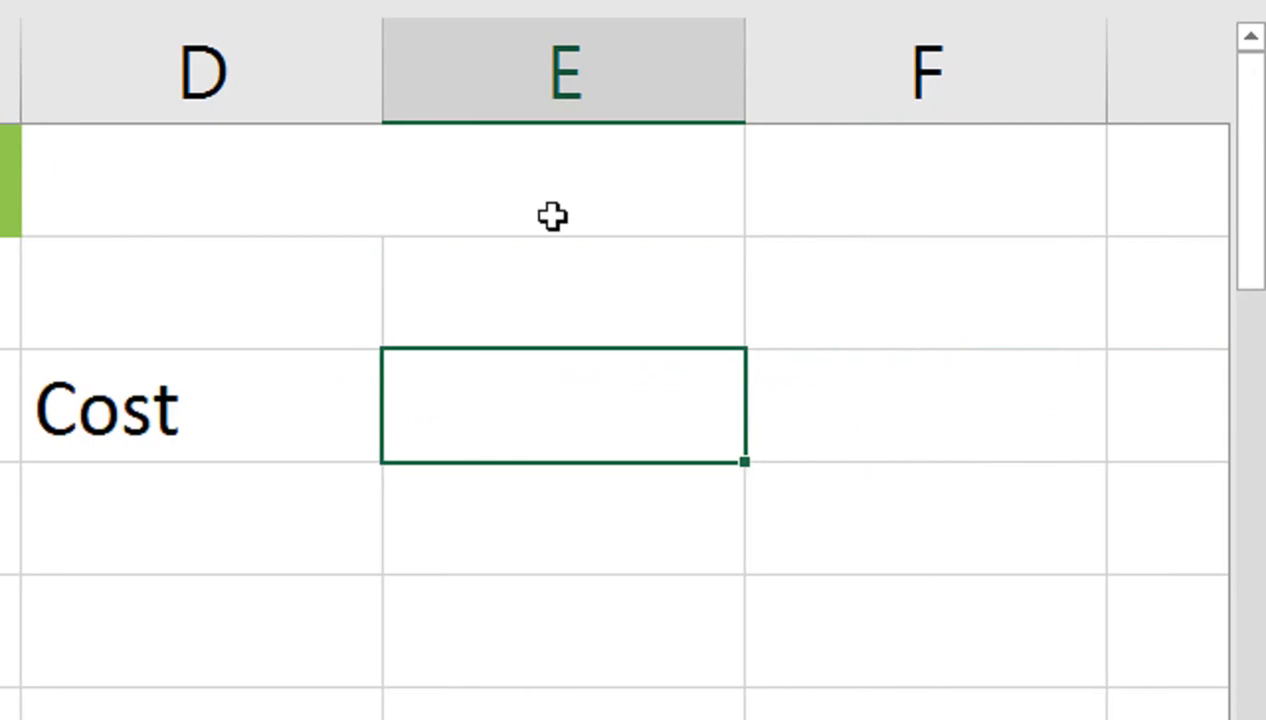
text(Amount)
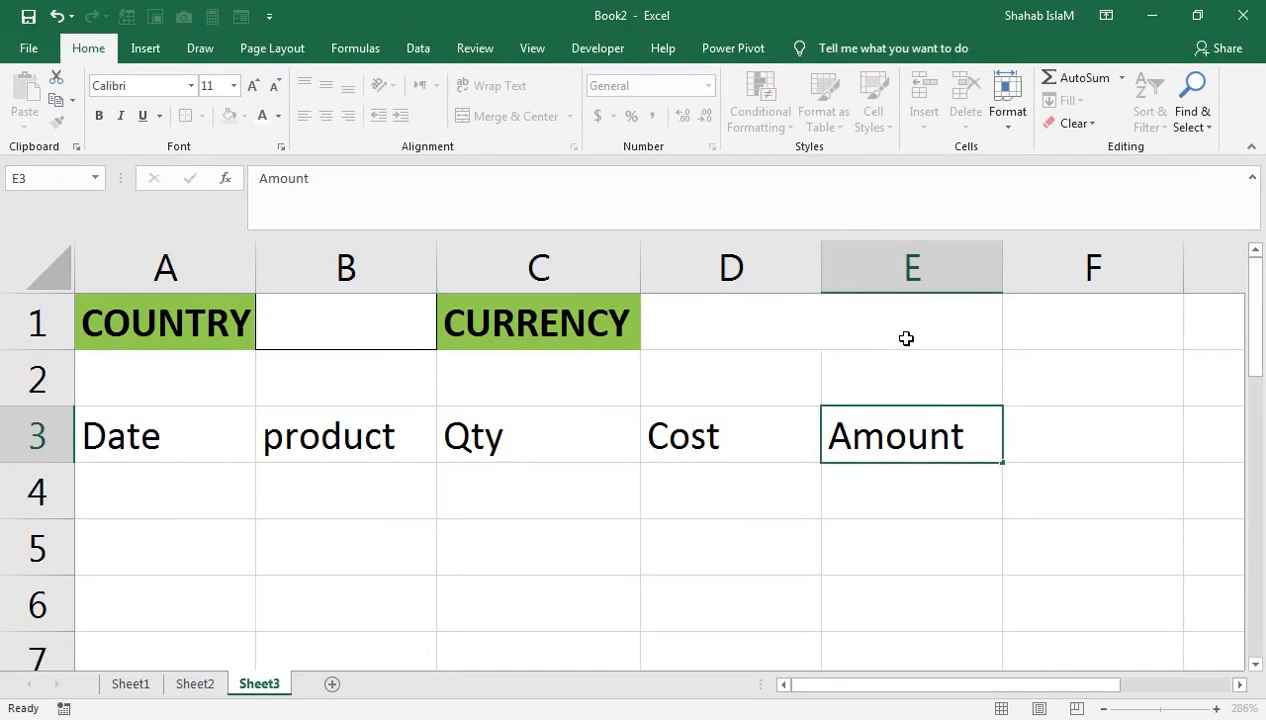
key(Left)
Step: Make the A3:E3 headers centred, bold, white text on a red fill
key(Right)
key(ctrl+shift+Left)
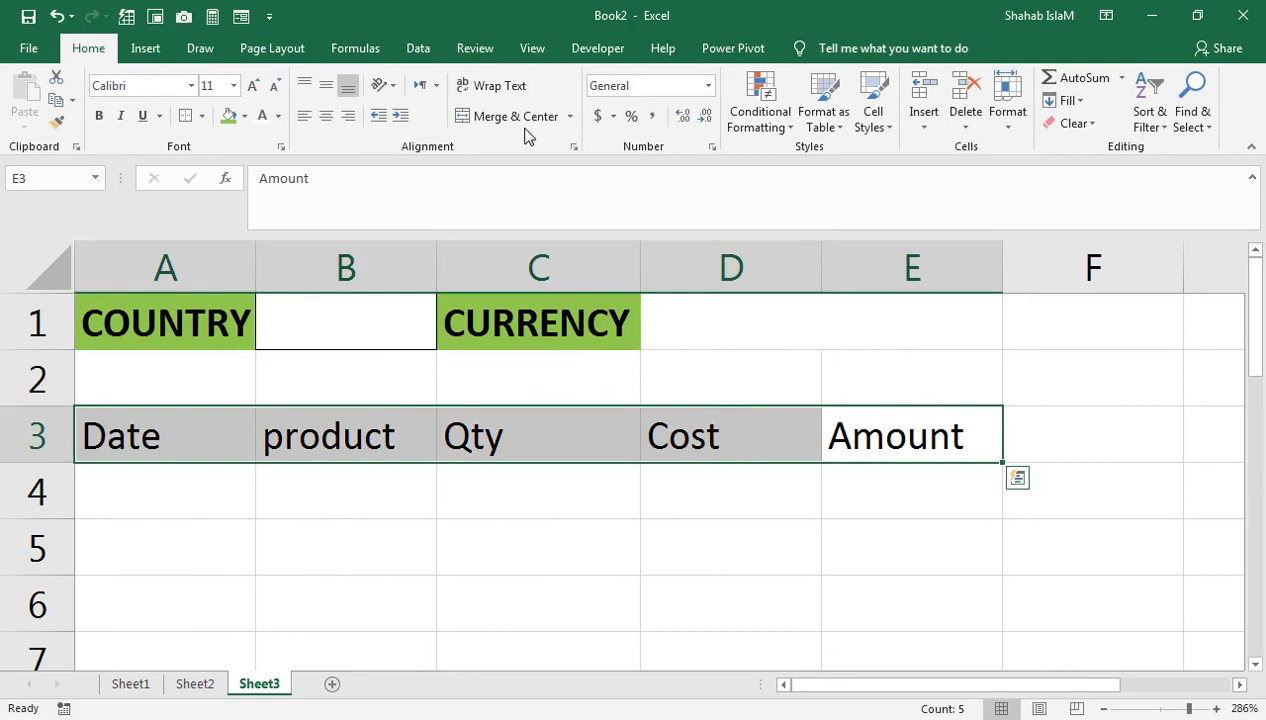
click(326, 116)
click(99, 116)
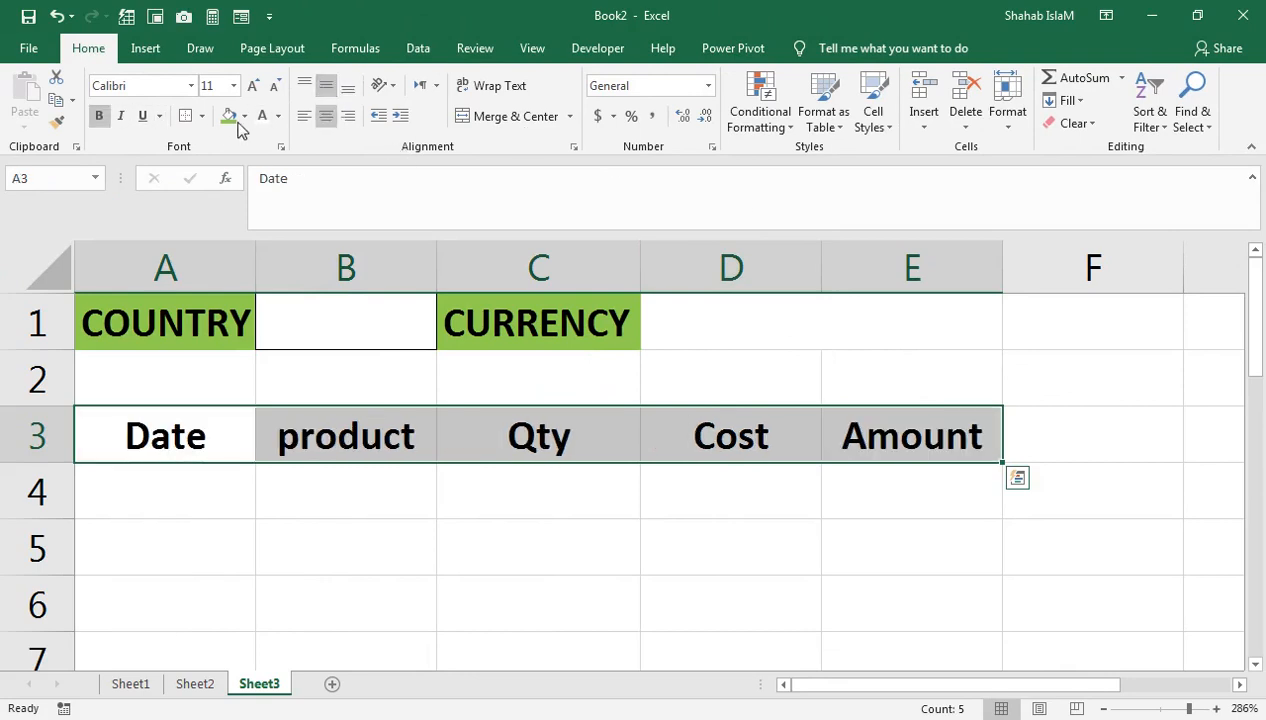
click(244, 116)
click(233, 273)
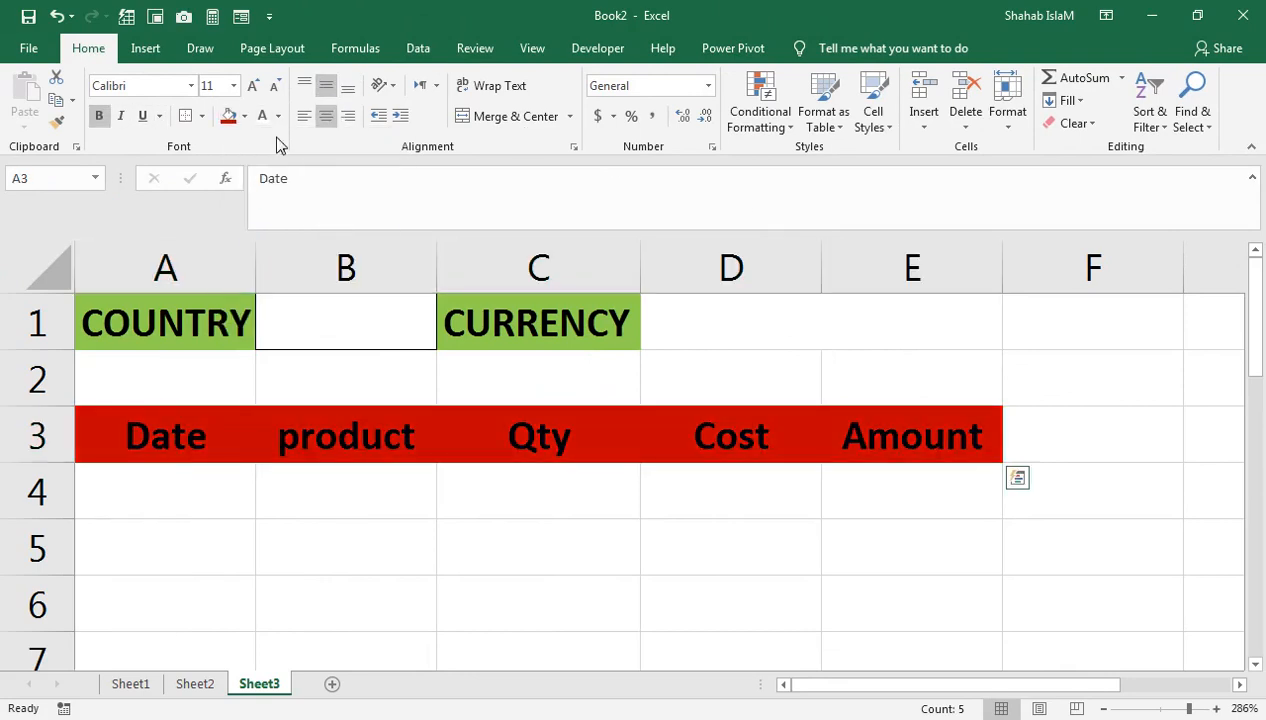
click(262, 116)
click(204, 478)
Step: Enter 1-Feb-22 in A4 and fill dates down to A7, deleting the extras in A8:A9
text(1)
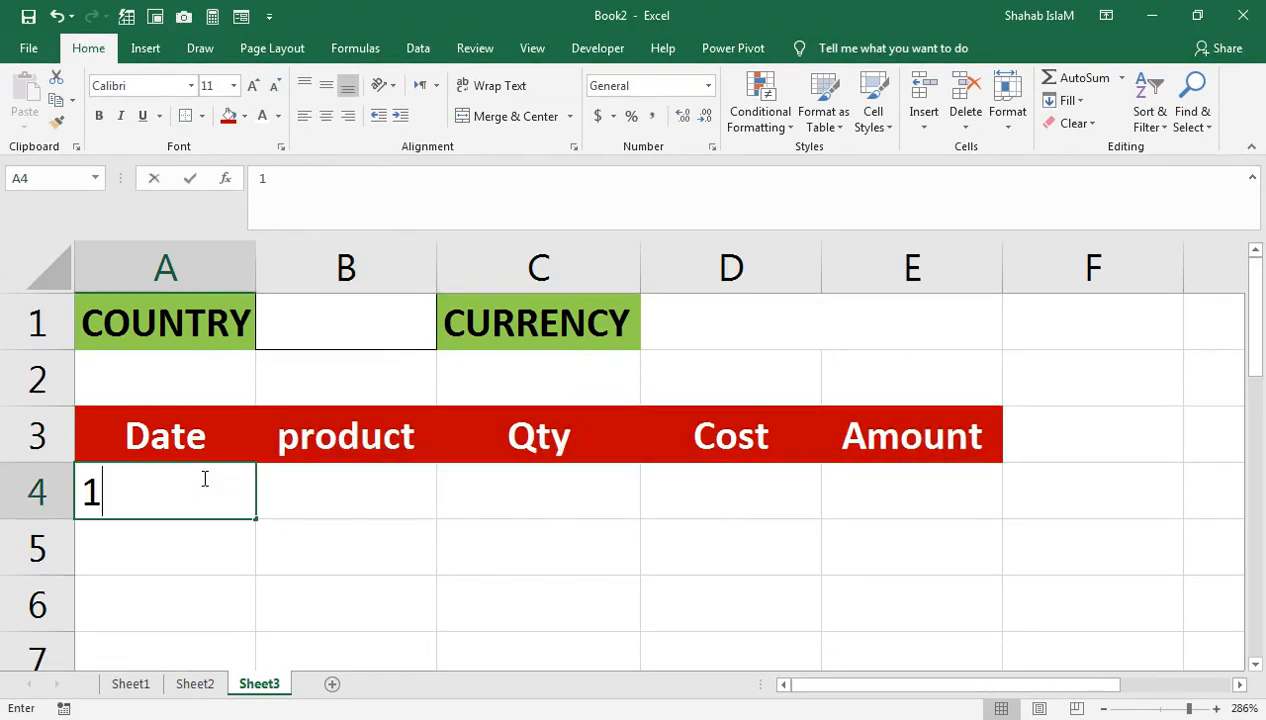
text(-fe)
key(BackSpace)
text(feb-2)
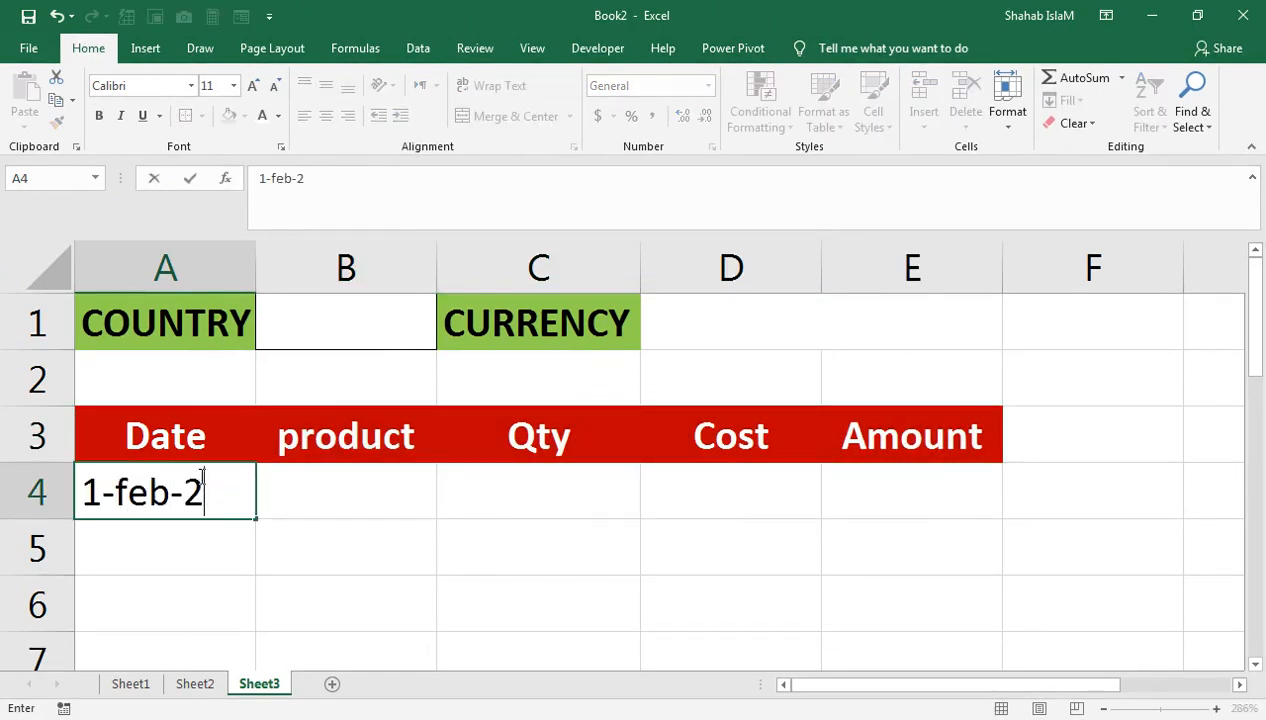
text(12)
key(Return)
click(200, 485)
drag(250, 552, 227, 351)
drag(350, 322, 337, 174)
drag(188, 598, 192, 548)
key(Delete)
drag(320, 442, 363, 241)
drag(324, 335, 300, 229)
Step: Paste the product and quantity data into B4:C7, then view the Sheet2 currency table
click(393, 503)
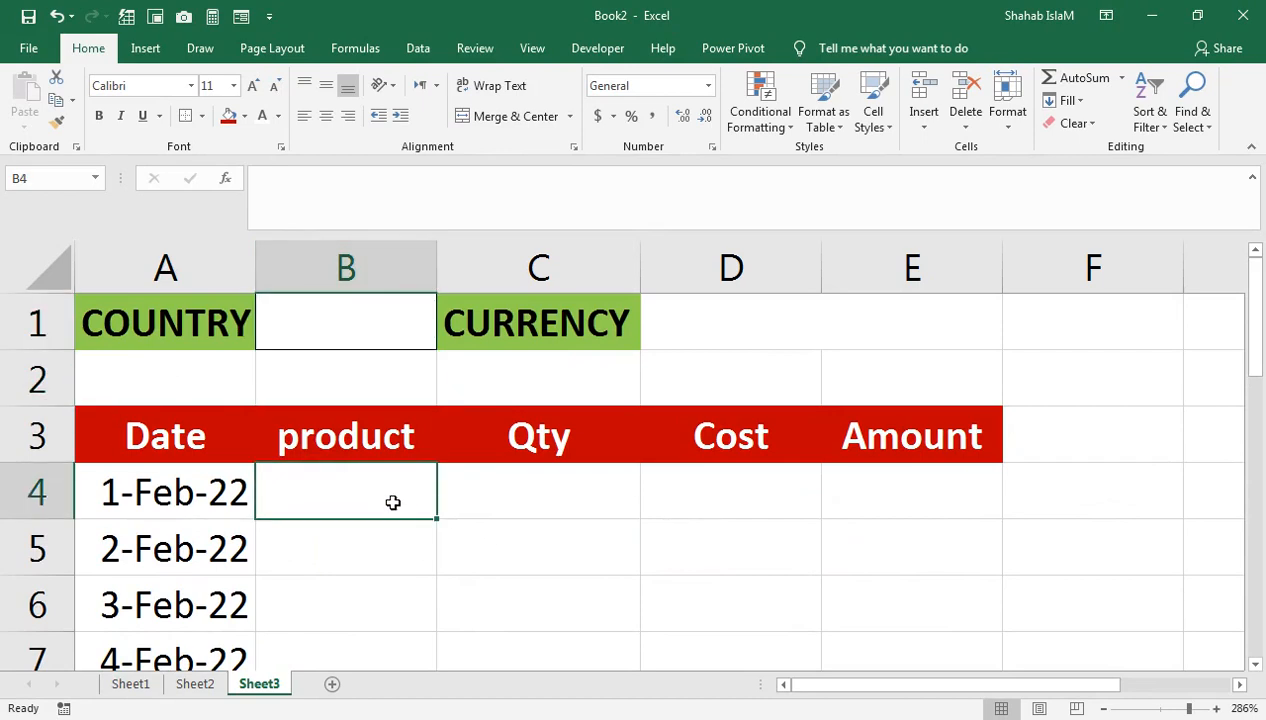
text(PAPER	20 STAPLERS	42 PENS	44 PAPER	10)
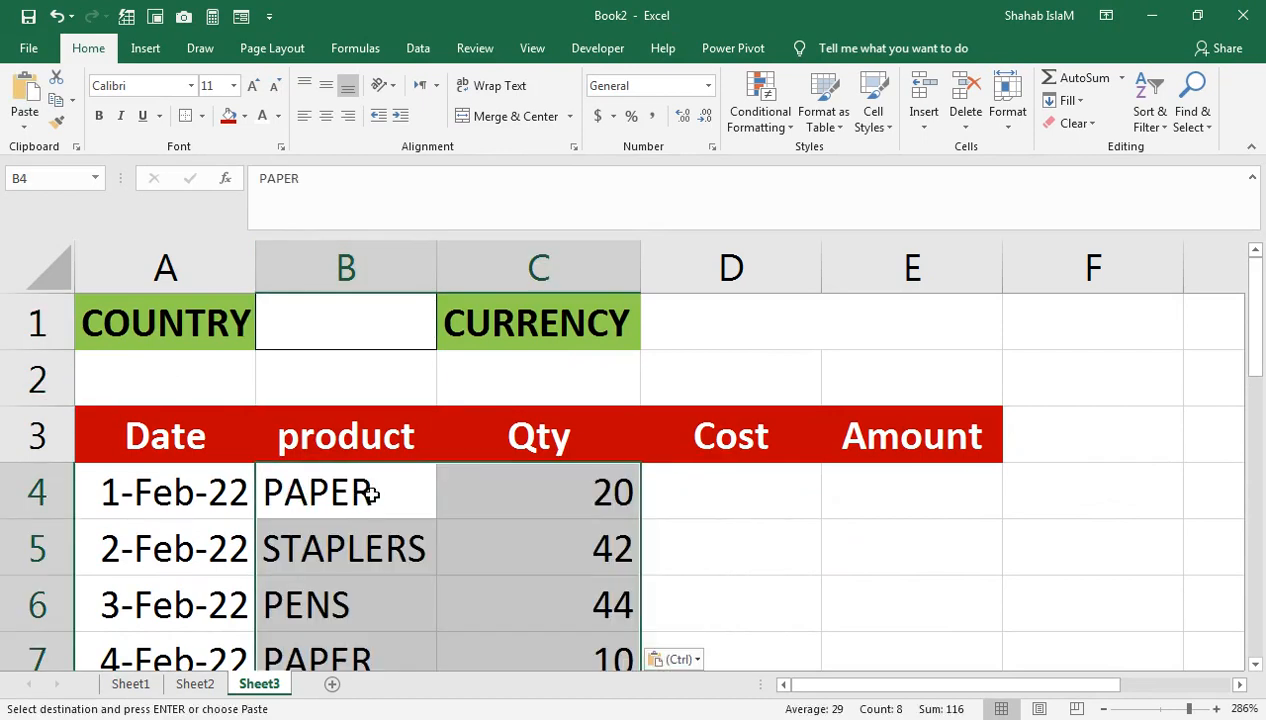
click(377, 487)
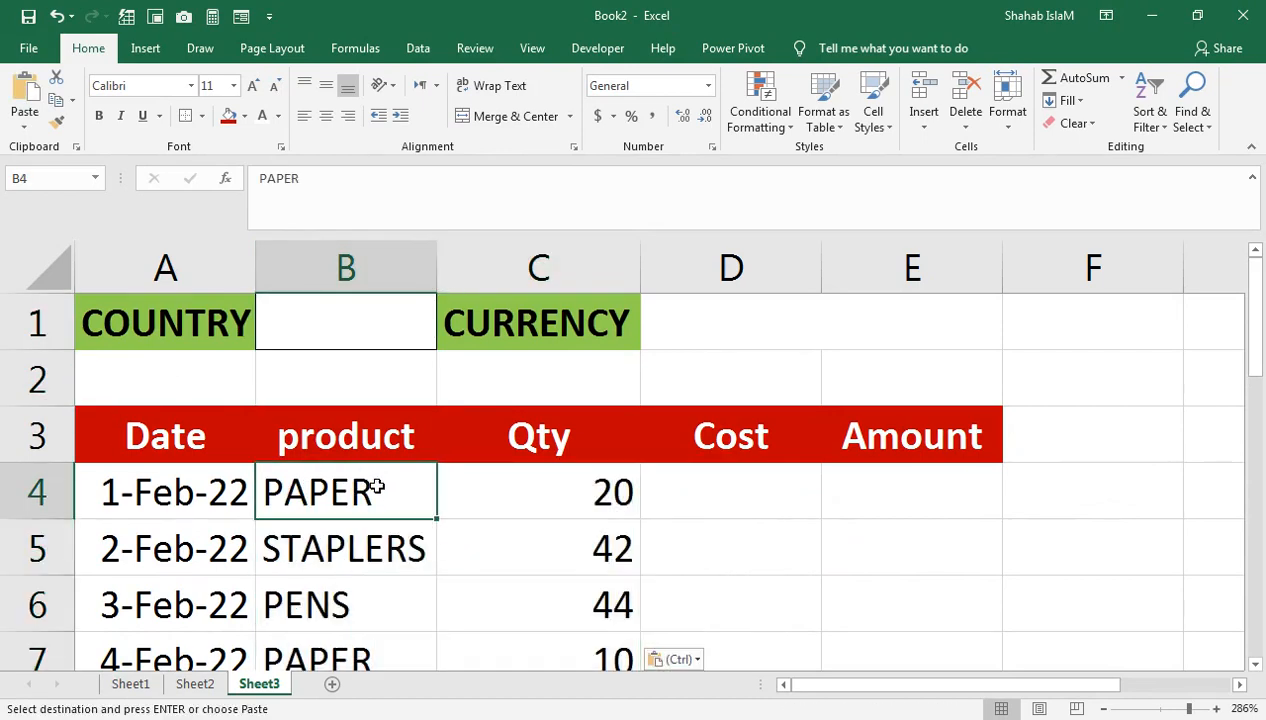
click(514, 476)
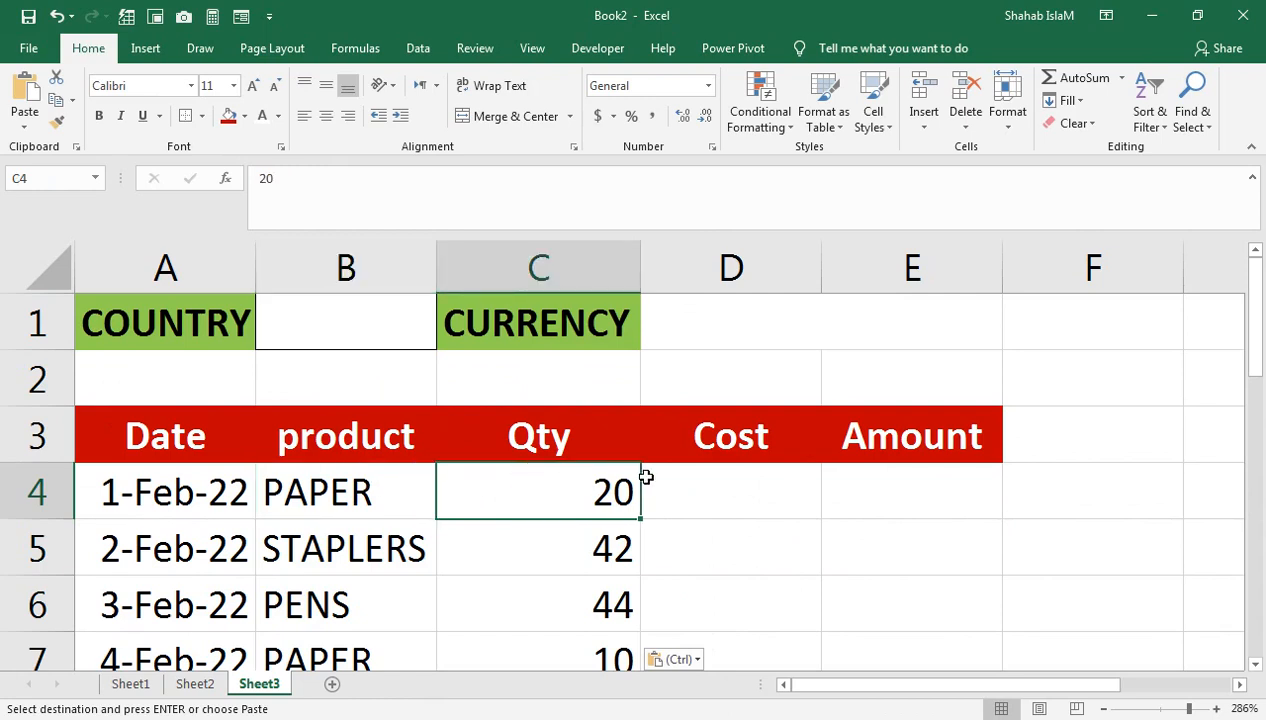
click(194, 683)
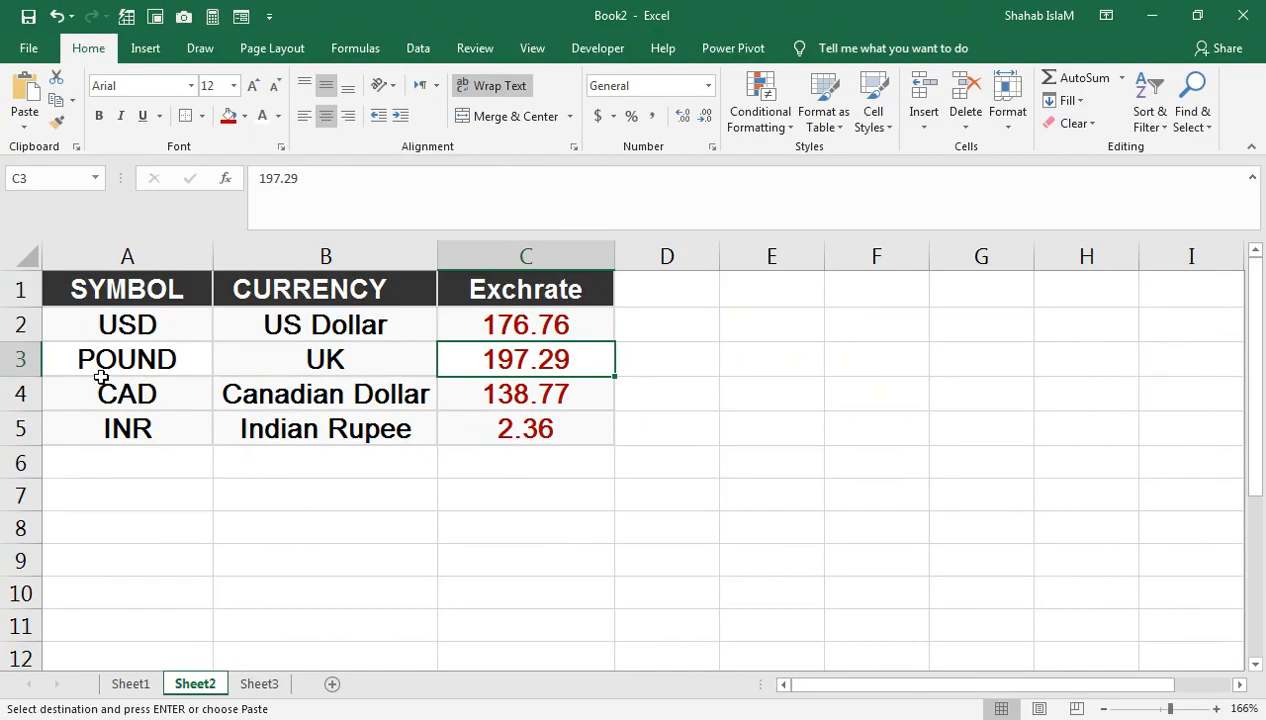
Step: Copy the entire Sheet3 orders table
click(126, 684)
click(265, 683)
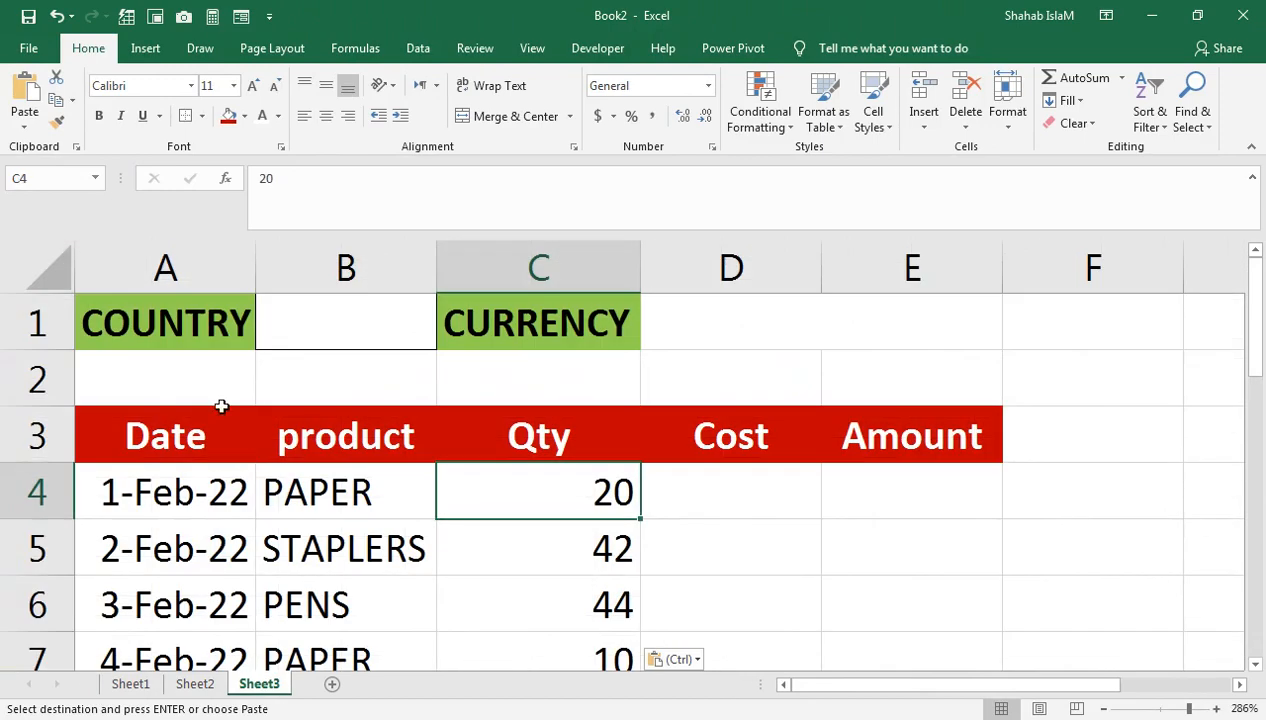
click(141, 325)
click(48, 265)
right_click(50, 265)
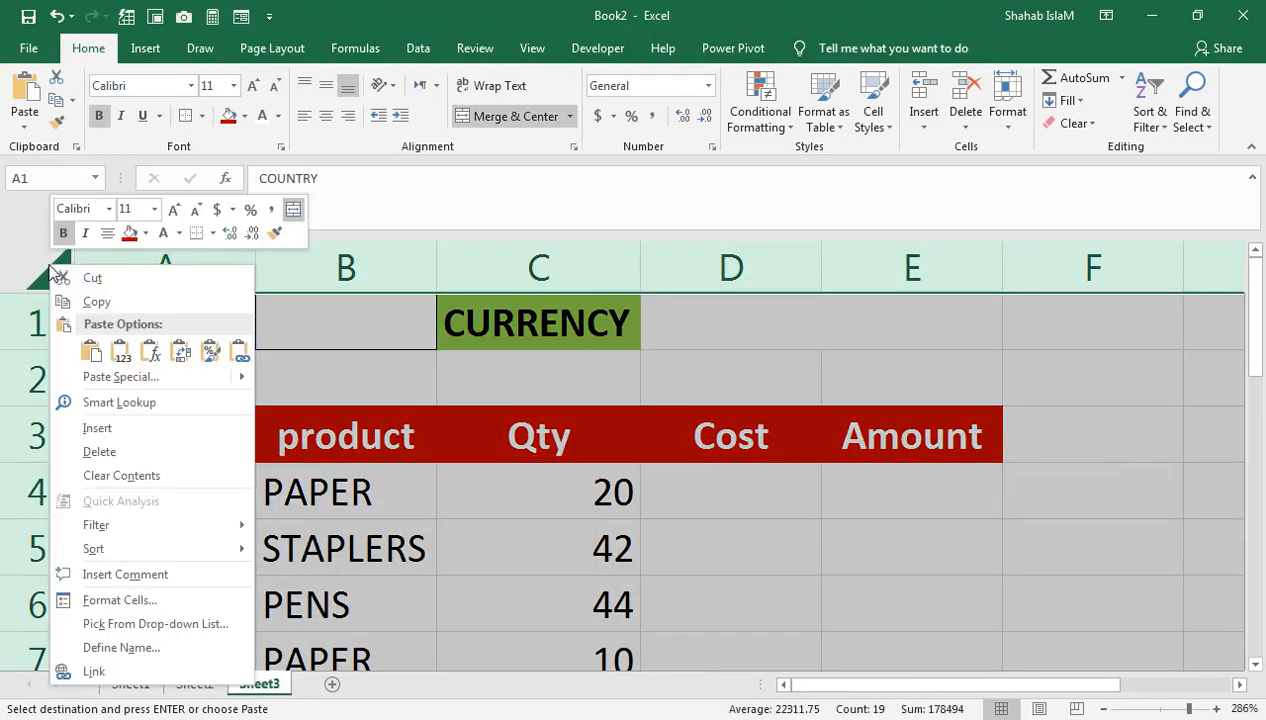
click(90, 302)
Step: Paste the table into Sheet1, then paste the column widths too
click(110, 683)
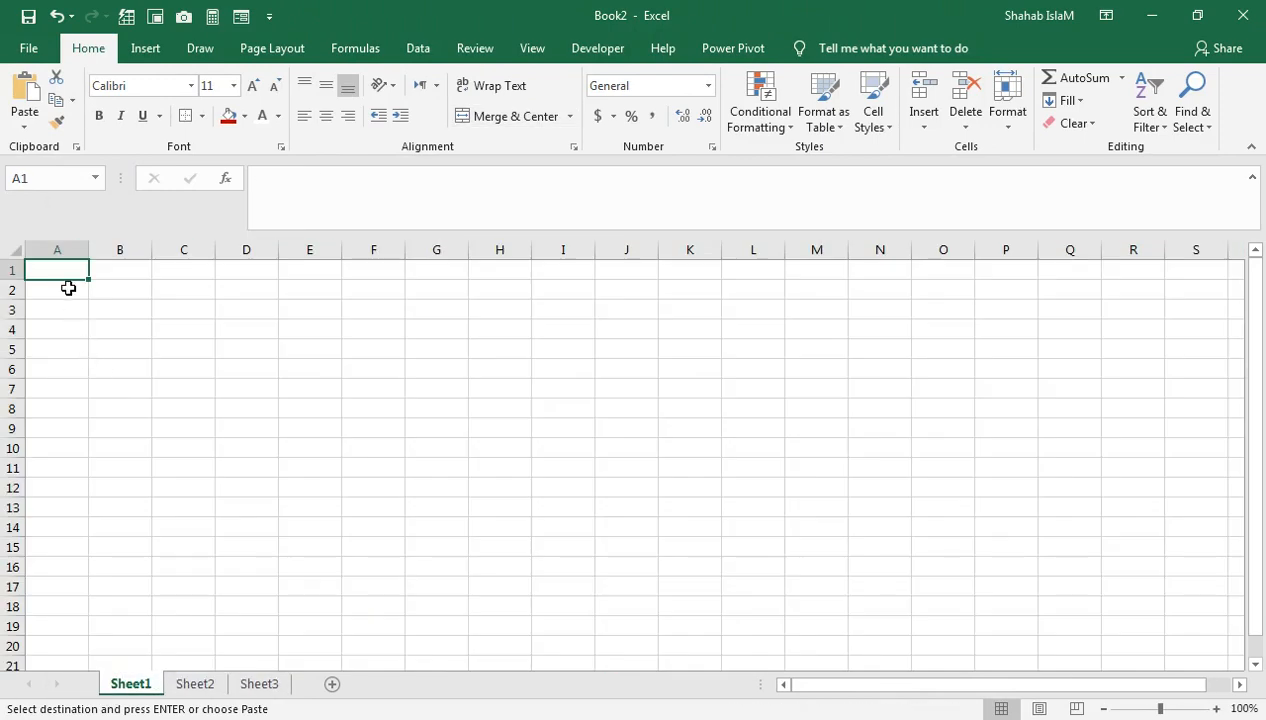
click(19, 247)
key(ctrl+v)
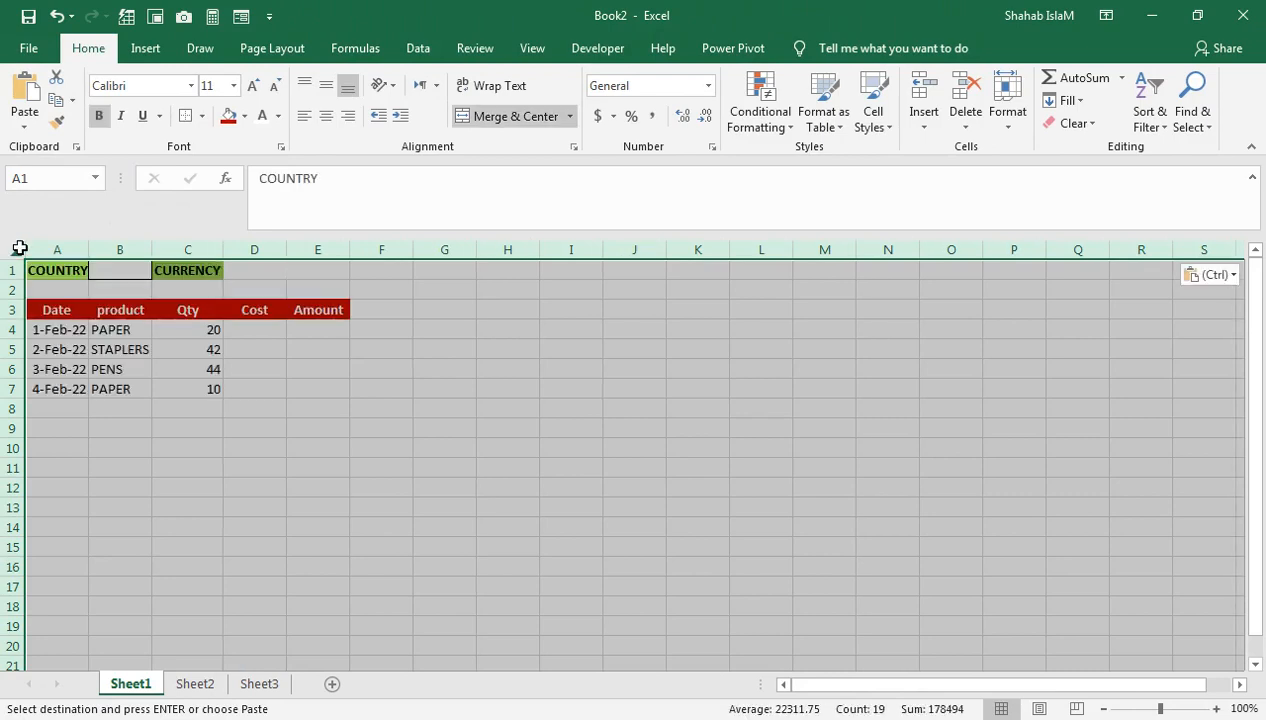
key(ctrl+alt+v)
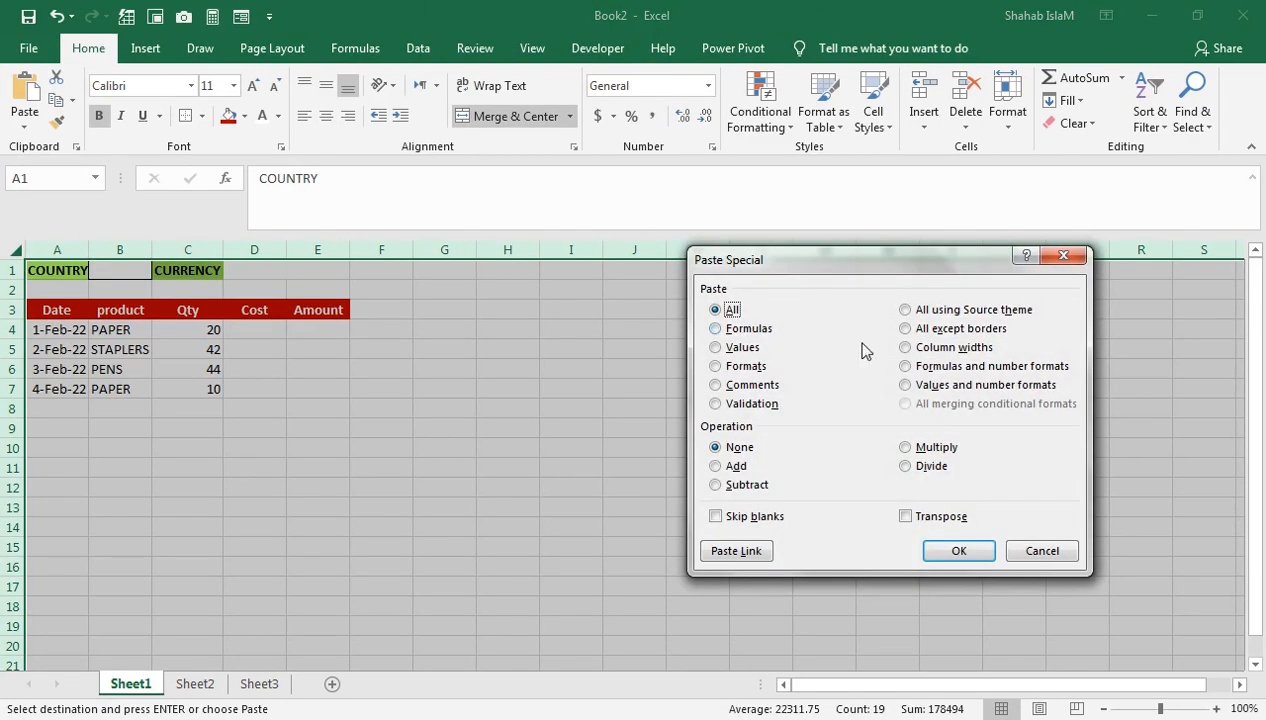
click(912, 348)
click(958, 550)
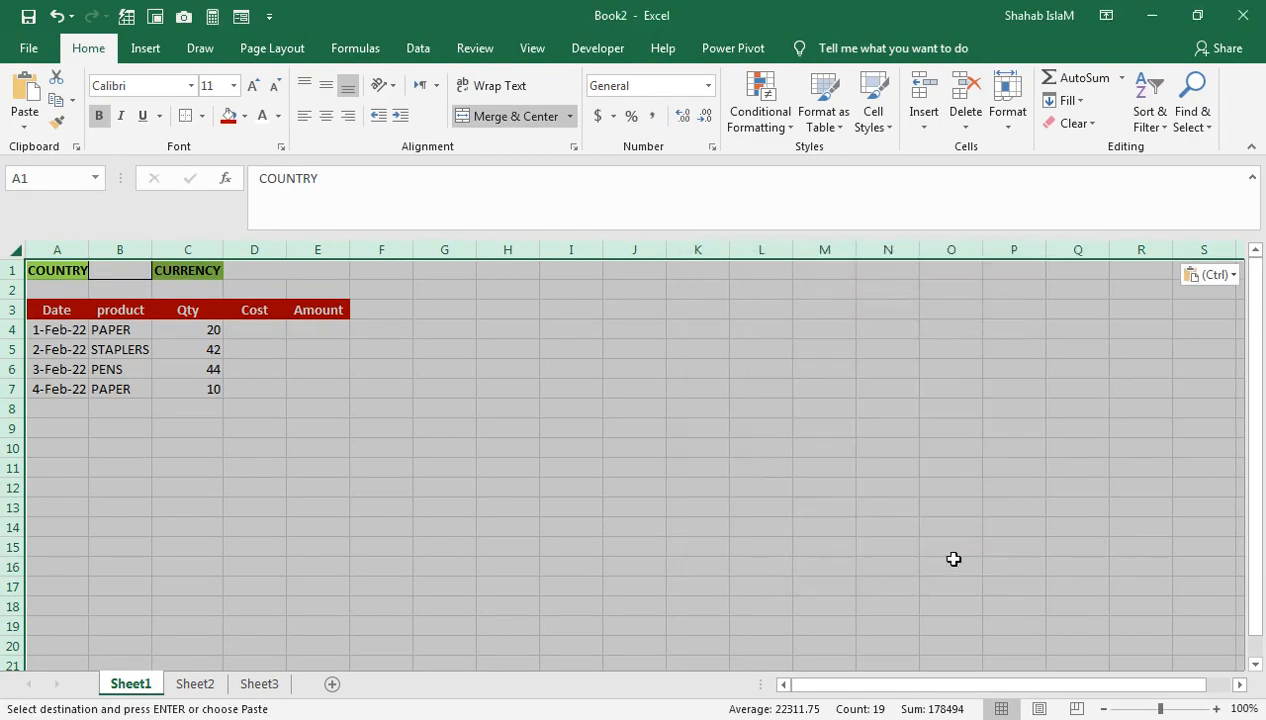
click(1181, 708)
Step: Merge and centre D1:E1 on Sheet1
click(540, 520)
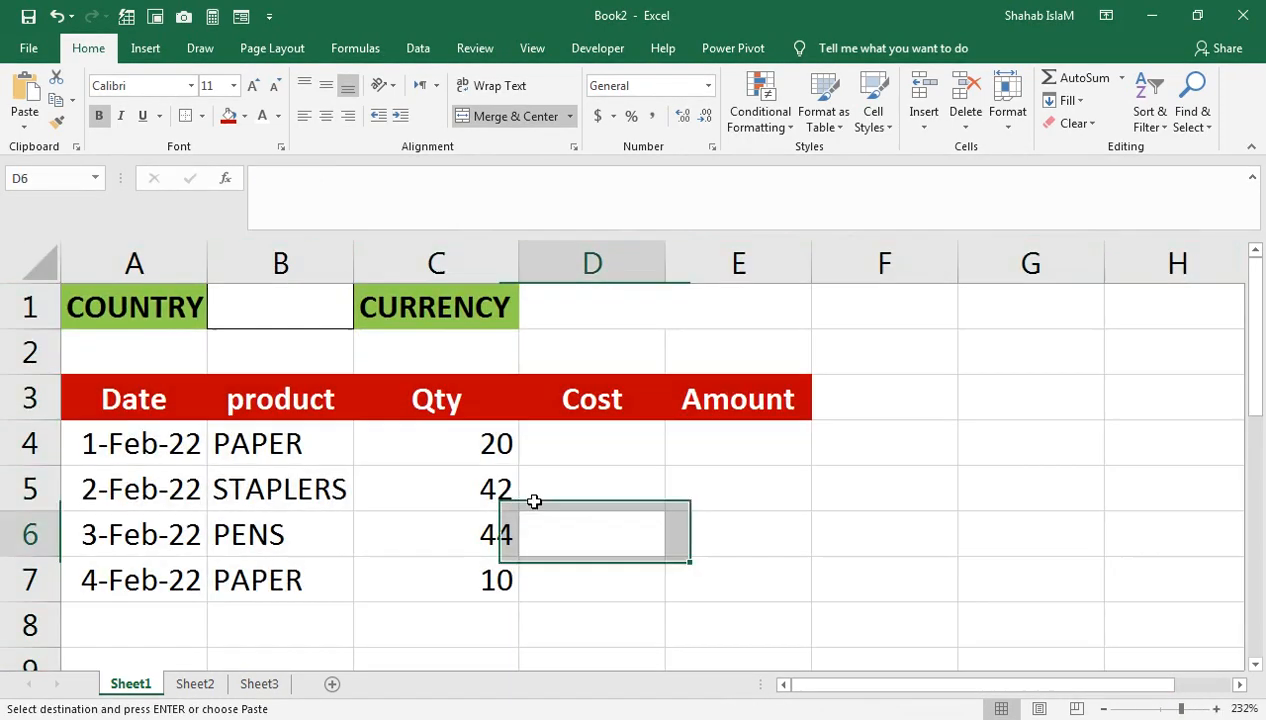
drag(603, 305, 720, 306)
click(510, 116)
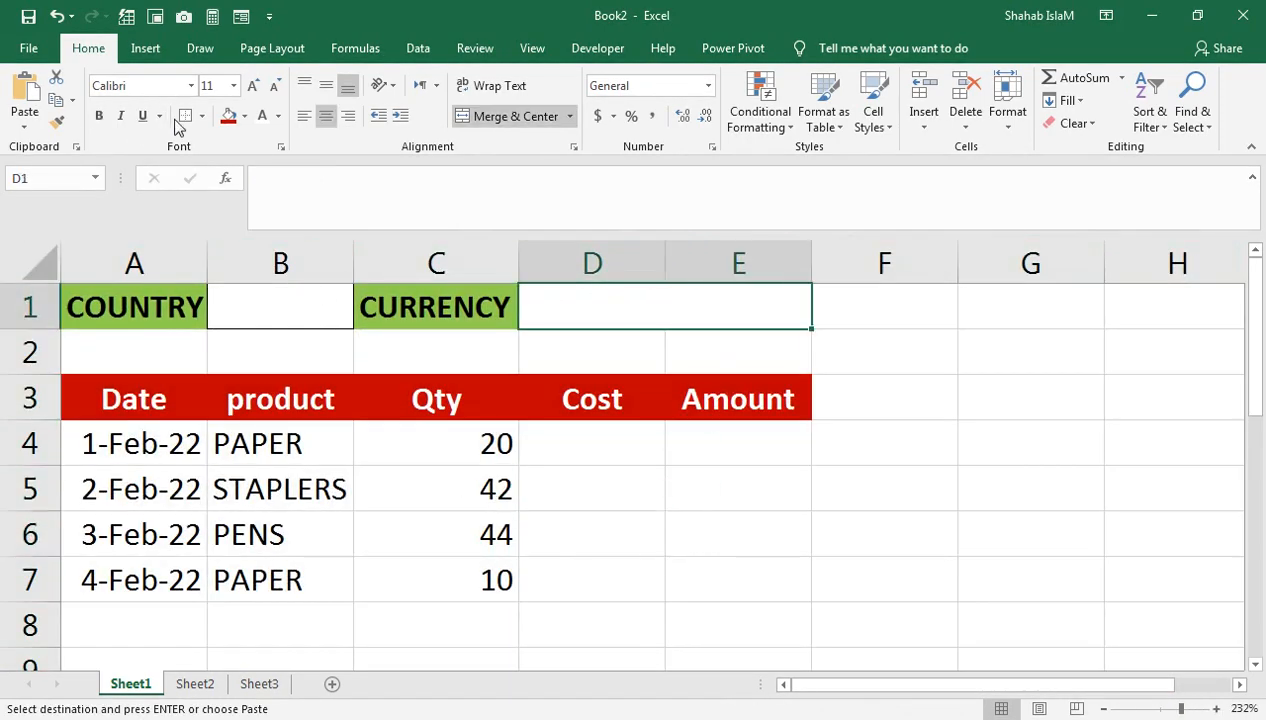
click(251, 398)
Step: Clear all contents and formatting from A1:E7 on Sheet3
click(280, 686)
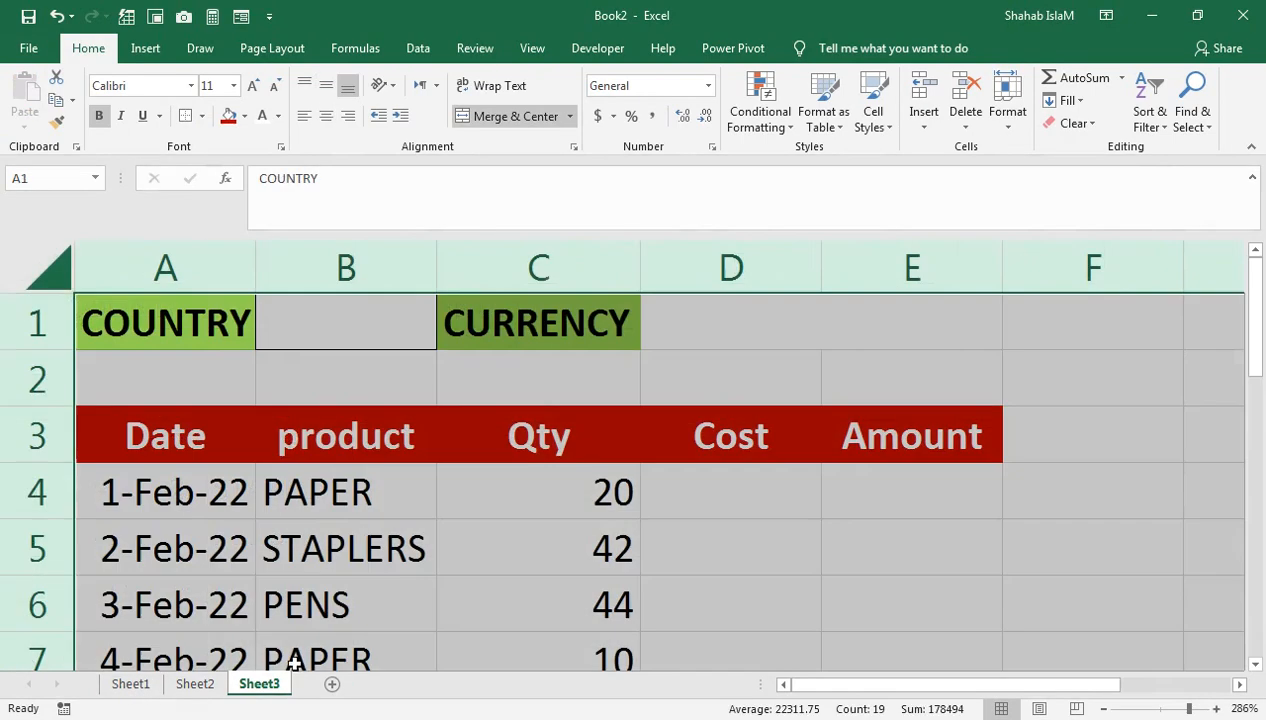
drag(157, 311, 842, 652)
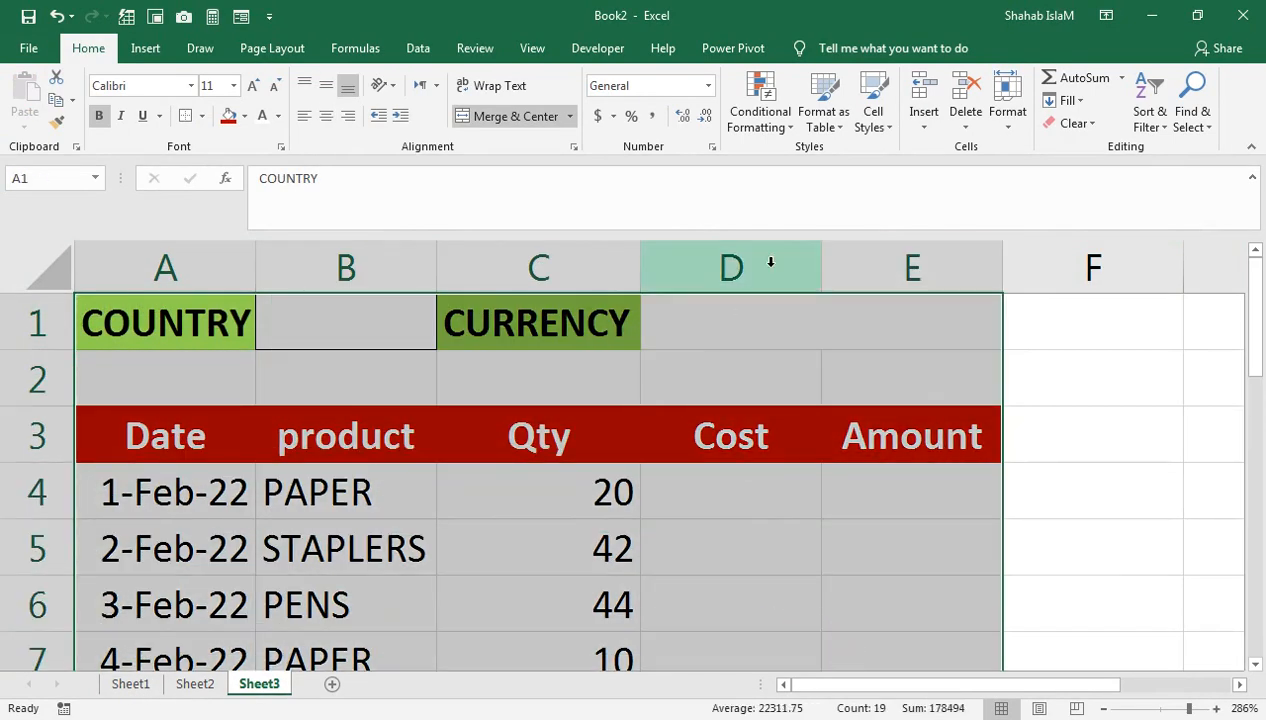
click(1063, 123)
click(1056, 147)
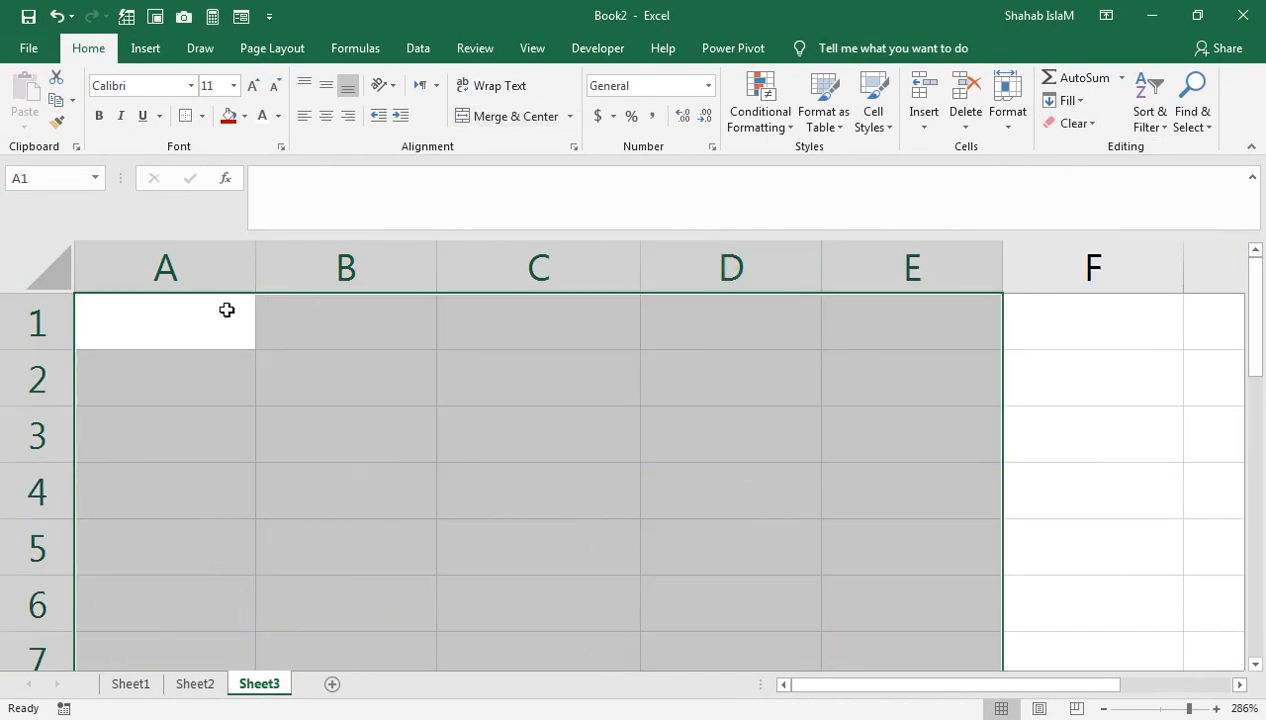
click(150, 690)
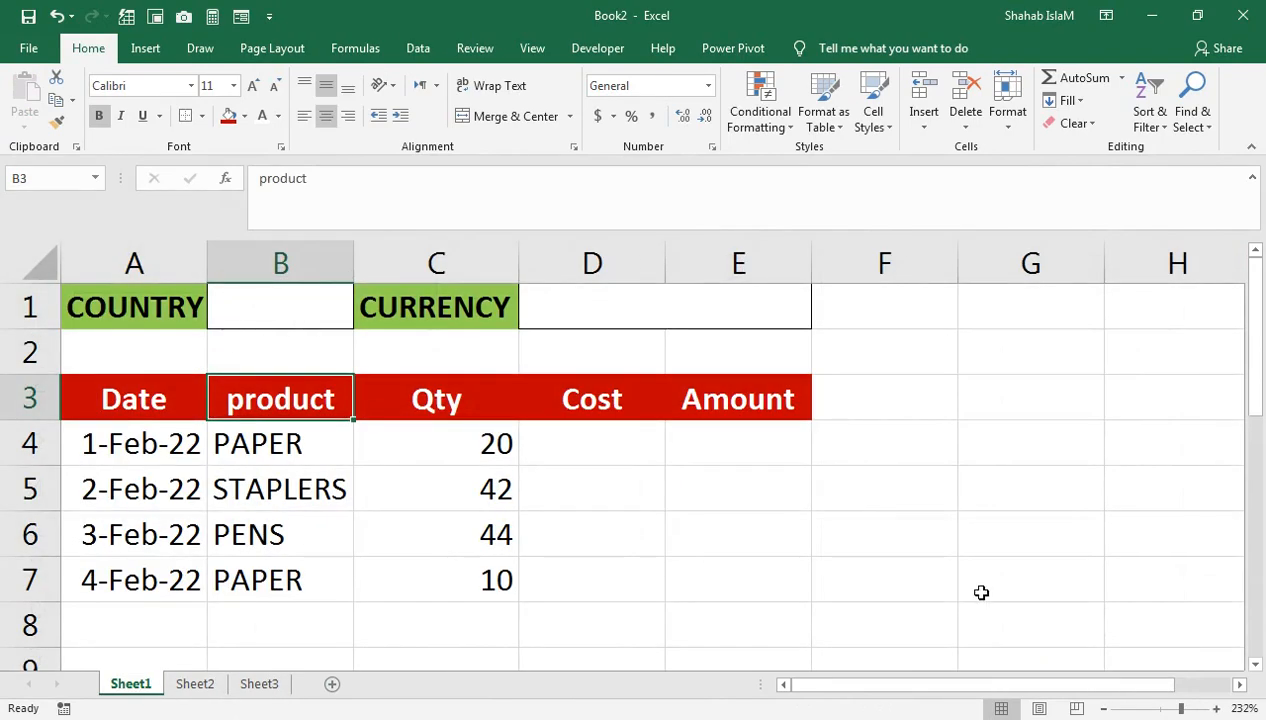
Step: Zoom Sheet1 to fit the A1:E7 orders table and check the Sheet2 currency table
drag(726, 576, 76, 203)
click(532, 48)
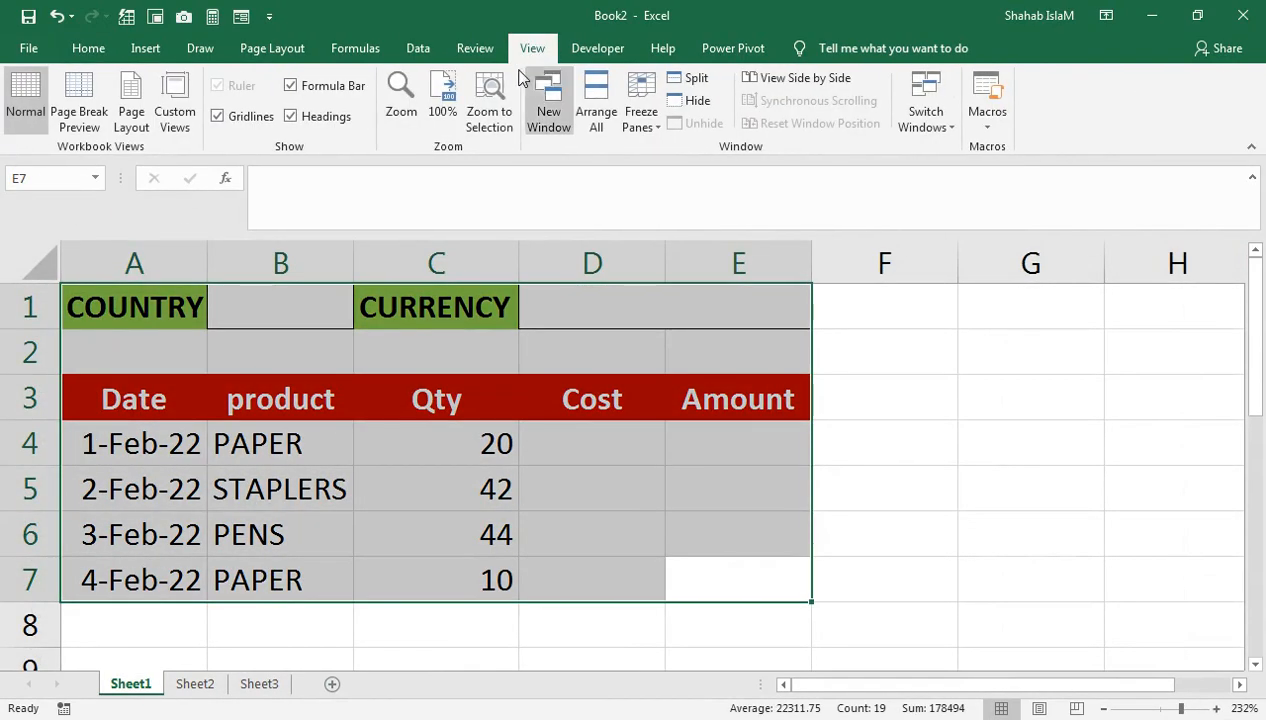
click(489, 100)
click(444, 379)
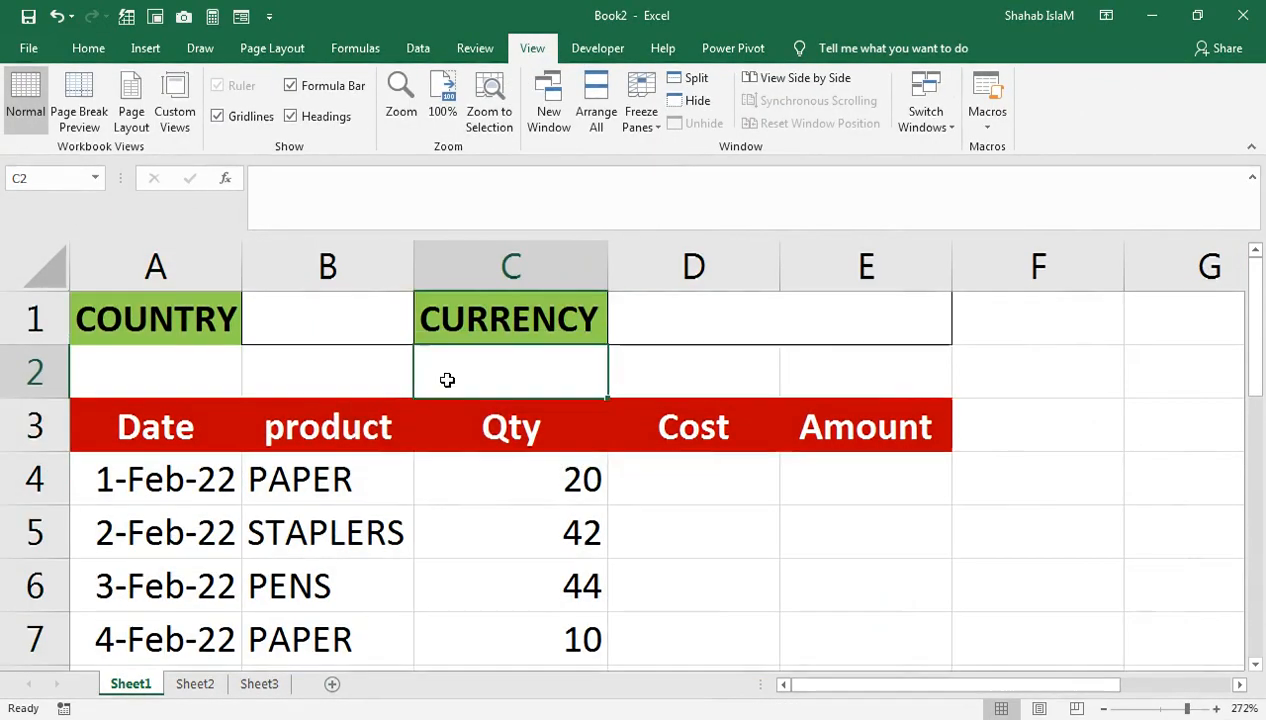
click(192, 683)
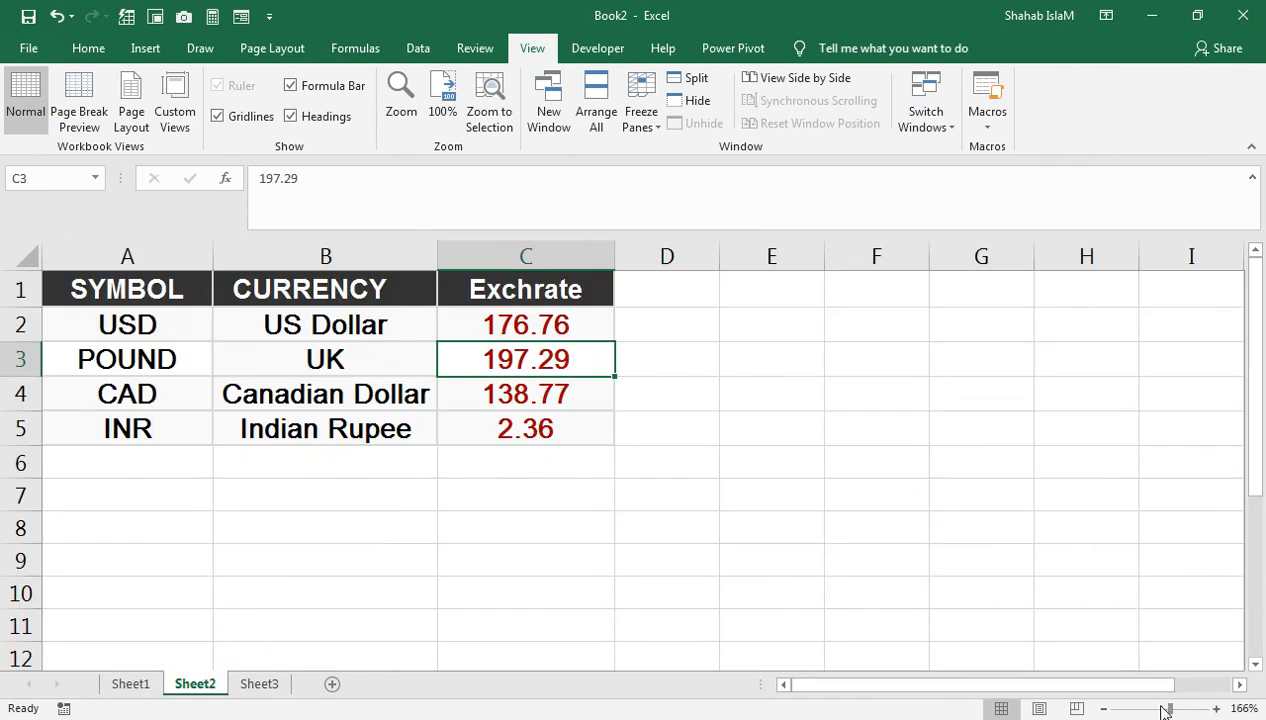
drag(1182, 710, 1185, 709)
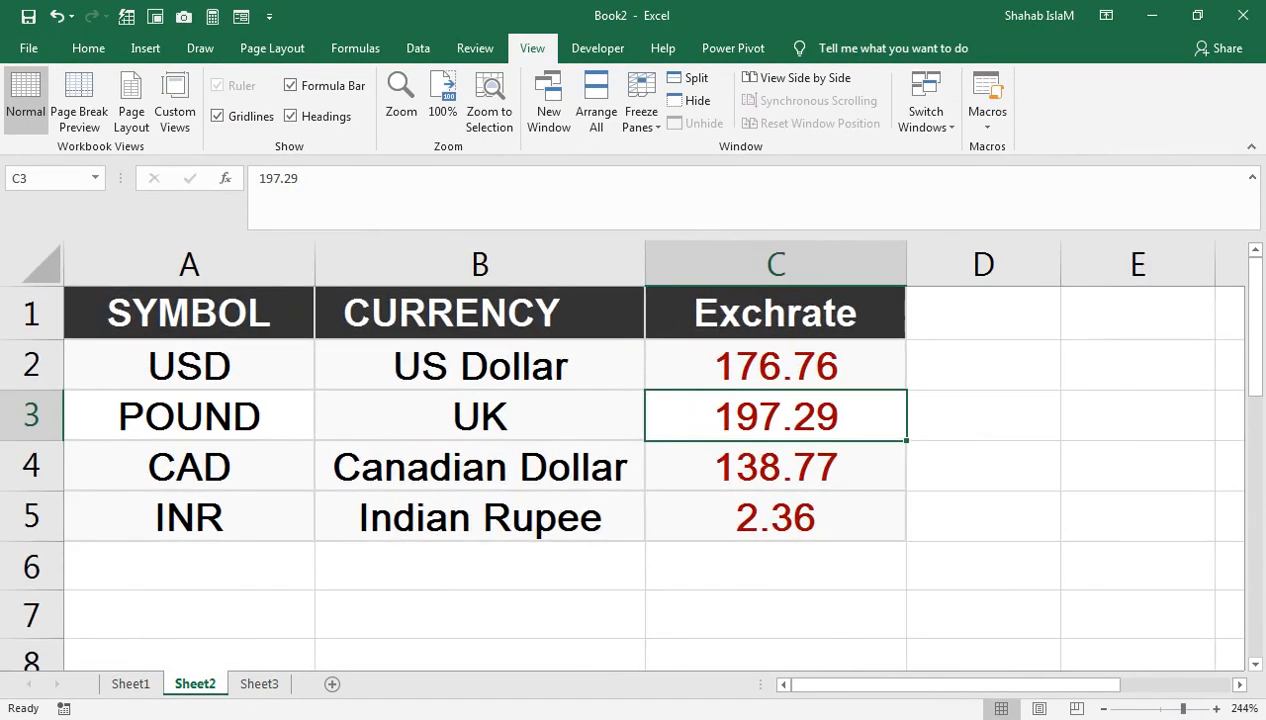
click(266, 684)
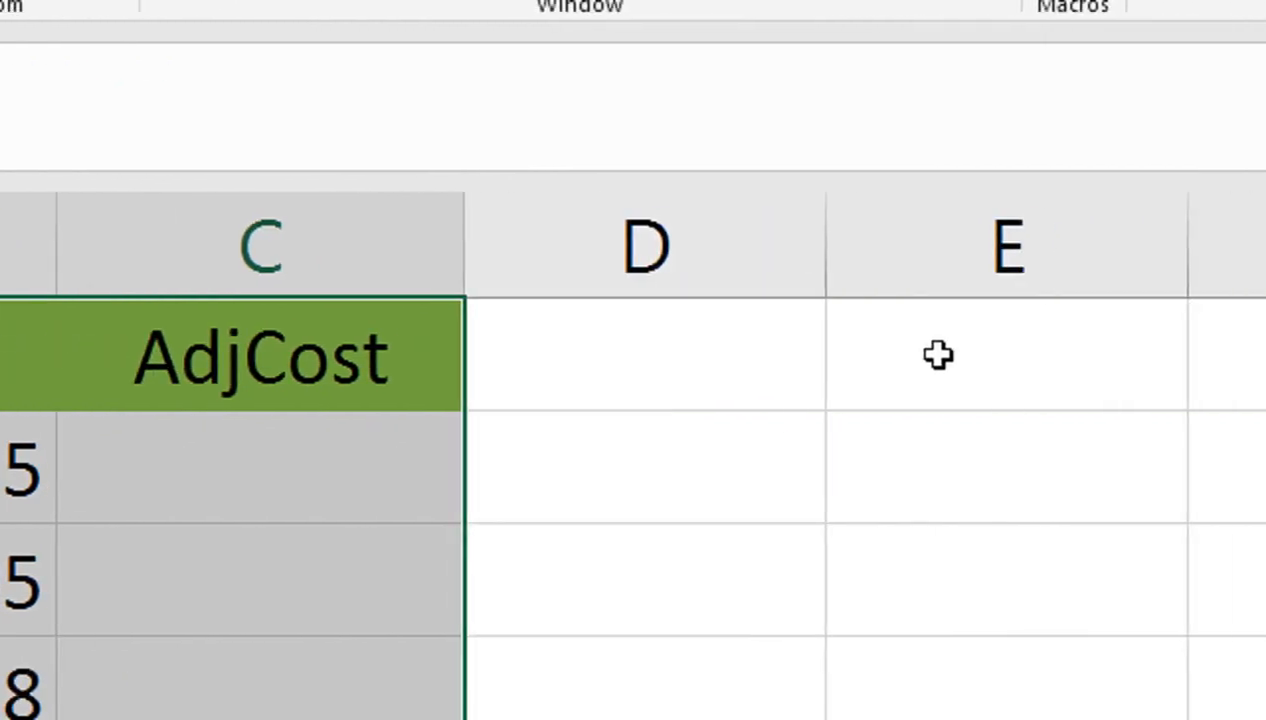
Step: On Sheet3, narrow column D and paste the bold Exch Rate heading into E1
drag(820, 220, 607, 300)
click(746, 318)
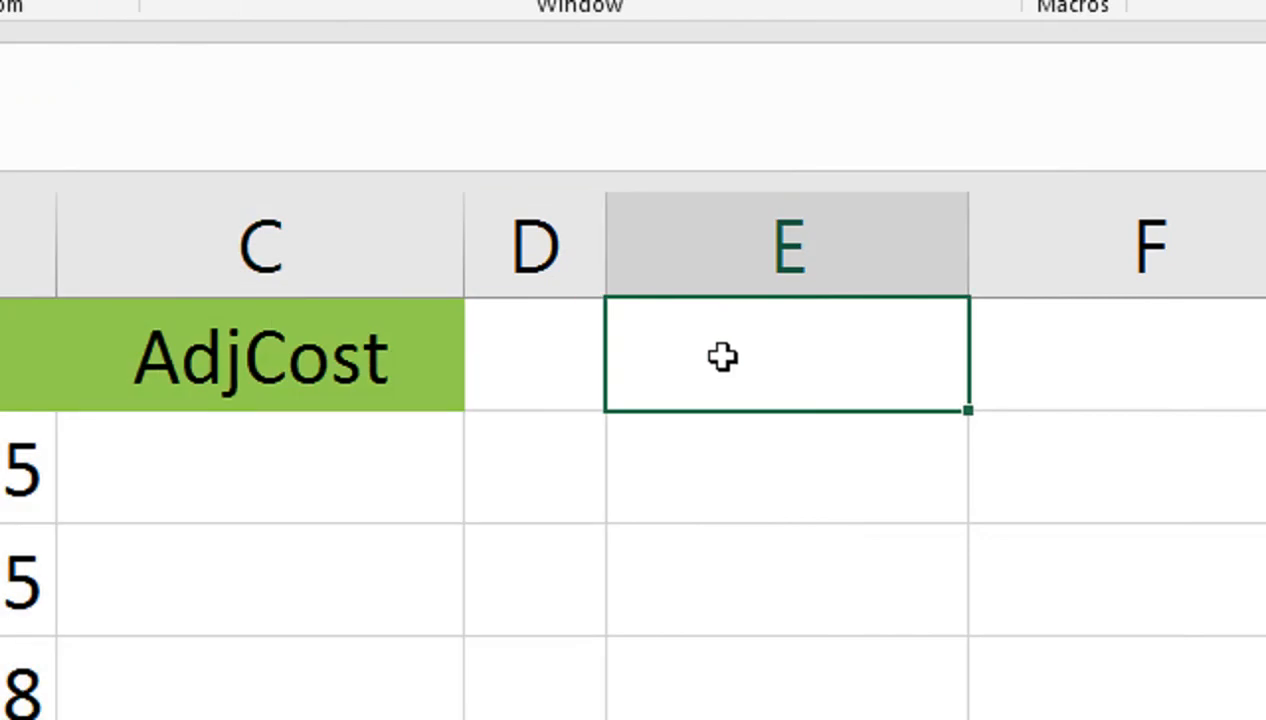
text(Exch Rate)
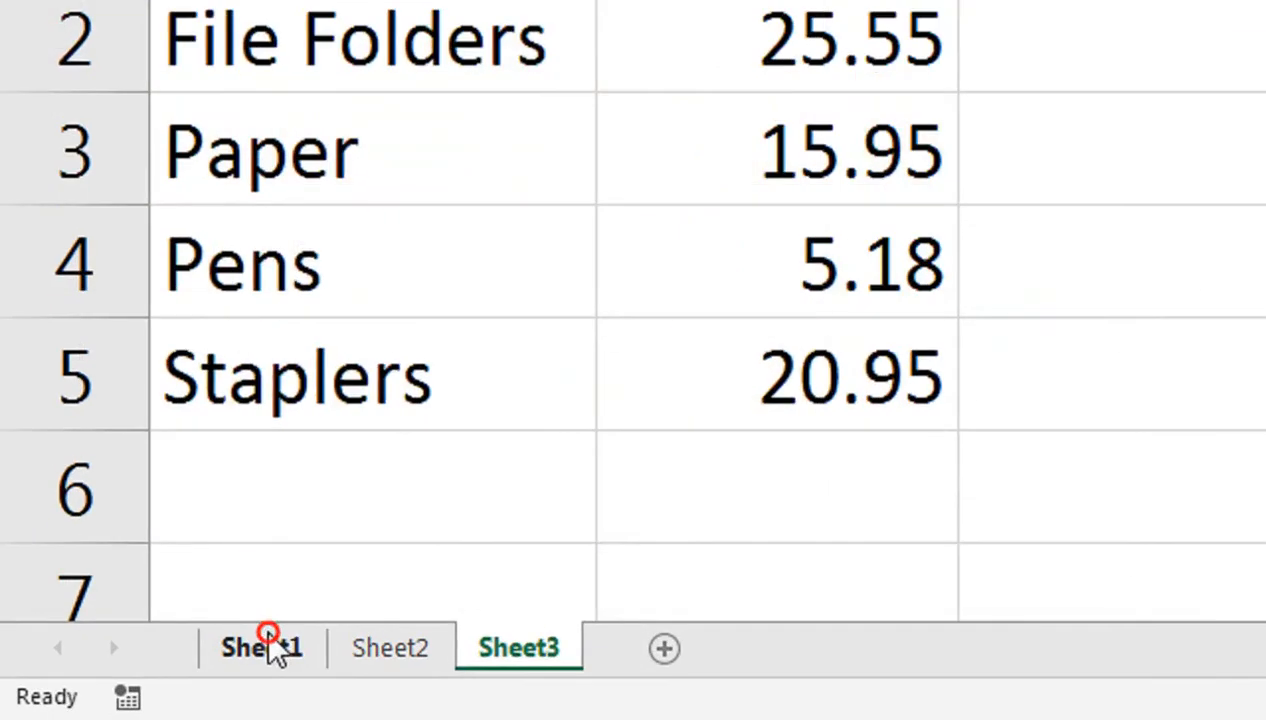
Step: Rename Sheet1, Sheet2 and Sheet3 to Orders, Countreis and Prices, then show Orders
double_click(136, 685)
text(Ord)
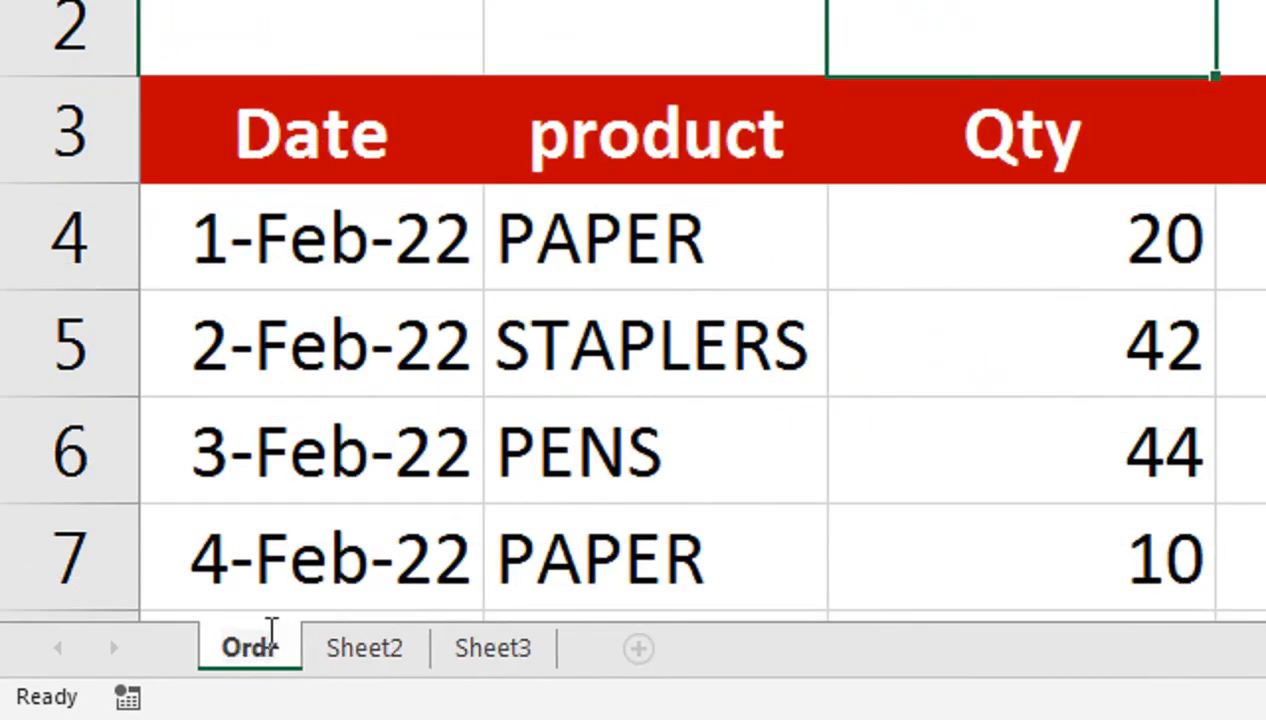
text(ers)
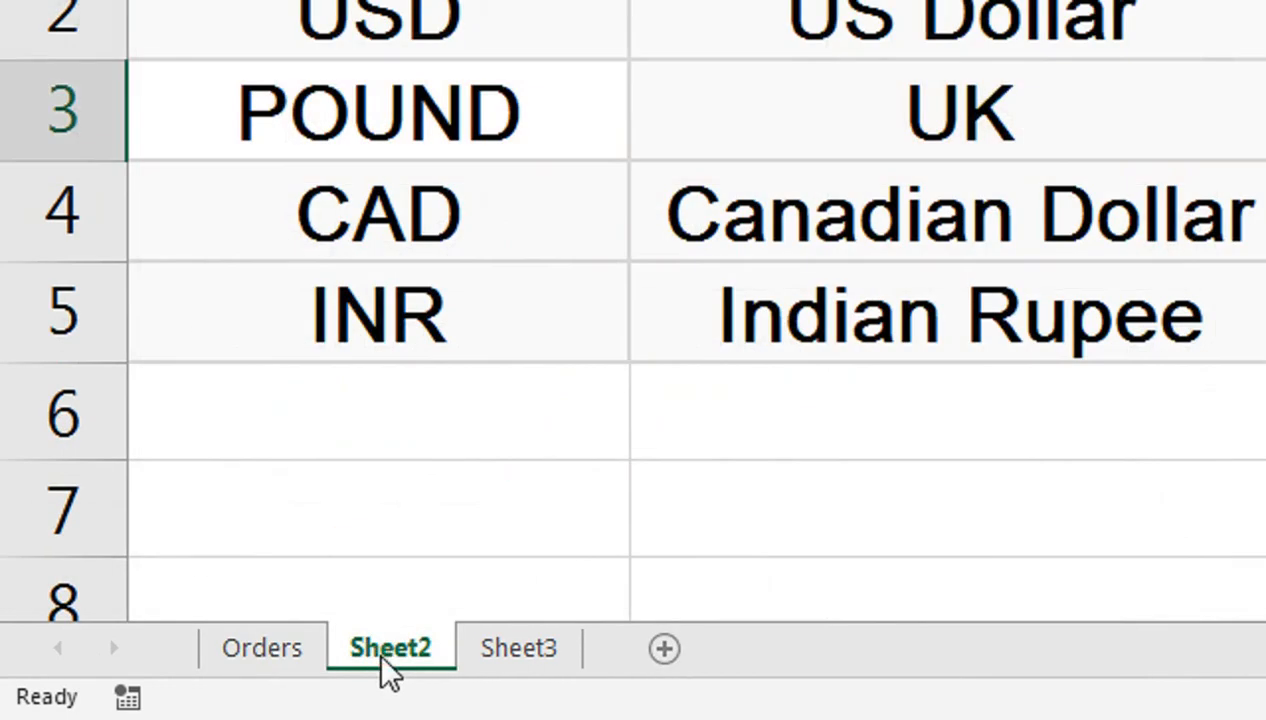
double_click(383, 652)
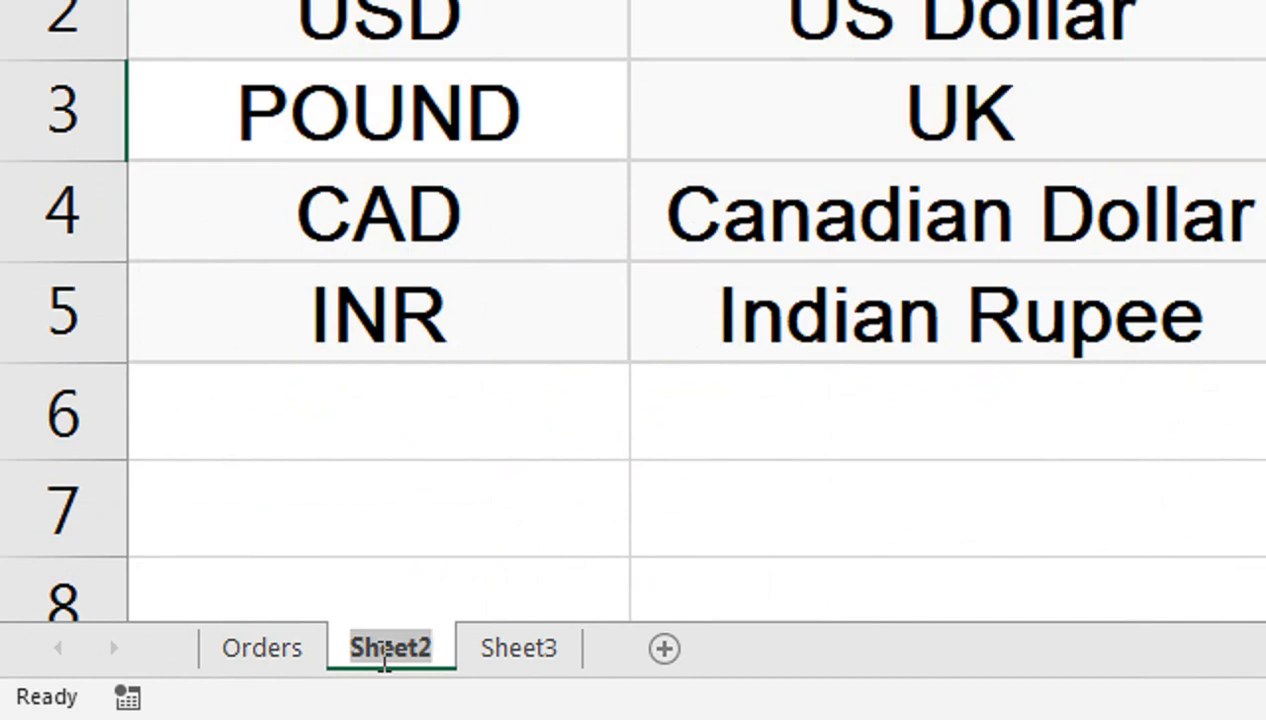
text(C)
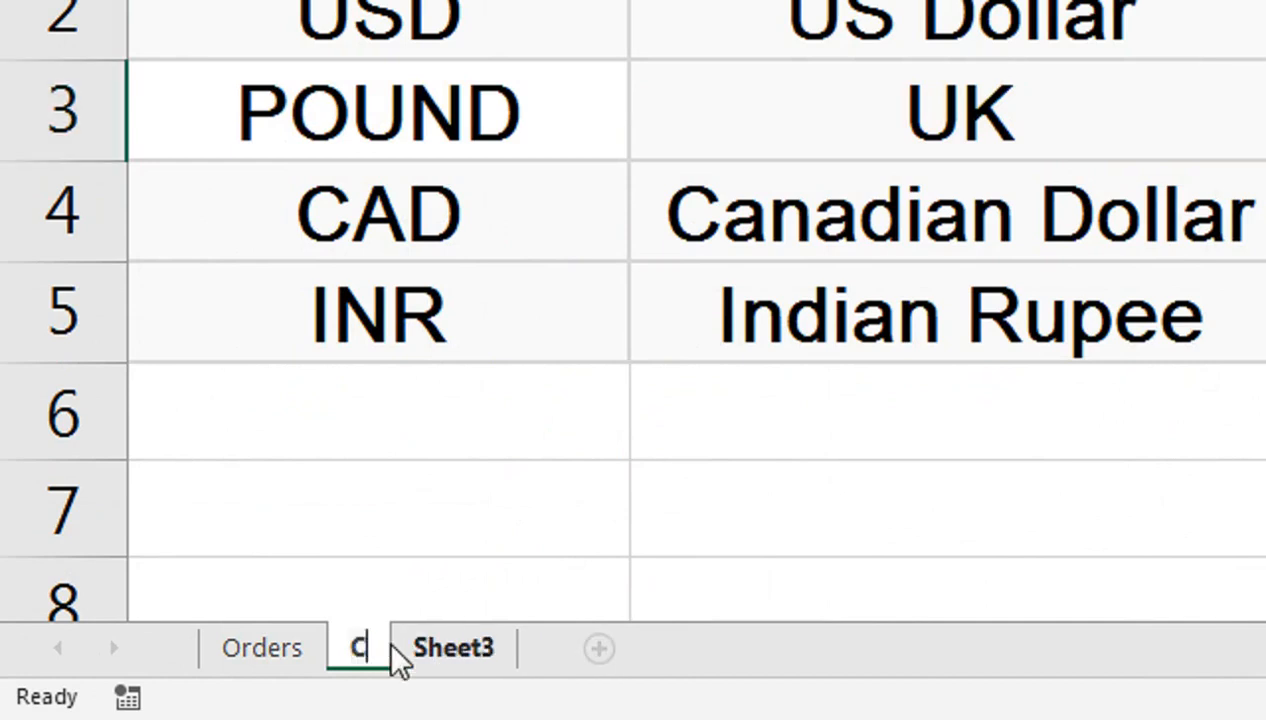
text(ountreis)
key(Return)
double_click(553, 652)
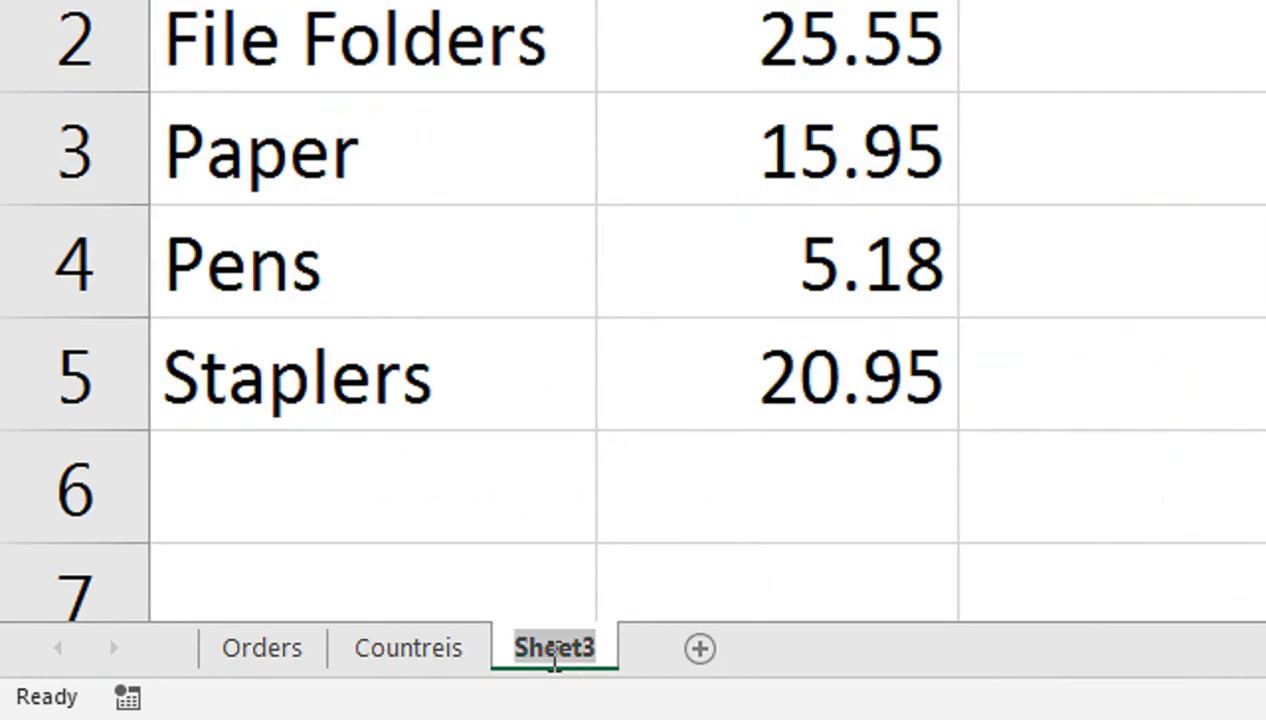
text(Prices)
key(Return)
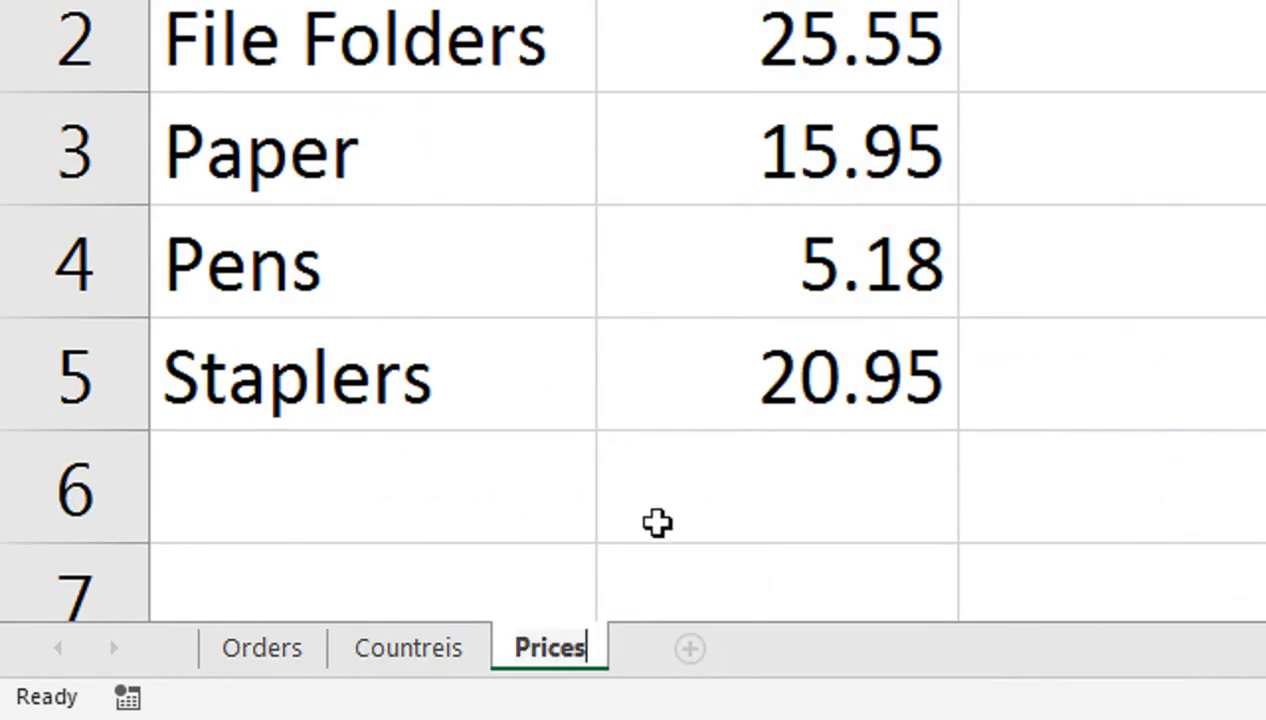
click(661, 518)
click(262, 648)
Step: Add a data-validation list to B1 sourced from Countreis!$A$2:$A$5
click(557, 161)
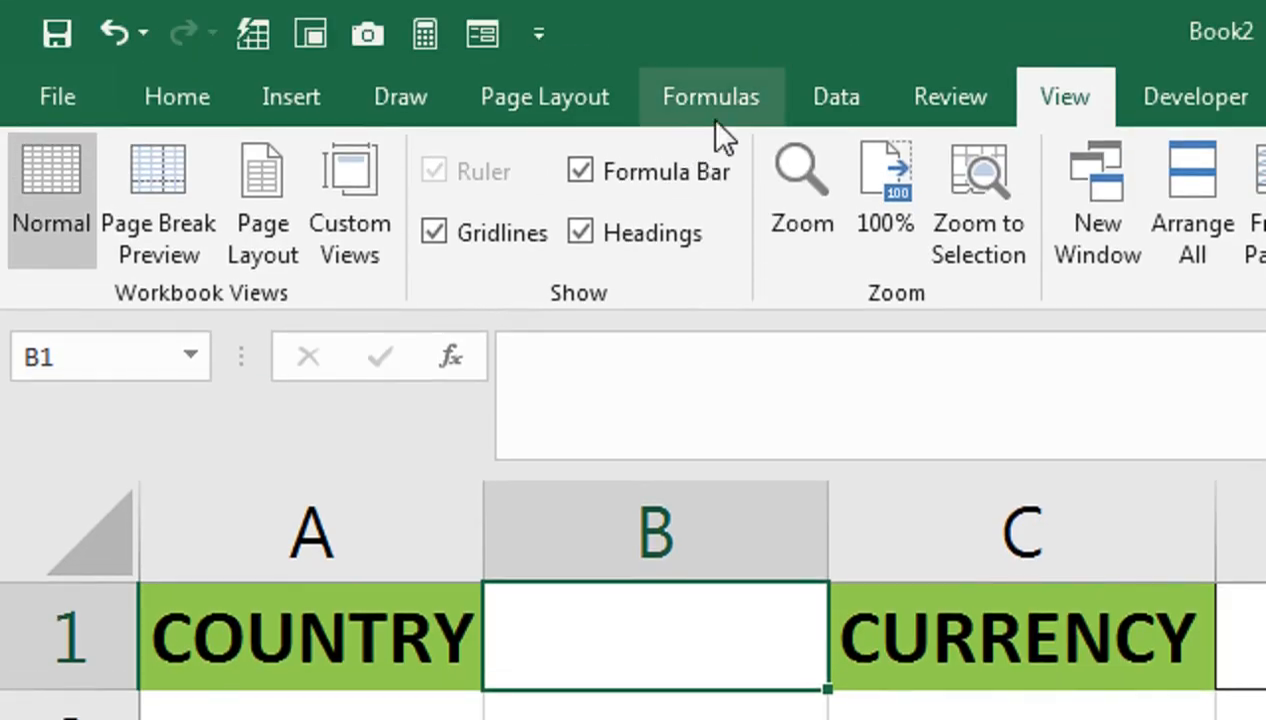
click(880, 115)
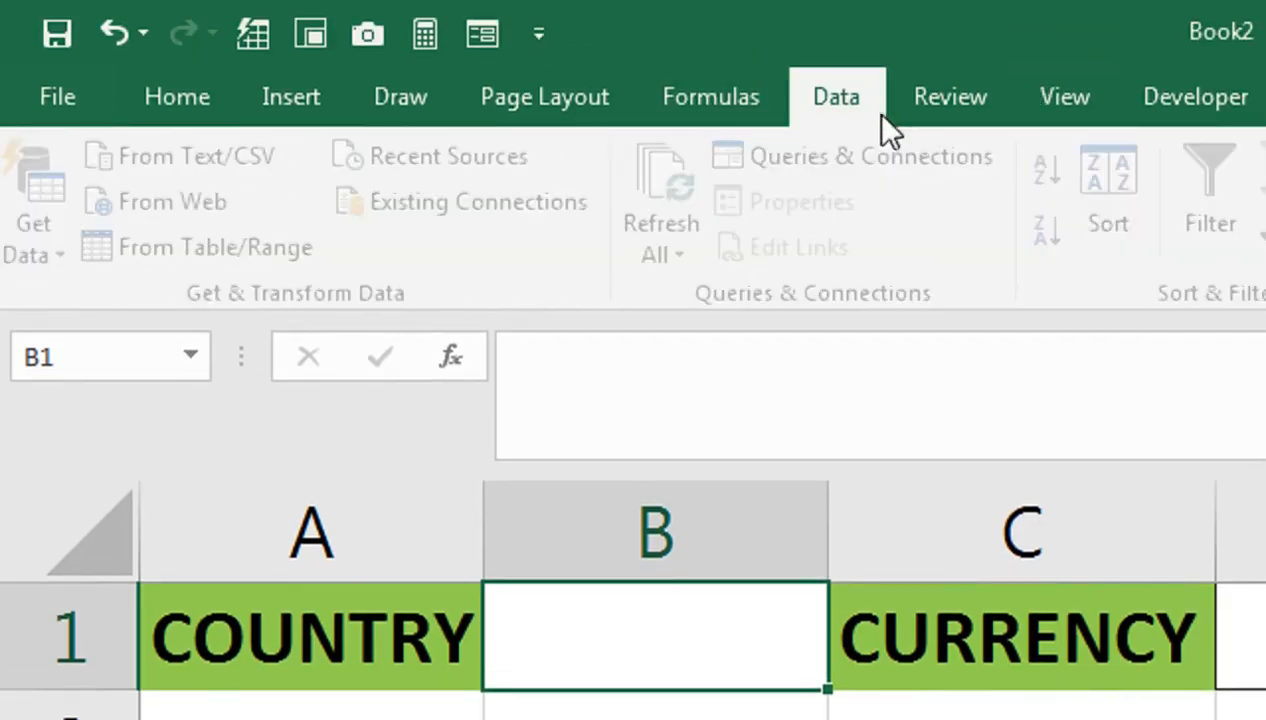
click(1264, 250)
click(1265, 297)
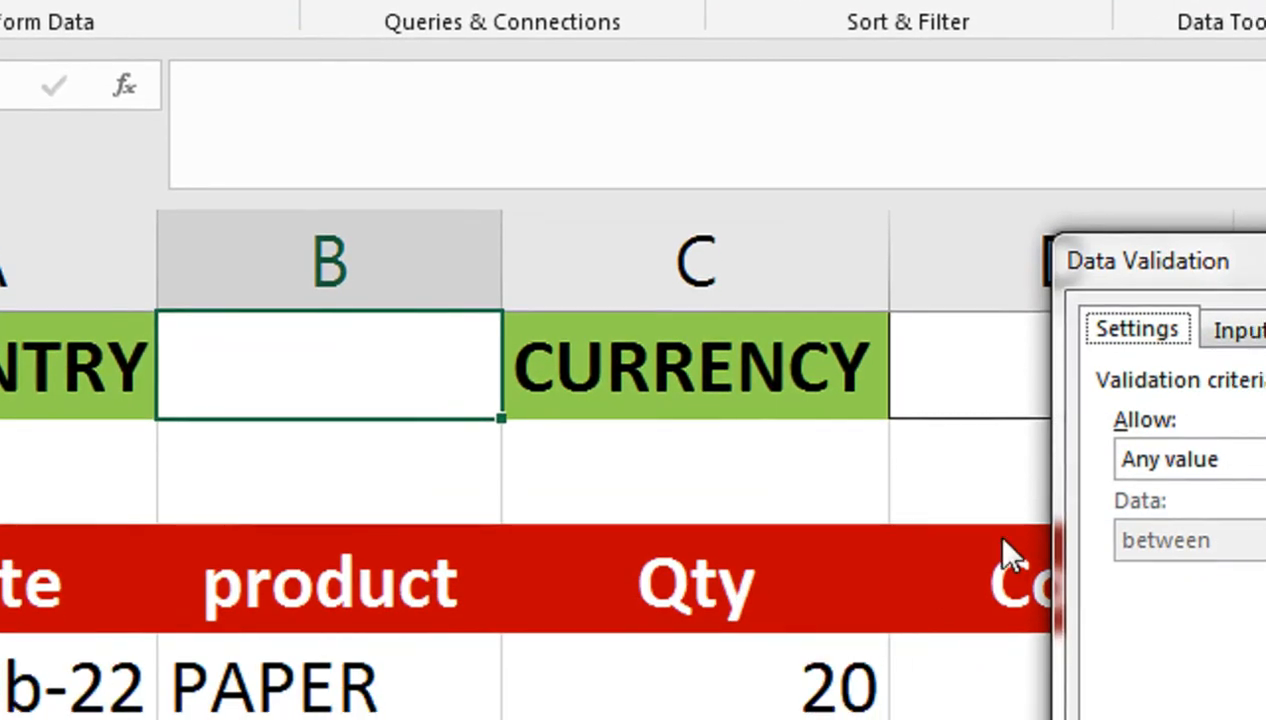
click(1125, 460)
click(1151, 572)
click(1137, 620)
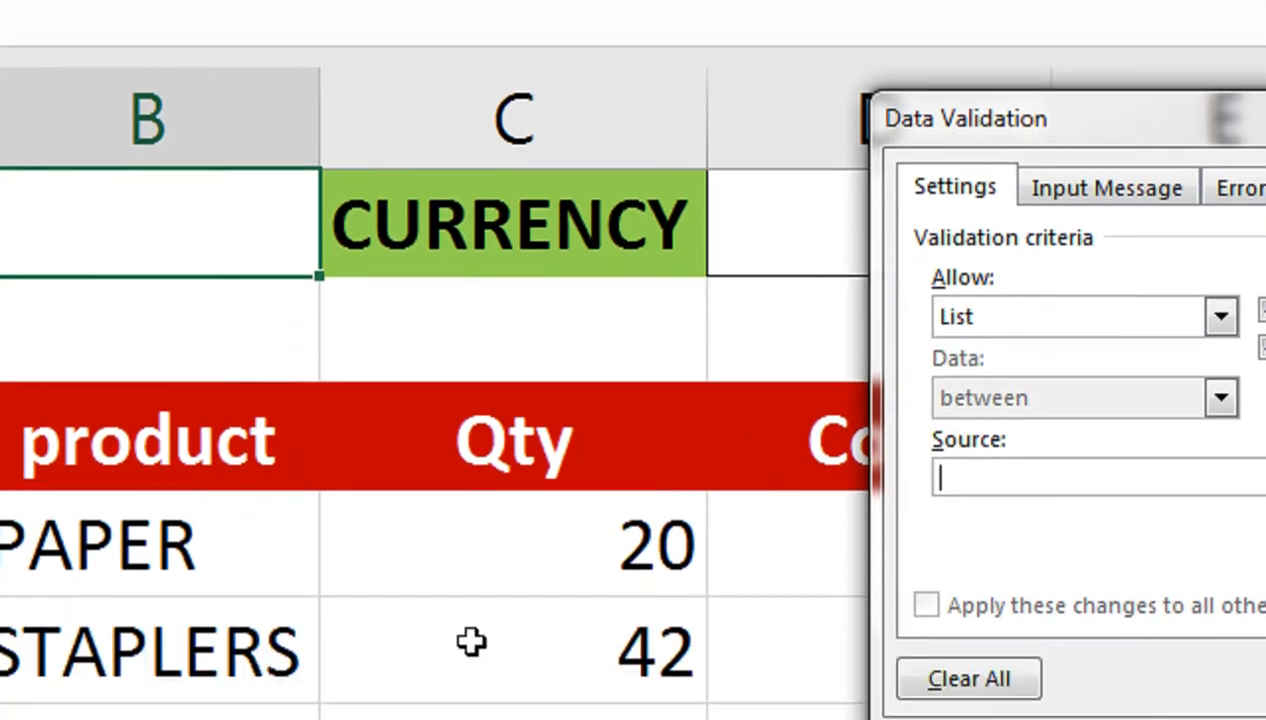
click(153, 650)
drag(271, 79, 328, 432)
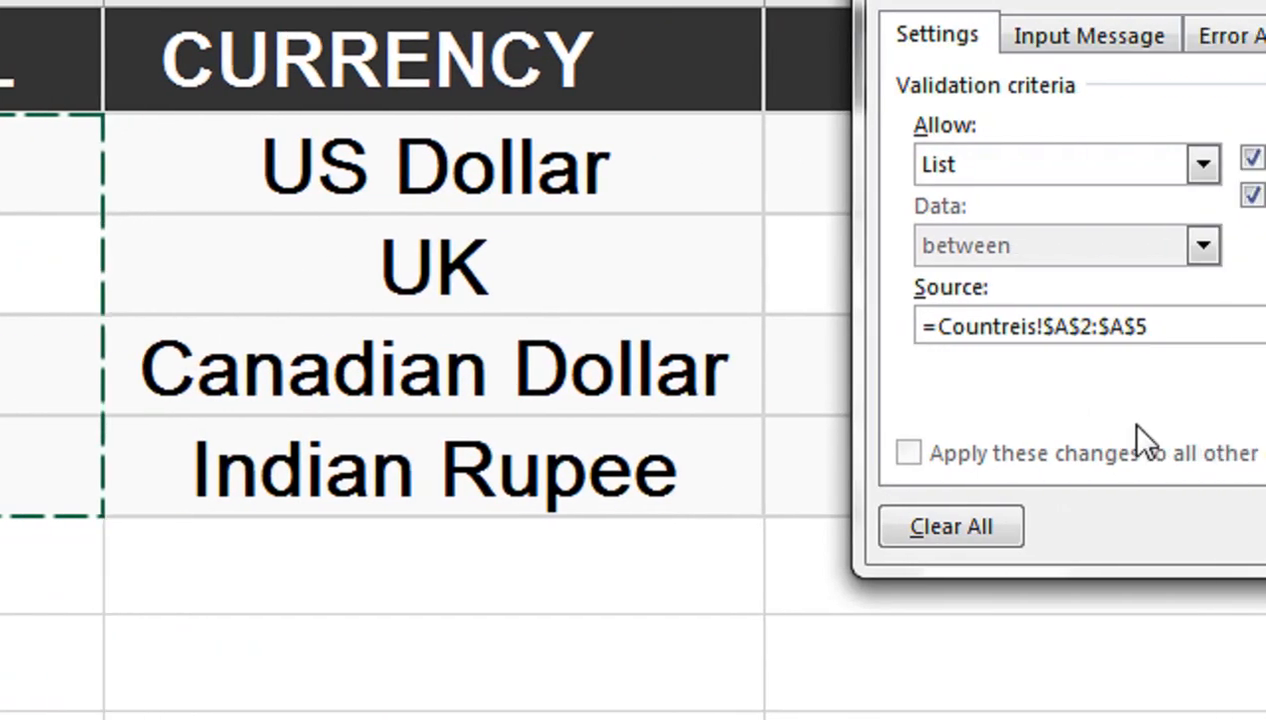
click(1020, 527)
Step: Choose USD from B1's dropdown
click(20, 102)
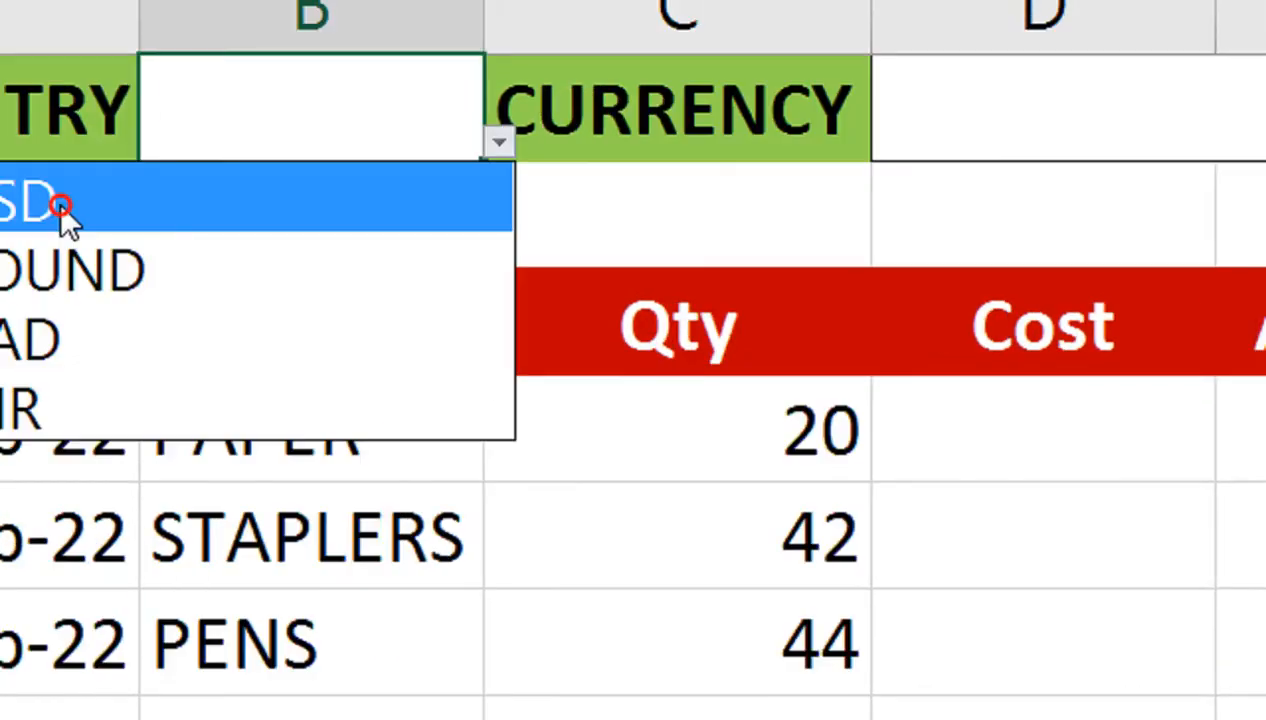
click(59, 202)
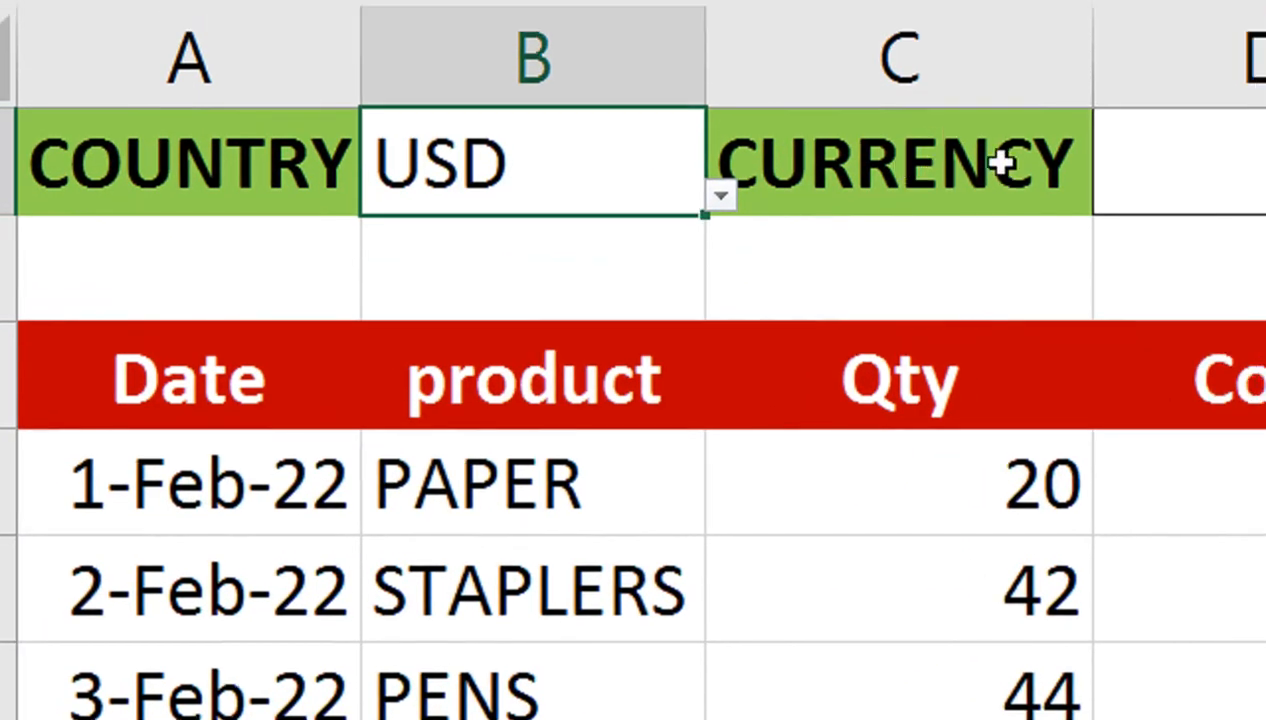
click(920, 103)
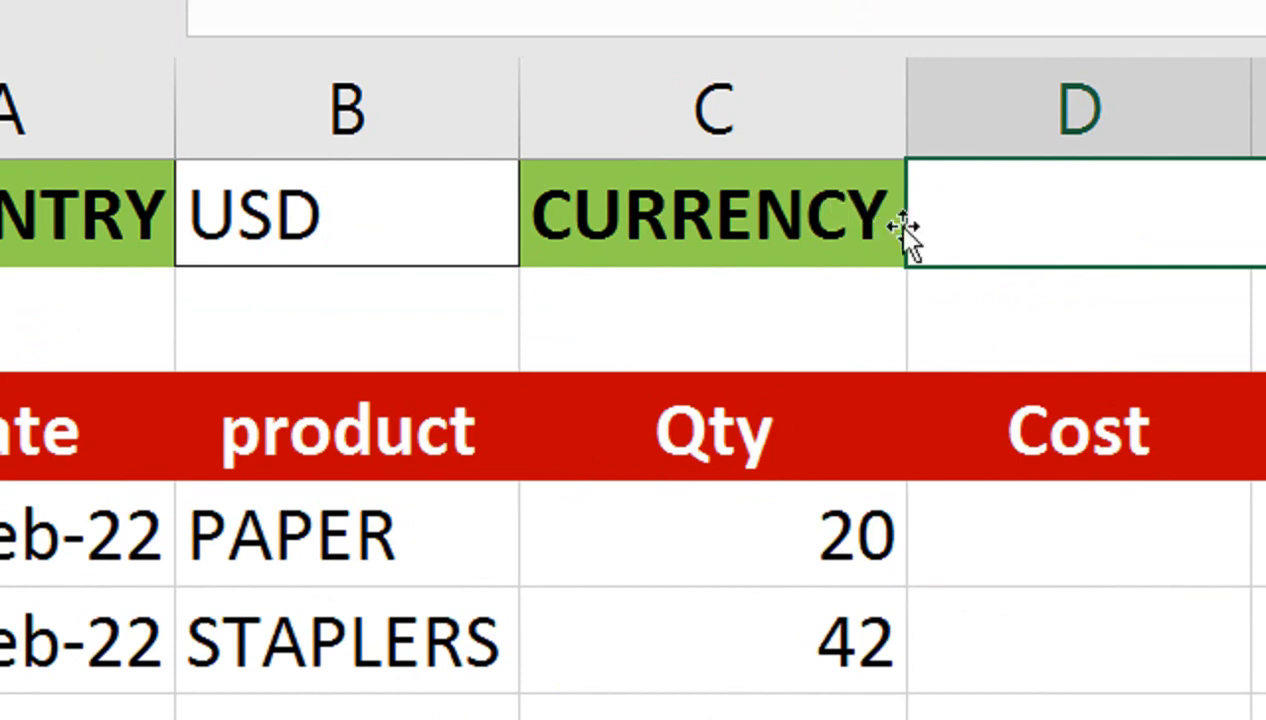
Step: Enter =VLOOKUP(B1,Countreis!A1:C5,2,FALSE) in D1
text(=vlo)
key(Tab)
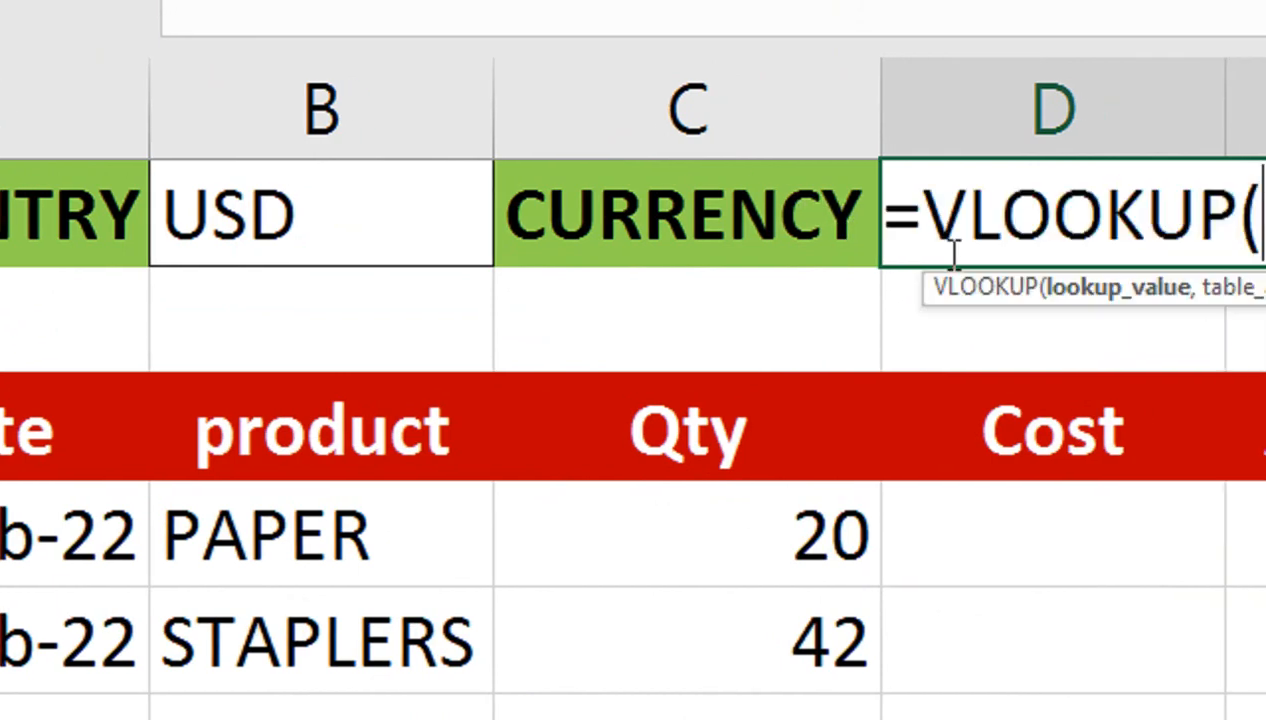
click(401, 218)
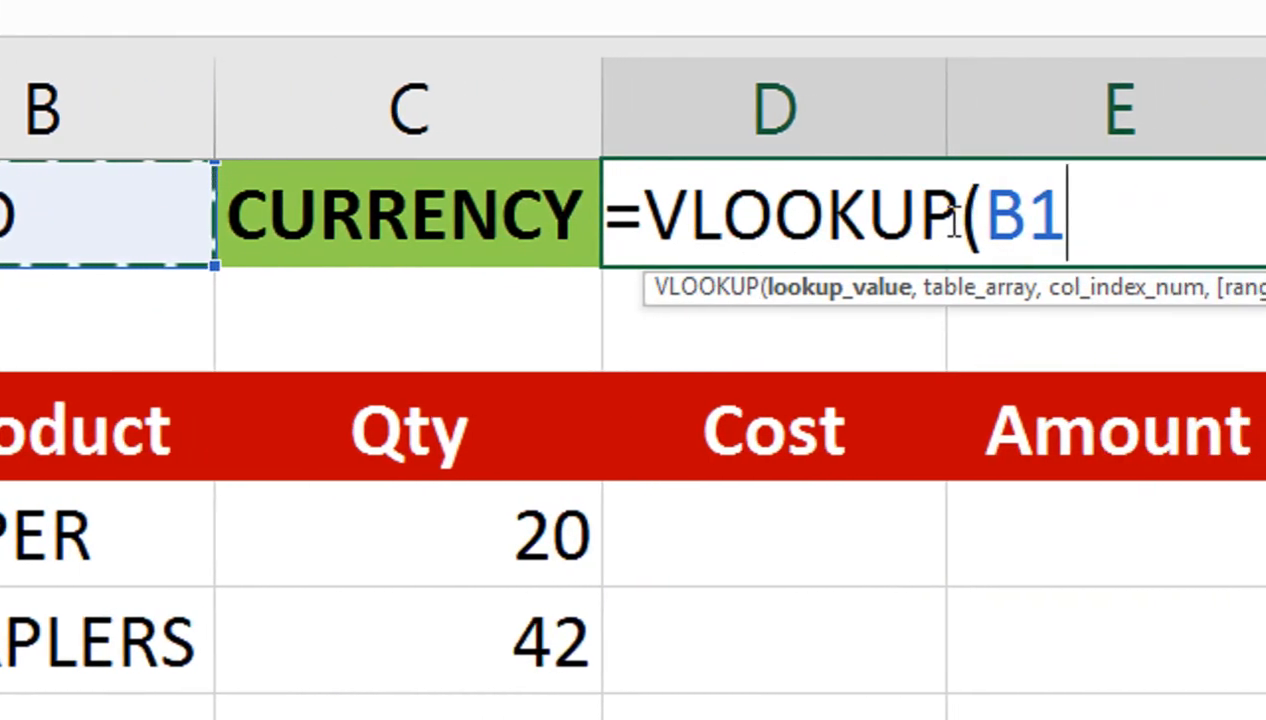
text(,)
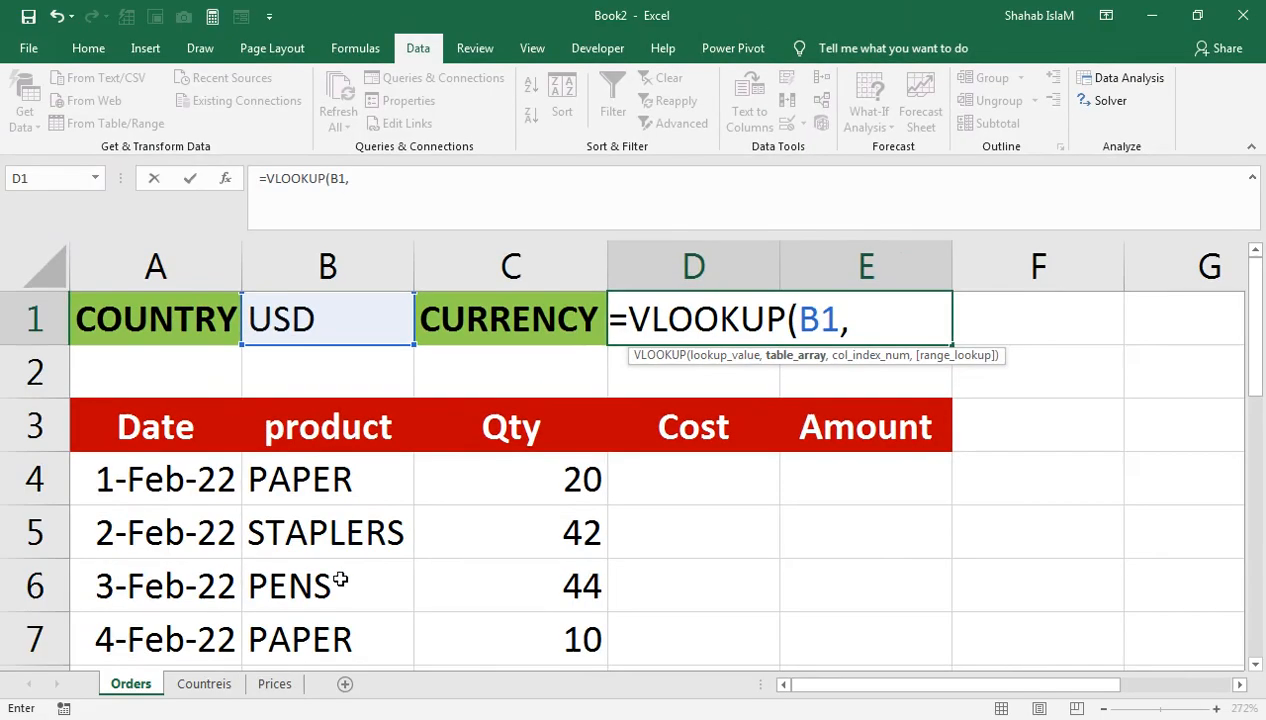
click(205, 676)
drag(222, 334, 700, 535)
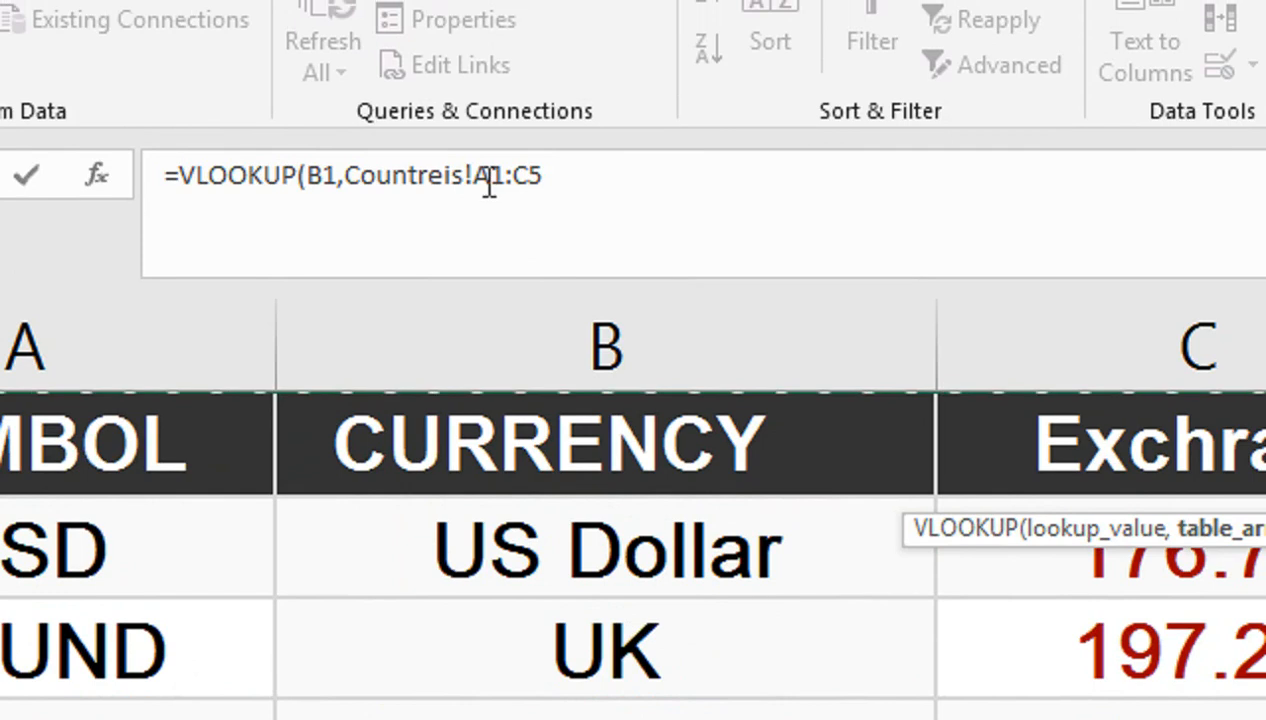
text(,)
click(255, 440)
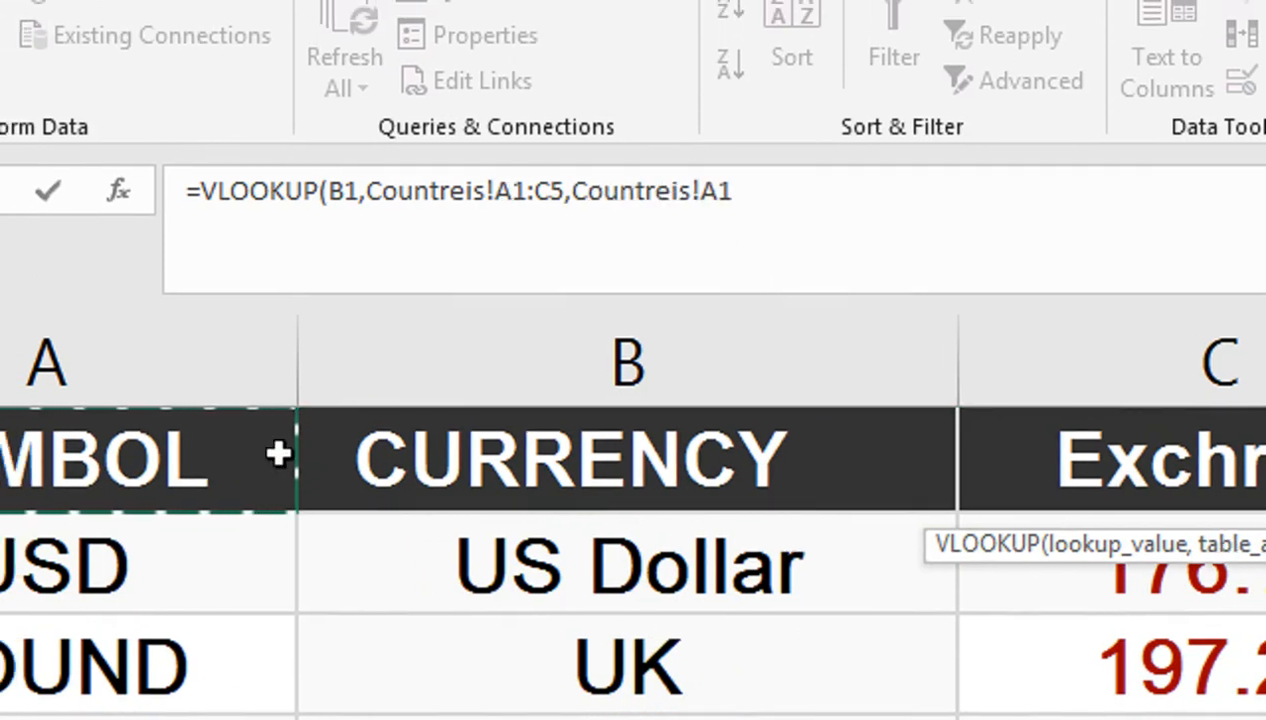
drag(277, 455, 985, 719)
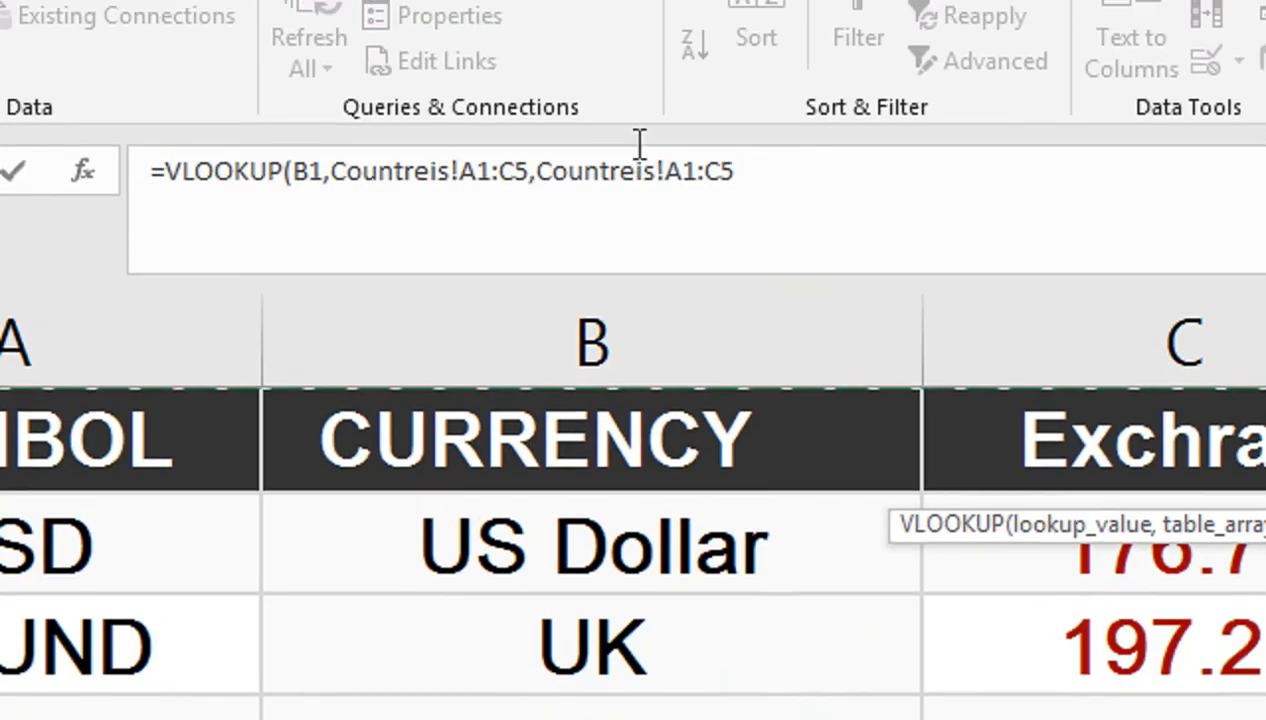
drag(755, 155, 543, 164)
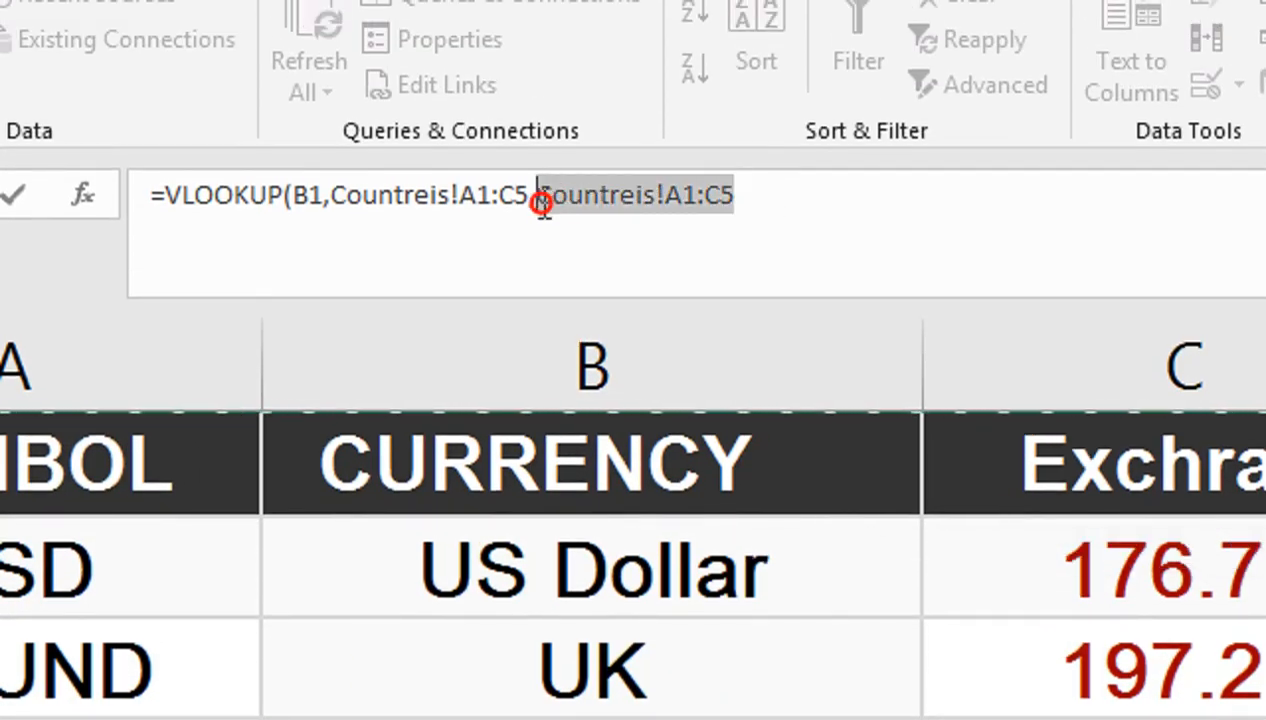
key(Delete)
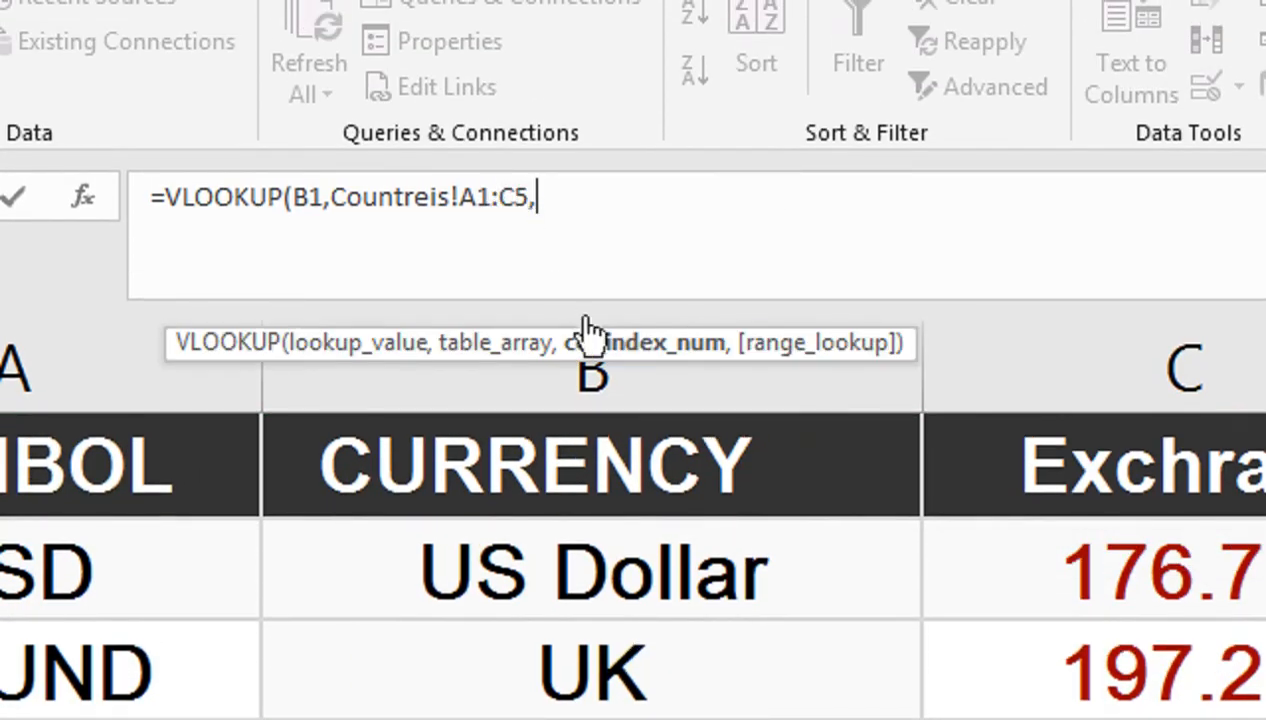
text(2,FALSE)
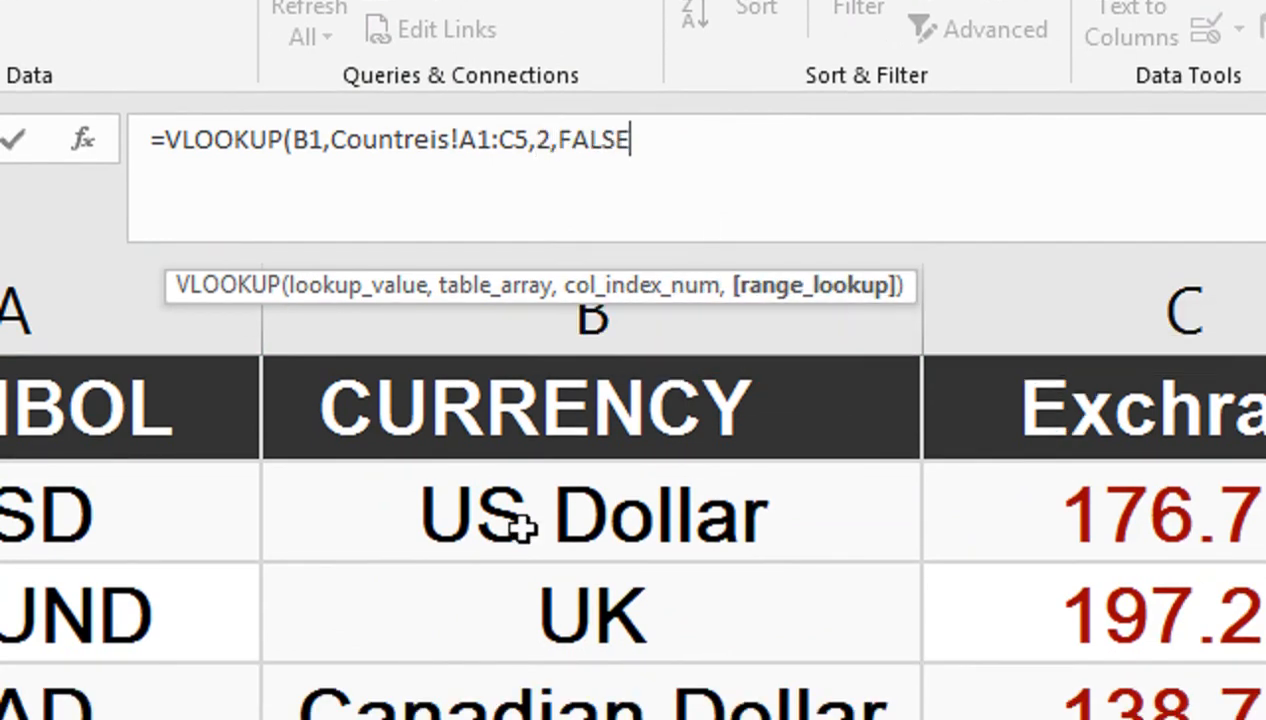
key(Return)
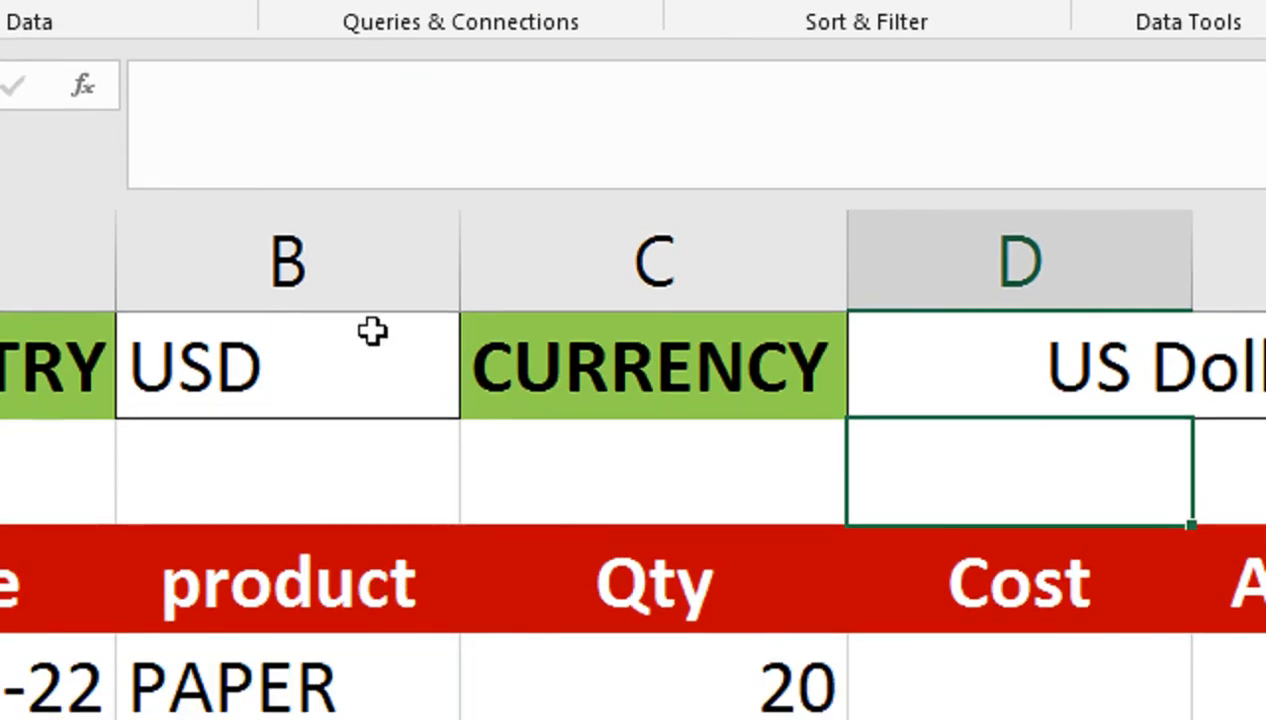
Step: Test the lookup by switching B1 to POUND, CAD, then INR, and move the currency names below the table
click(401, 452)
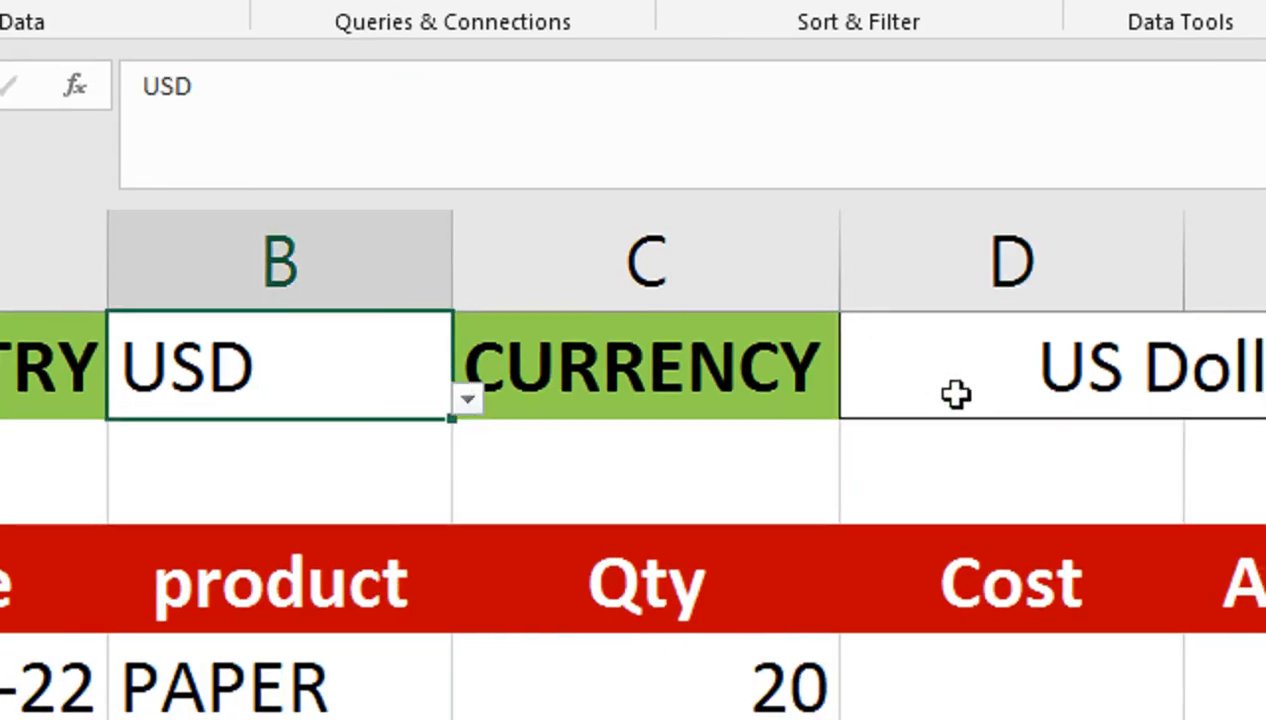
click(462, 402)
click(387, 517)
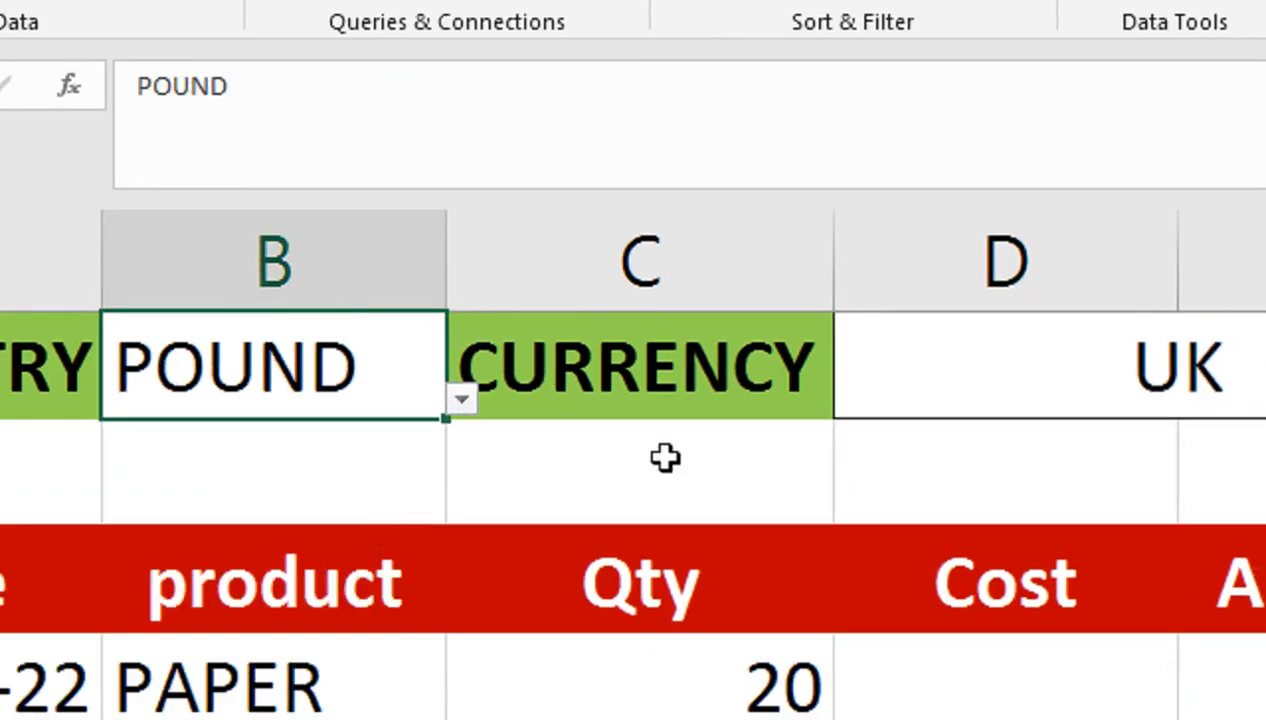
click(462, 401)
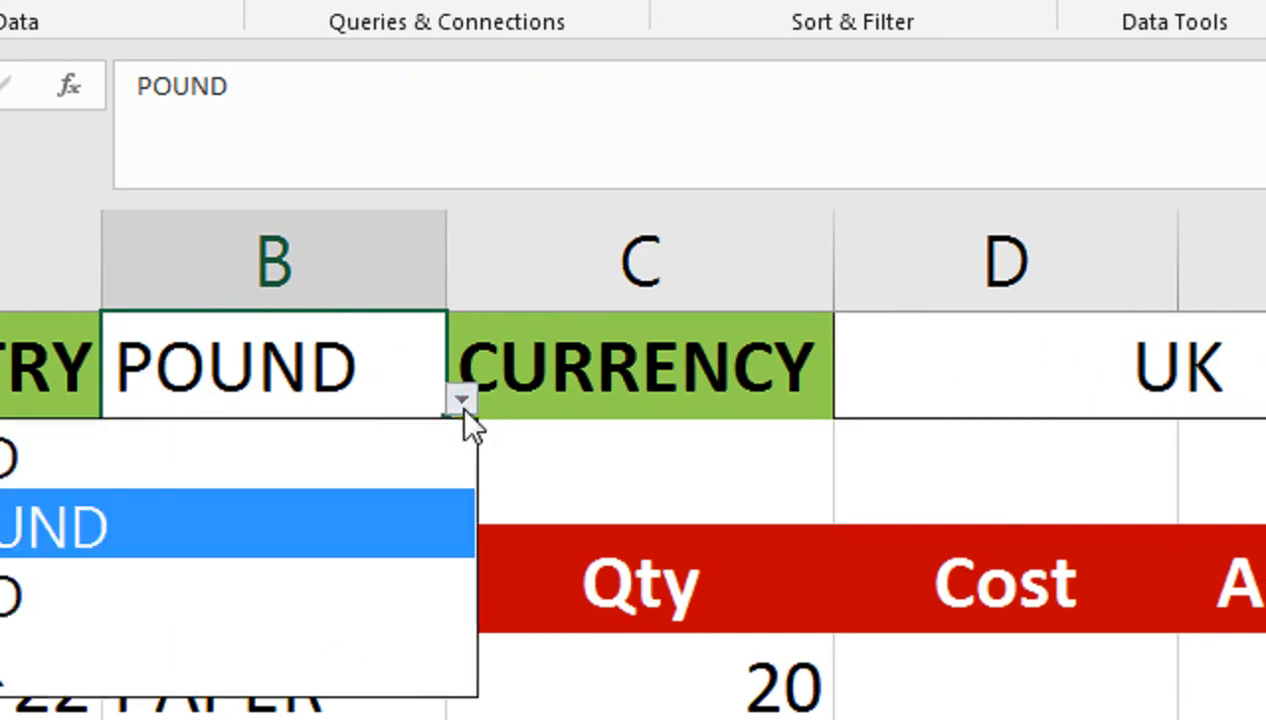
click(318, 548)
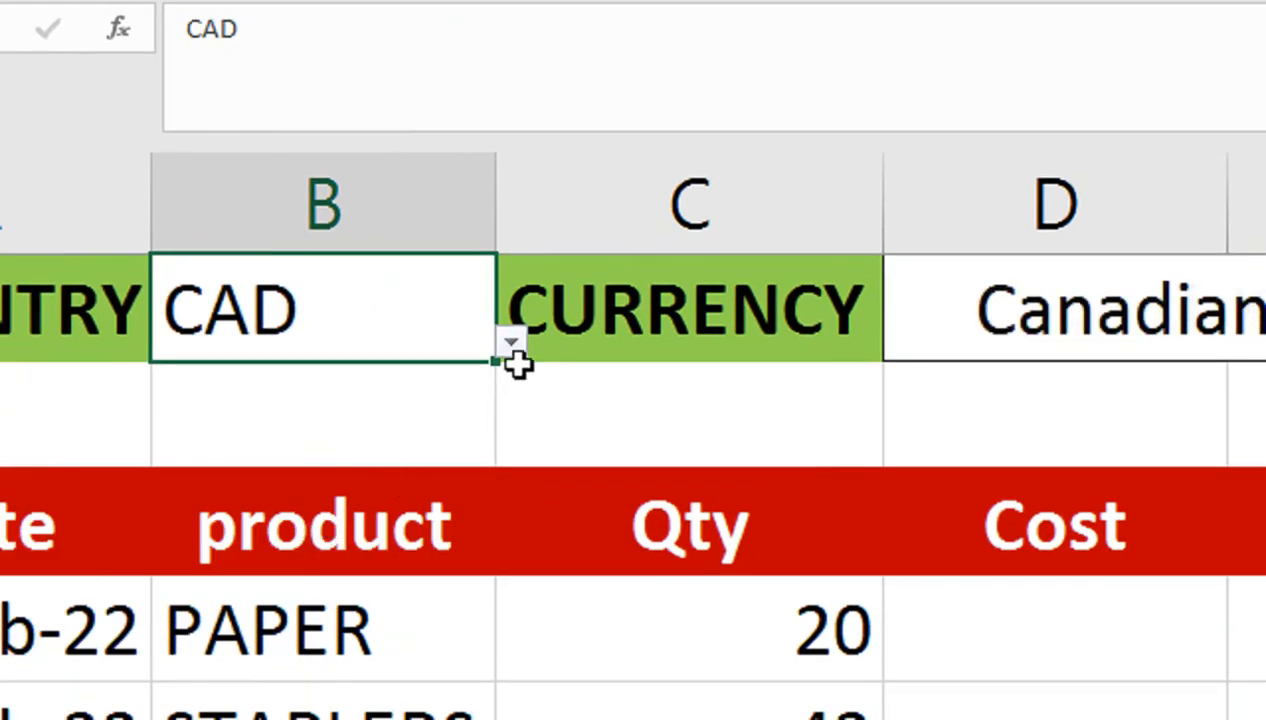
click(510, 346)
click(300, 602)
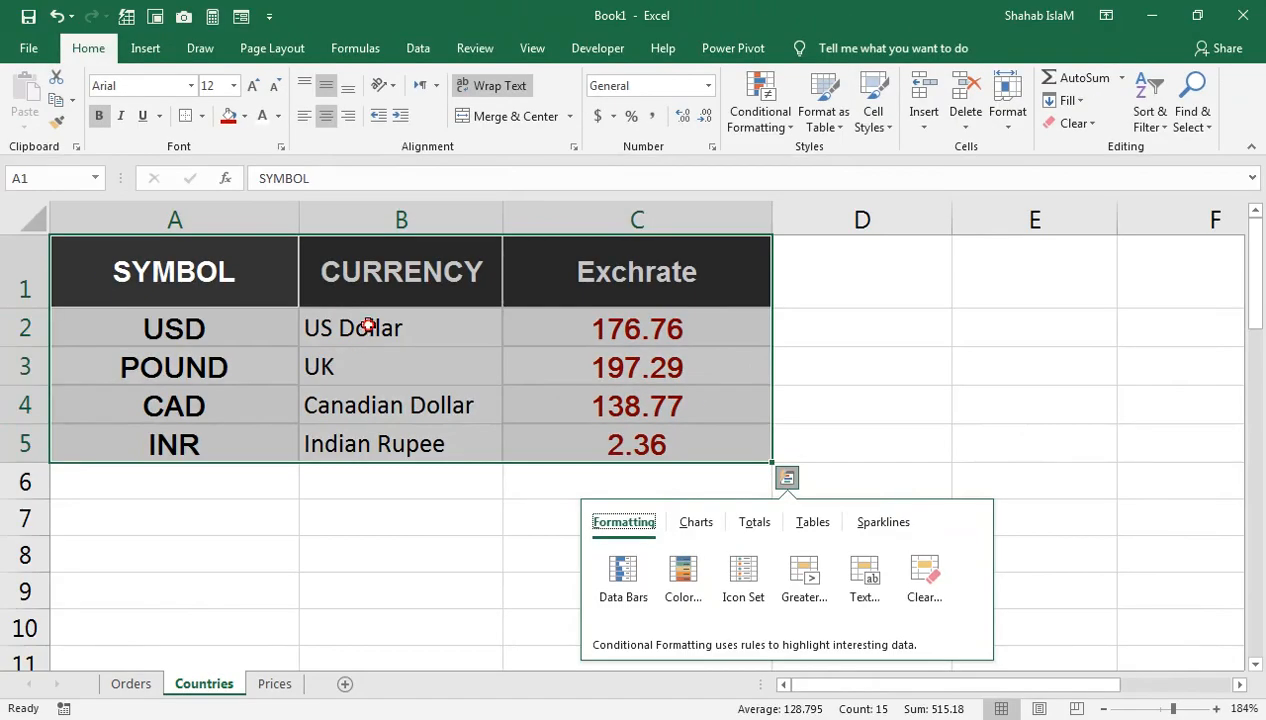
drag(368, 325, 148, 600)
Step: Move the codes into column B and the names into A2:A5, copying the codes' bold centred format onto the names
drag(222, 330, 207, 390)
drag(190, 481, 190, 430)
click(372, 318)
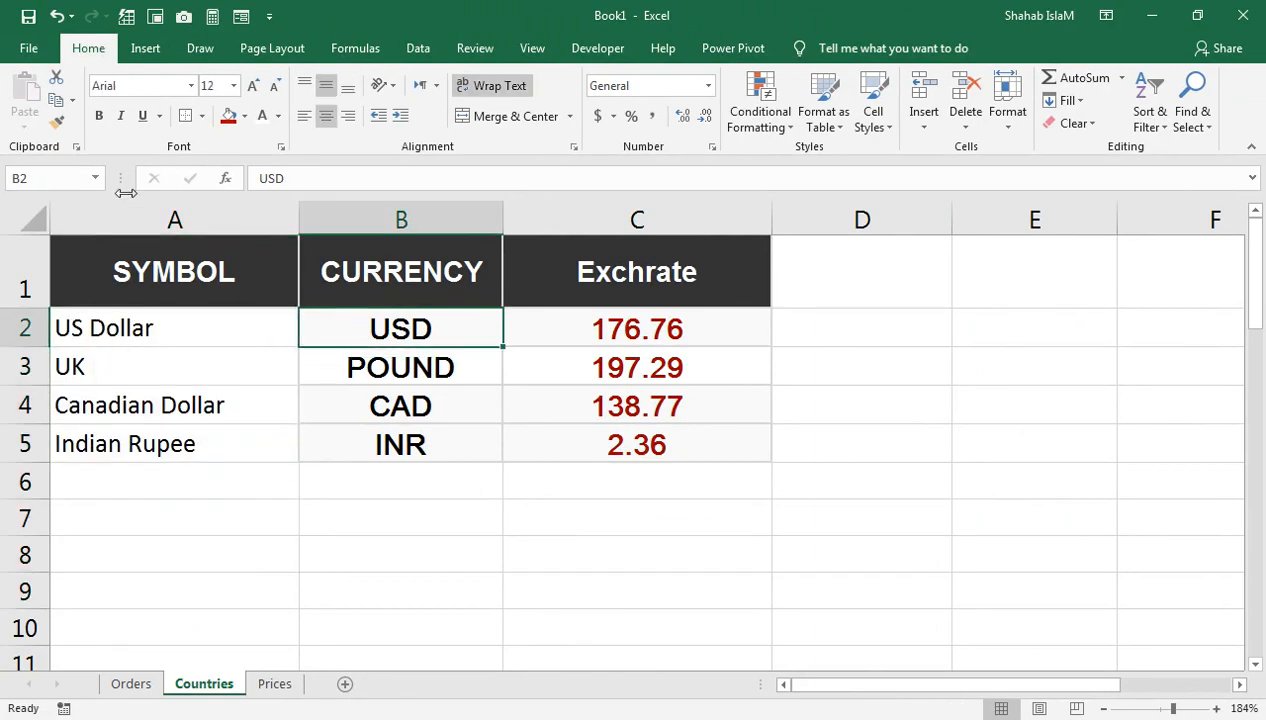
click(62, 130)
mouse_move(120, 318)
mouse_down()
mouse_move(136, 432)
mouse_move(190, 445)
mouse_up()
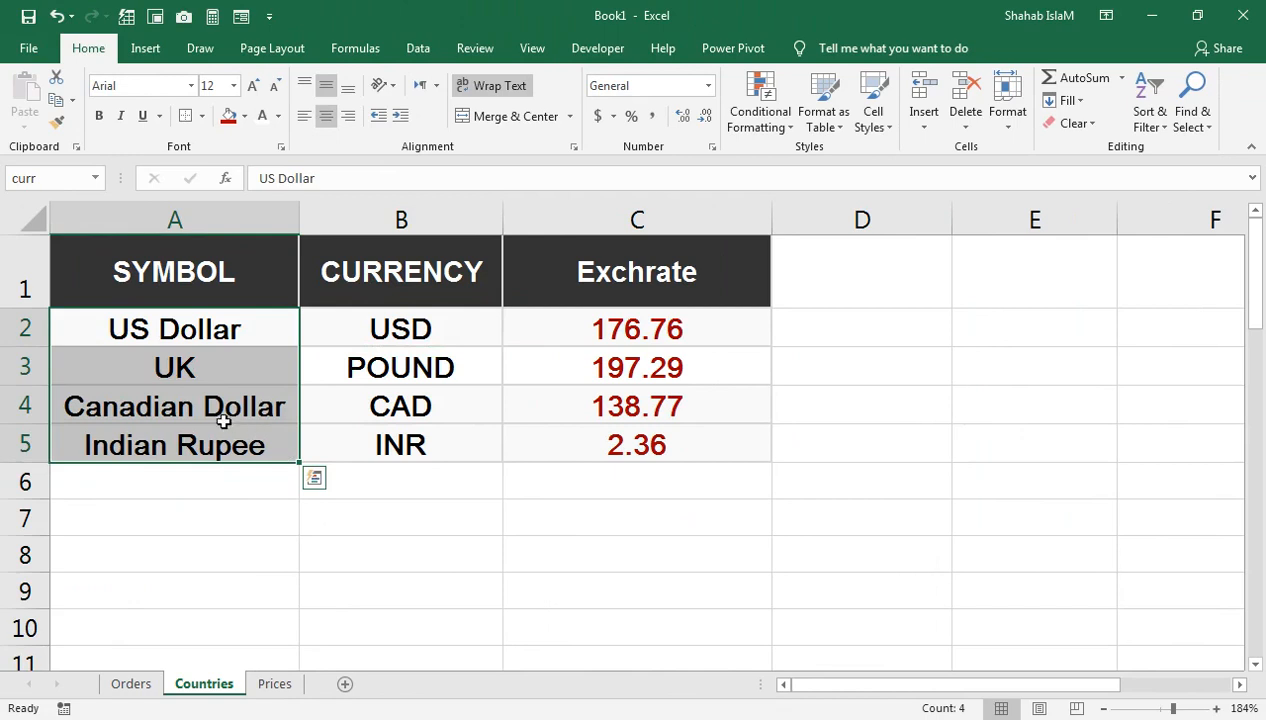
Step: Return to the Orders sheet and open B1's country dropdown
click(256, 350)
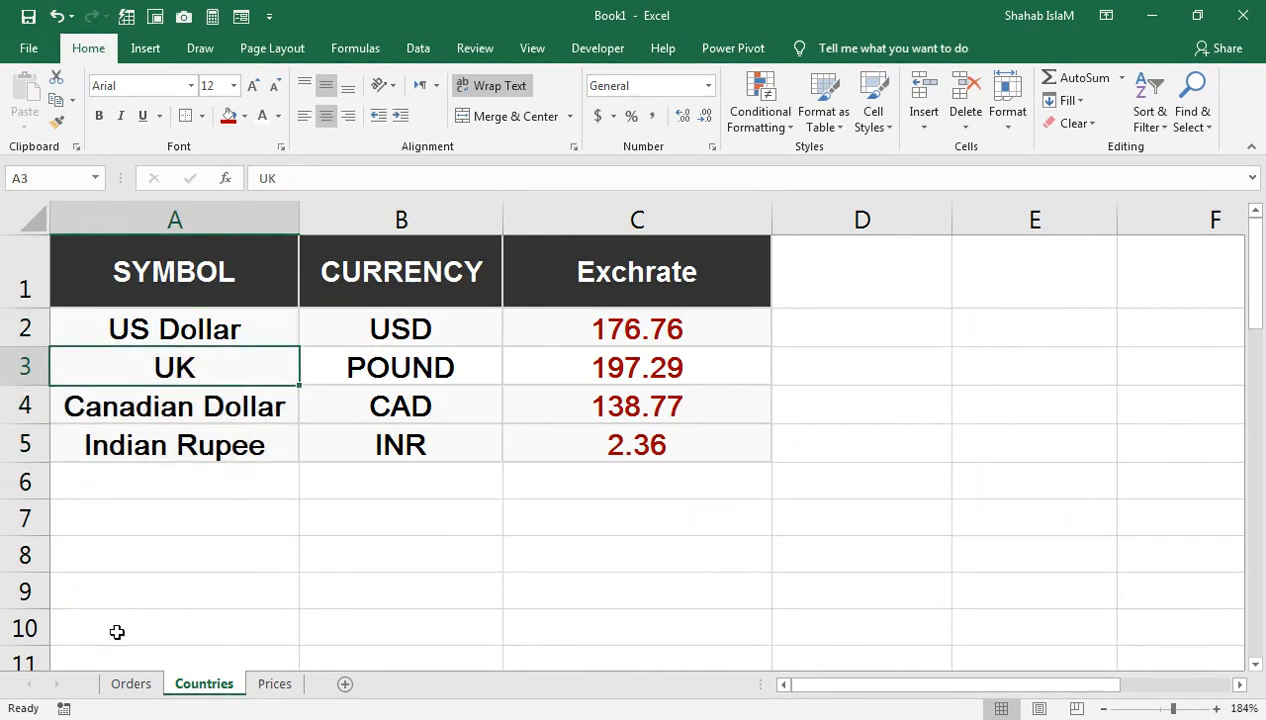
click(130, 683)
click(400, 289)
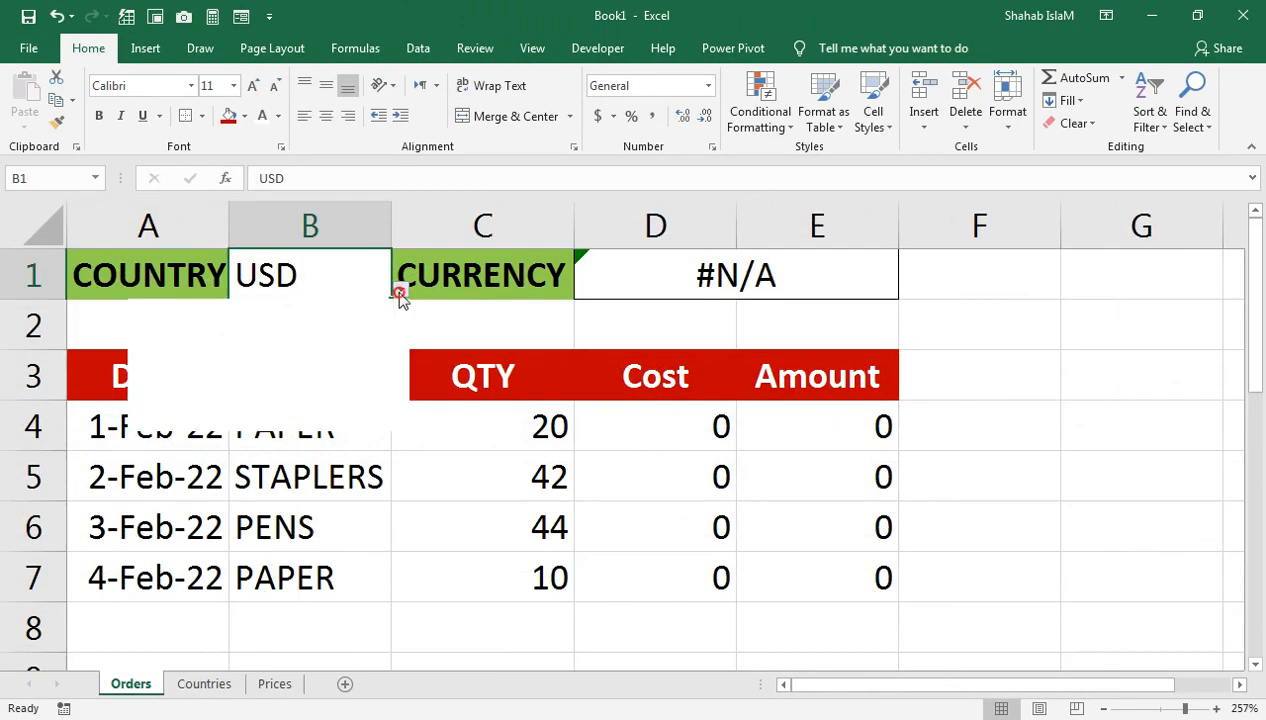
Step: Switch B1's country to POUND and then back to USD
click(336, 348)
click(400, 289)
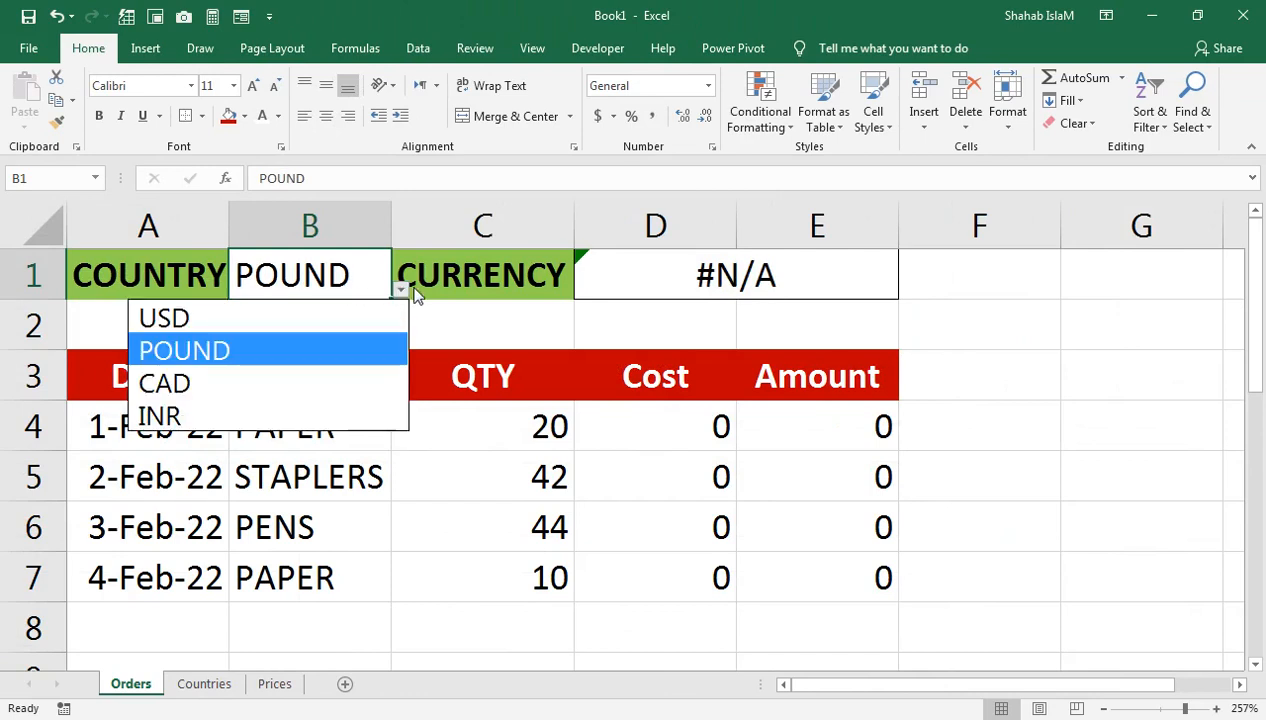
click(273, 318)
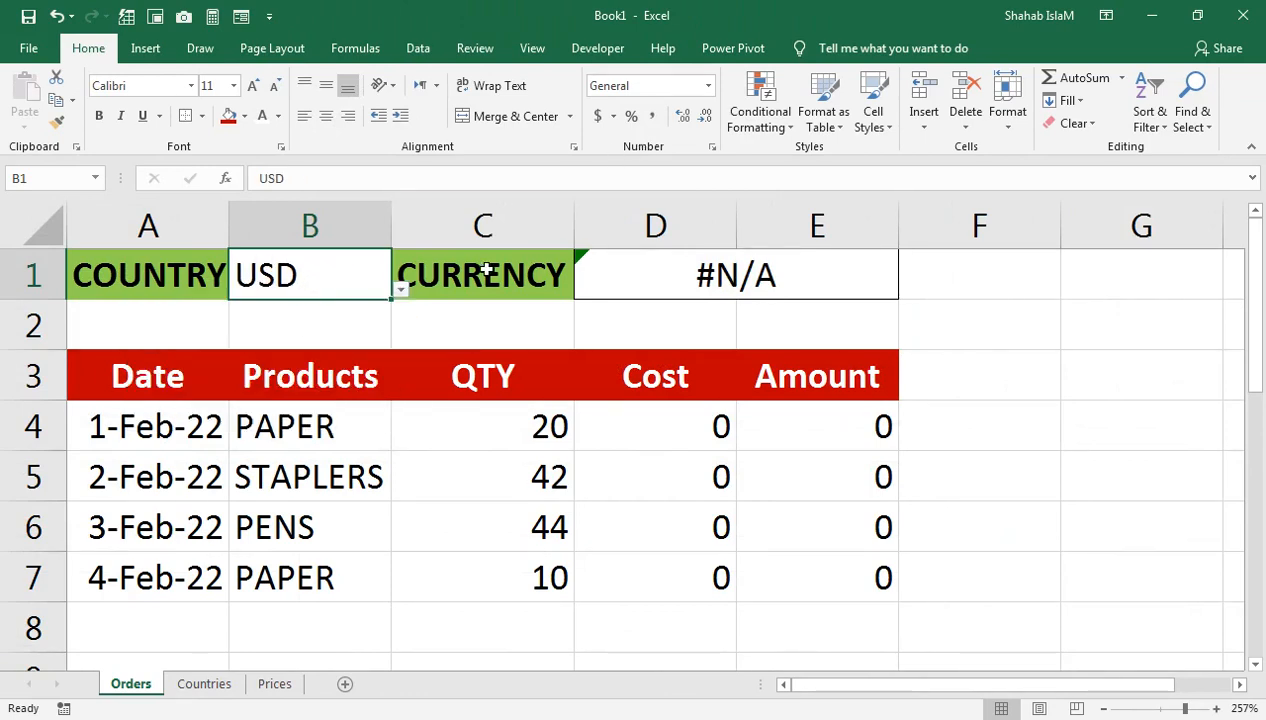
Step: Clear B1's existing data validation and allow List entries instead
click(415, 48)
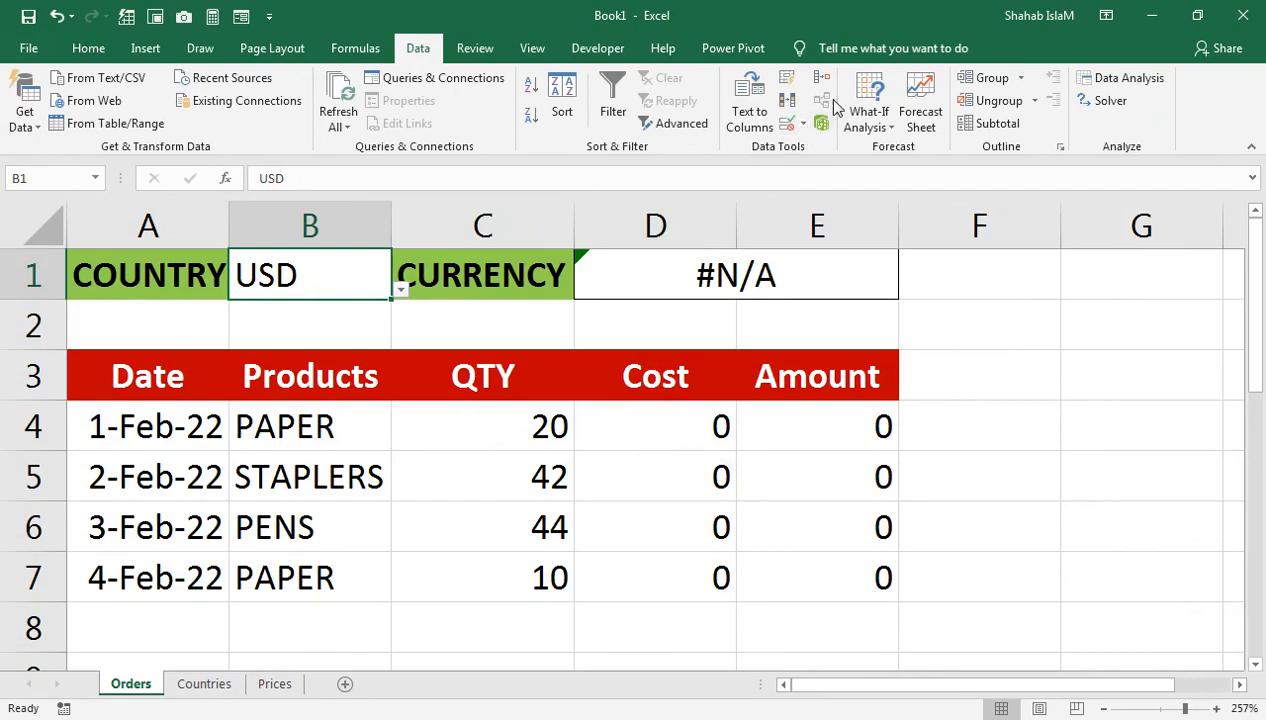
click(804, 128)
click(805, 158)
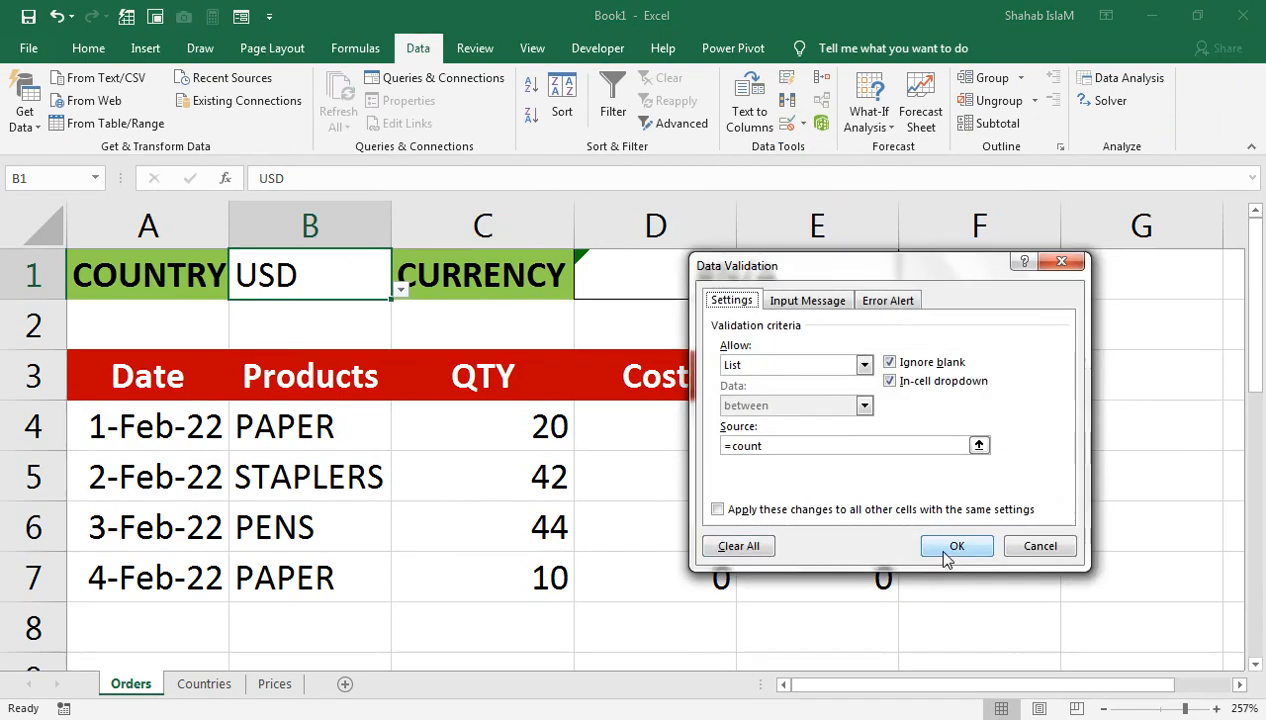
click(738, 545)
click(752, 365)
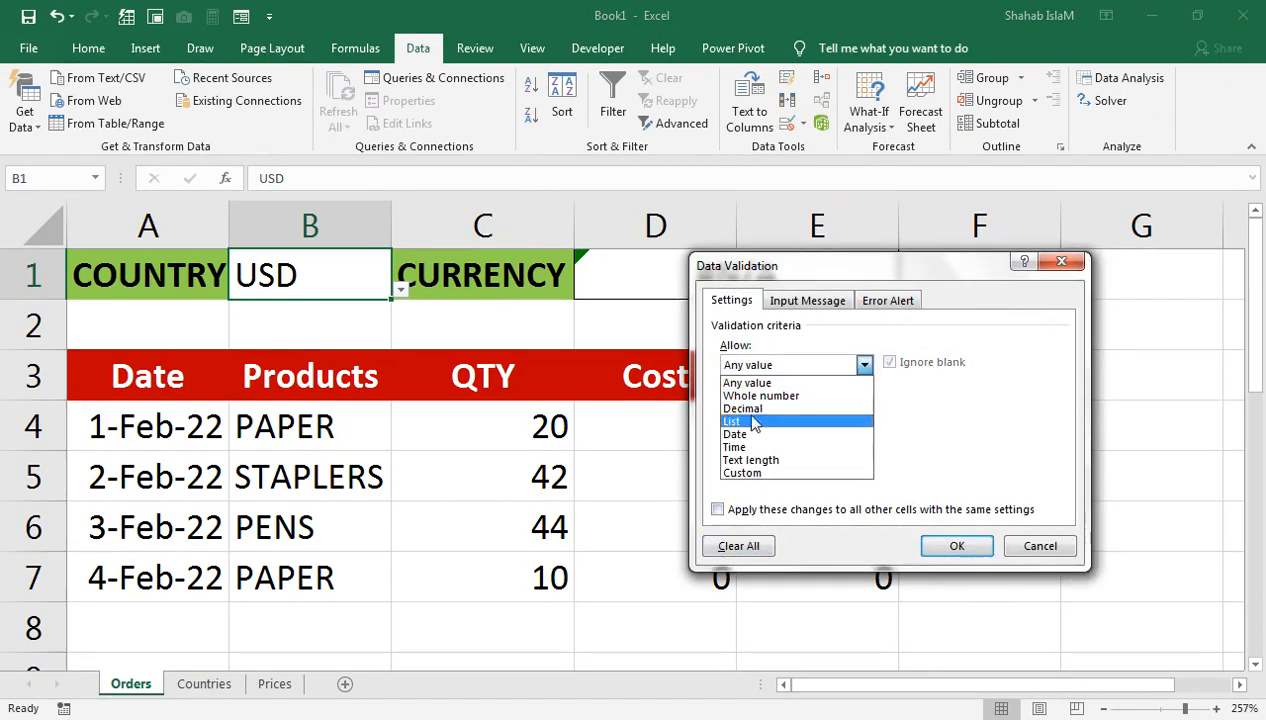
click(745, 416)
Step: Use the currency names in Countries!A2:A5 as the list source and choose US Dollar in B1
click(740, 450)
click(204, 683)
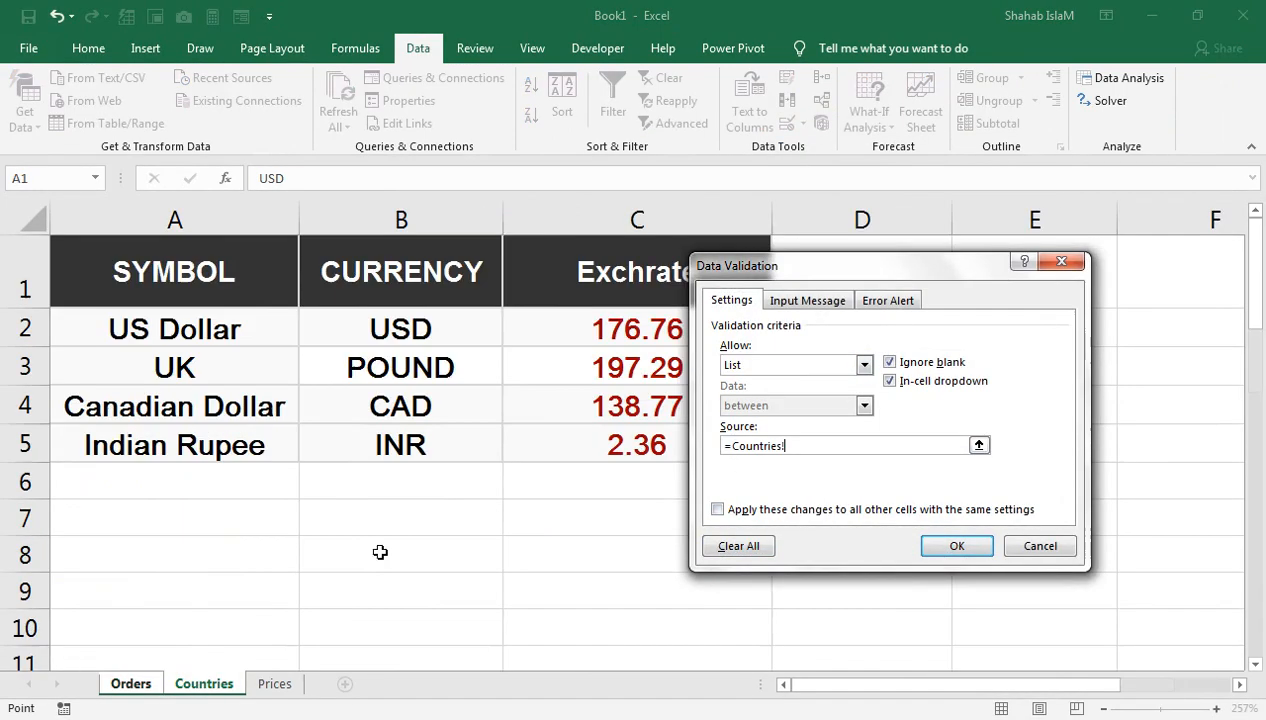
drag(246, 342, 234, 402)
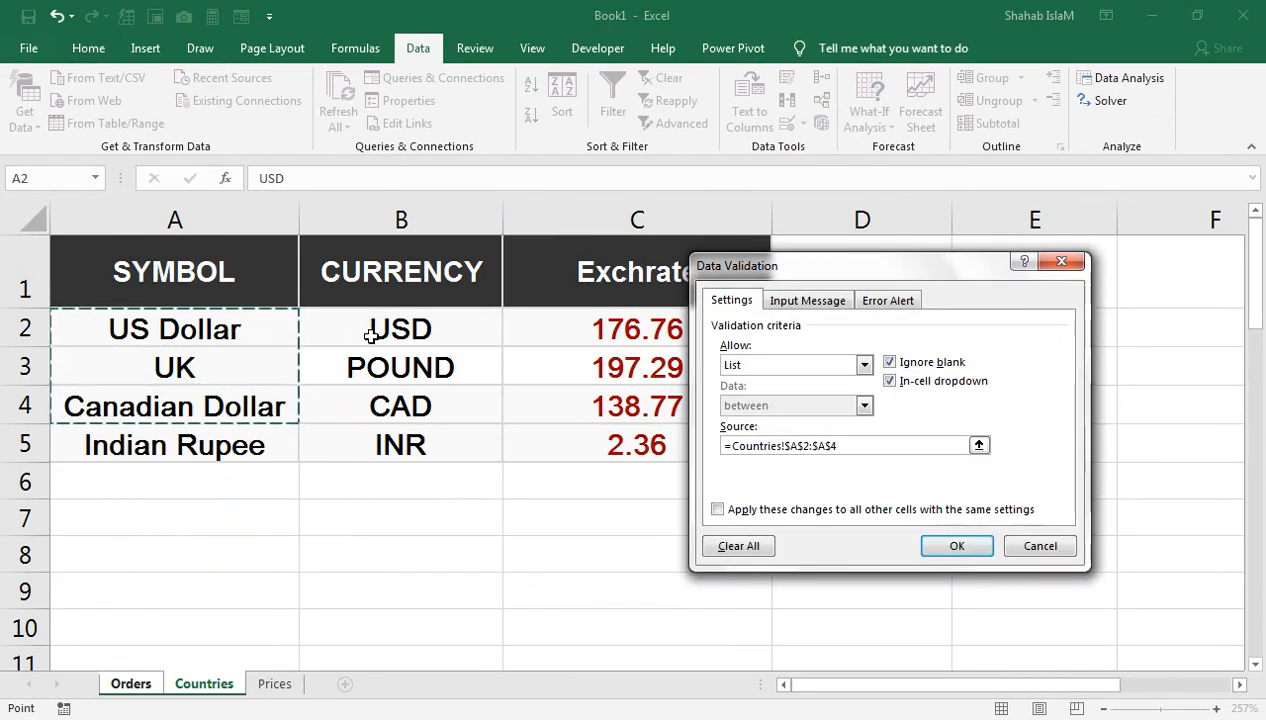
drag(170, 328, 175, 440)
click(936, 549)
click(398, 293)
click(384, 316)
Step: Check D1's lookup formula and try UK and Canadian Dollar in B1
click(706, 281)
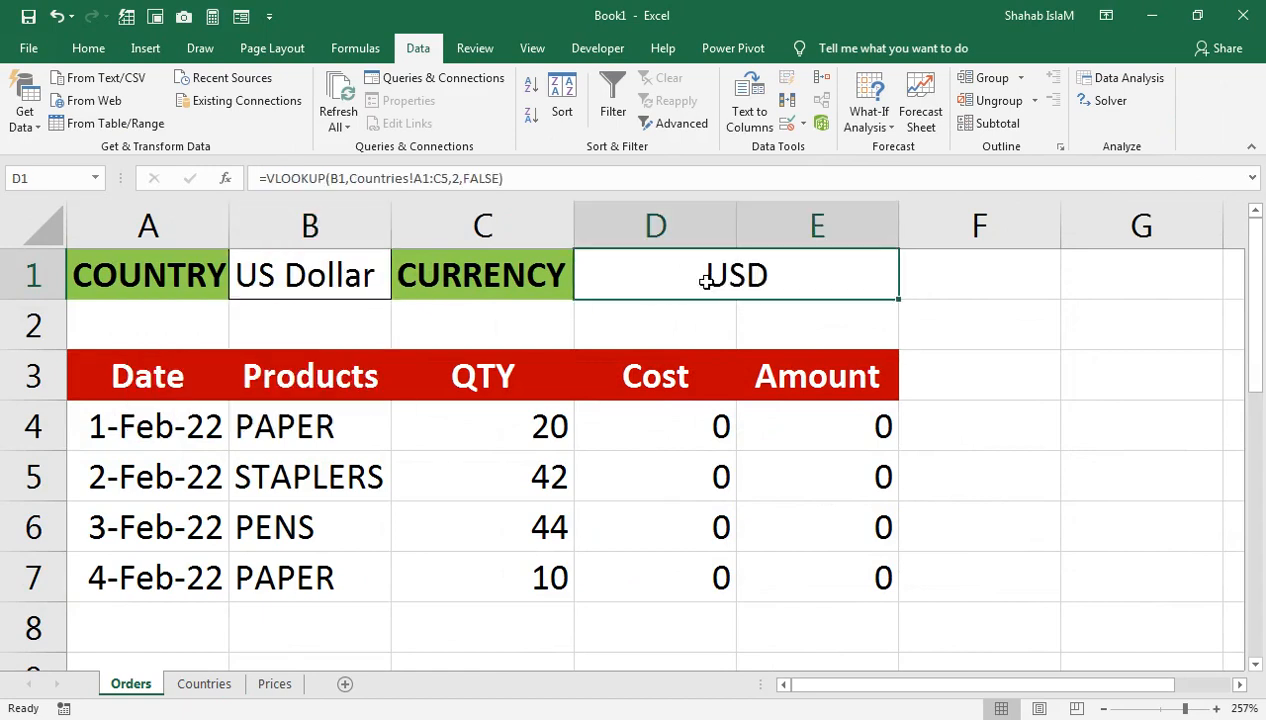
click(376, 285)
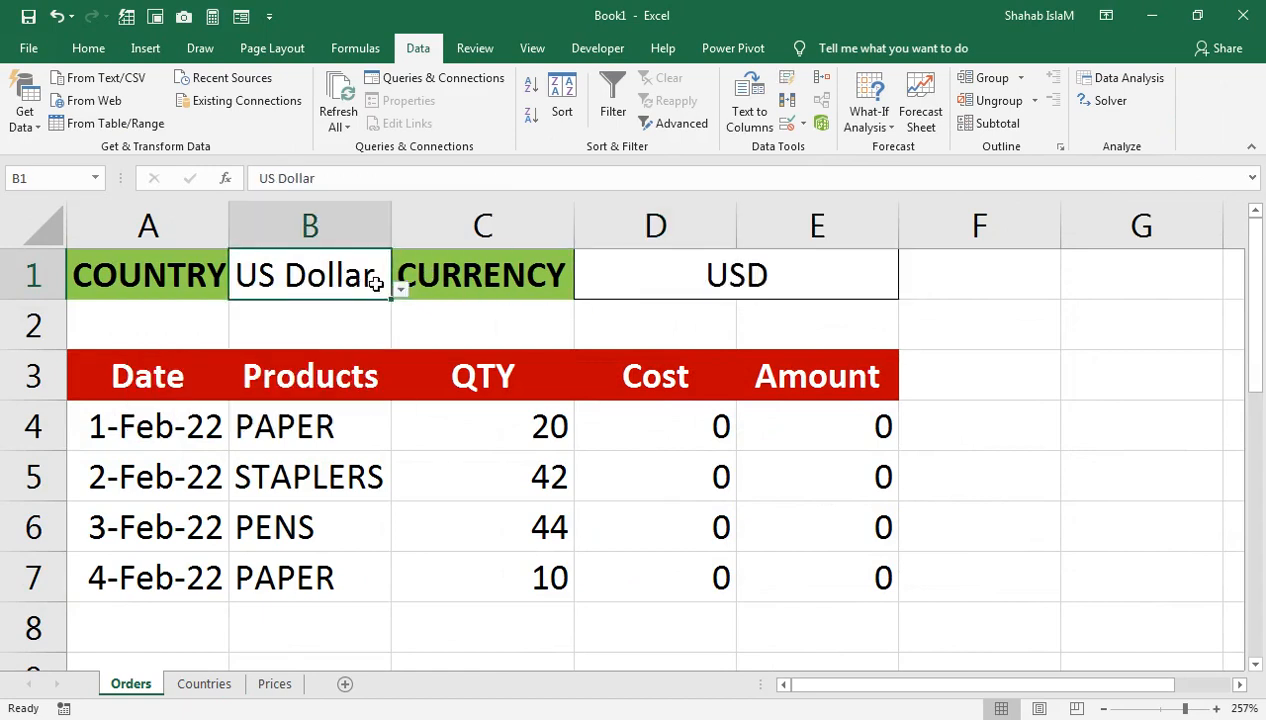
click(398, 290)
click(380, 350)
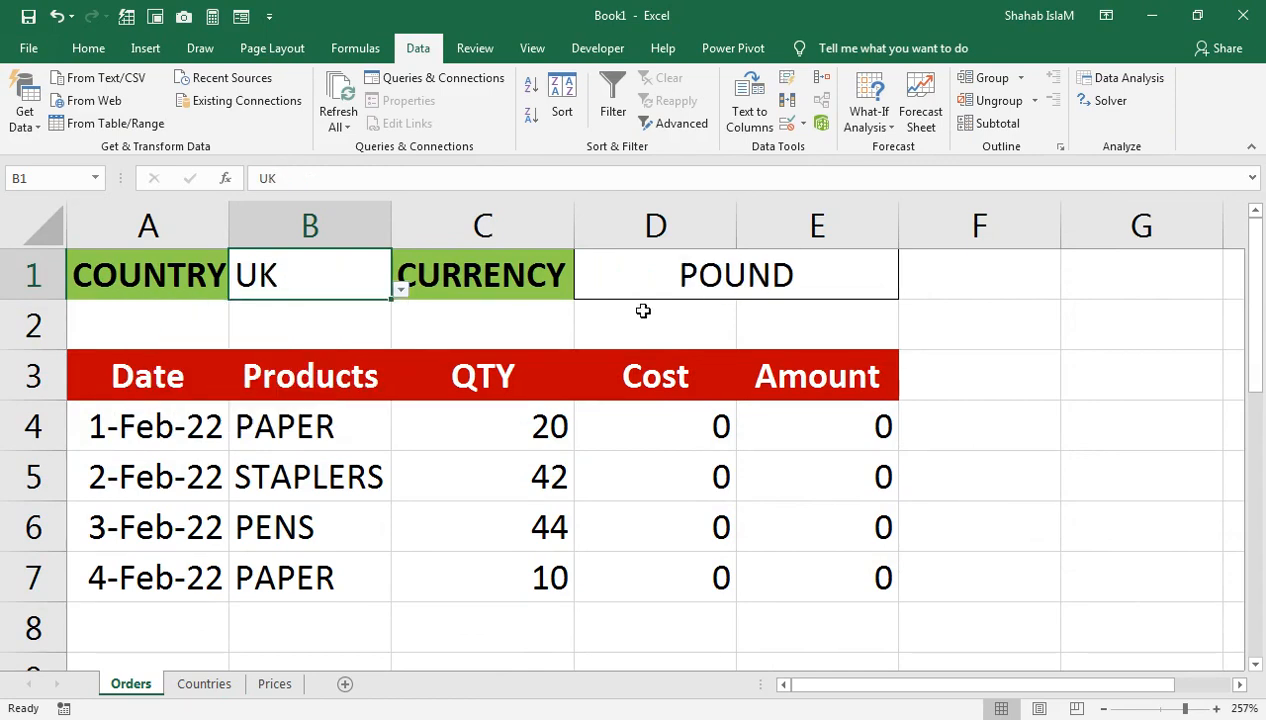
click(400, 289)
click(356, 376)
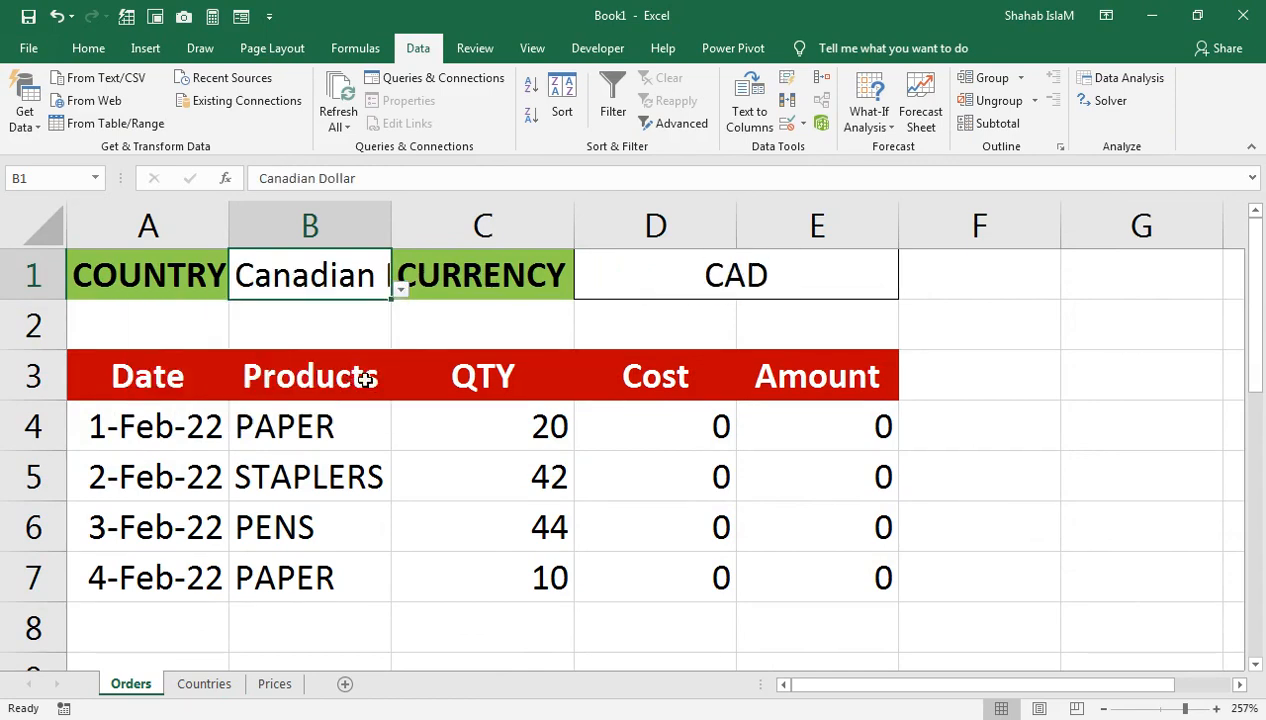
click(400, 289)
click(400, 289)
Step: Widen column B to fit the names and switch the country to Indian Rupee
double_click(395, 230)
click(503, 289)
click(432, 416)
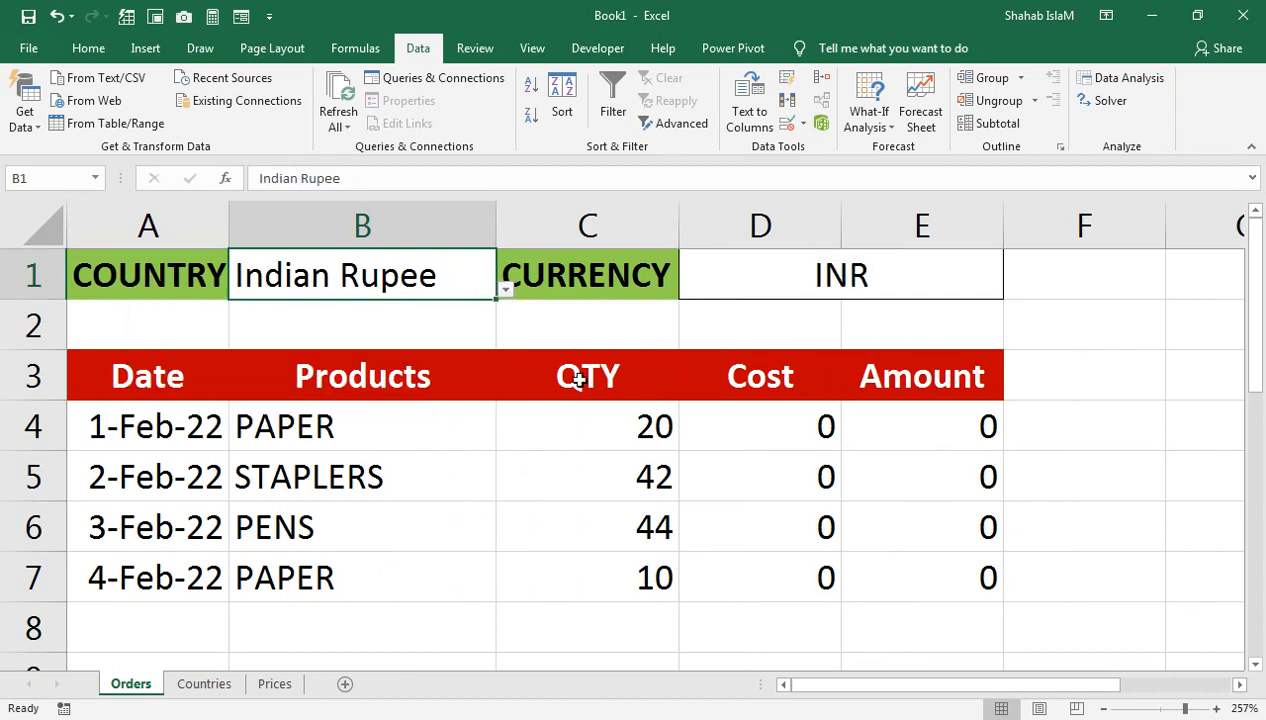
click(795, 270)
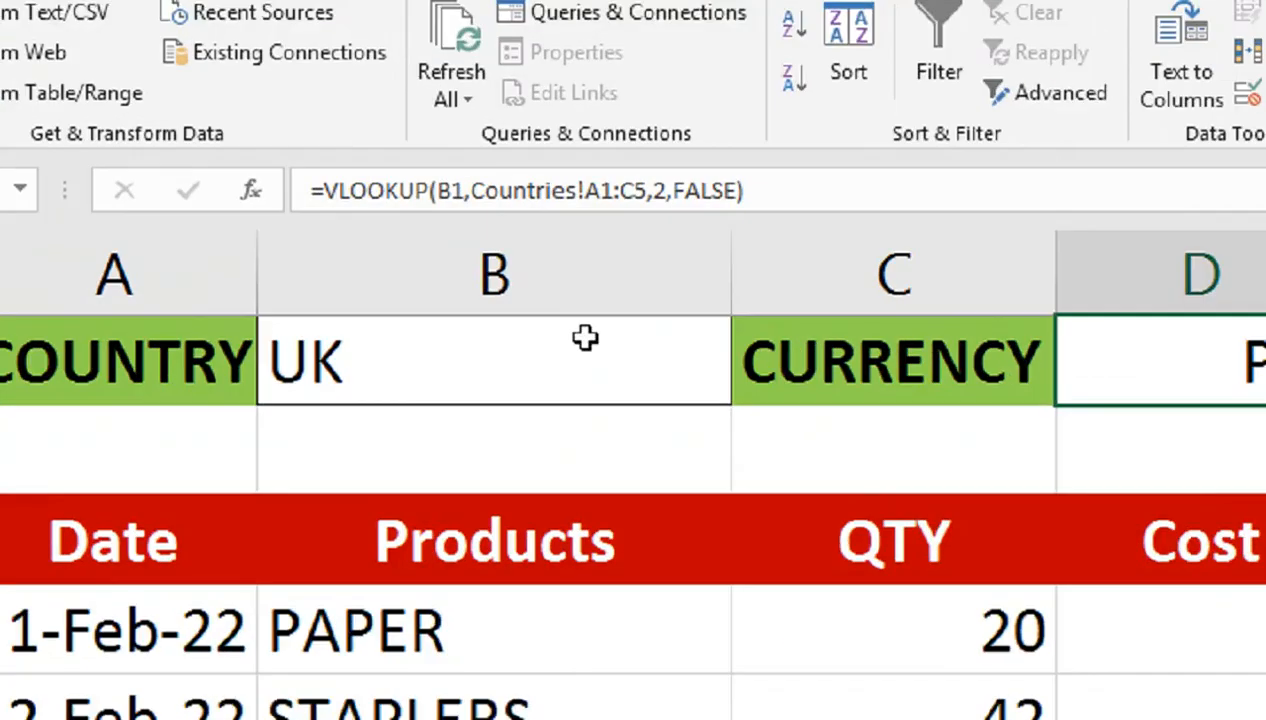
Step: Reselect US Dollar in B1 and review the available country choices
click(437, 278)
click(790, 400)
click(729, 480)
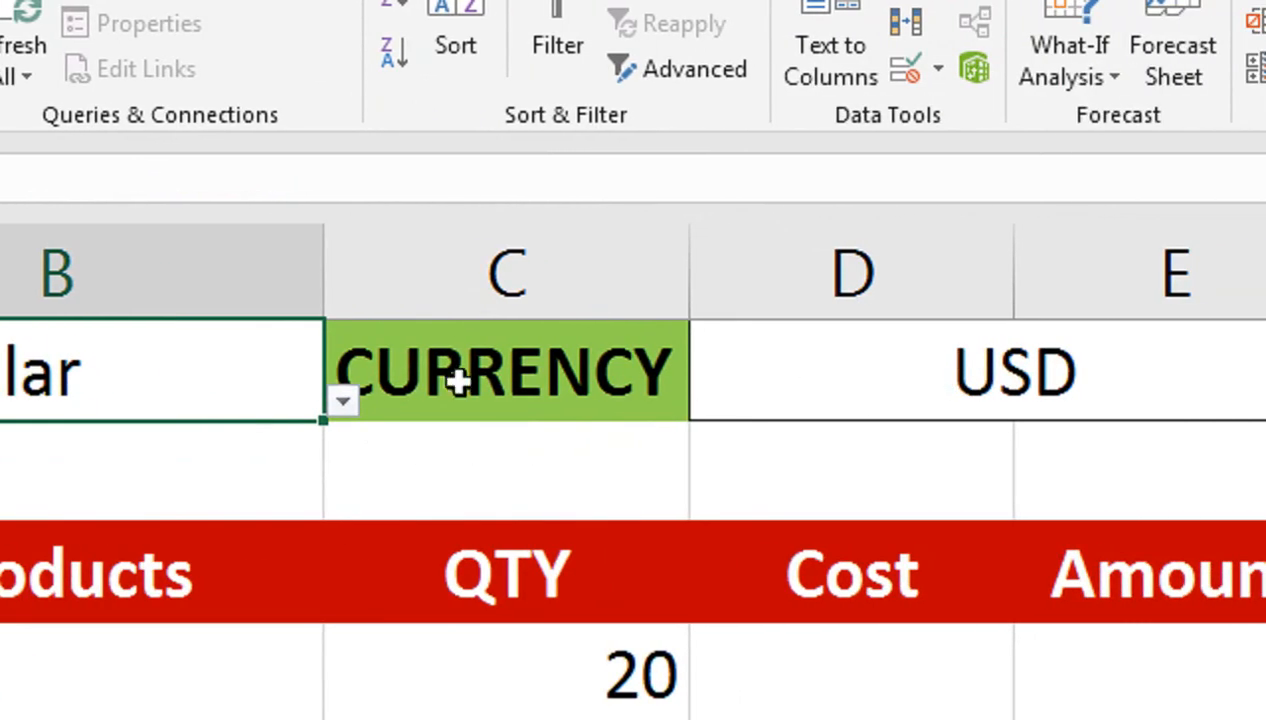
click(341, 405)
click(156, 340)
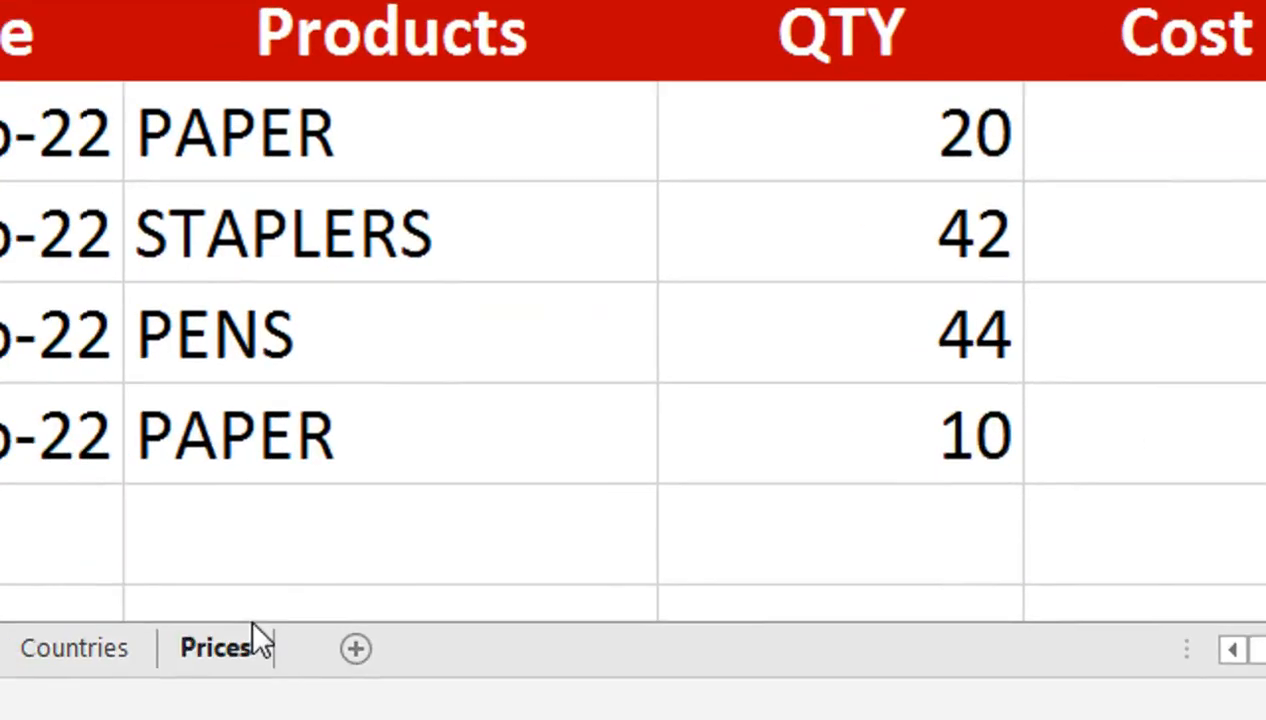
Step: In Prices G1, start a VLOOKUP using the Orders country cell B1 as lookup value
click(253, 630)
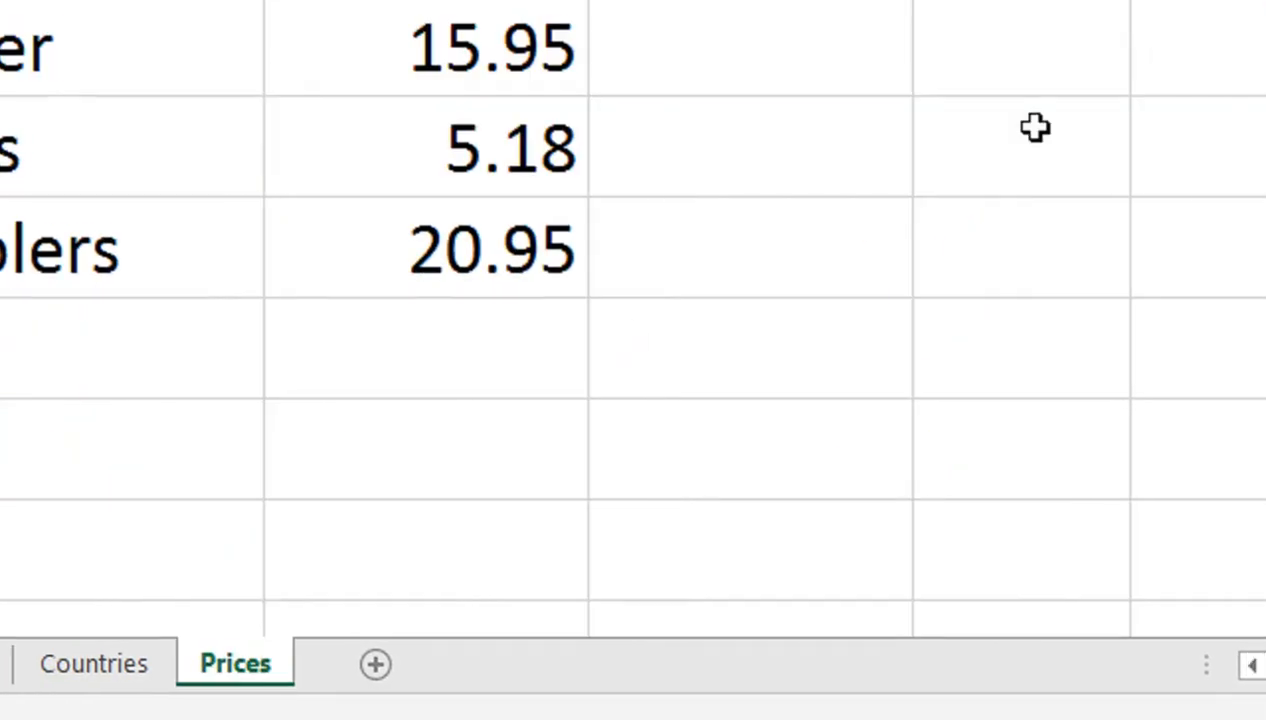
click(1046, 133)
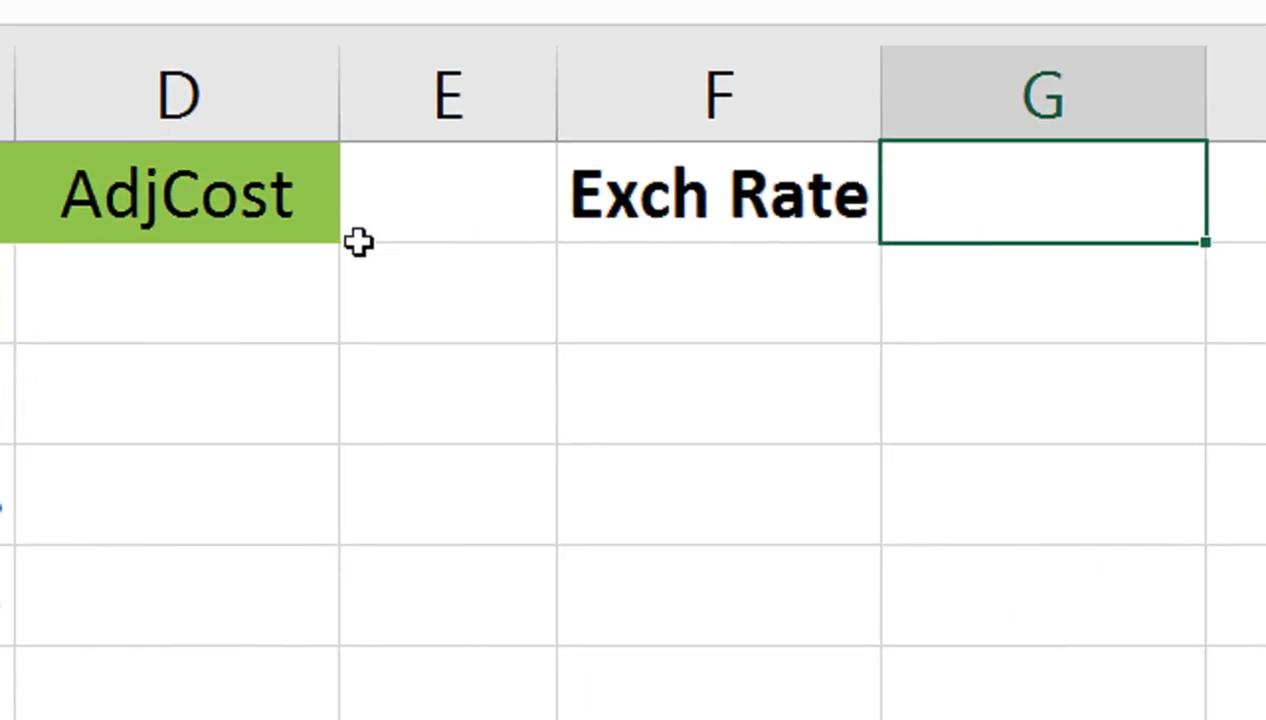
text(=VLOOKUP()
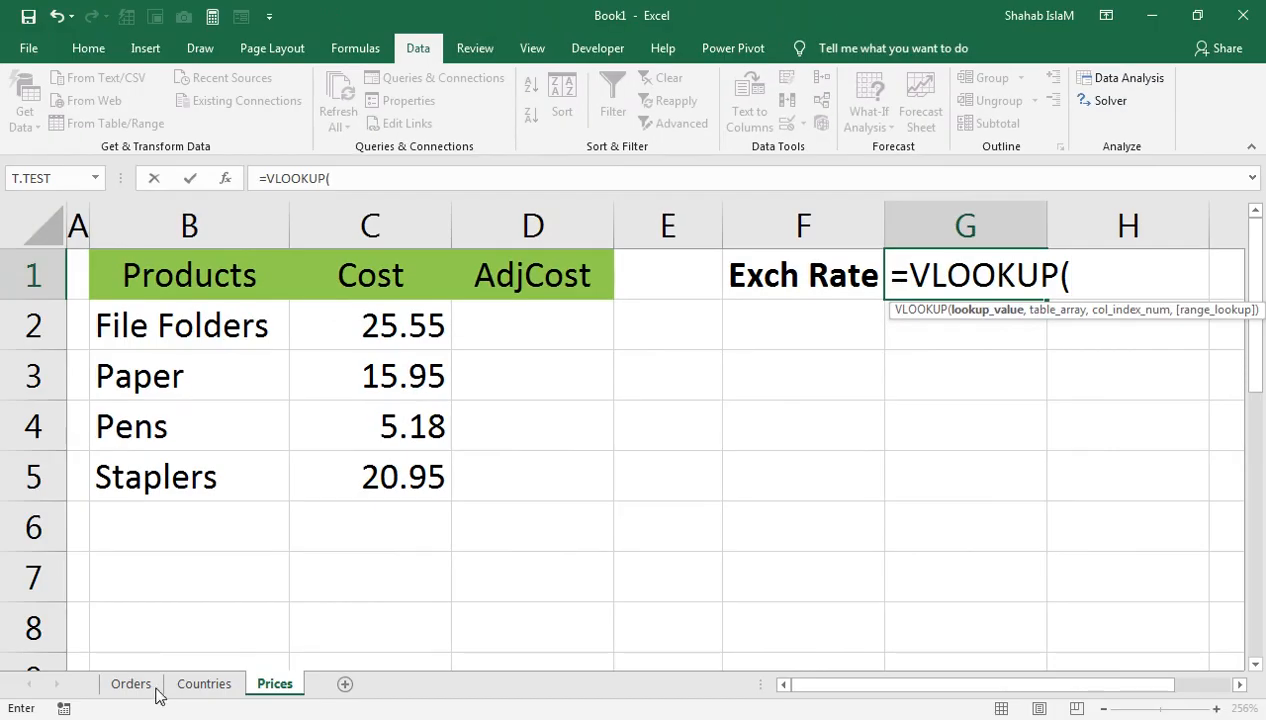
click(150, 686)
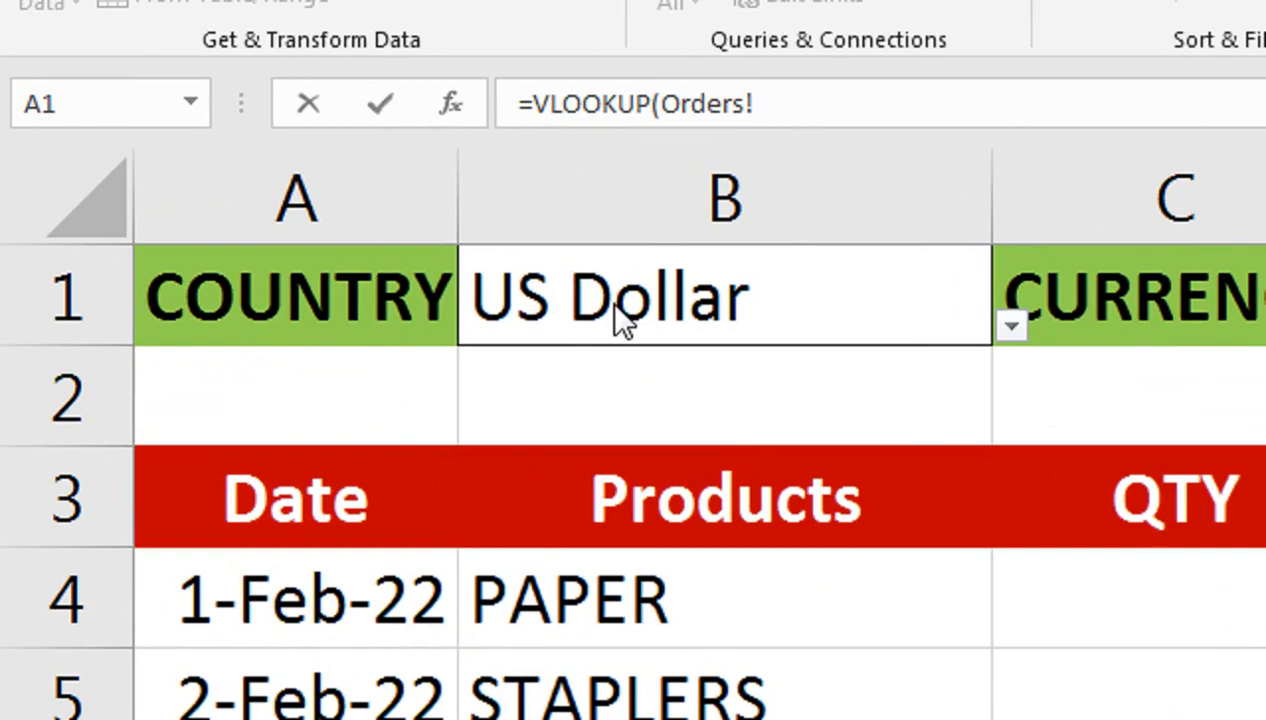
click(386, 290)
key(Right)
text(,)
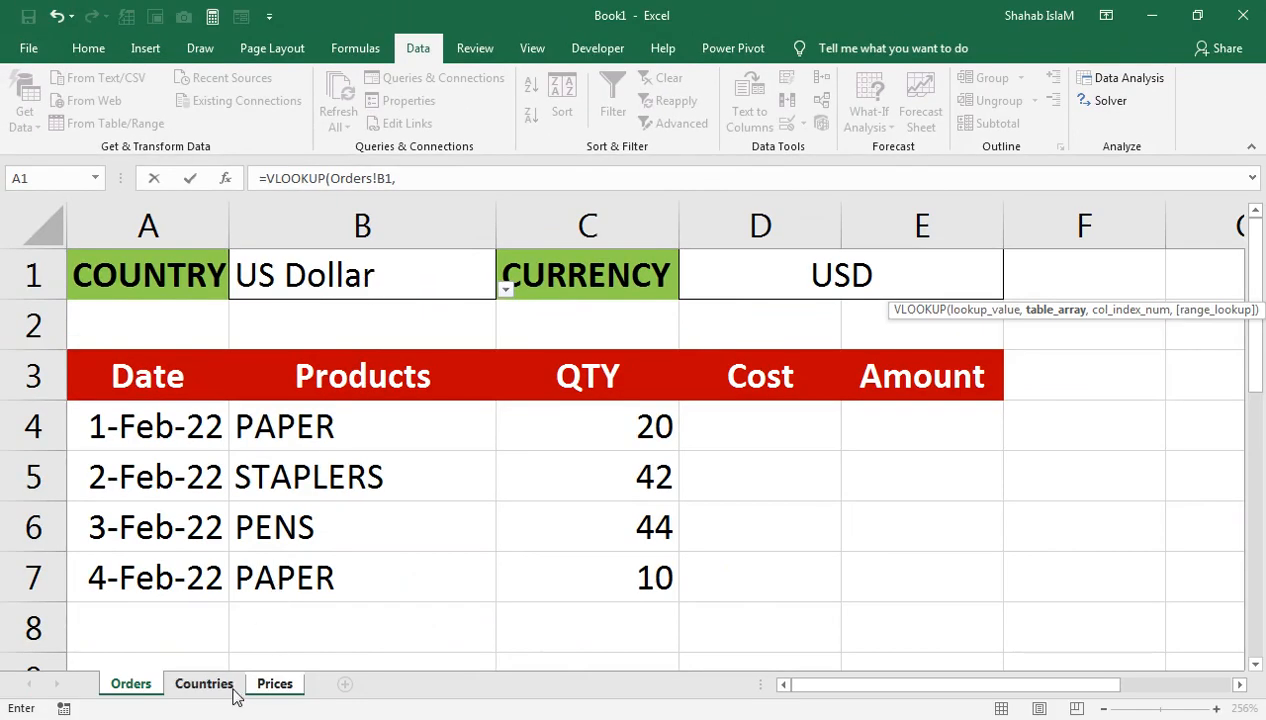
Step: Complete it with range Countries!A1:C5, column 3 and exact match, giving 176.76
click(228, 686)
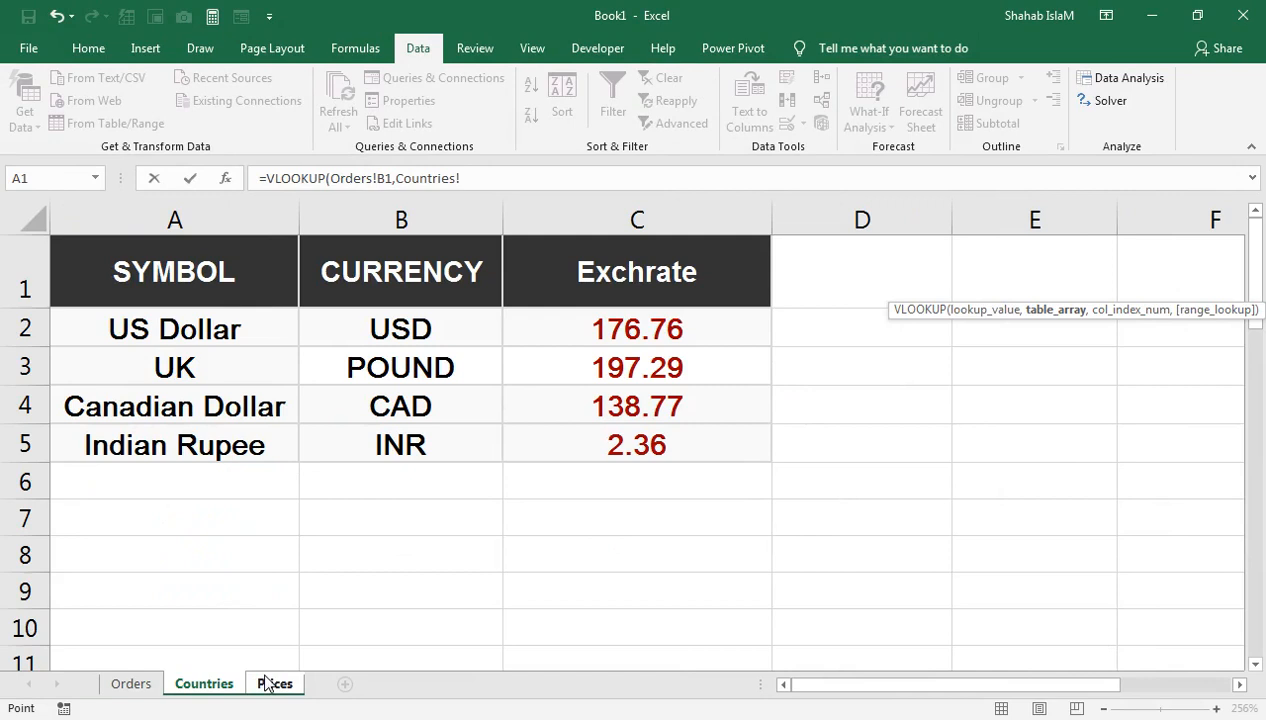
drag(205, 268, 745, 447)
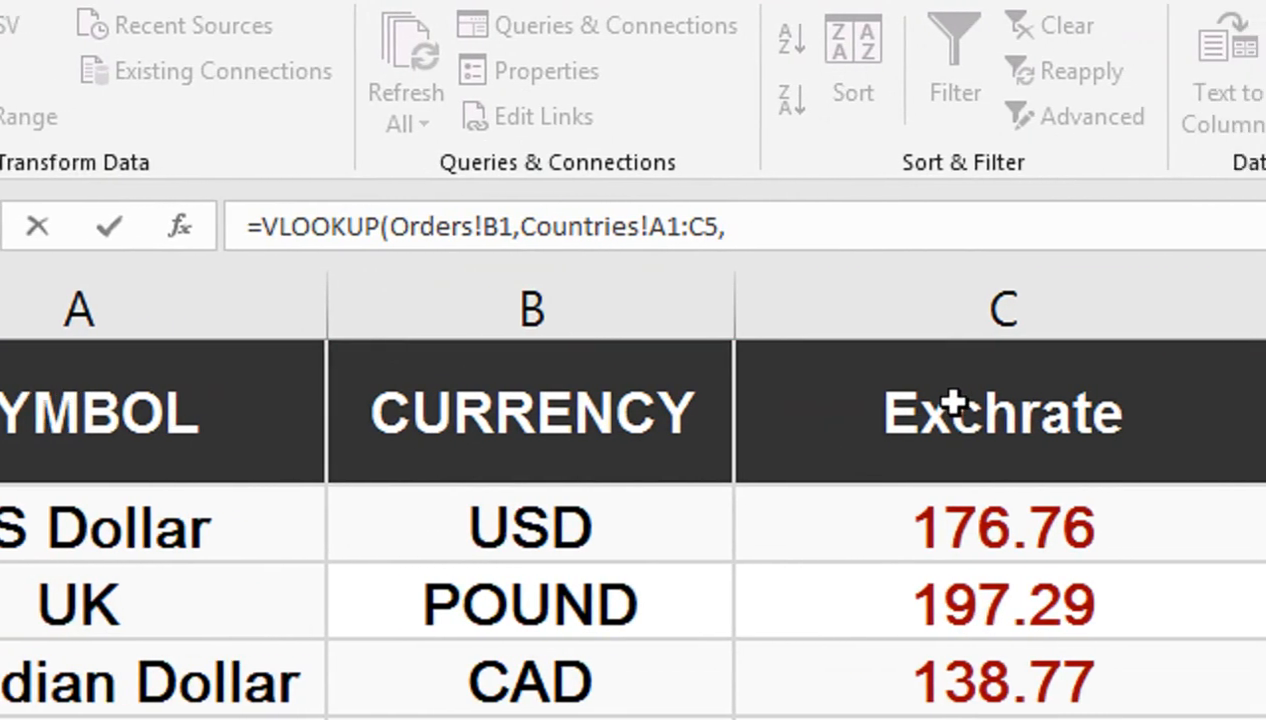
text(3,)
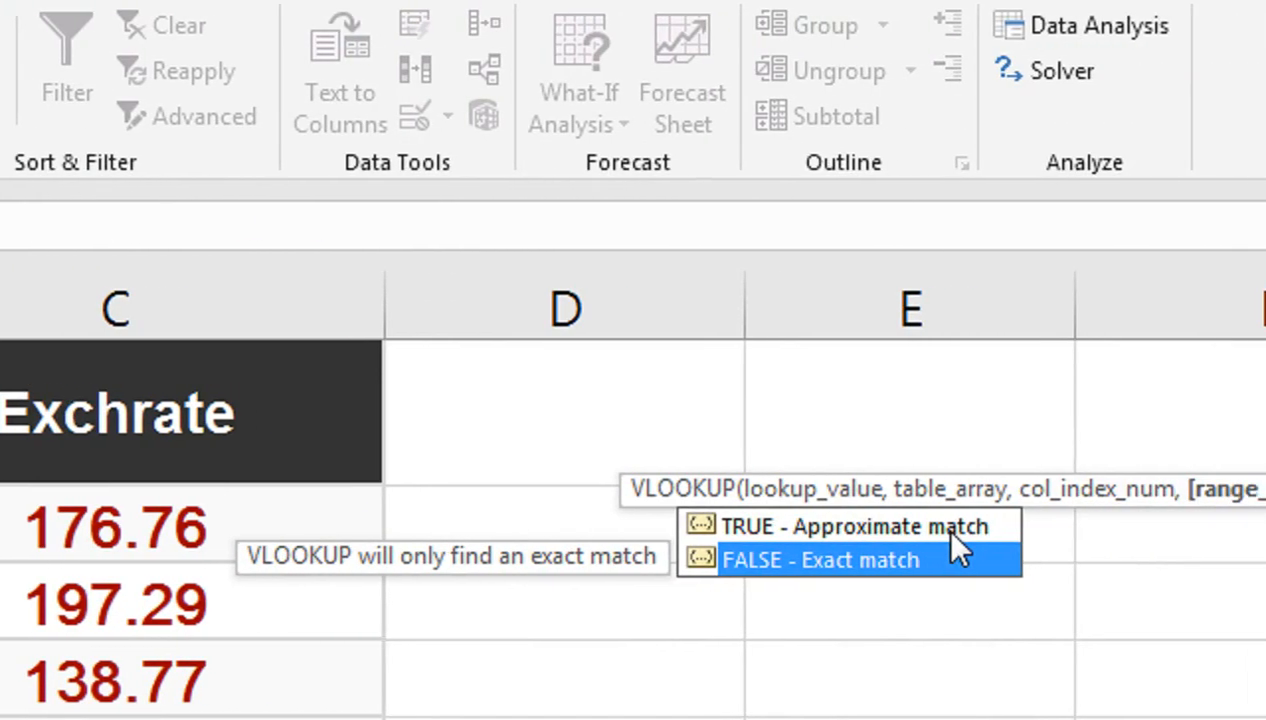
double_click(950, 531)
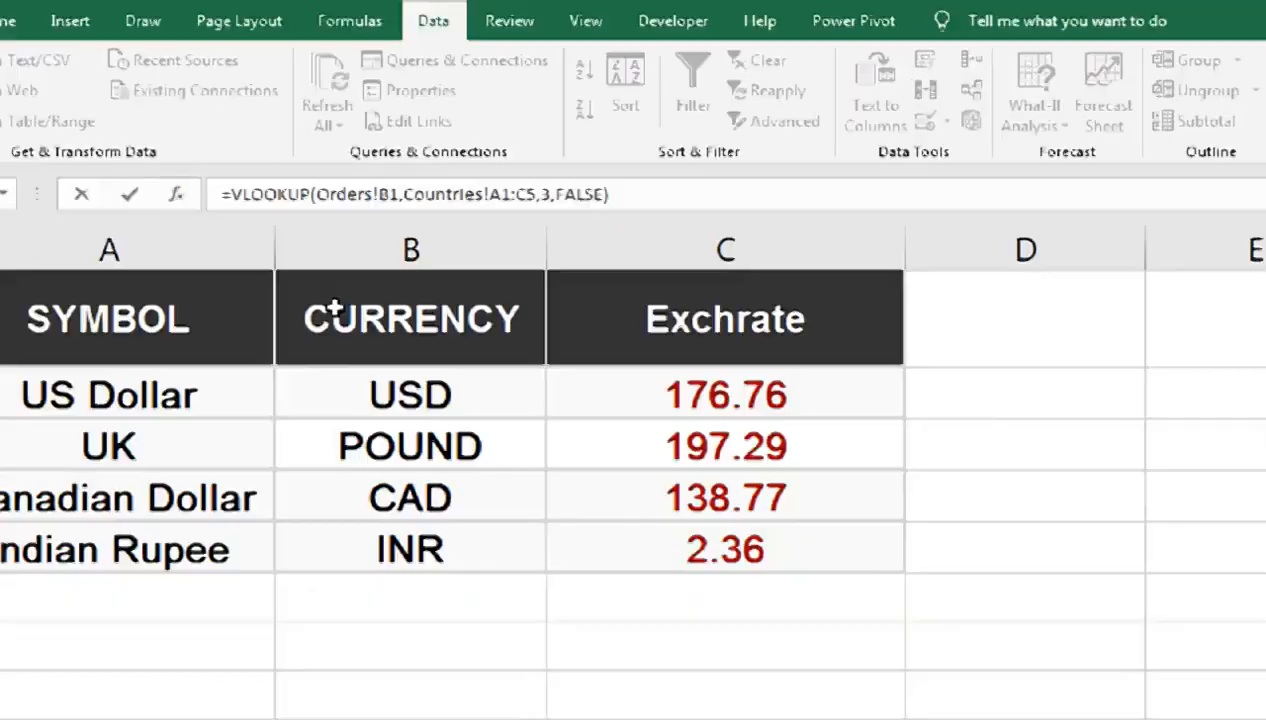
key(Return)
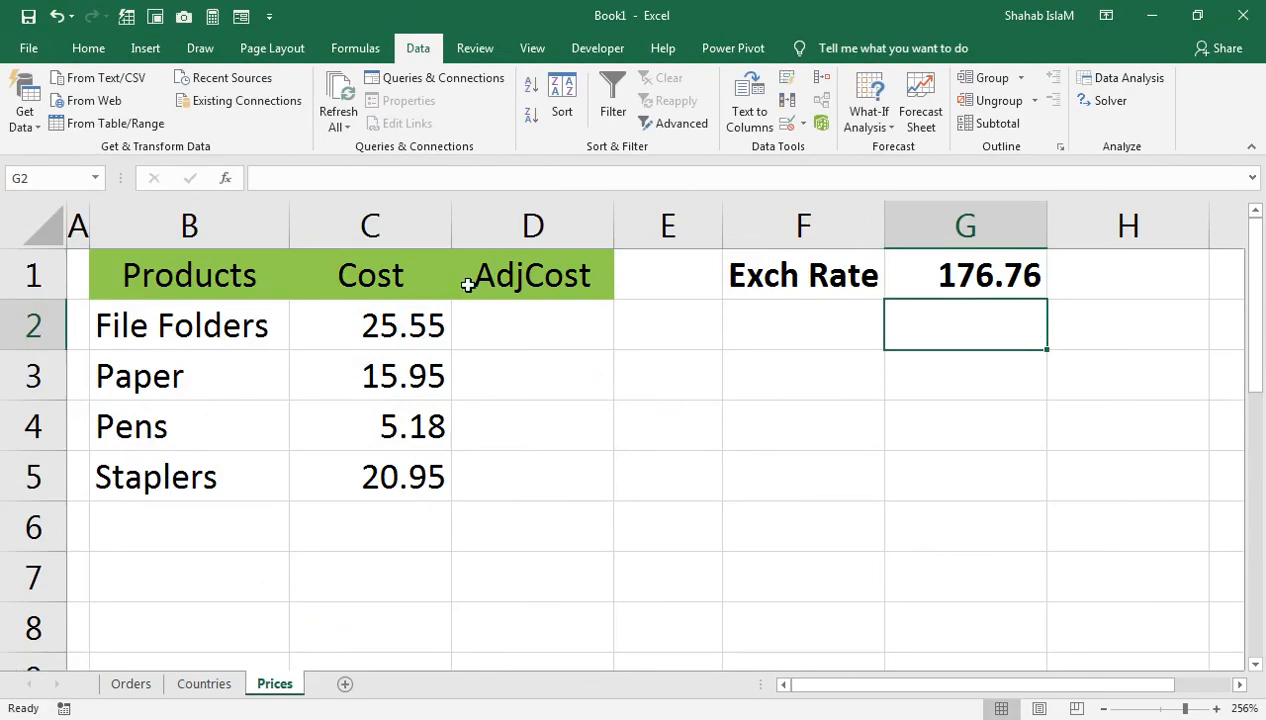
Step: Choose Indian Rupee as the country in Orders B1
click(131, 684)
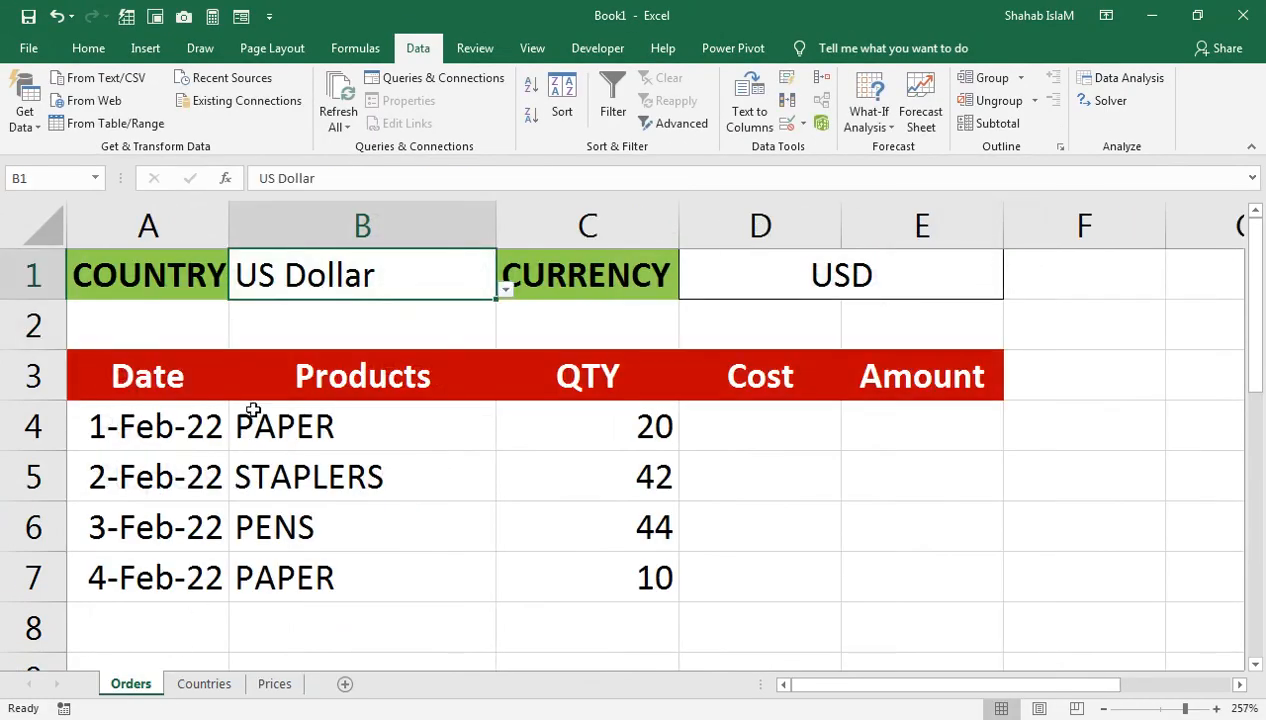
click(274, 684)
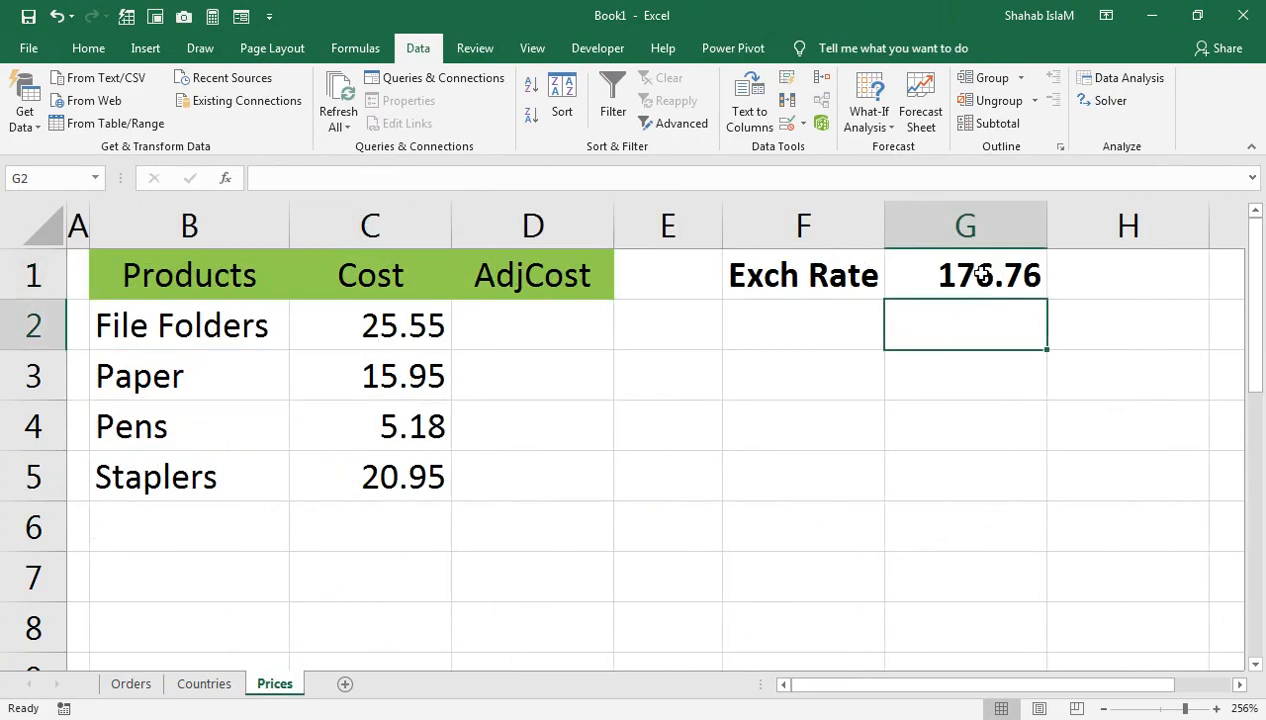
click(102, 688)
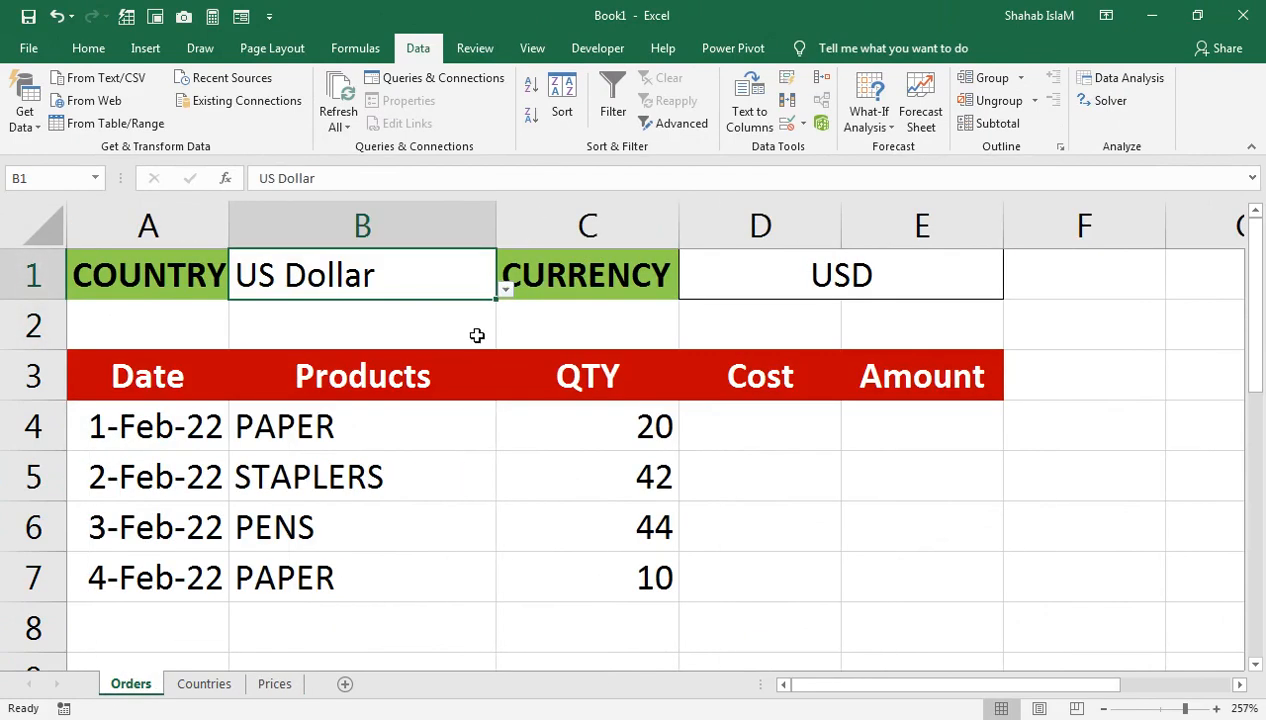
click(506, 289)
click(336, 422)
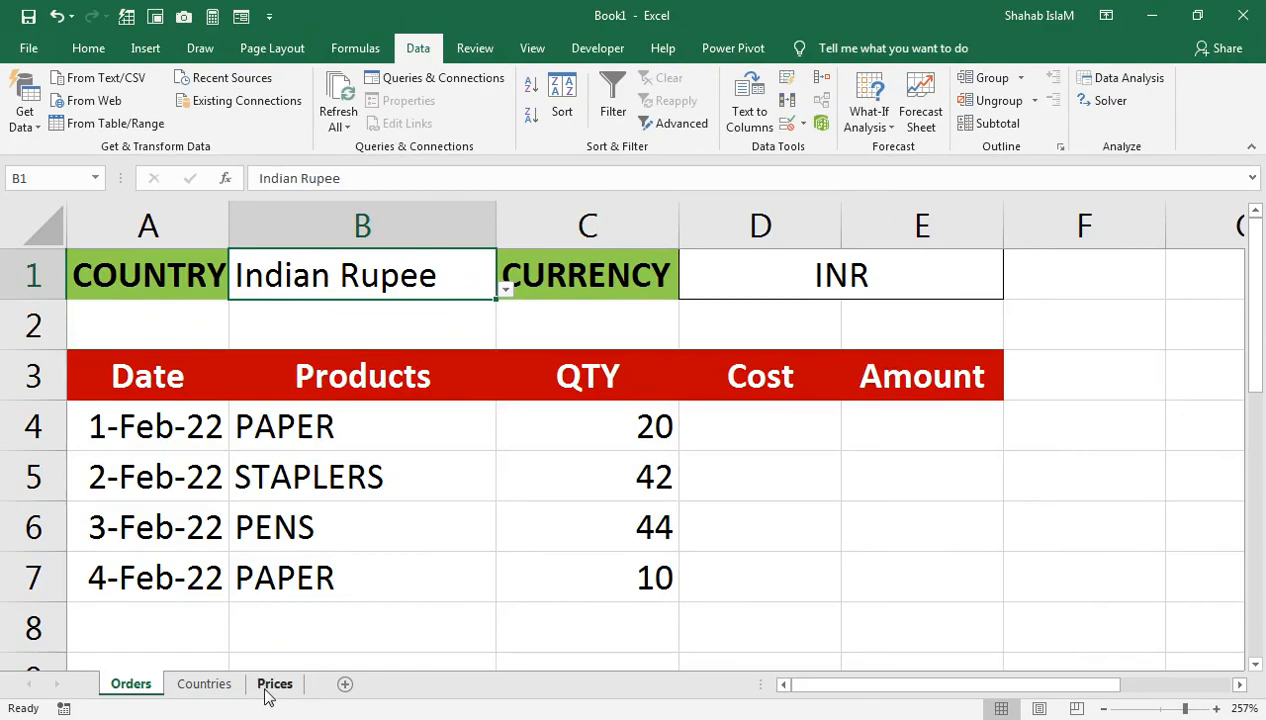
Step: Verify the Prices exchange rate of 2.36 against the Countries rate table
click(272, 686)
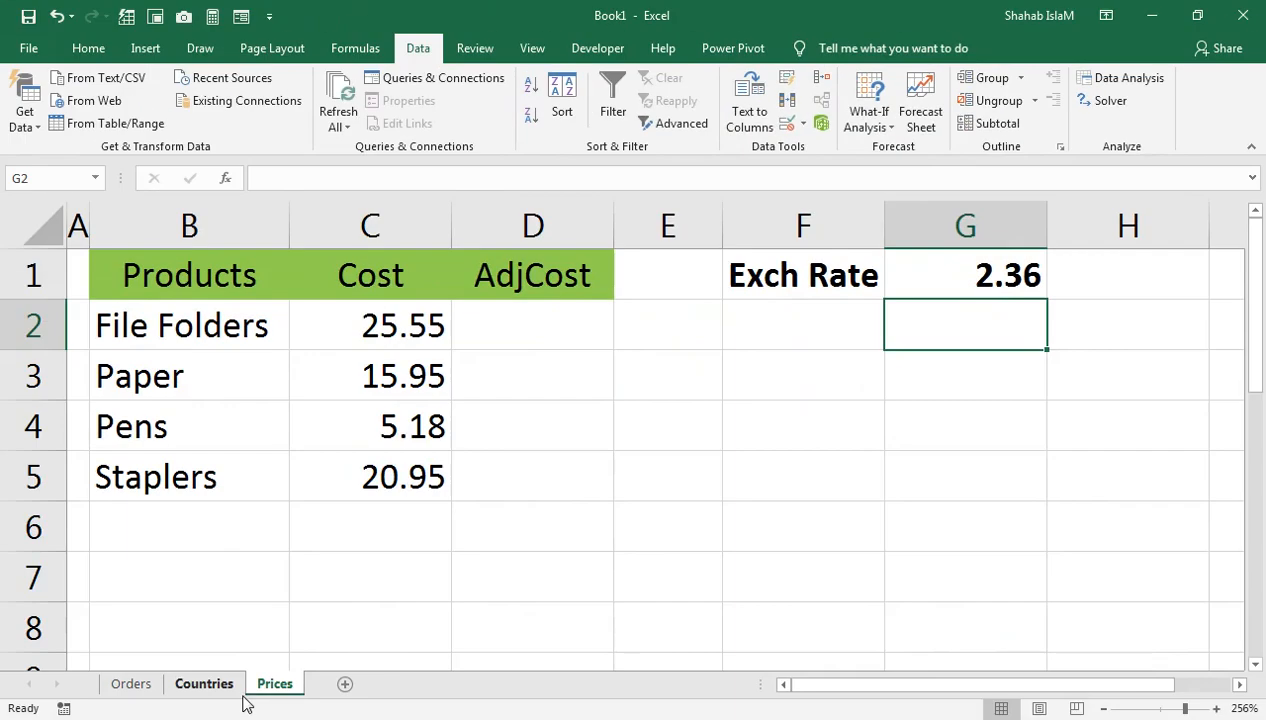
click(228, 686)
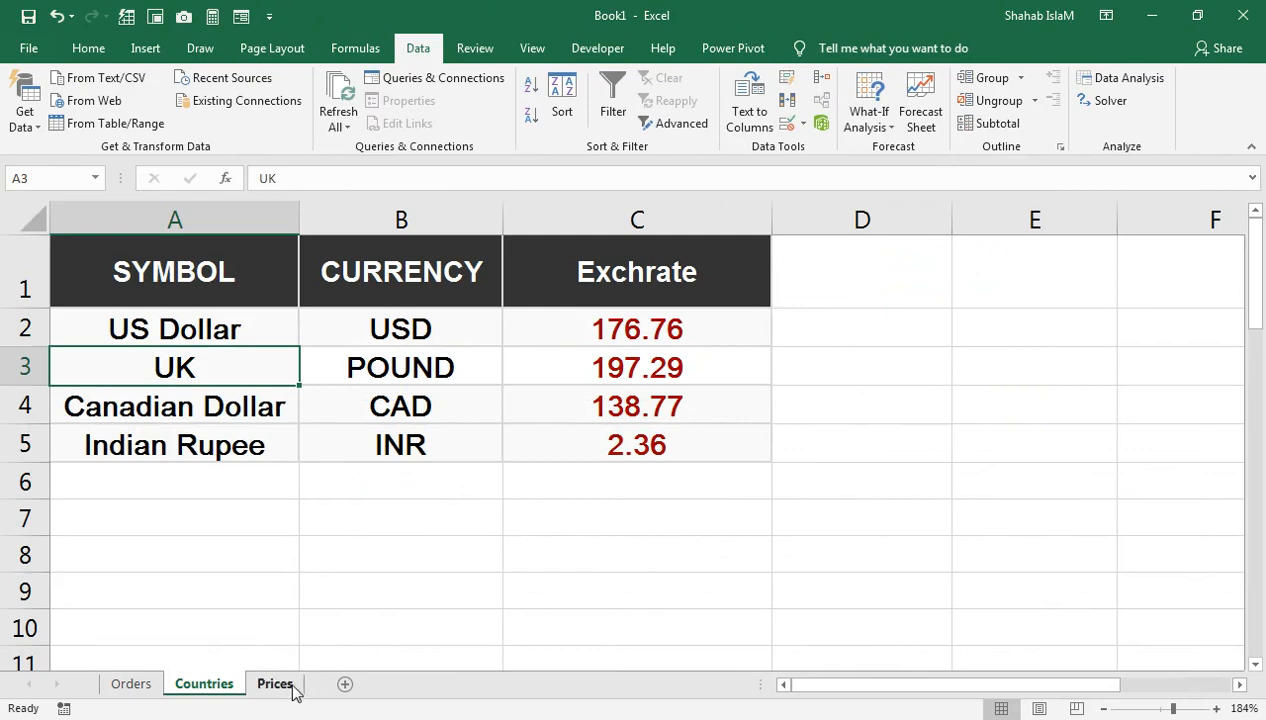
click(275, 684)
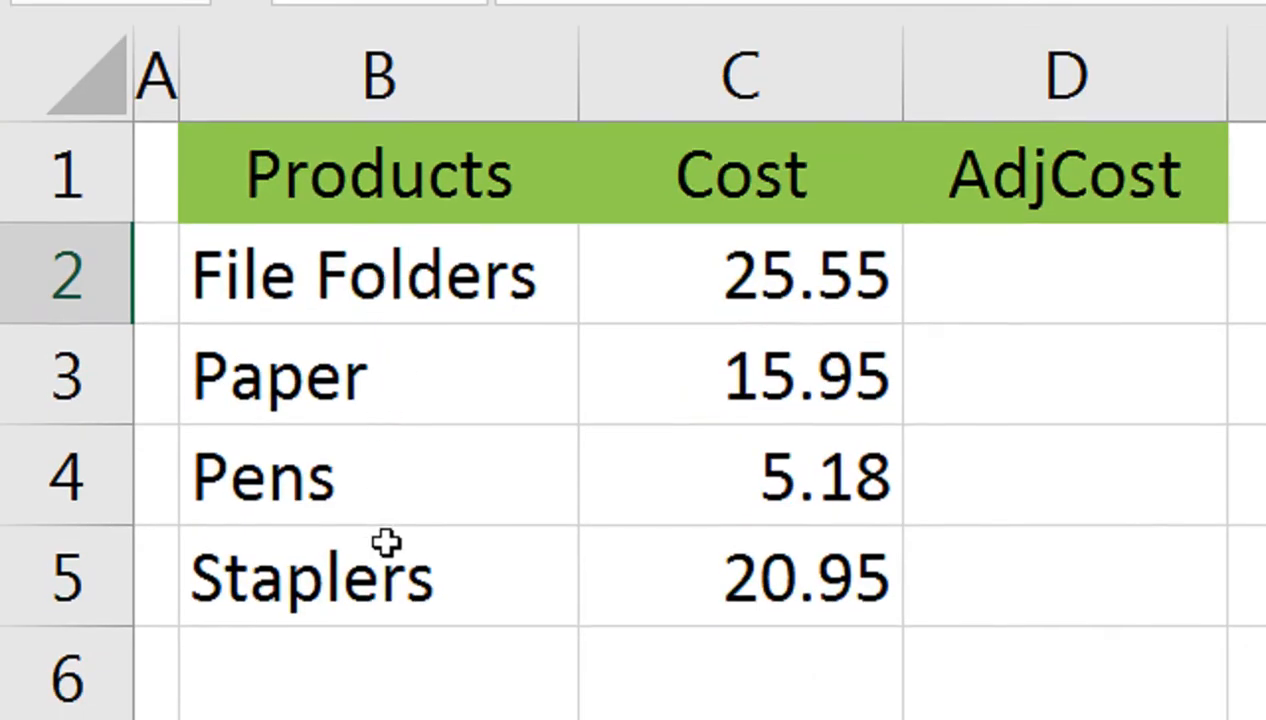
click(1068, 254)
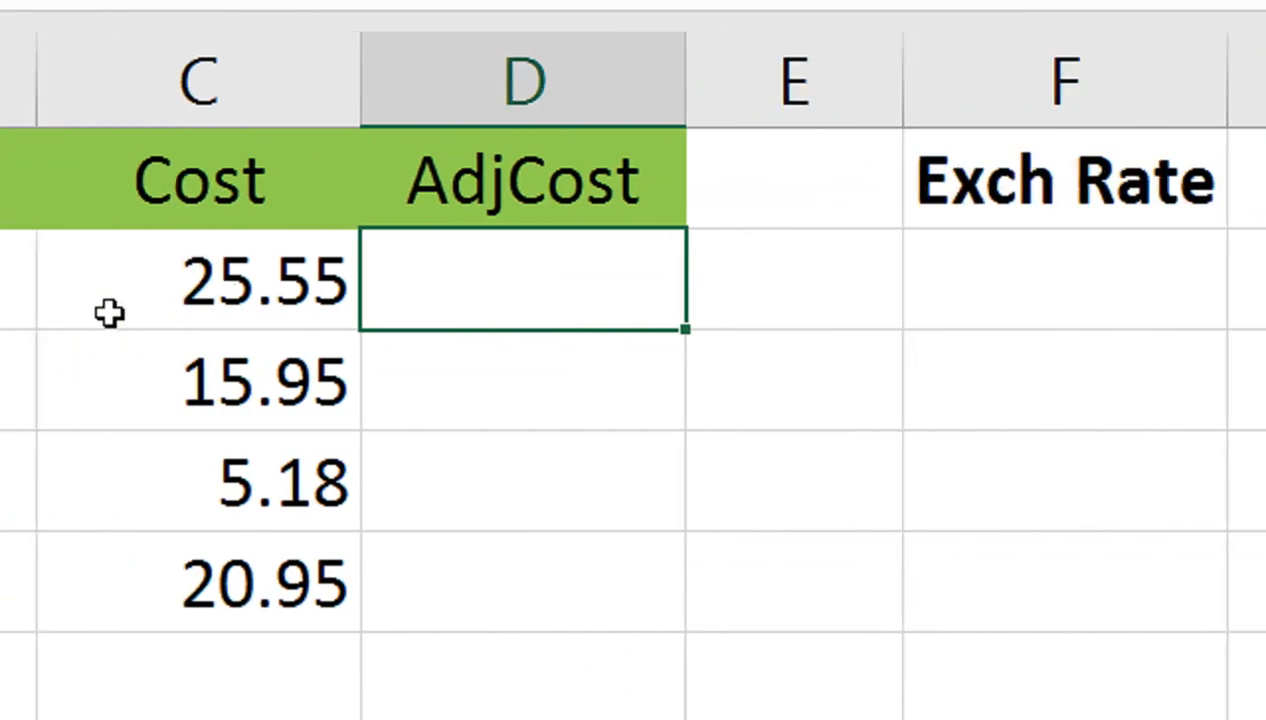
Step: Enter =C2*$G$1 in D2 and fill it down to D5
text(=)
click(465, 297)
text(*)
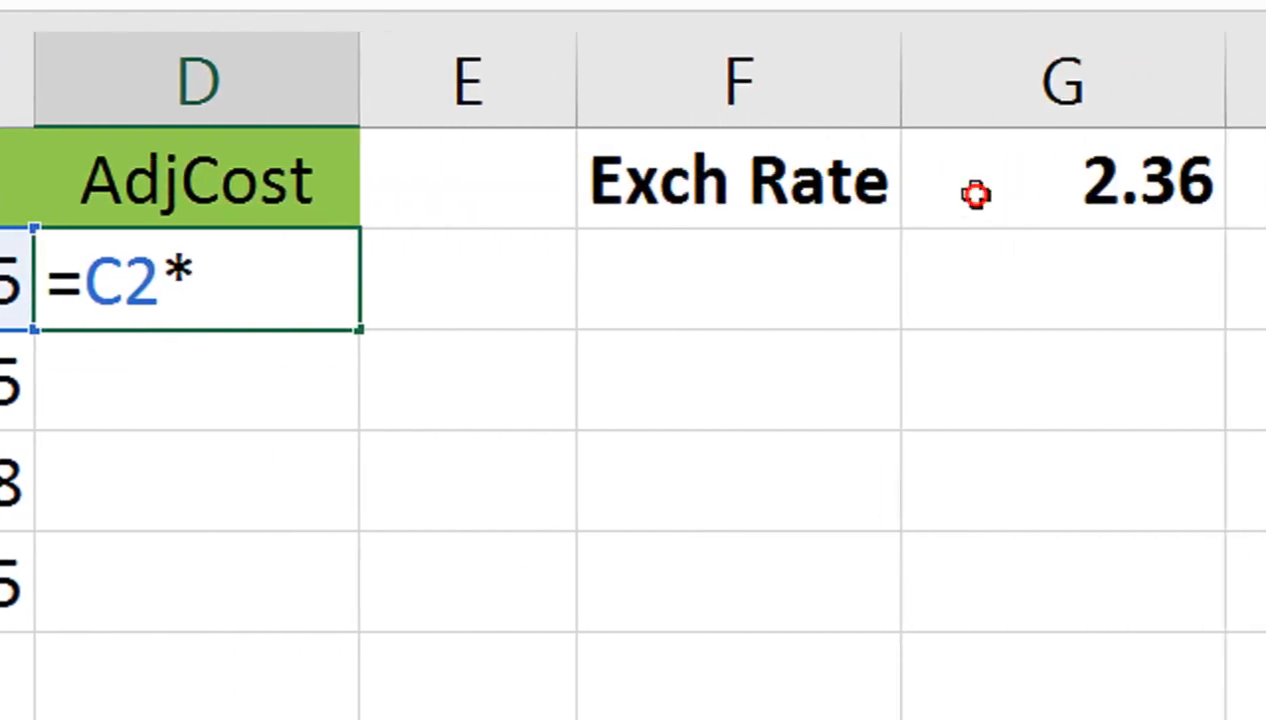
click(950, 195)
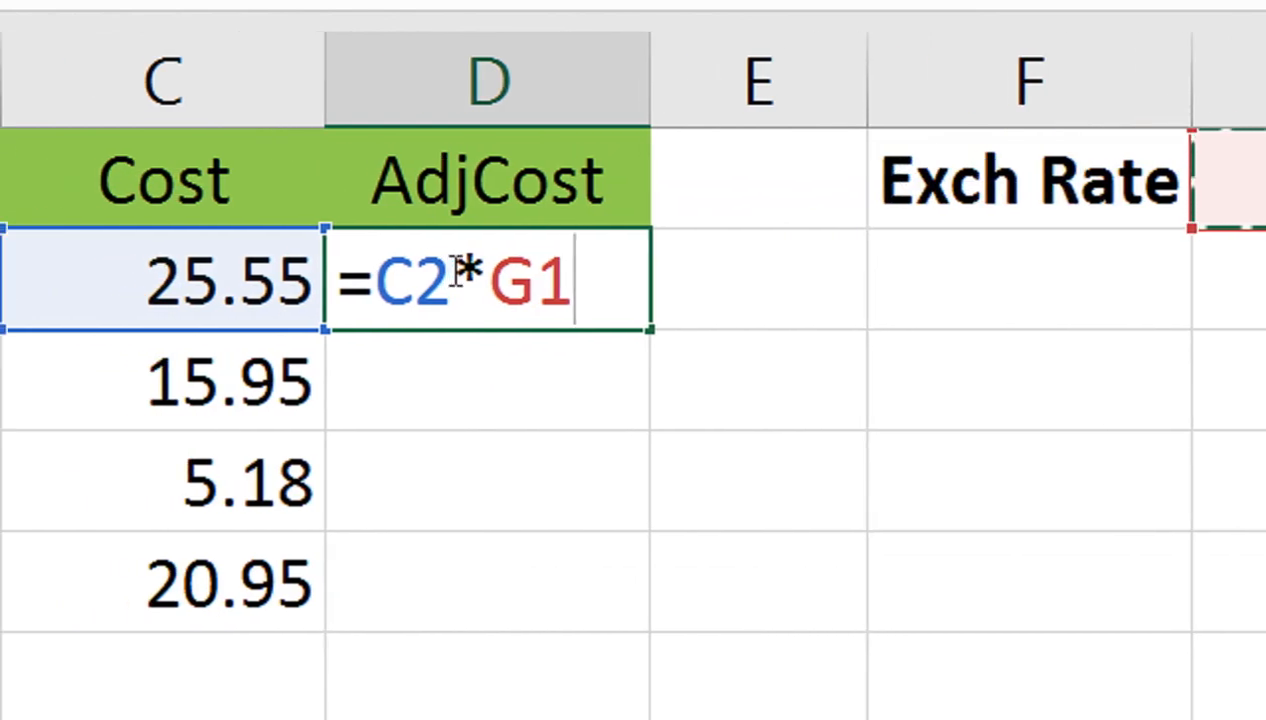
key(F4)
key(ctrl+Return)
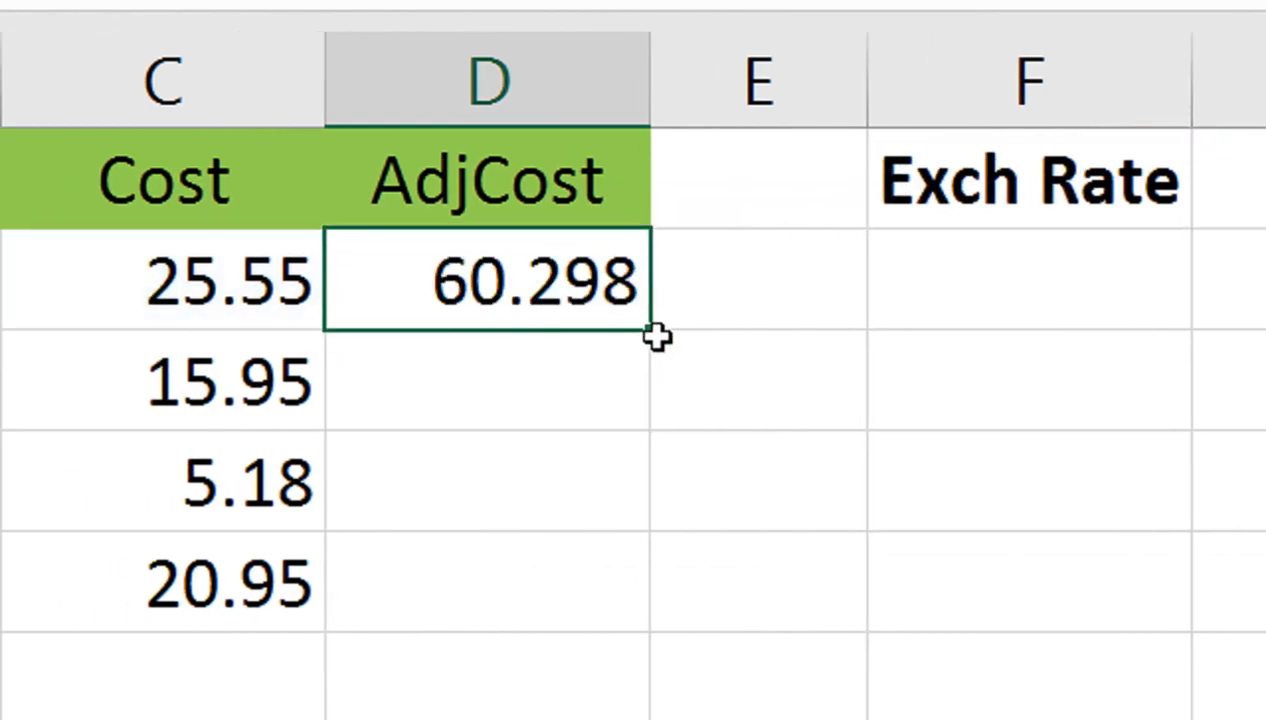
drag(659, 332, 574, 547)
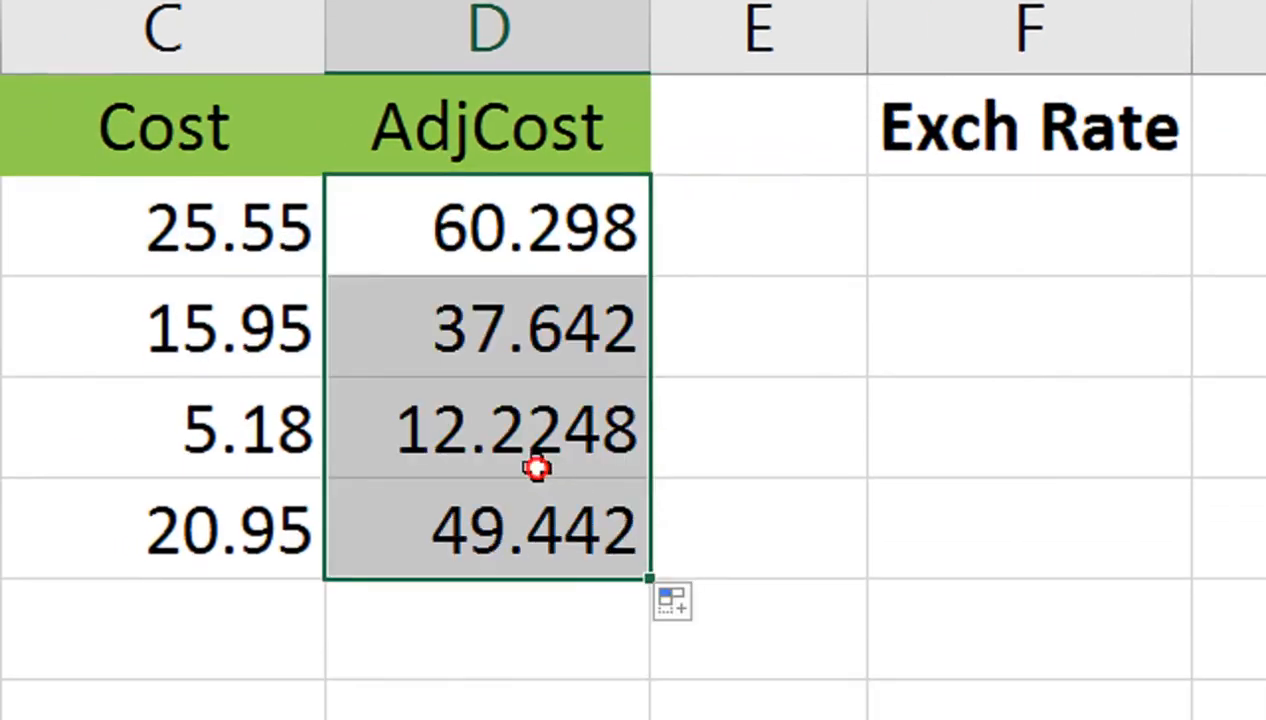
click(508, 480)
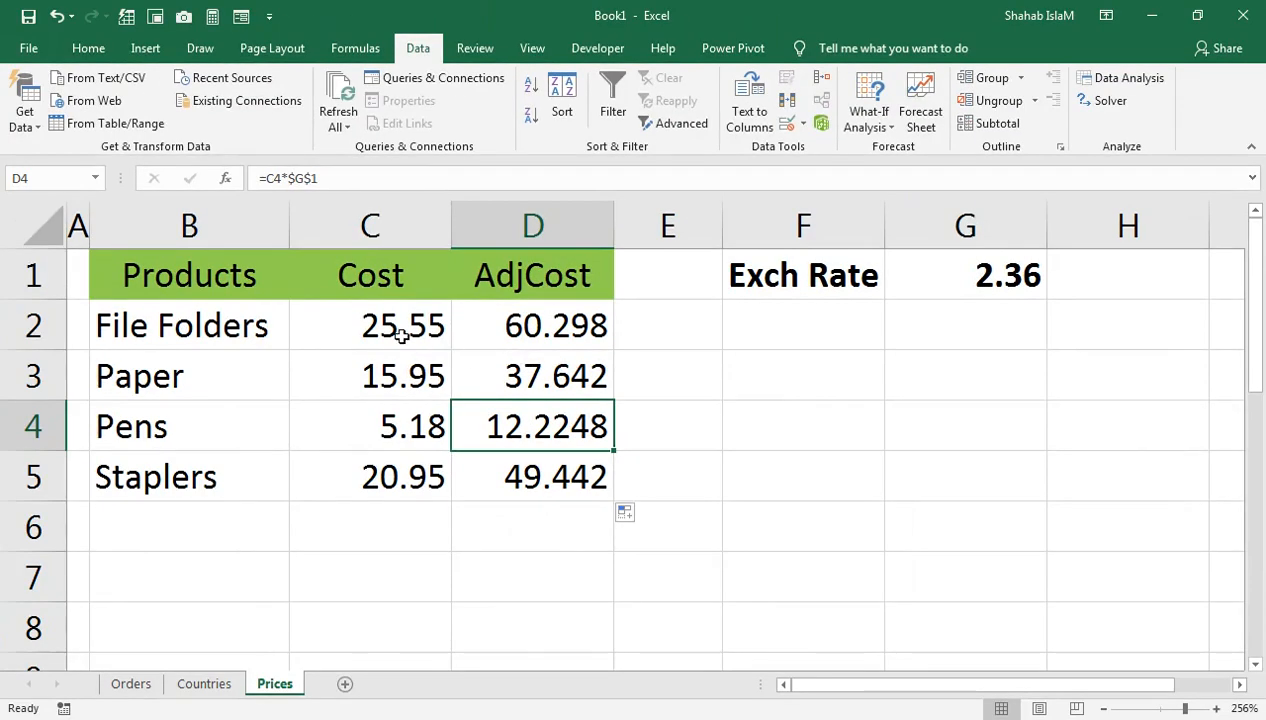
click(131, 686)
Step: In Orders D4, start a VLOOKUP of product B4 against the Prices table B1:D5
click(731, 433)
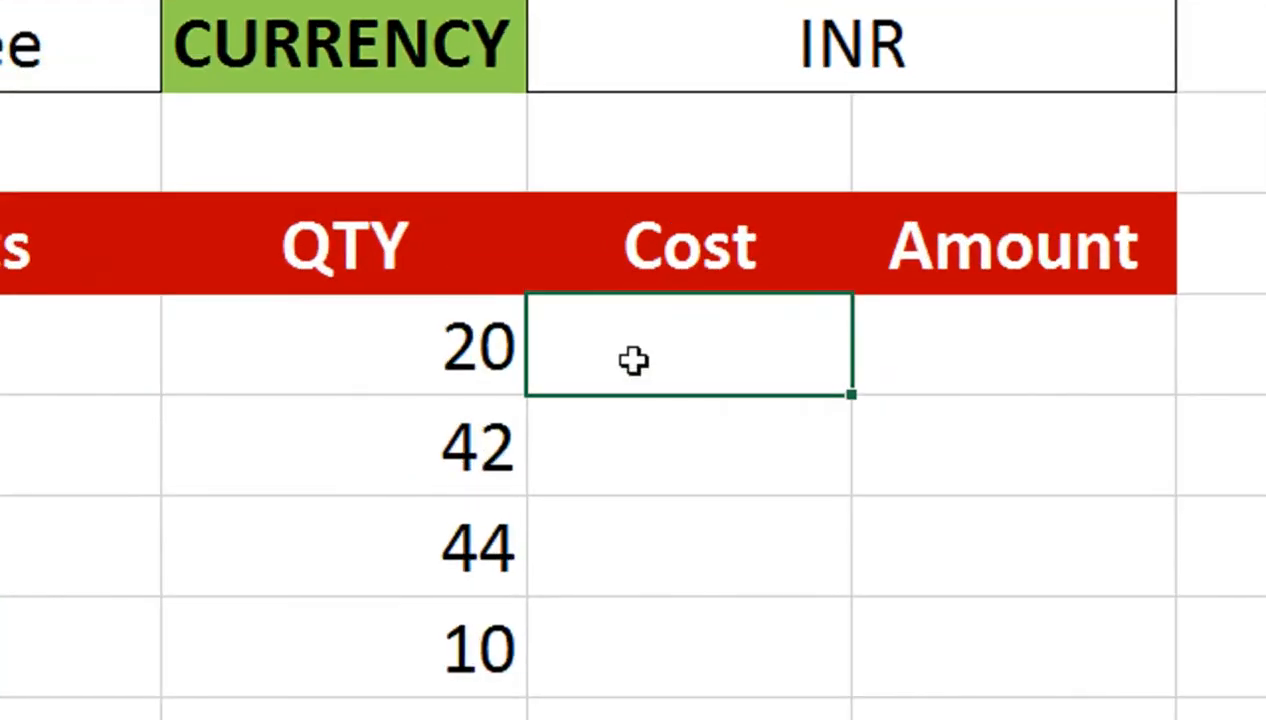
text(=vlo)
key(Tab)
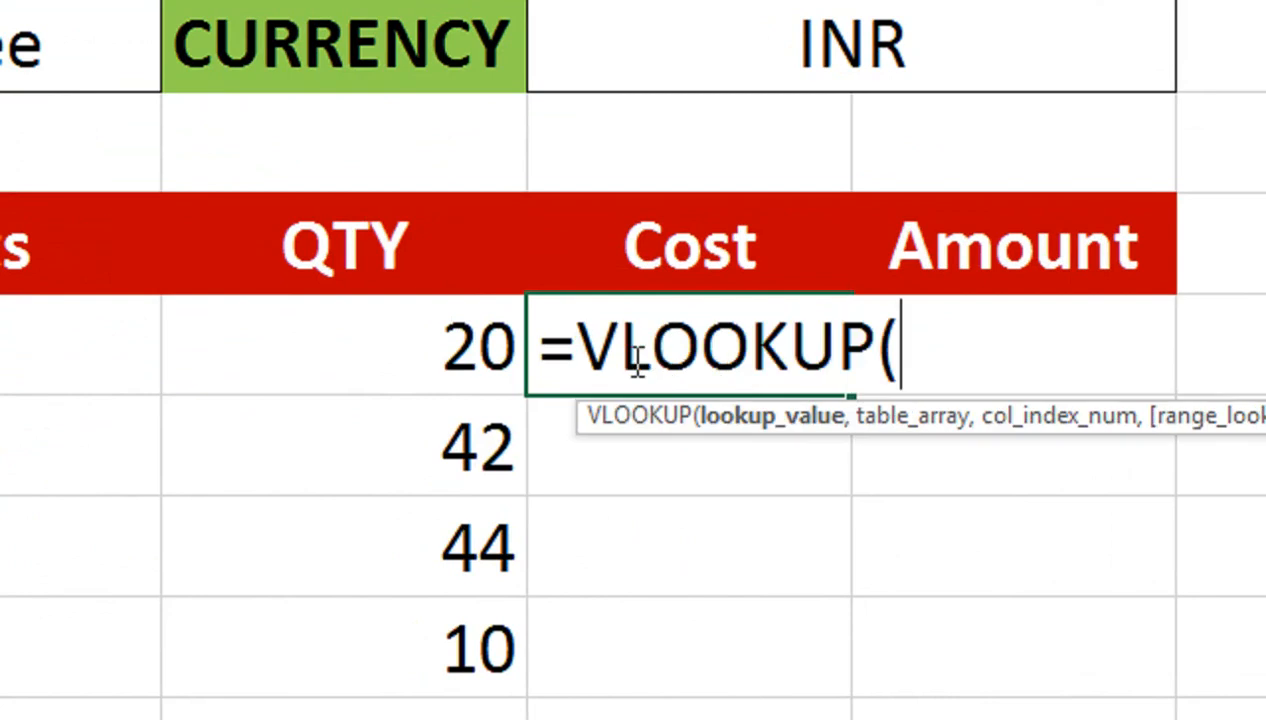
click(60, 373)
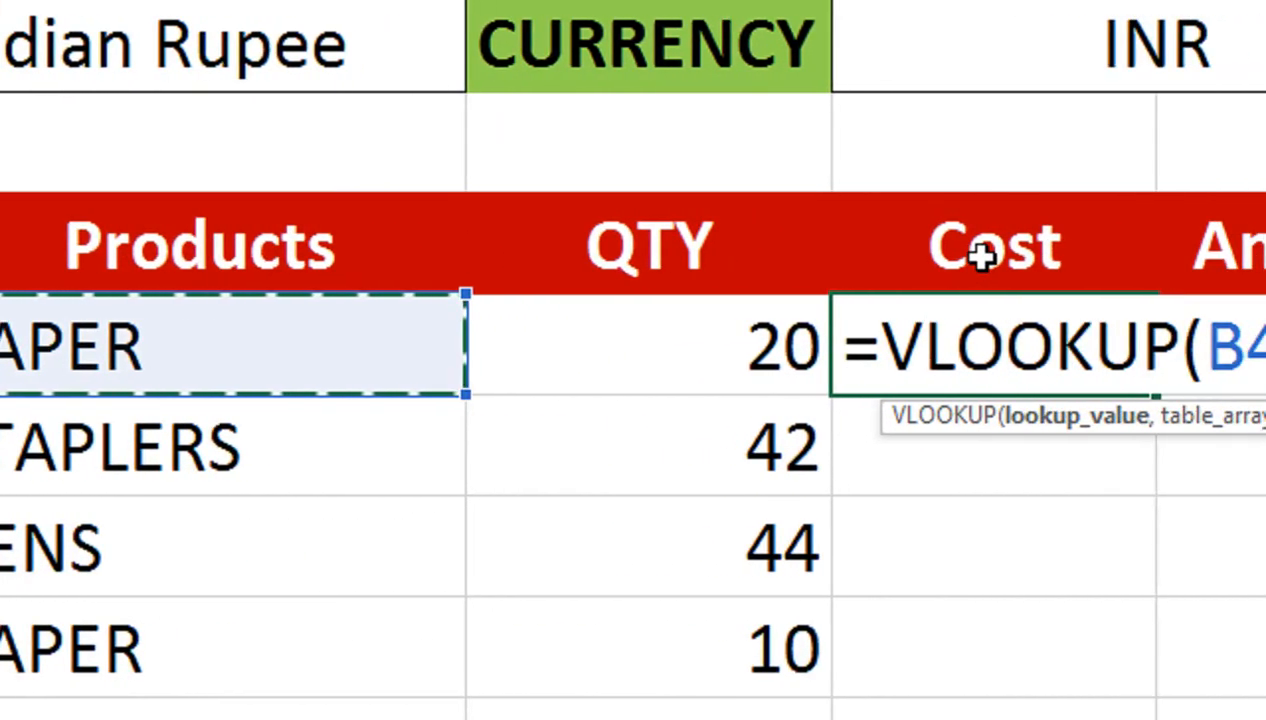
text(,)
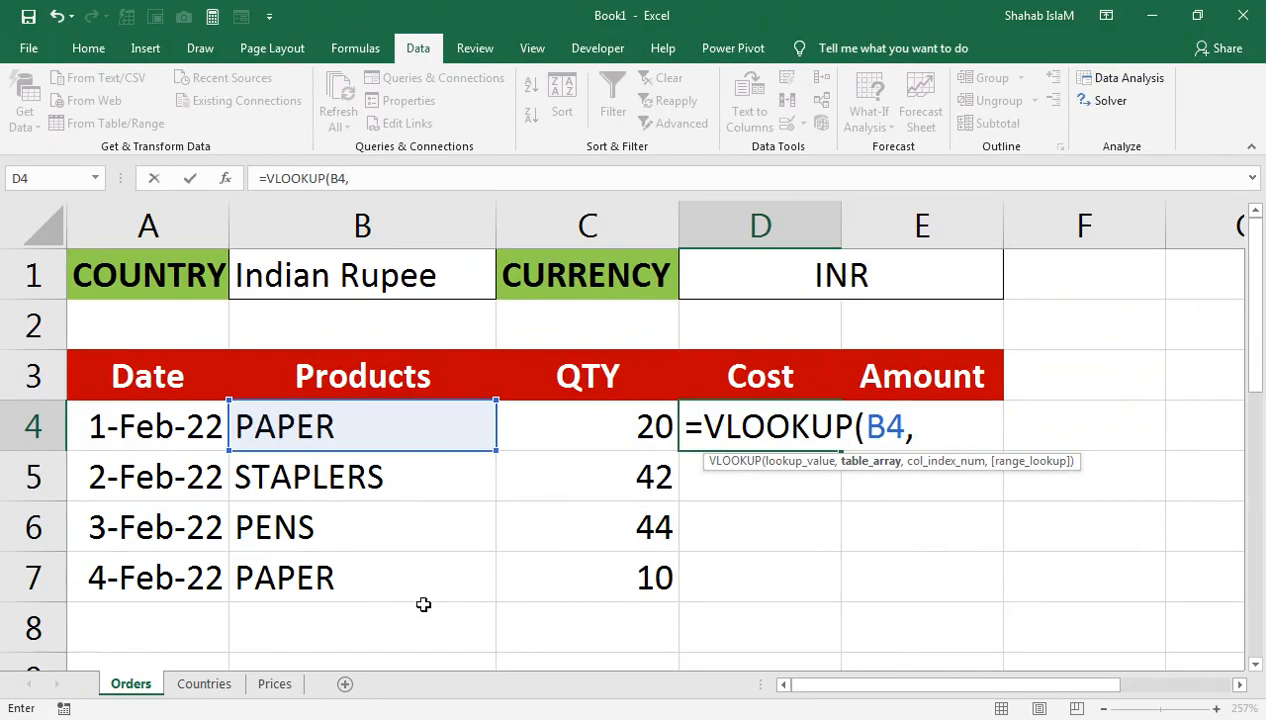
click(274, 683)
drag(280, 277, 490, 534)
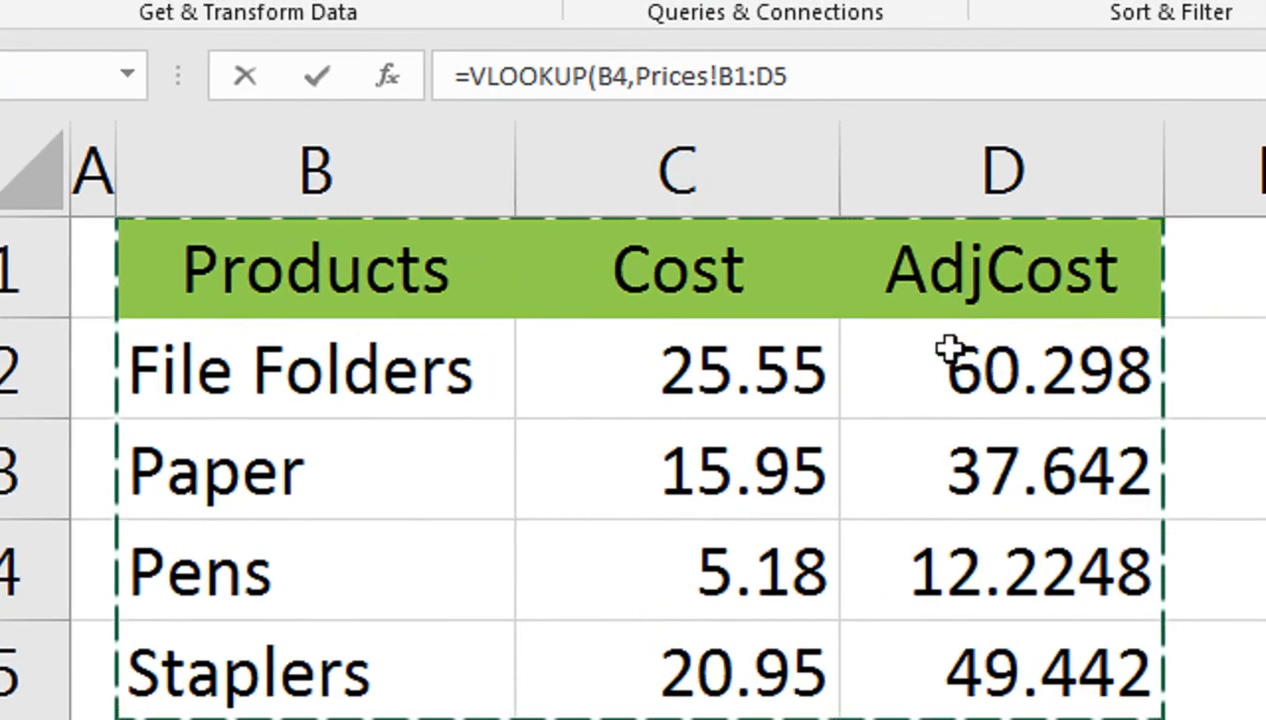
Step: Make the range absolute and finish with column 3 and exact match (FALSE)
key(F4)
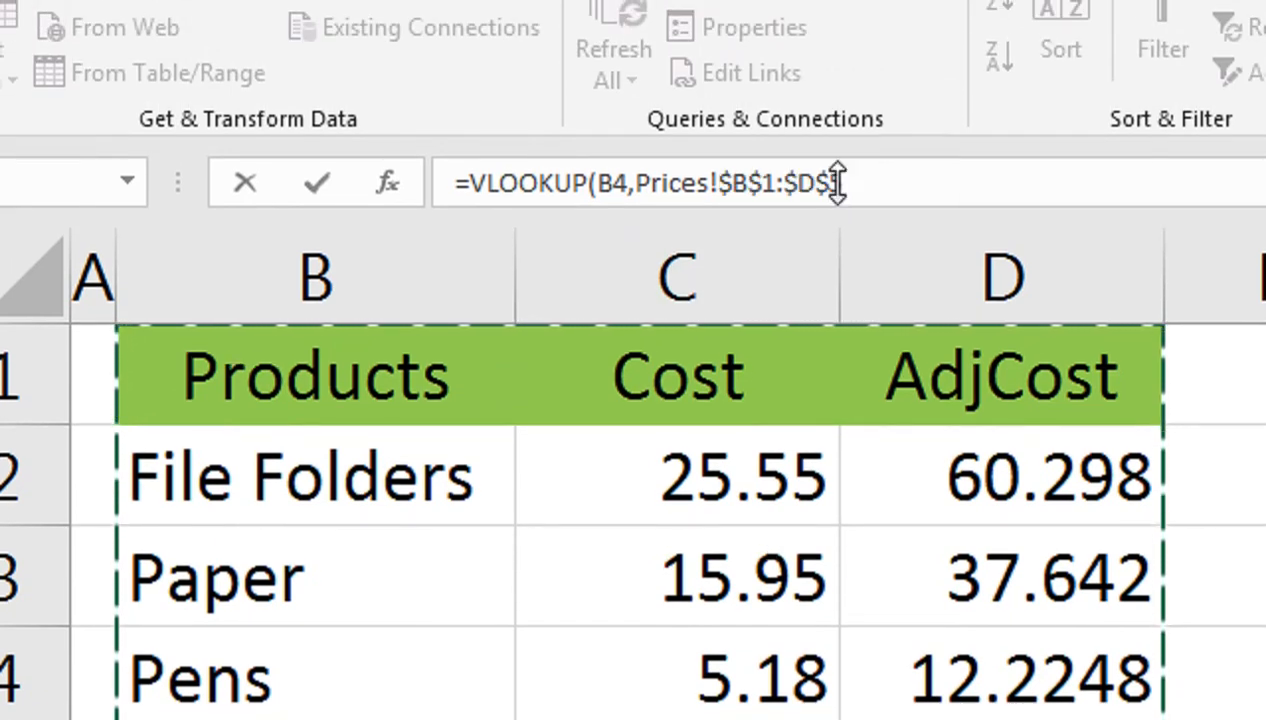
text(,)
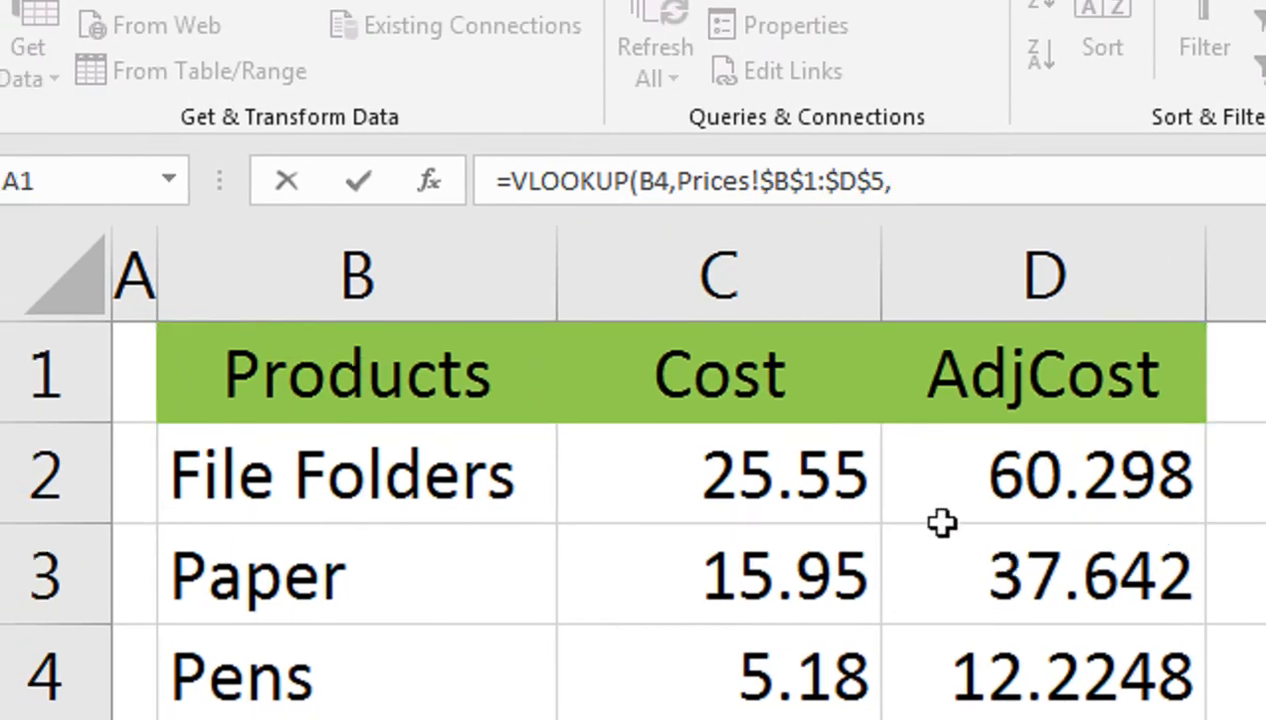
text(3)
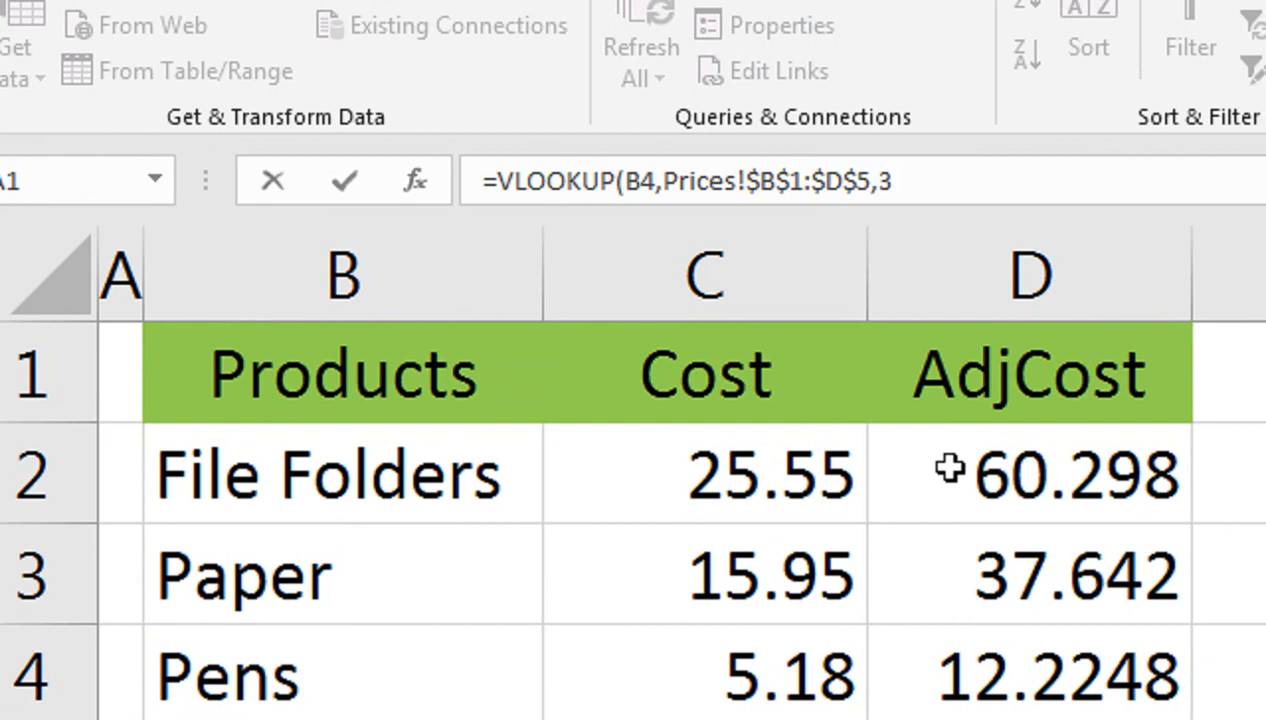
text(,)
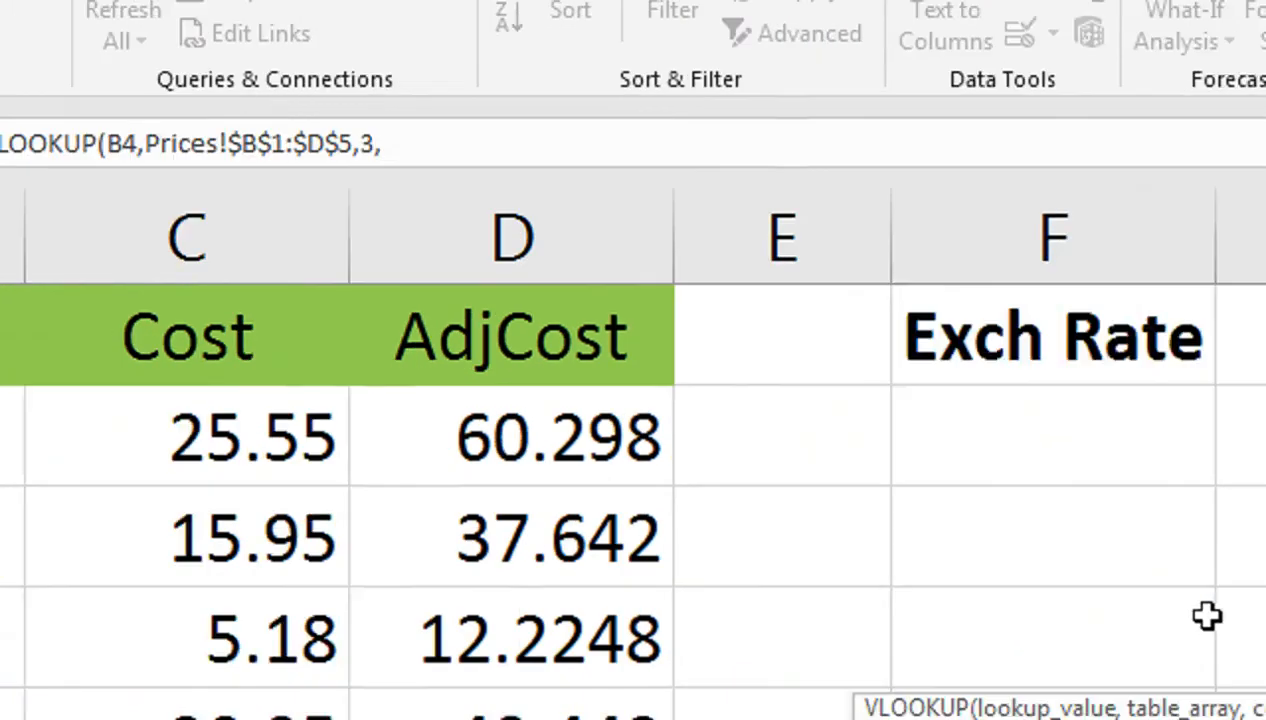
key(Down)
key(Tab)
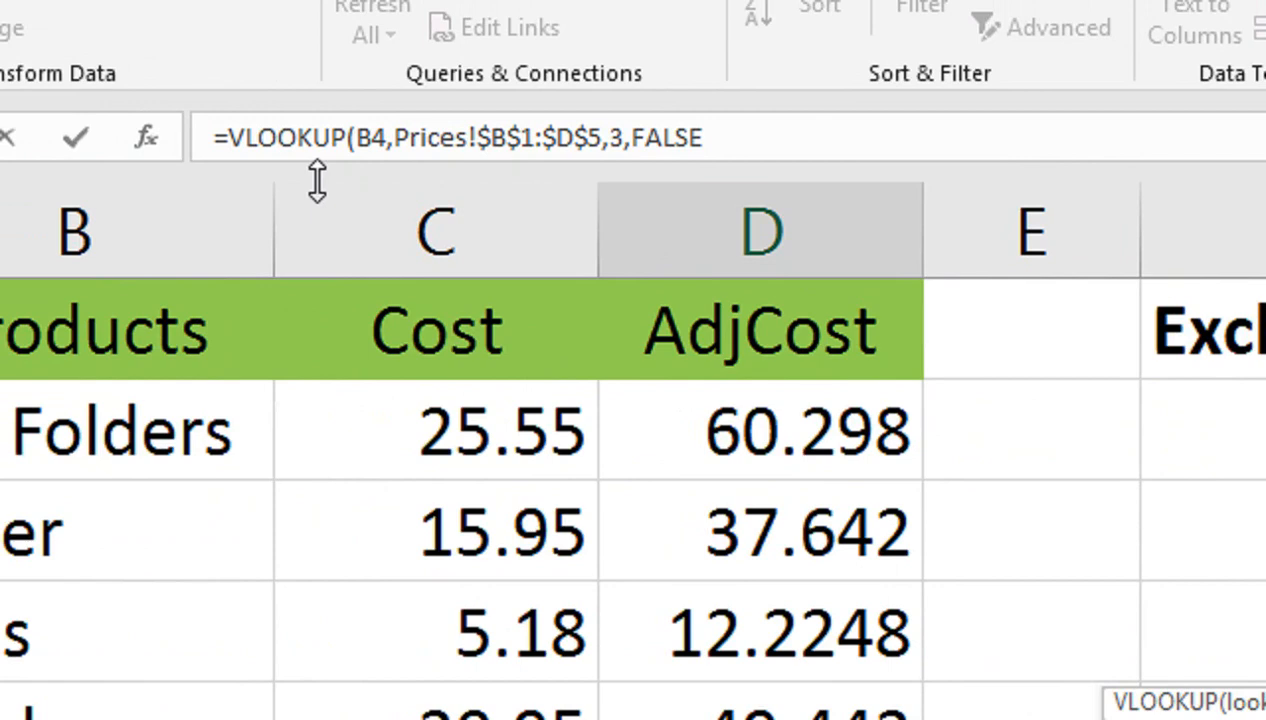
text())
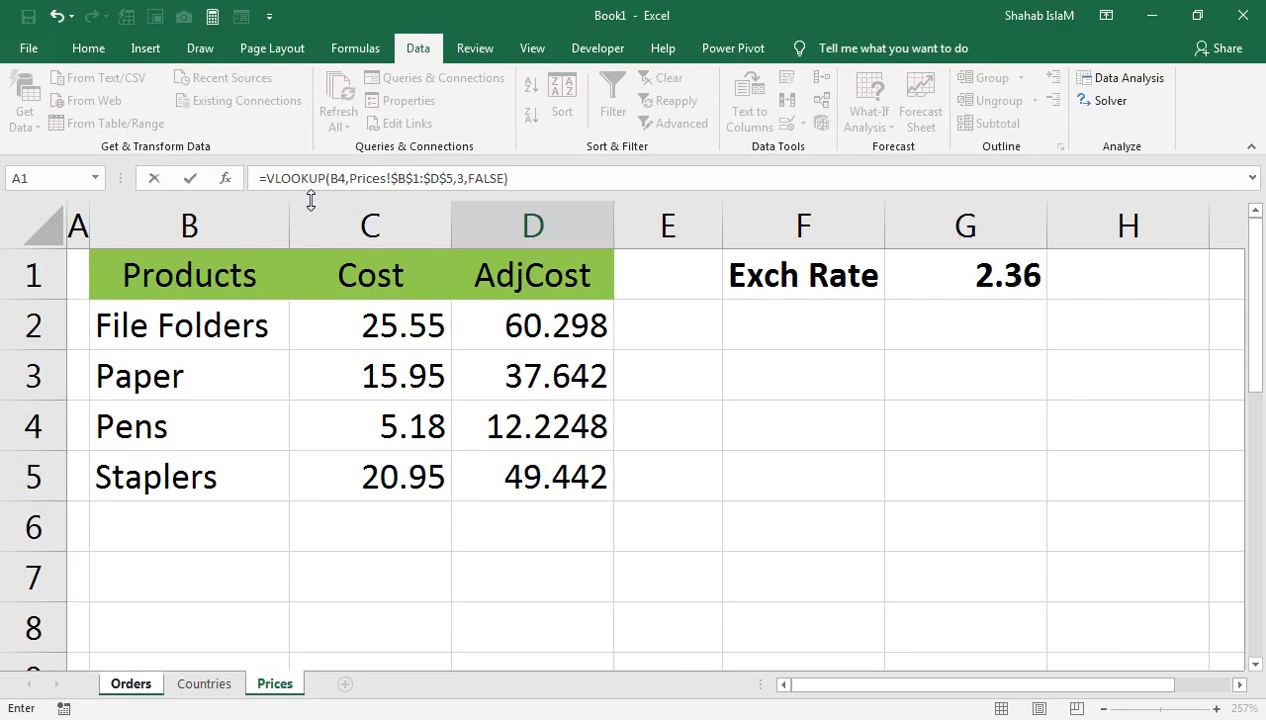
key(Return)
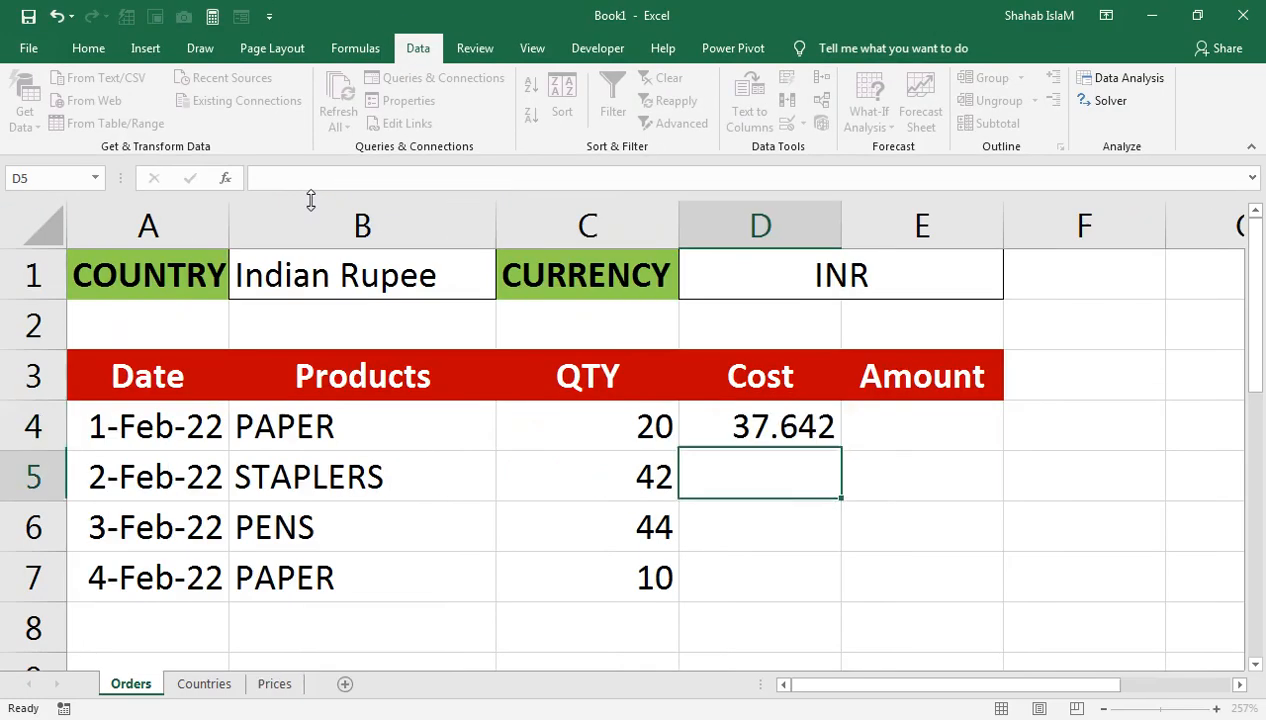
Step: Fill the Cost formula down to row 7 and set the country to US Dollar
click(750, 430)
drag(841, 455, 805, 576)
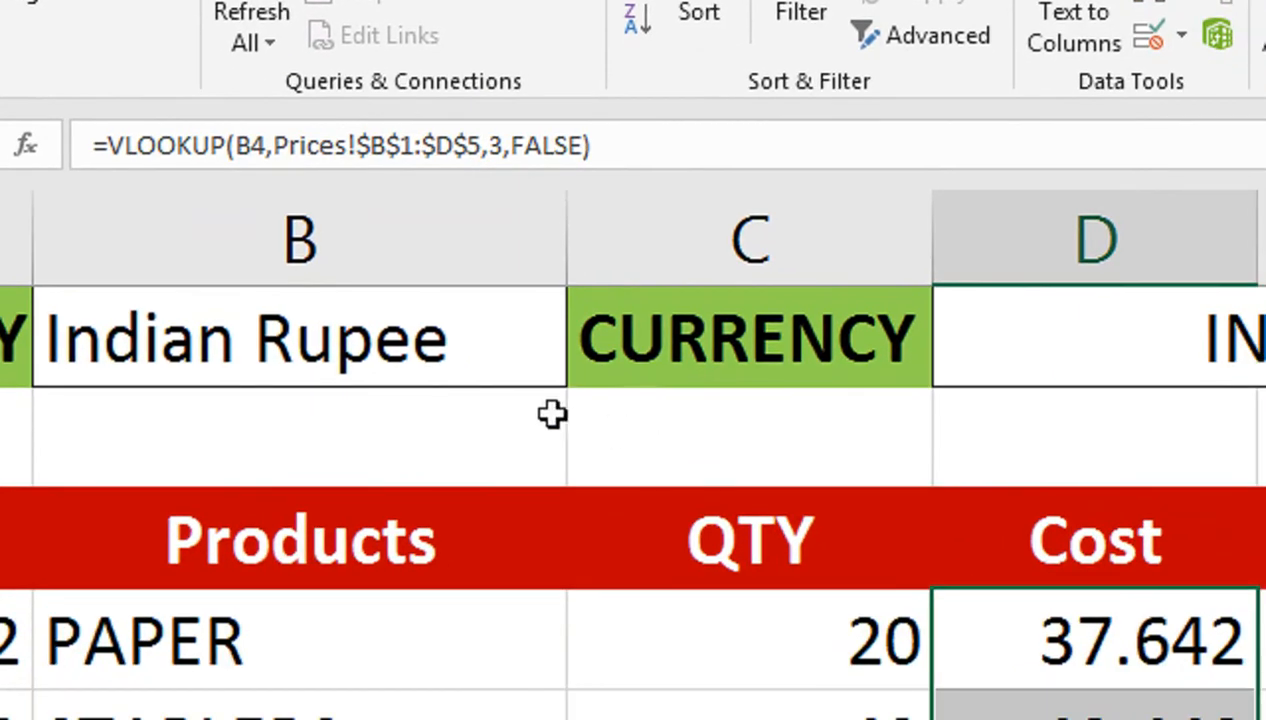
click(658, 490)
click(684, 481)
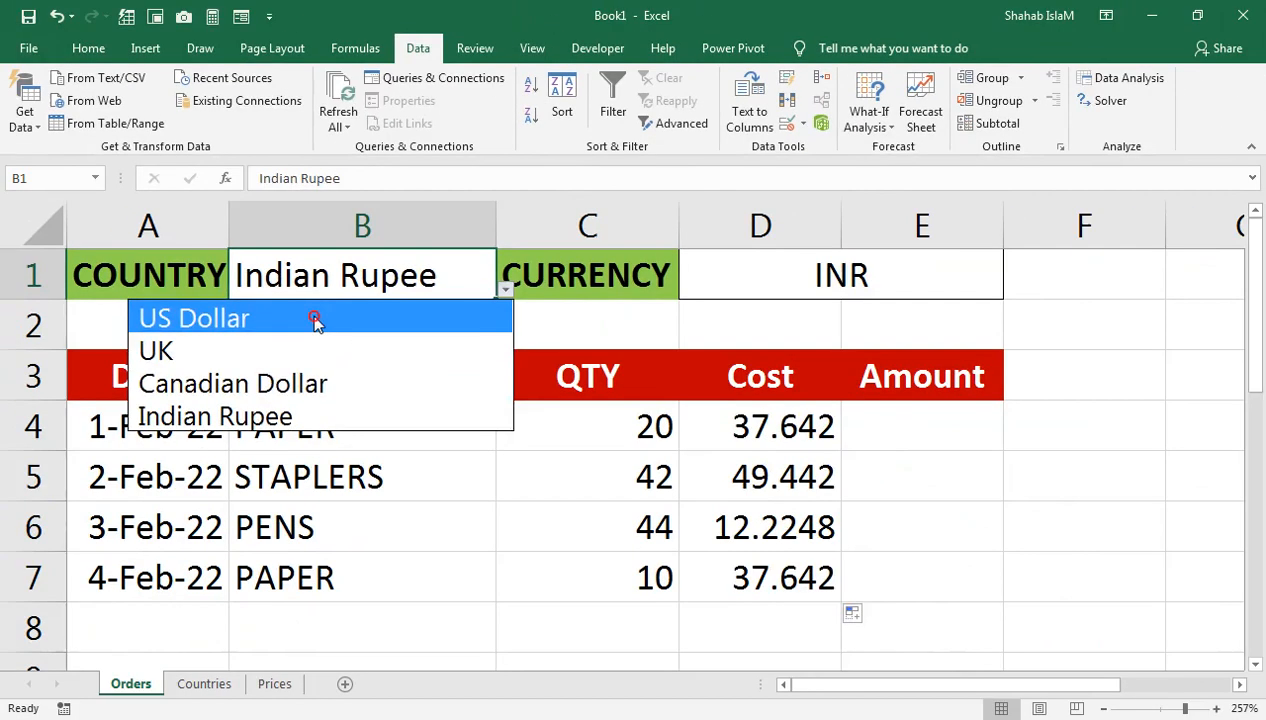
click(206, 428)
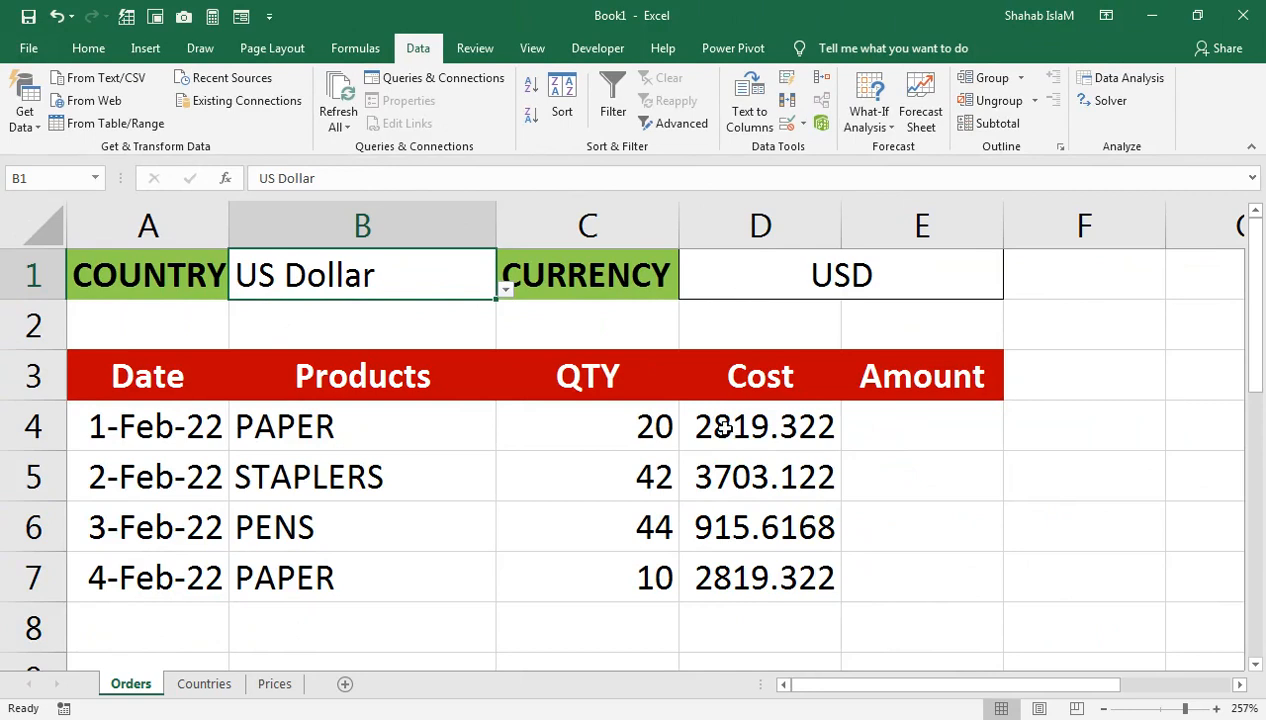
click(273, 684)
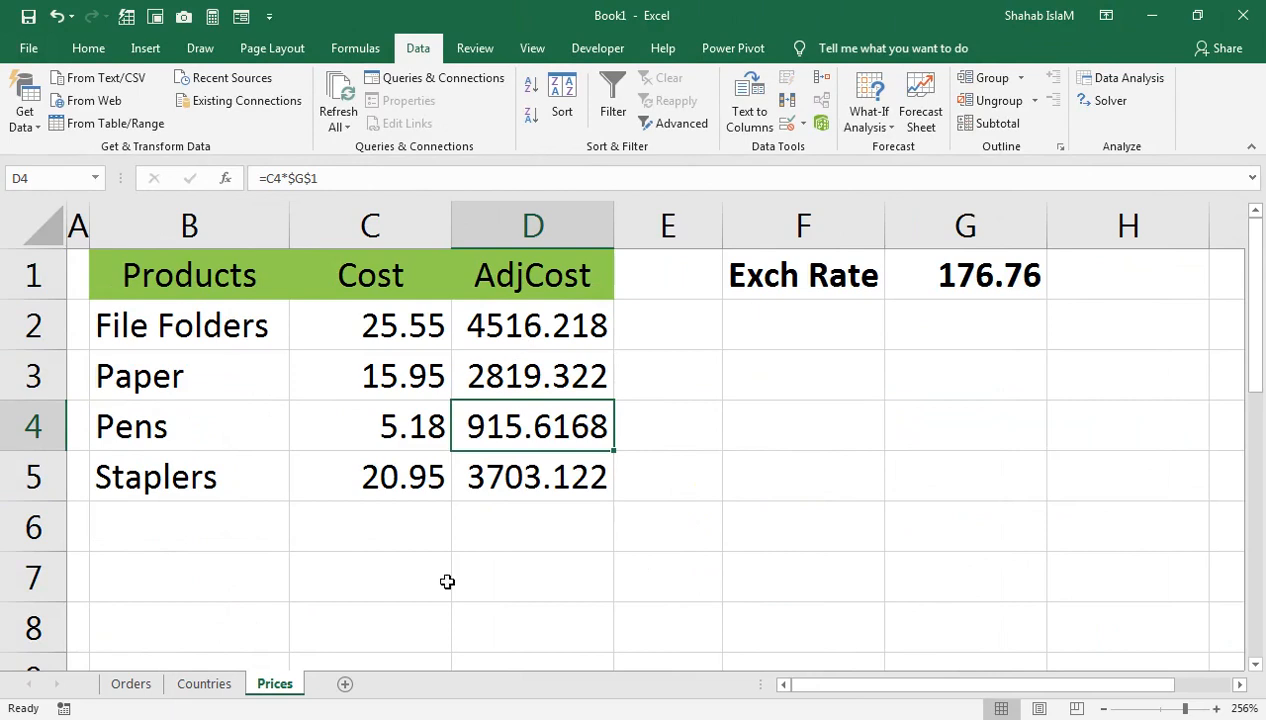
click(145, 688)
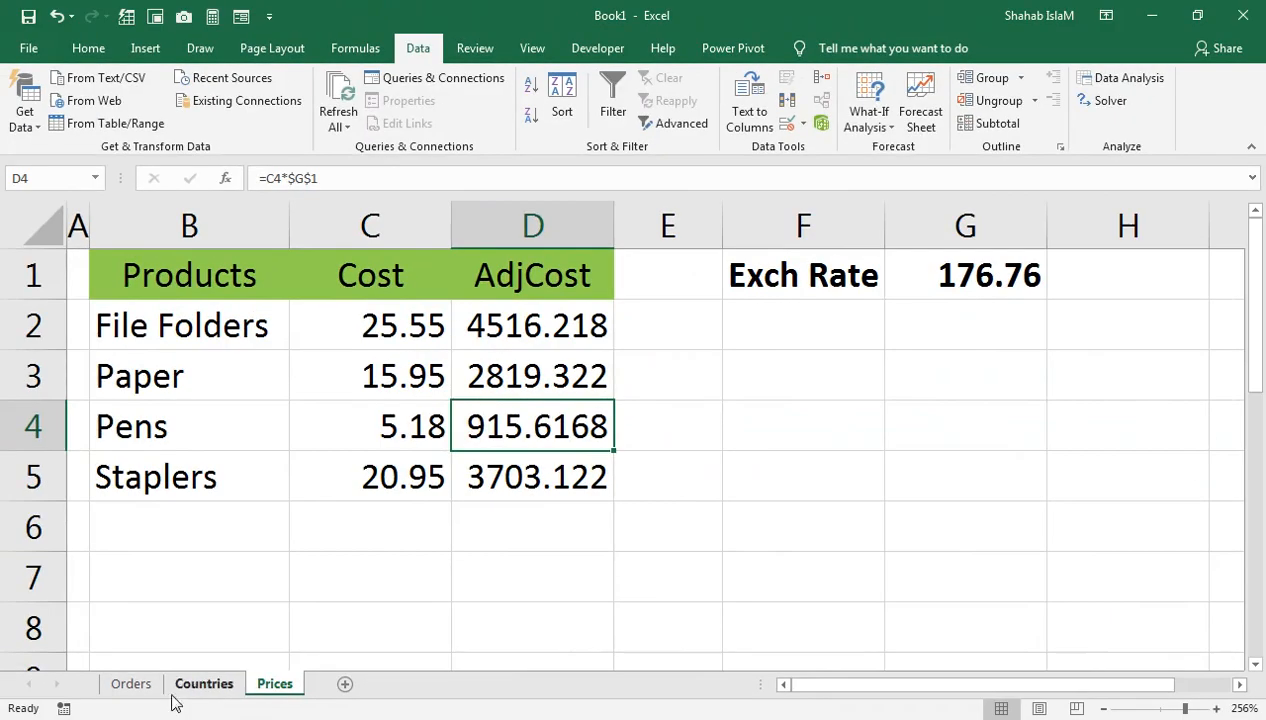
Step: Enter =D4*C4 in E4 and fill it down to E7
click(131, 684)
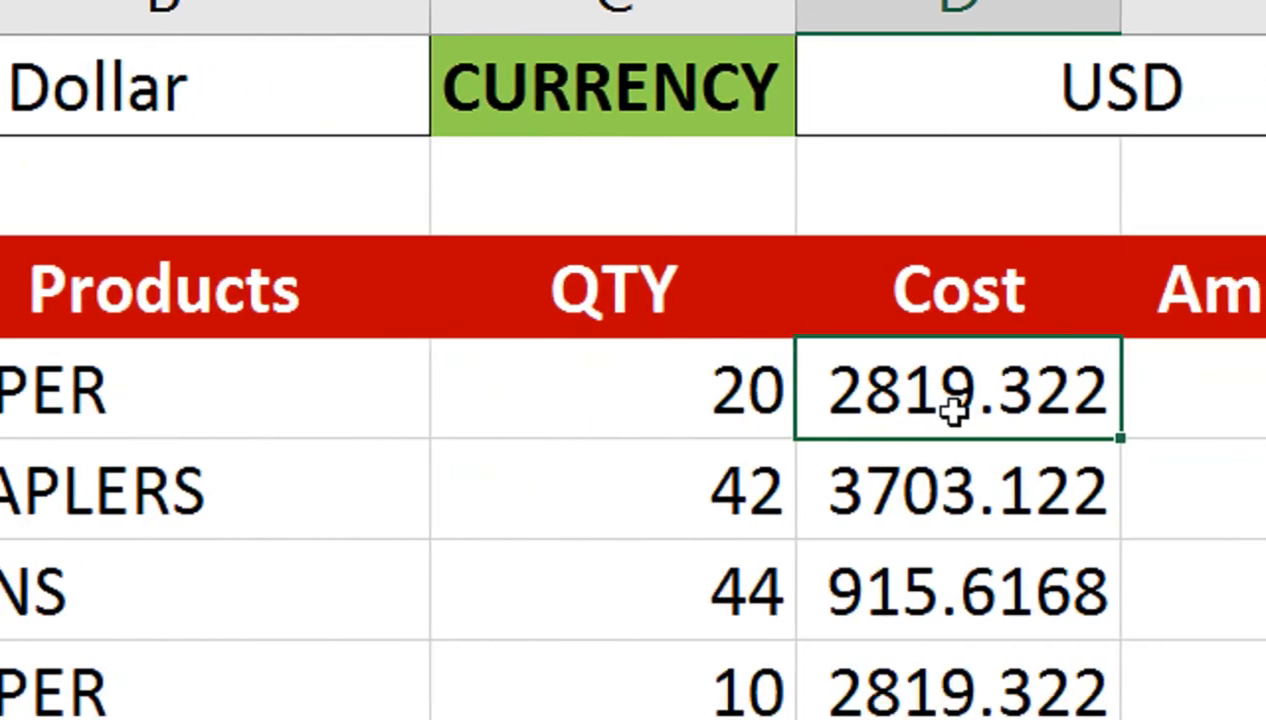
click(981, 393)
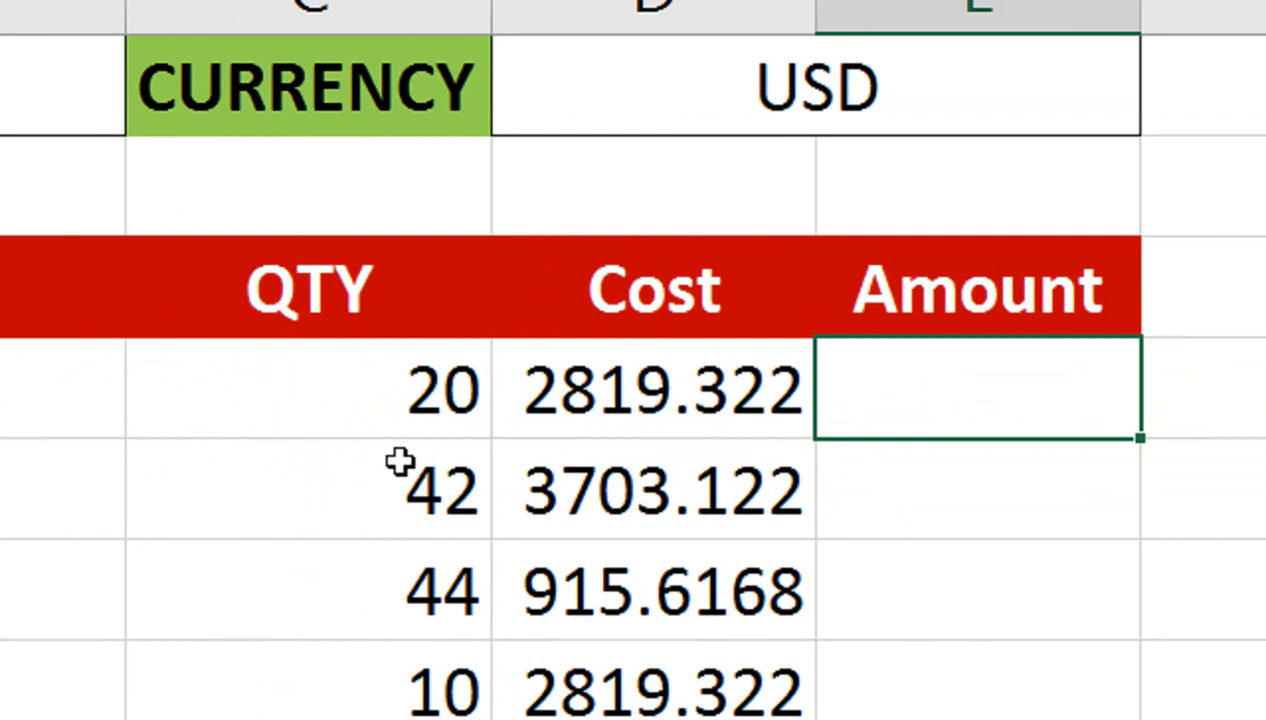
text(=)
click(520, 424)
text(*)
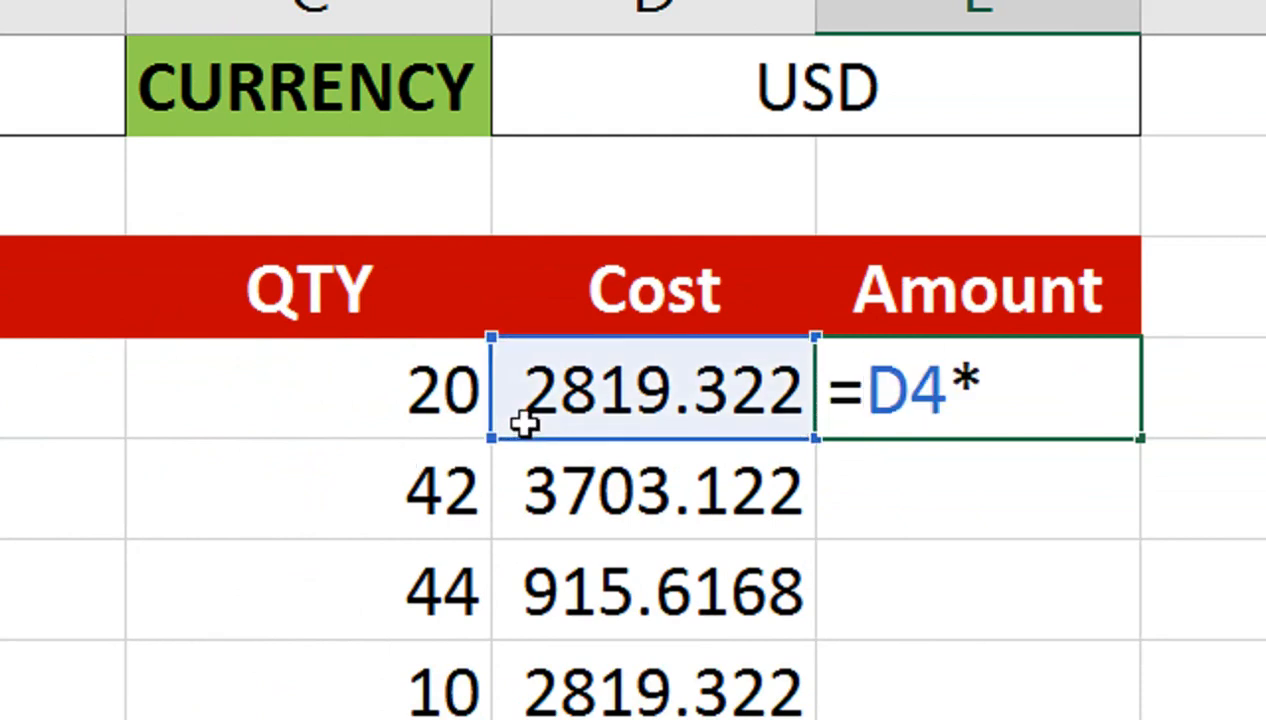
click(383, 410)
key(Return)
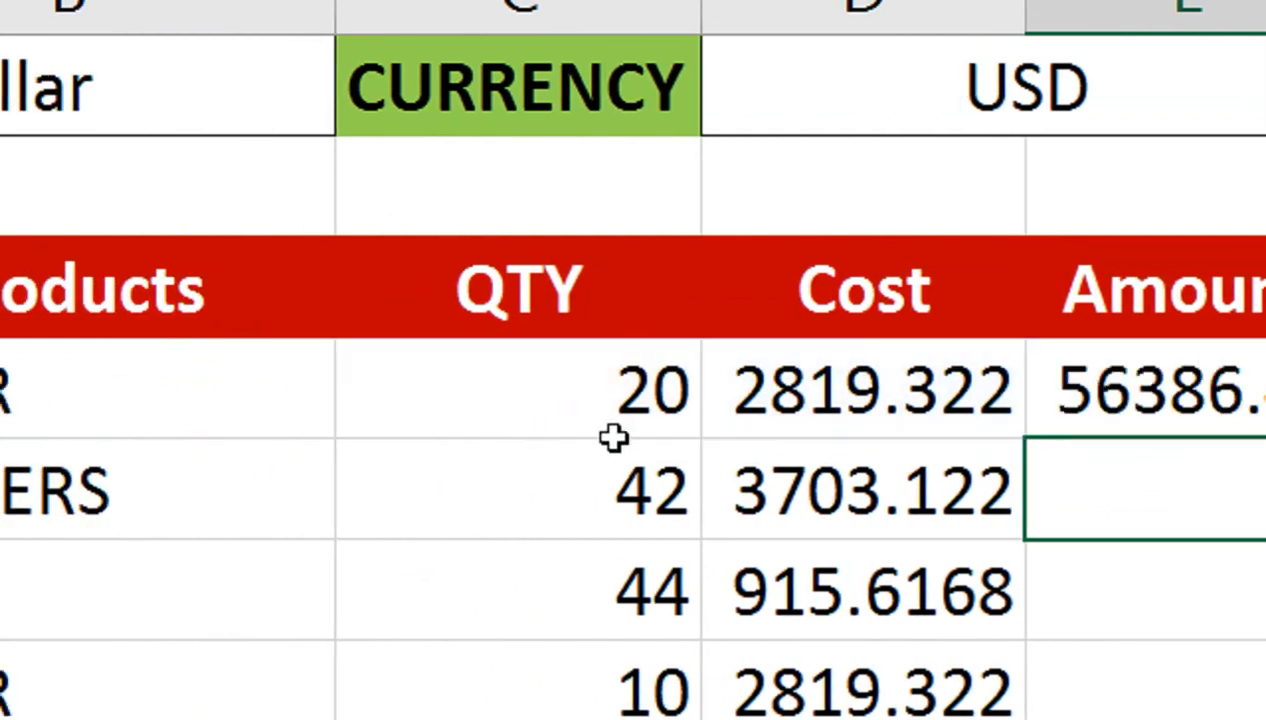
click(1175, 392)
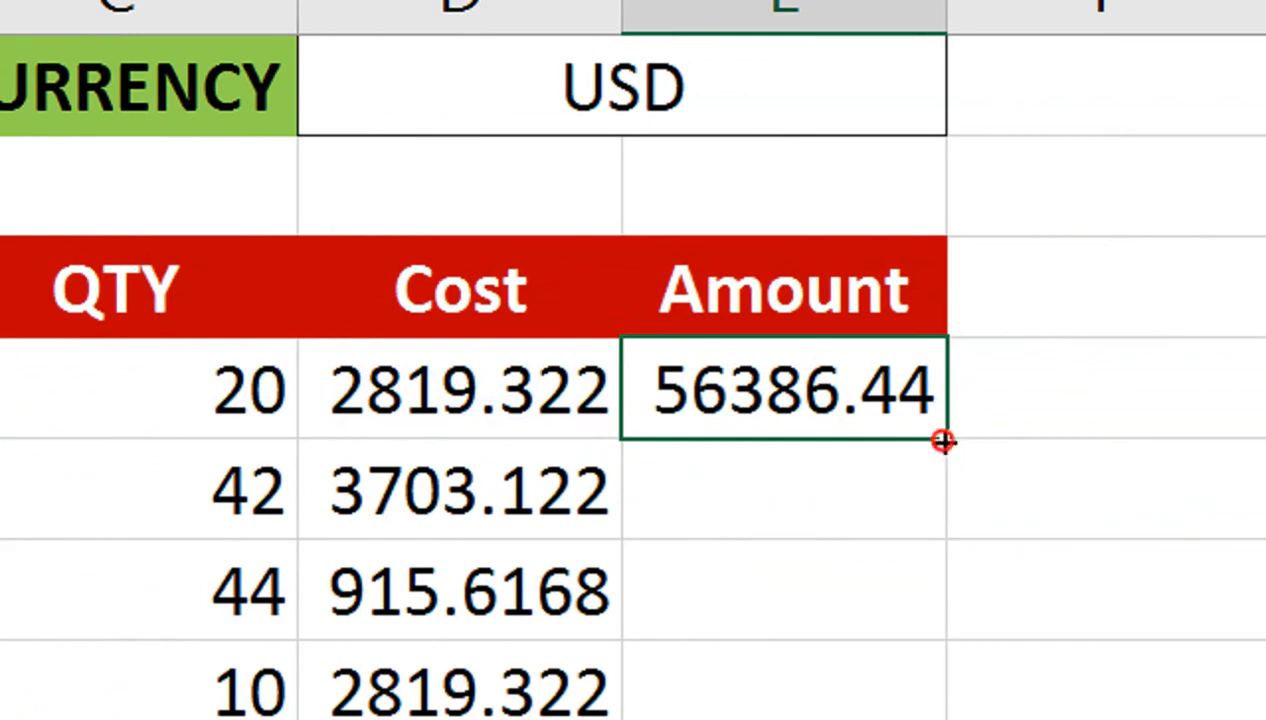
drag(943, 441, 910, 699)
Step: Change the country in B1 to UK
click(461, 383)
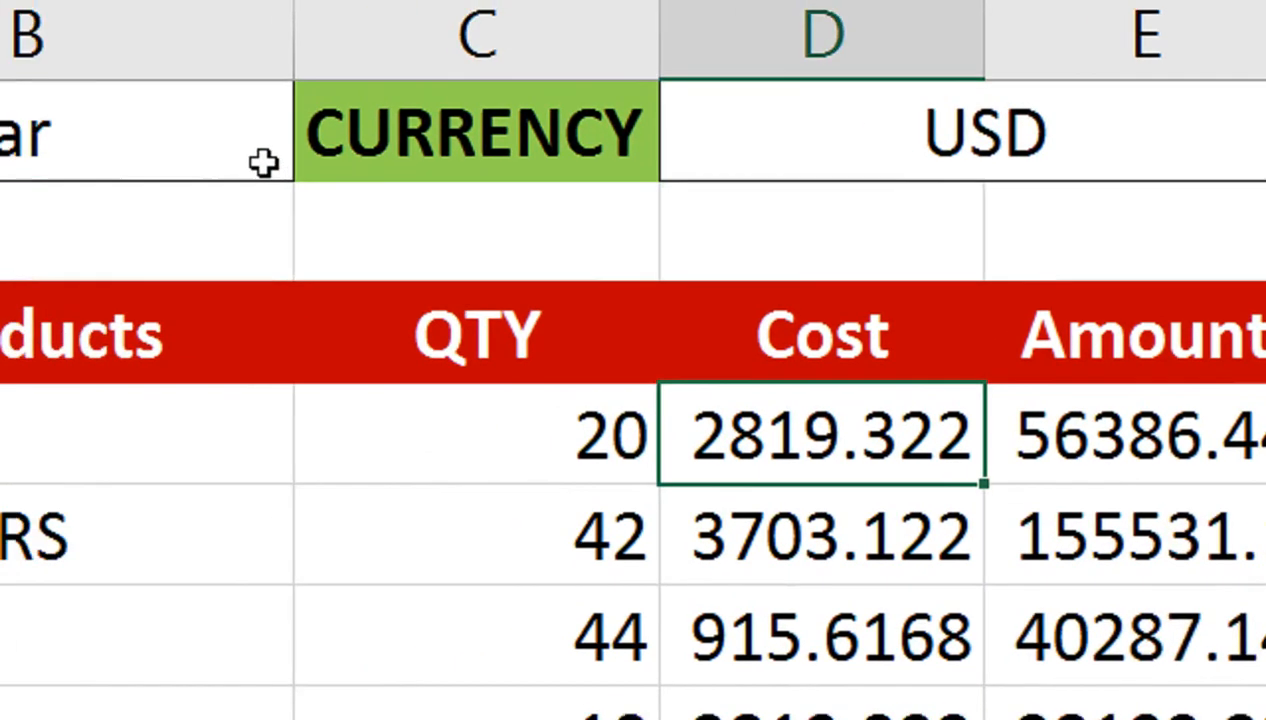
click(263, 163)
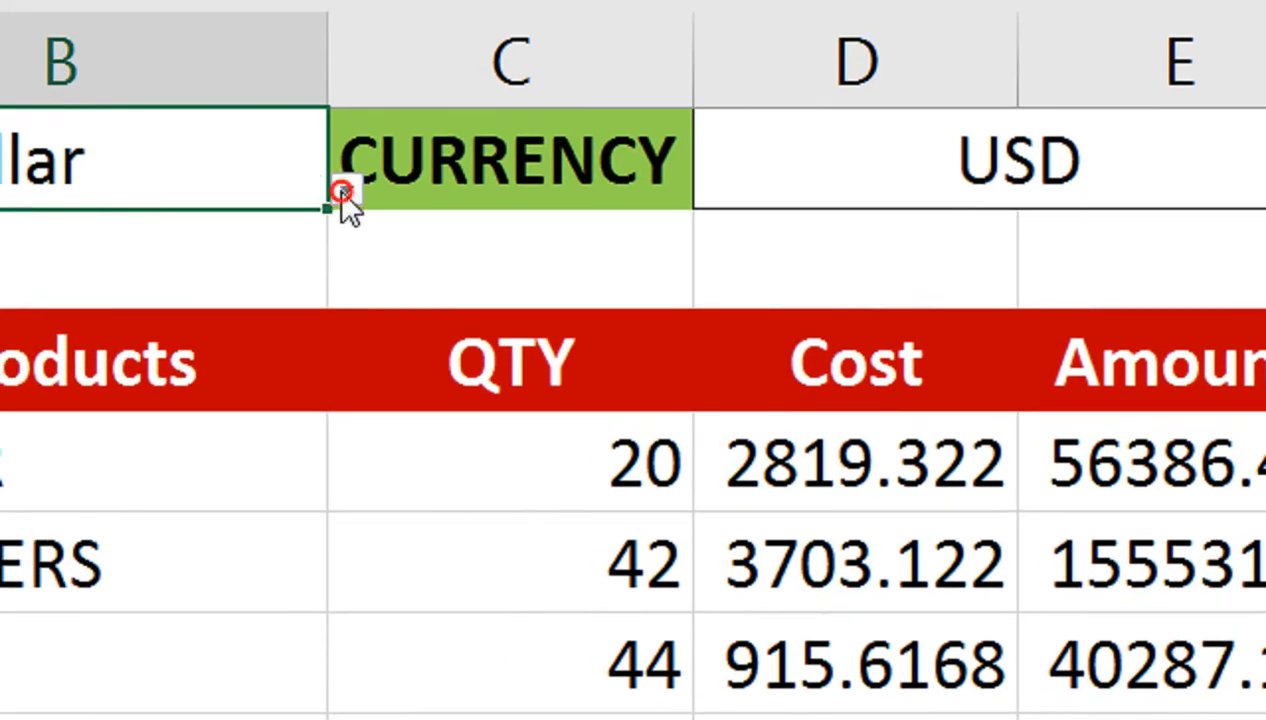
click(303, 170)
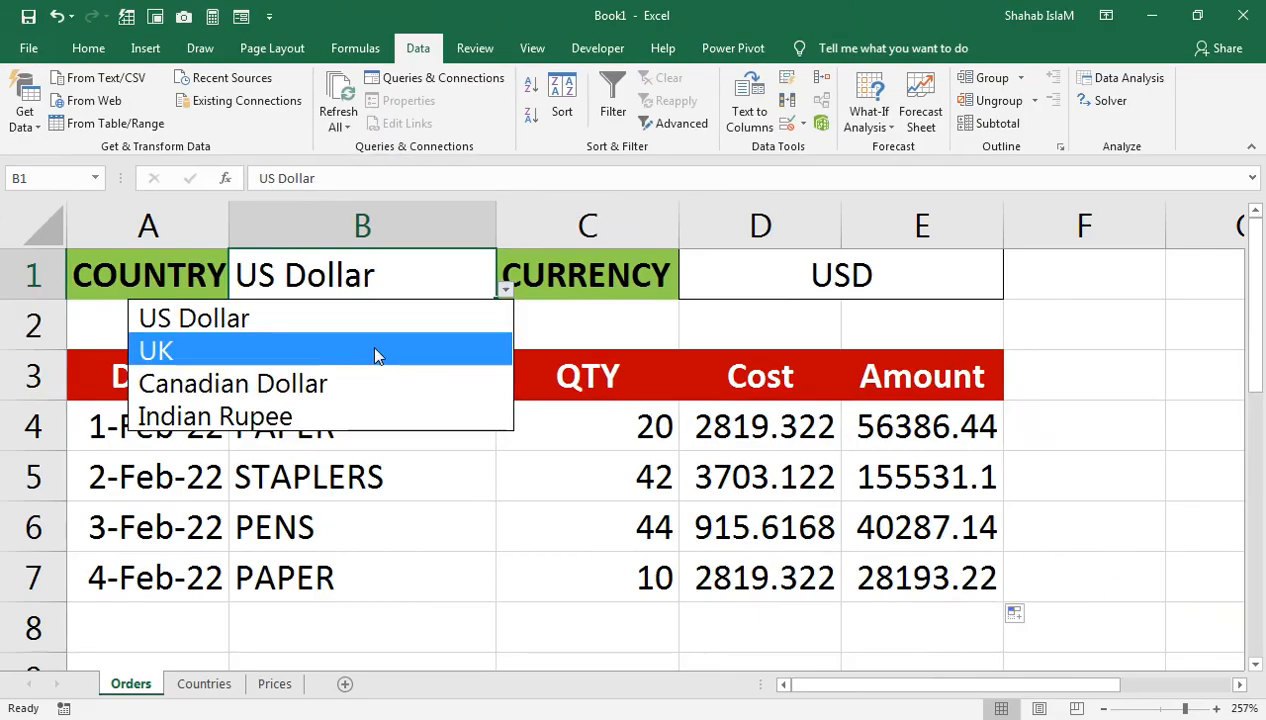
click(317, 307)
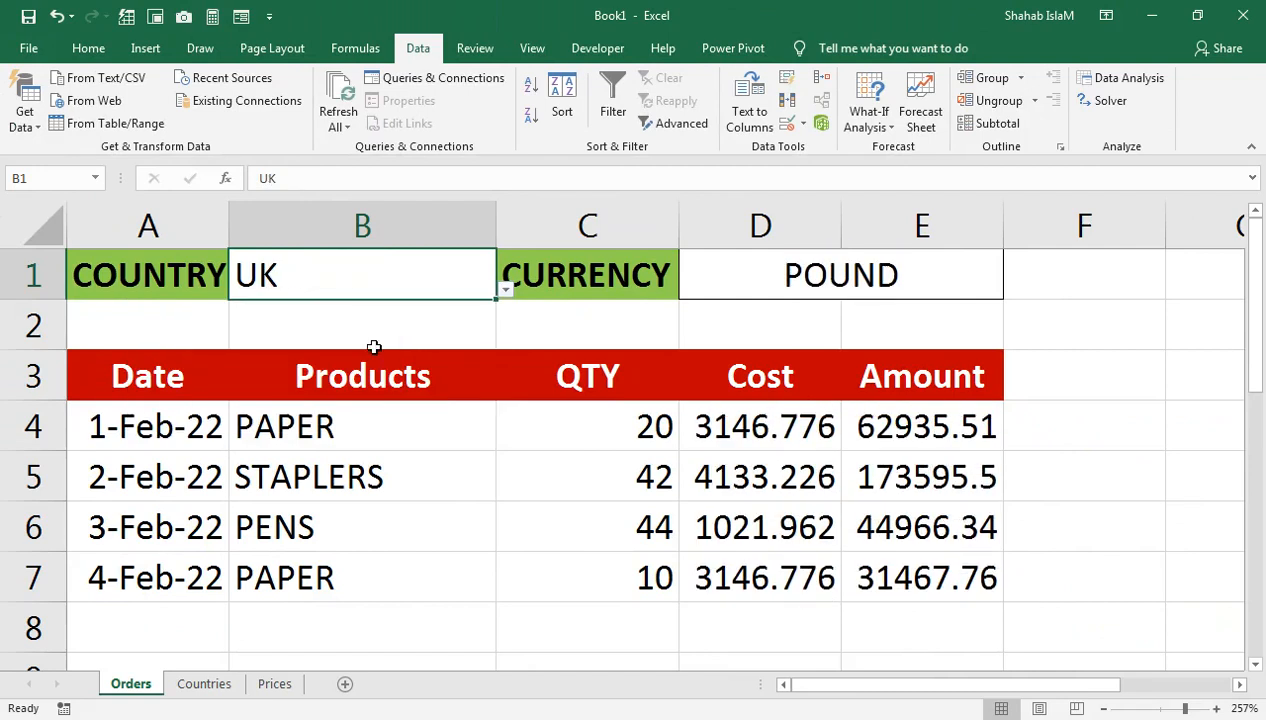
click(506, 292)
click(441, 381)
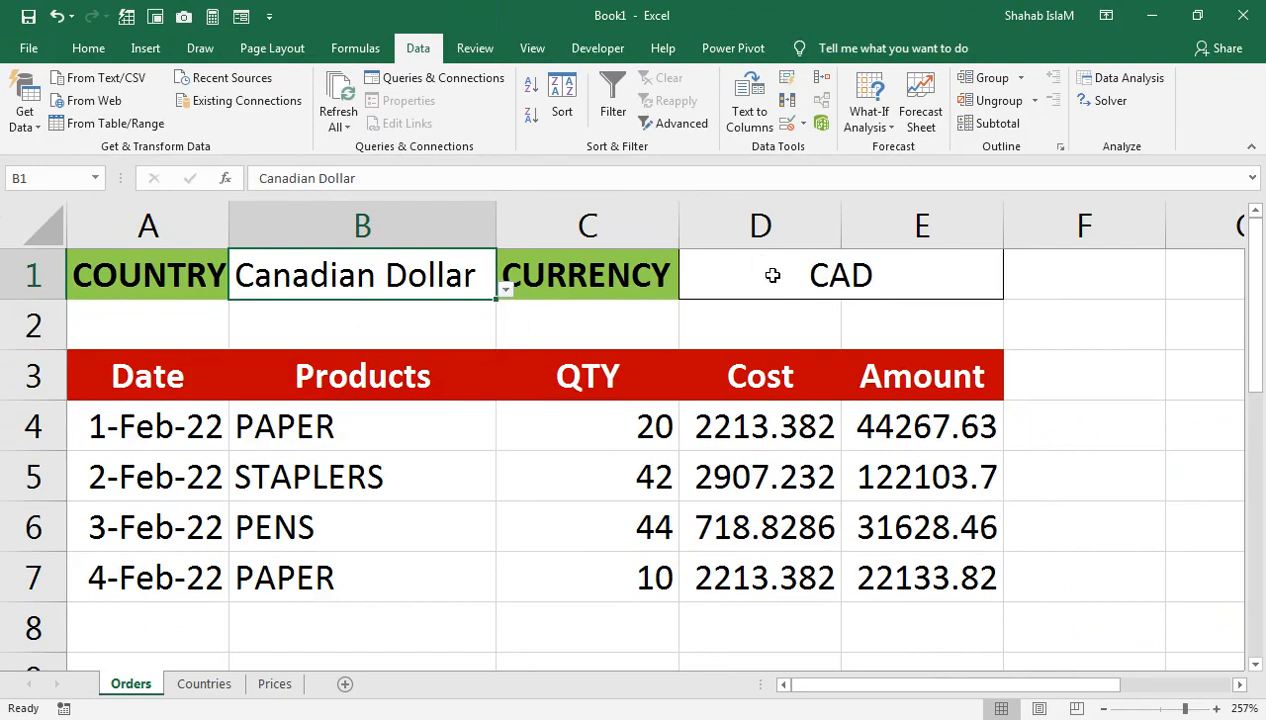
click(504, 289)
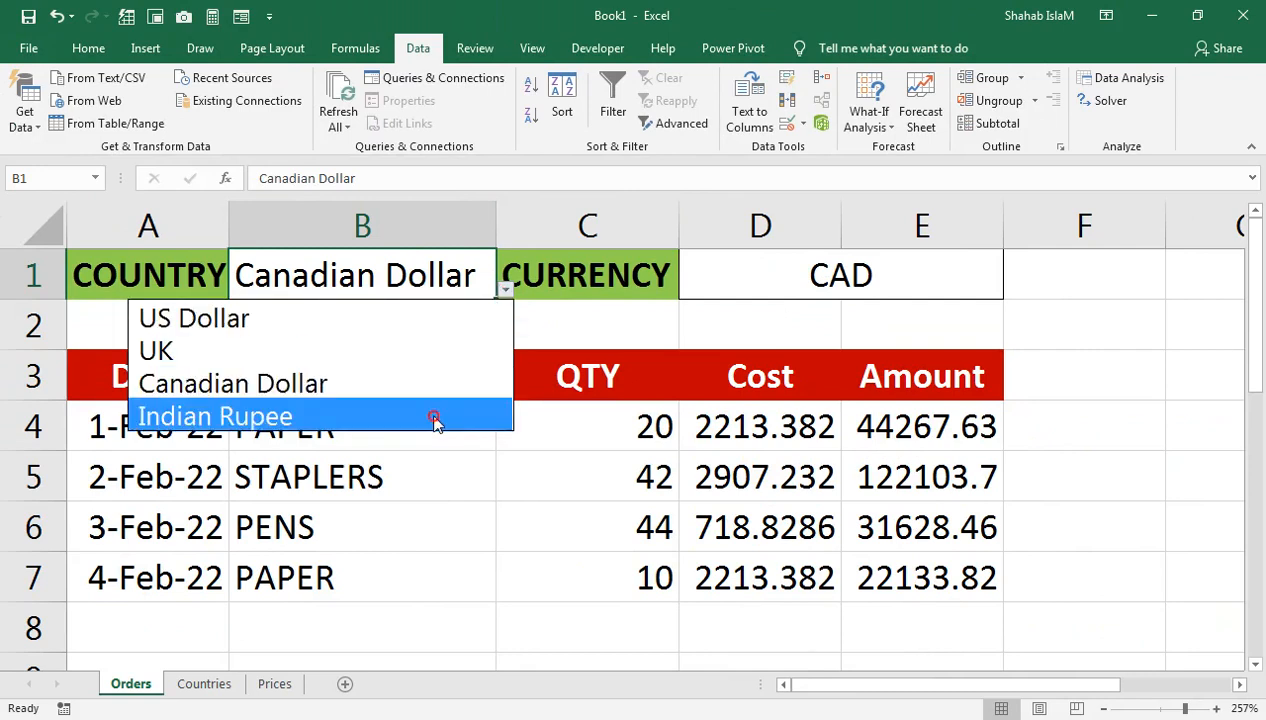
click(430, 413)
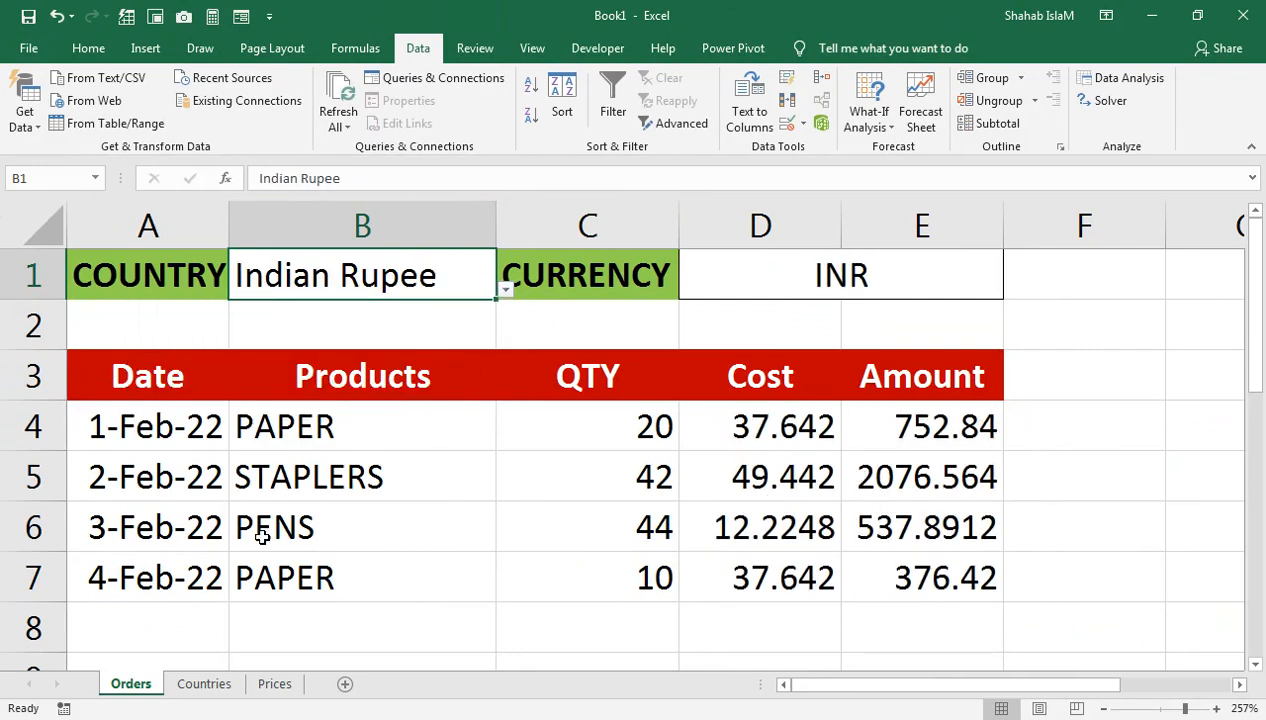
drag(657, 436, 596, 590)
click(534, 328)
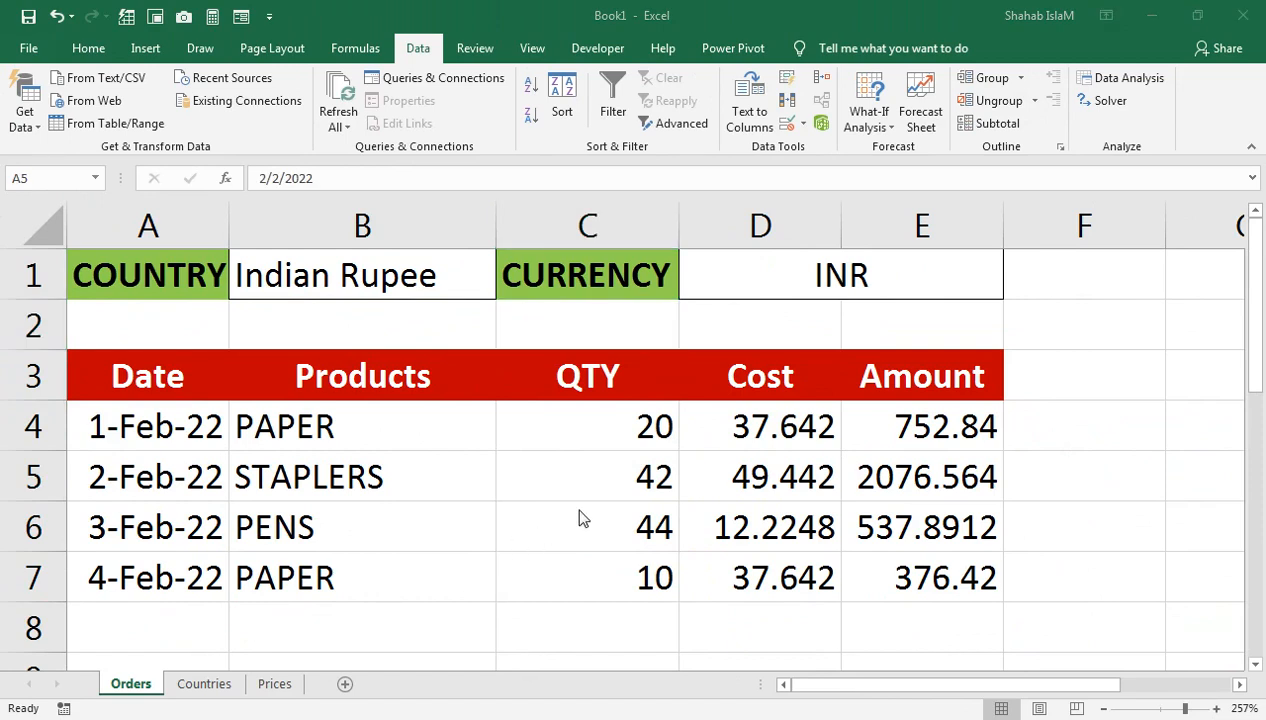
click(697, 419)
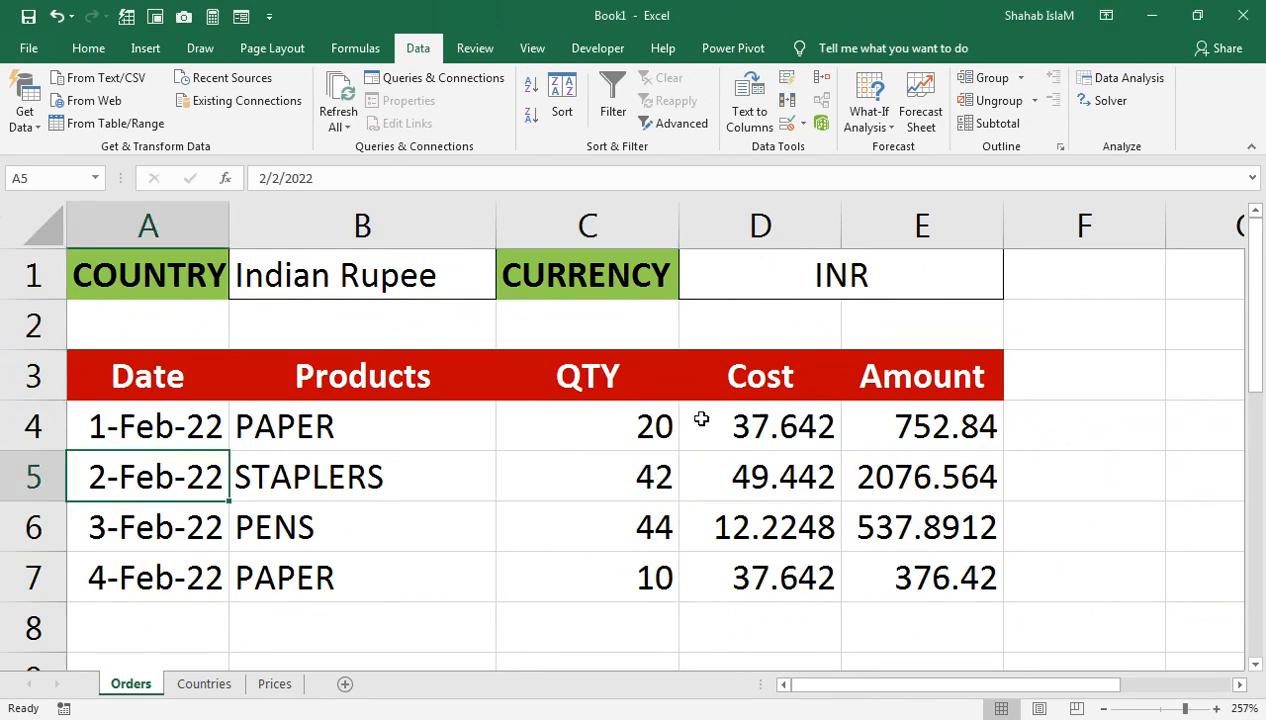
click(441, 256)
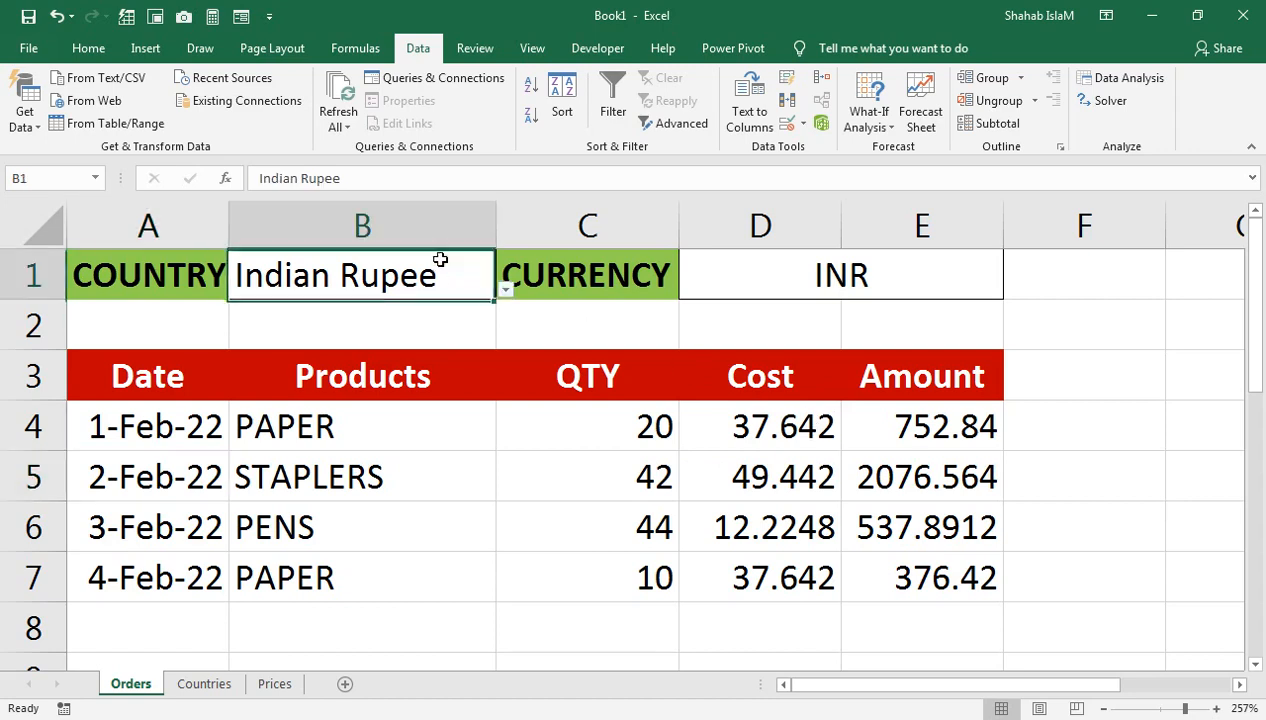
click(506, 290)
key(Escape)
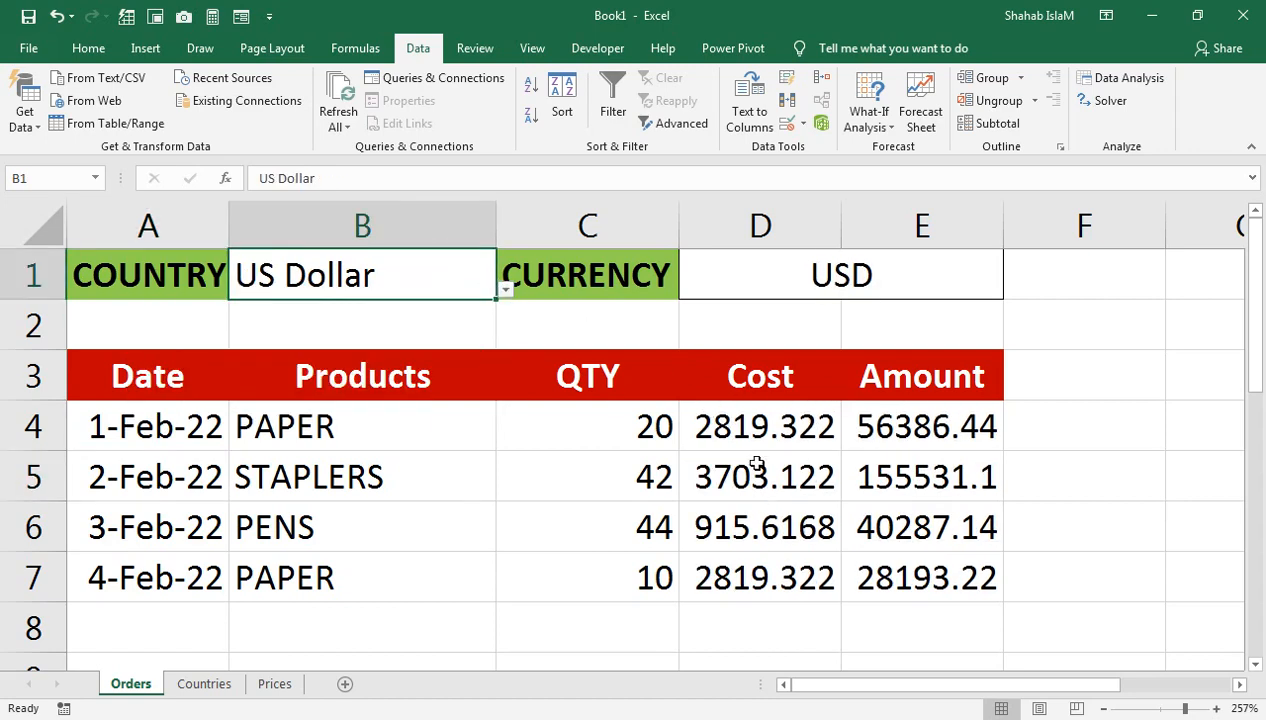
drag(757, 437, 880, 578)
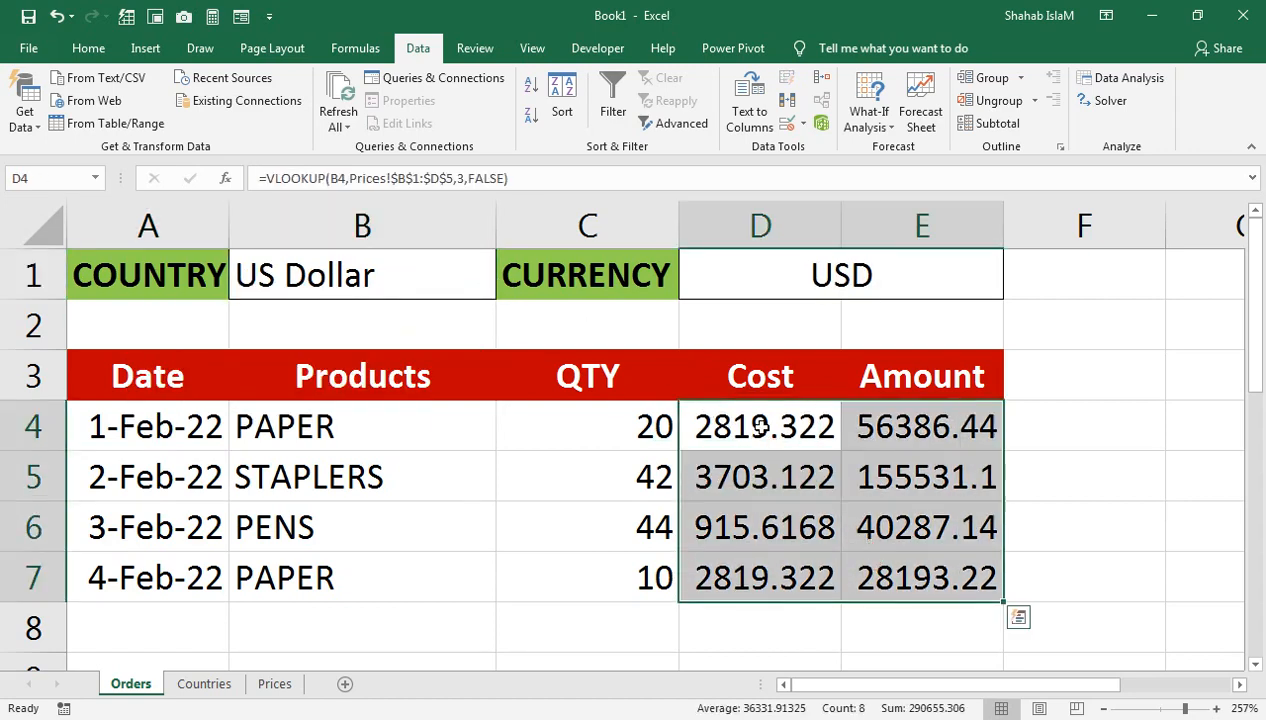
Step: Wrap the D4 Cost lookup in ROUND(…,0)
click(733, 430)
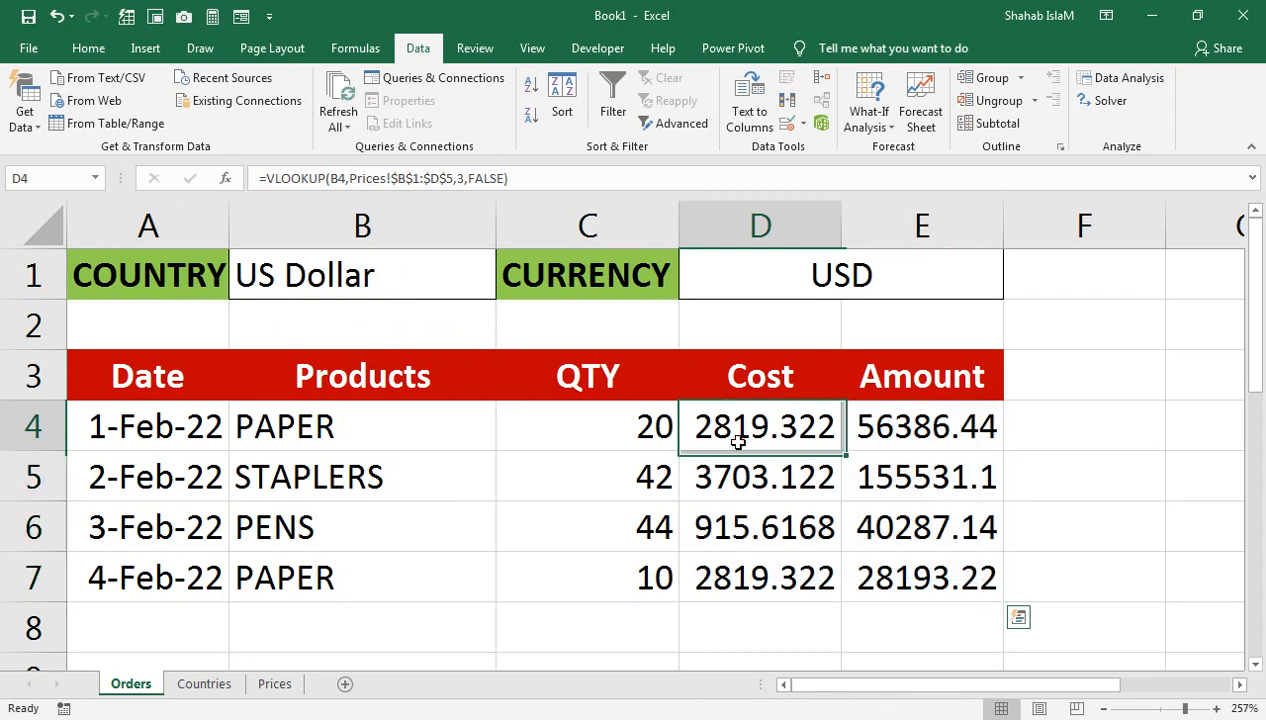
click(262, 177)
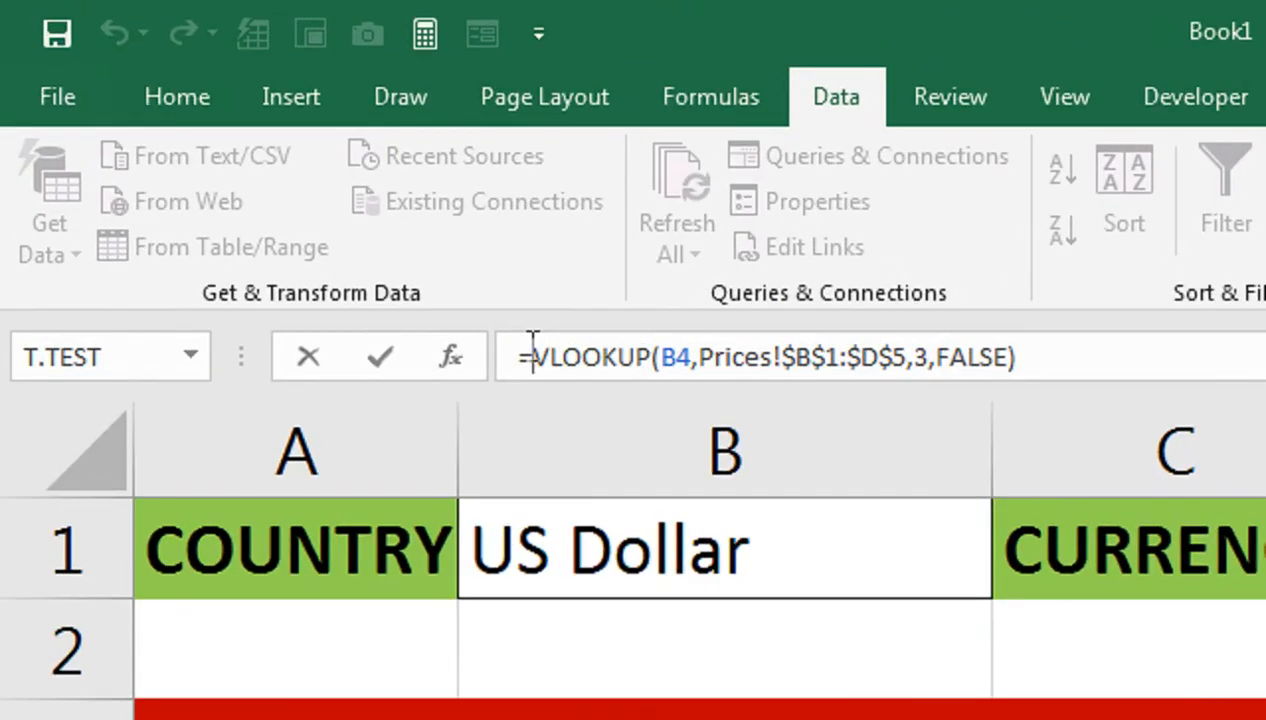
text(round)
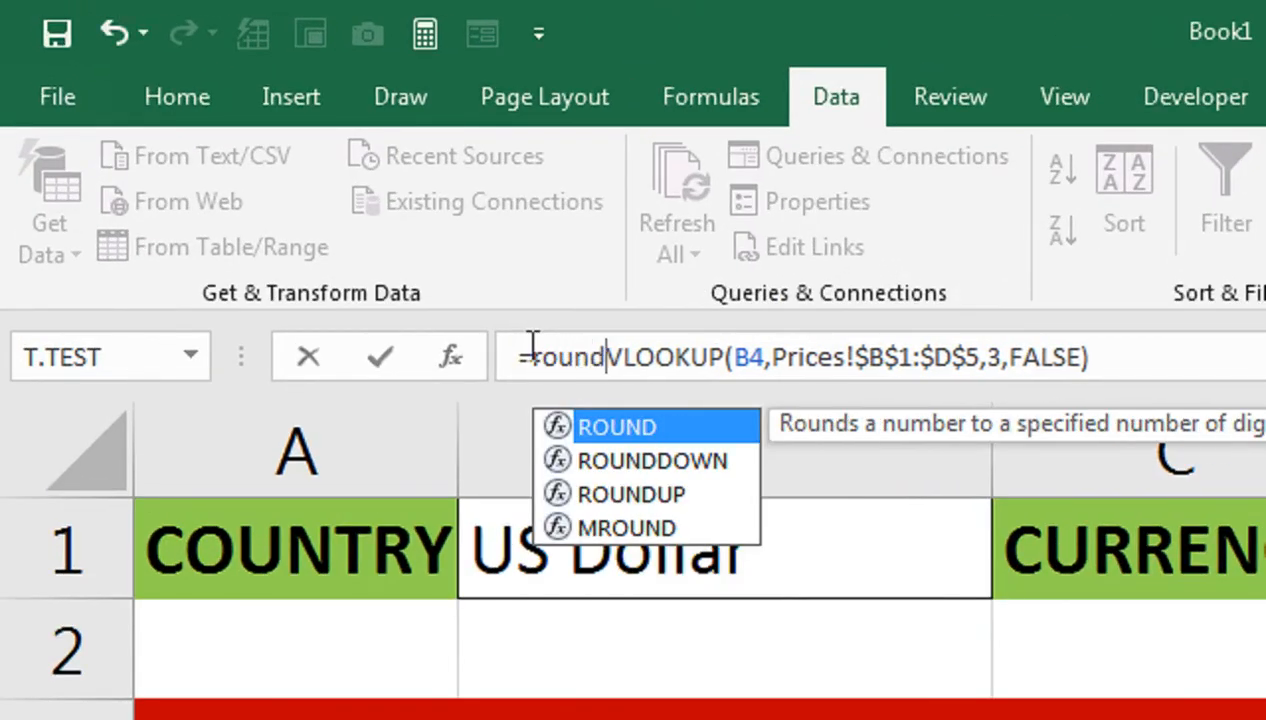
key(Down)
key(Tab)
click(658, 350)
key(BackSpace)
key(BackSpace)
key(BackSpace)
key(BackSpace)
click(993, 372)
text(,)
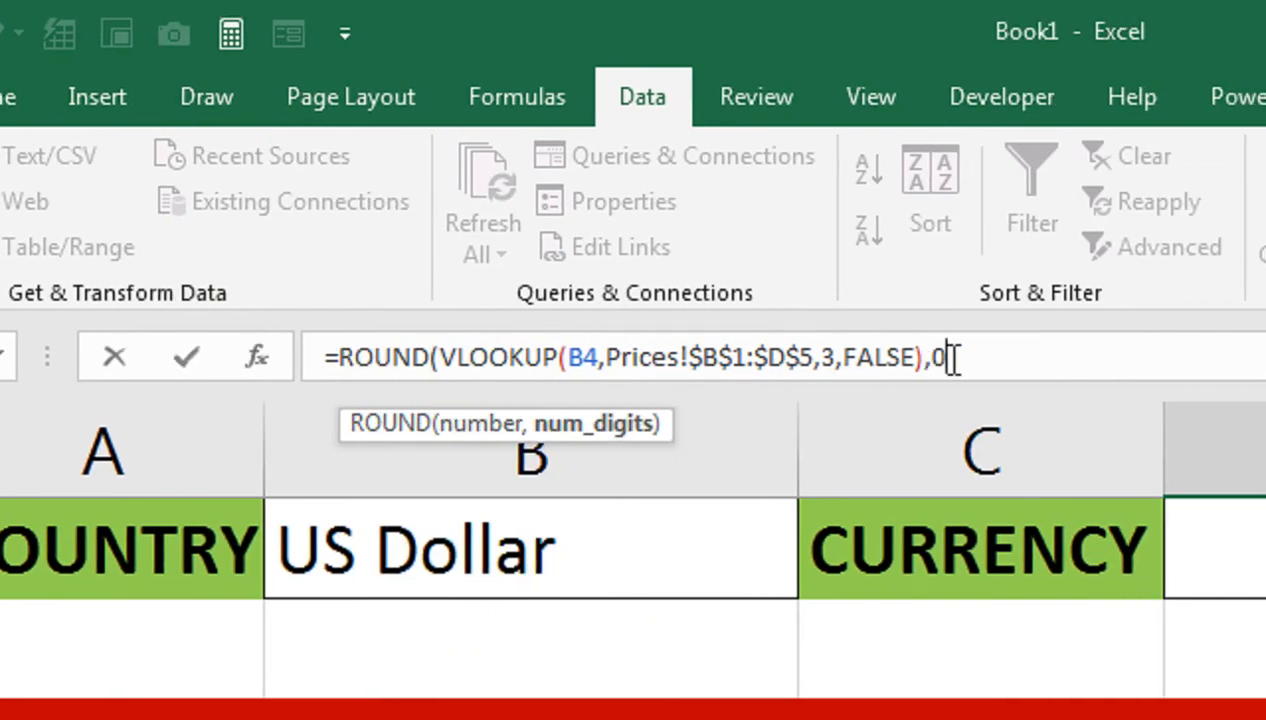
text(0))
key(Return)
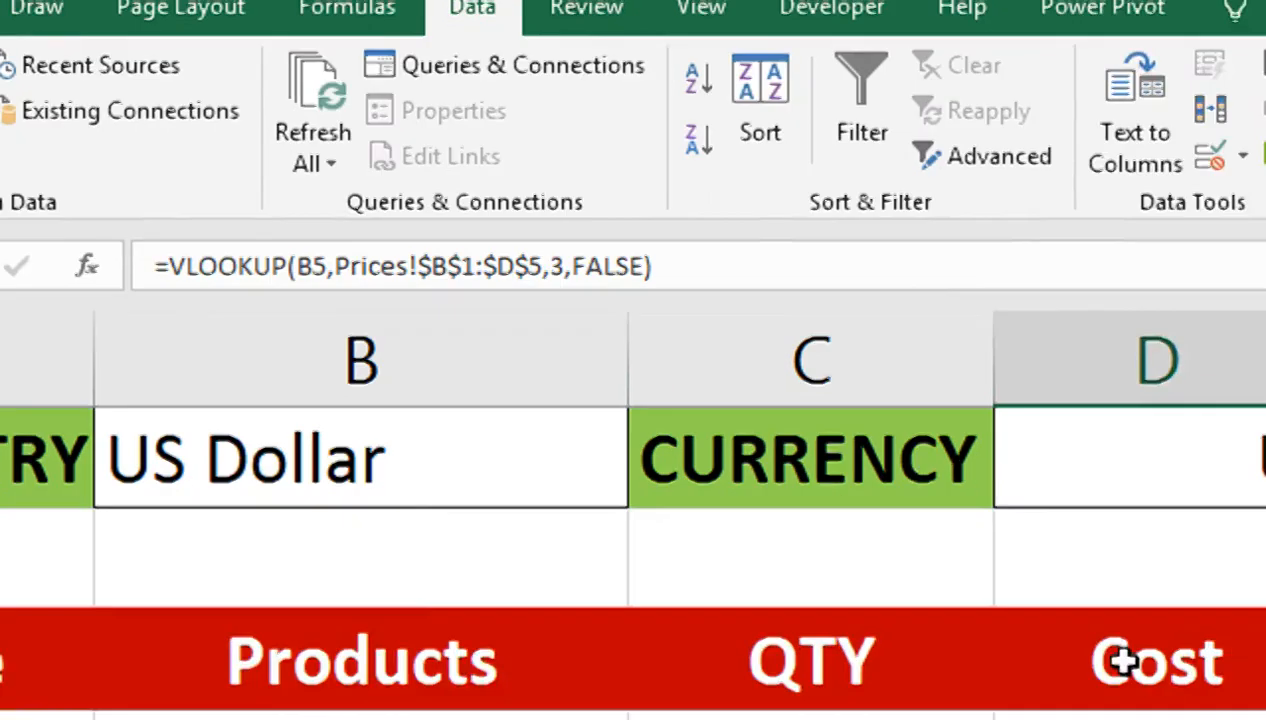
Step: Fill the rounded Cost formula down the column
key(Up)
double_click(968, 546)
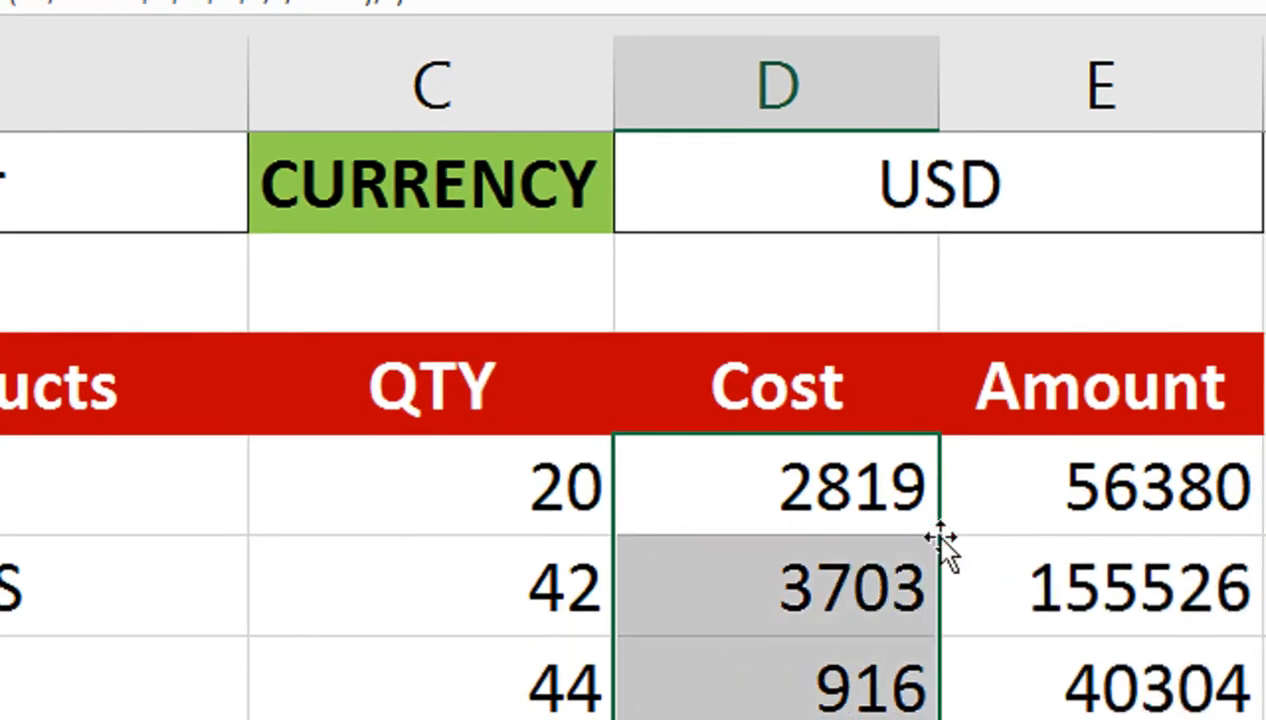
click(778, 458)
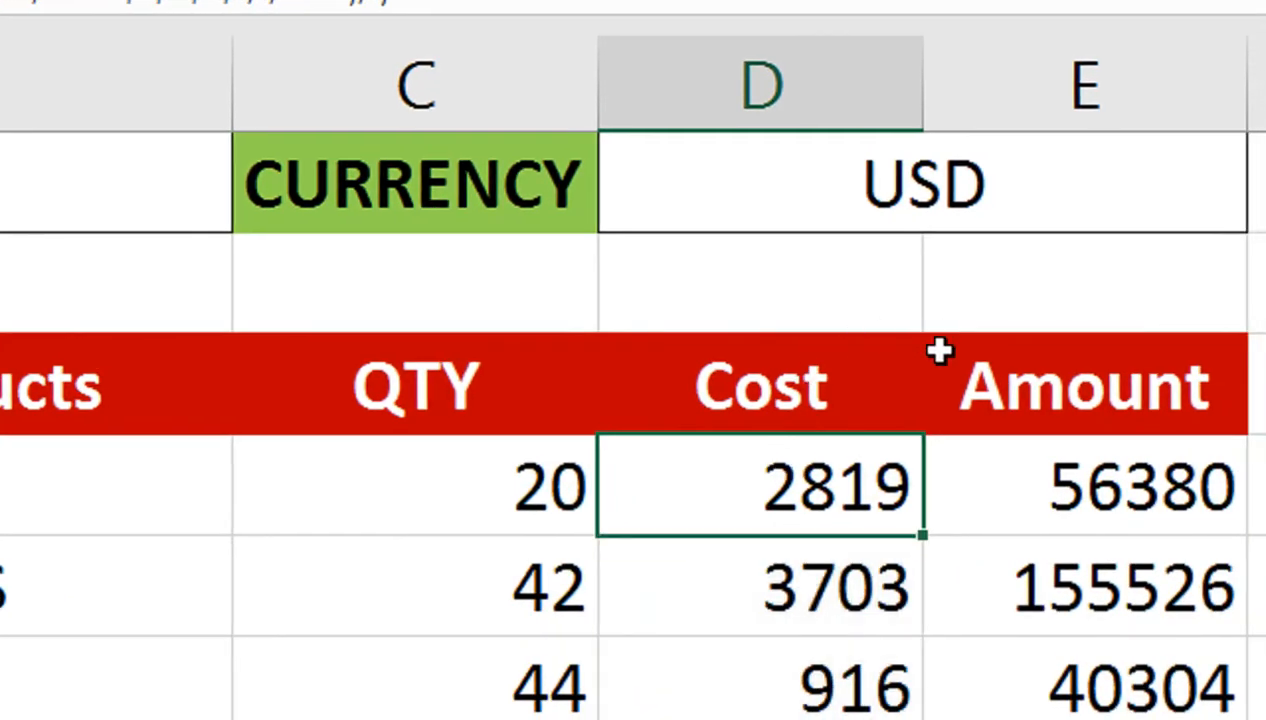
Step: Switch B1 to UK and back to US Dollar to confirm costs recalculate
click(193, 193)
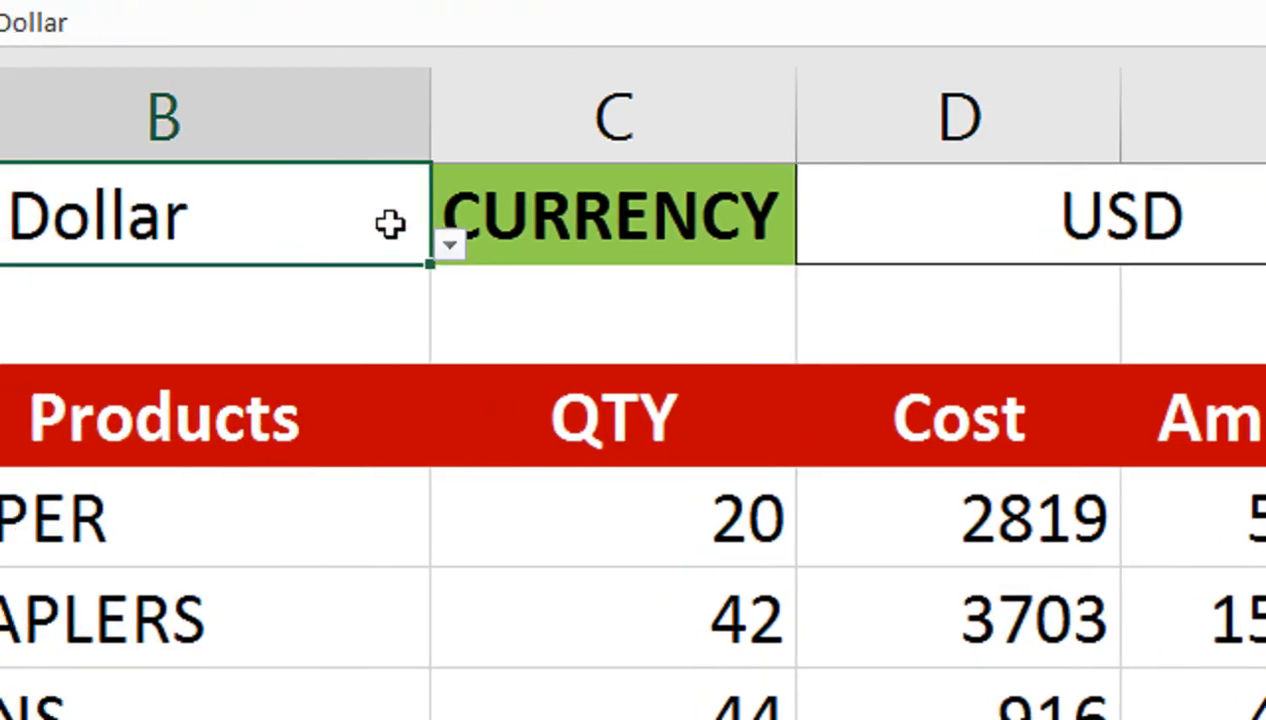
click(449, 254)
click(325, 249)
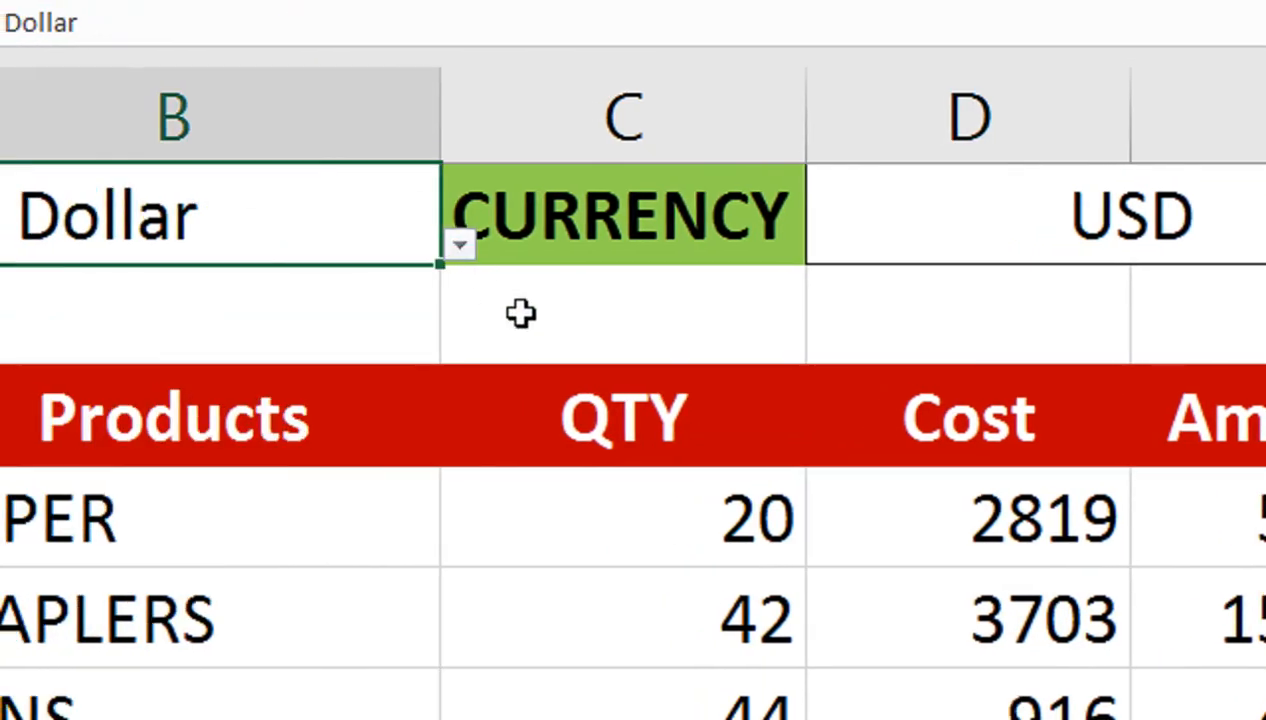
click(460, 250)
click(343, 362)
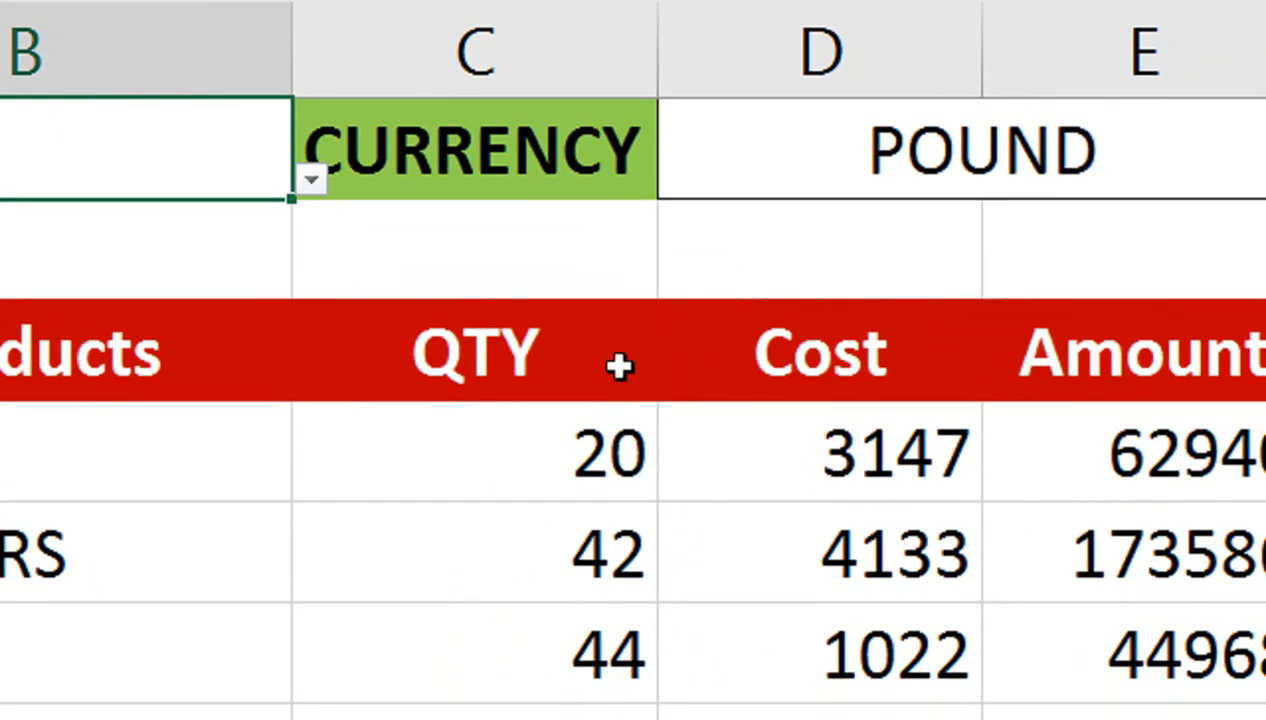
click(311, 180)
click(256, 249)
Step: Select the cost and amount range D4:E7 for conditional formatting
drag(867, 443, 1110, 719)
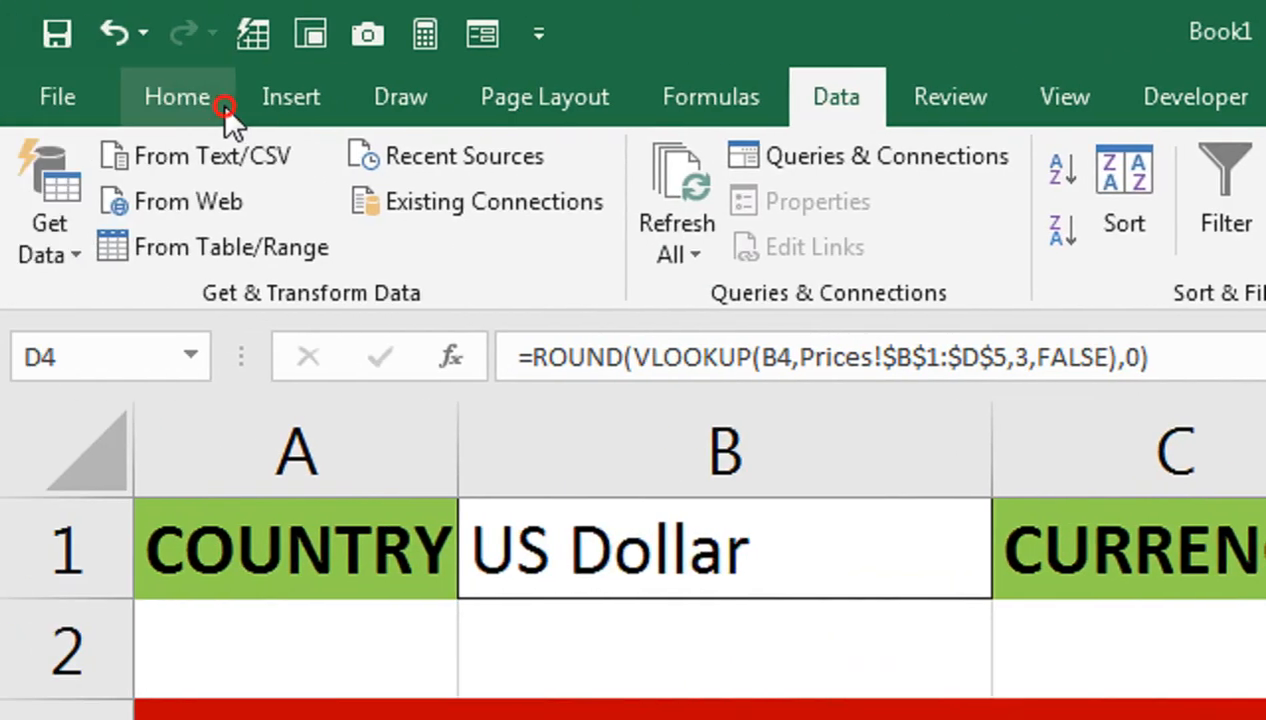
click(228, 110)
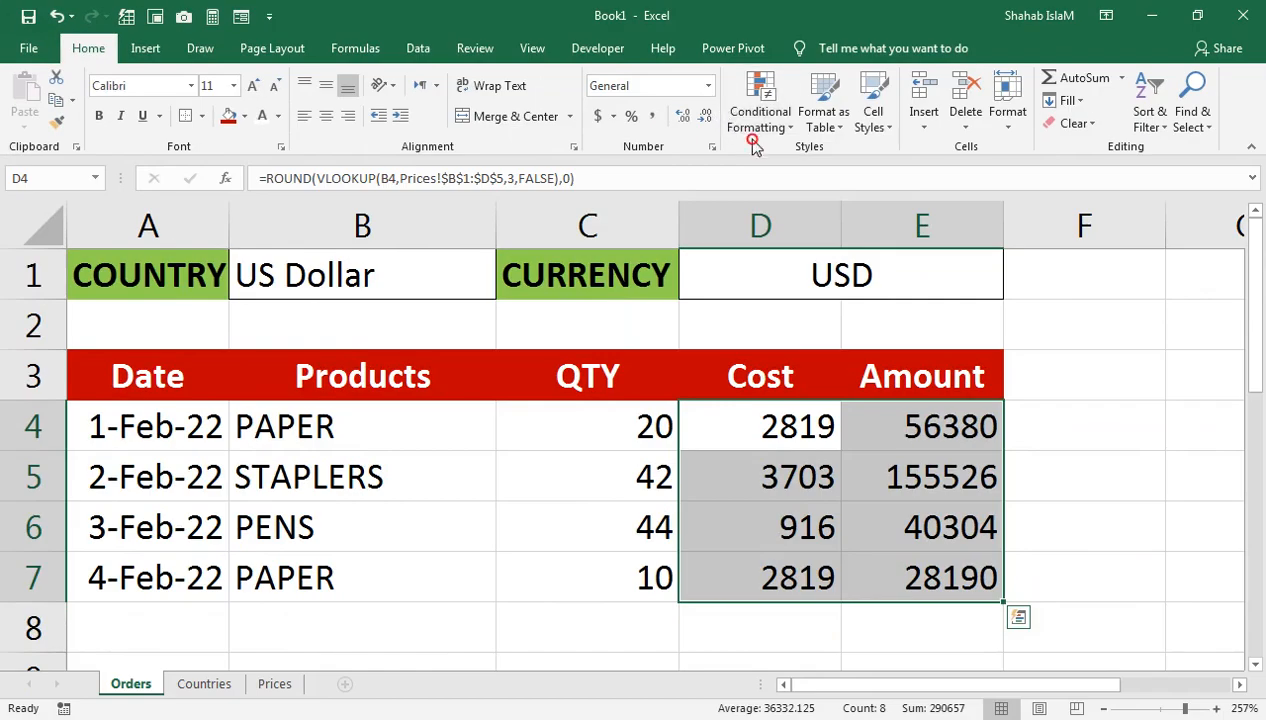
click(755, 131)
Step: Create a new formula-based conditional rule =$D$1="USD"
click(804, 386)
click(805, 376)
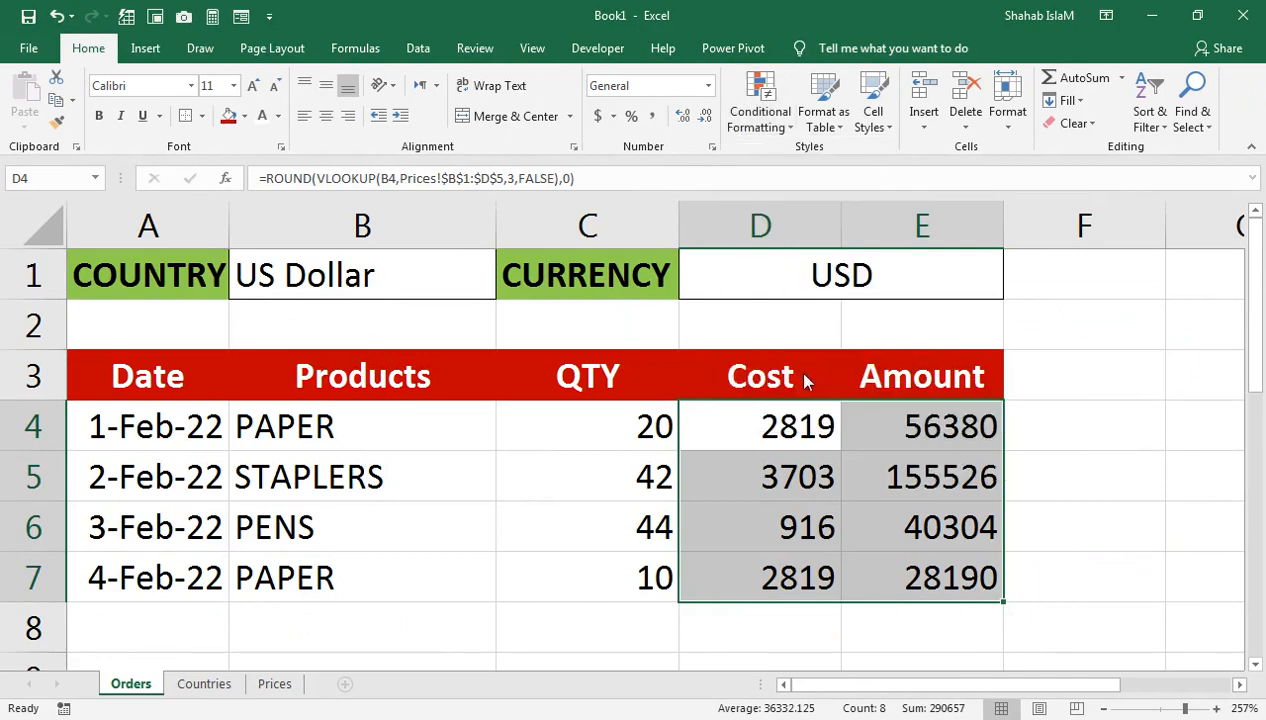
drag(721, 260, 807, 393)
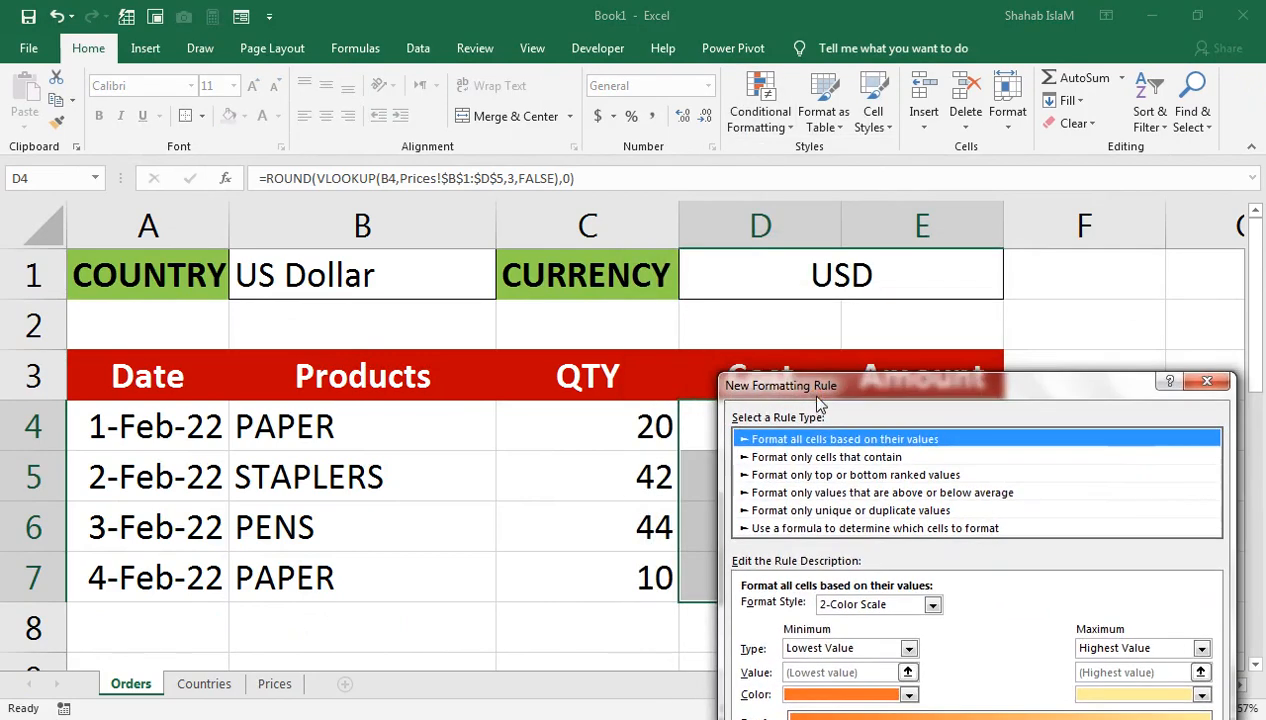
click(650, 430)
click(613, 590)
click(707, 147)
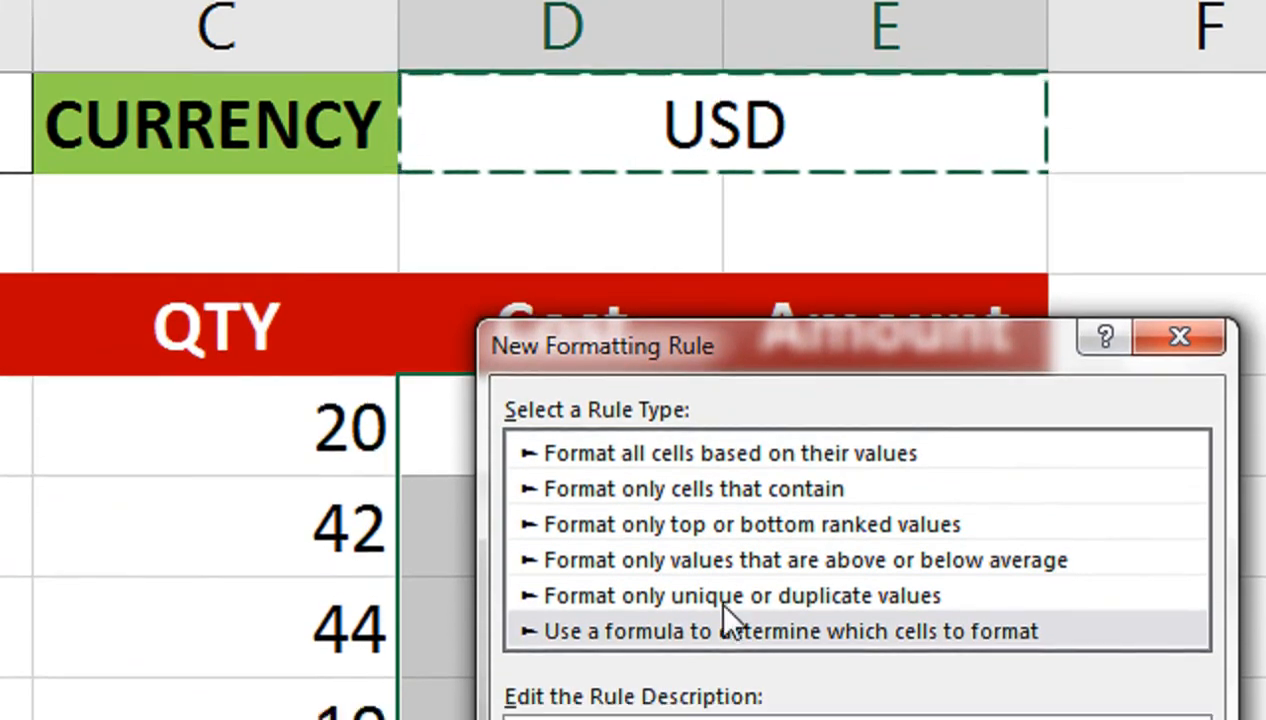
text("usd==)
key(BackSpace)
key(BackSpace)
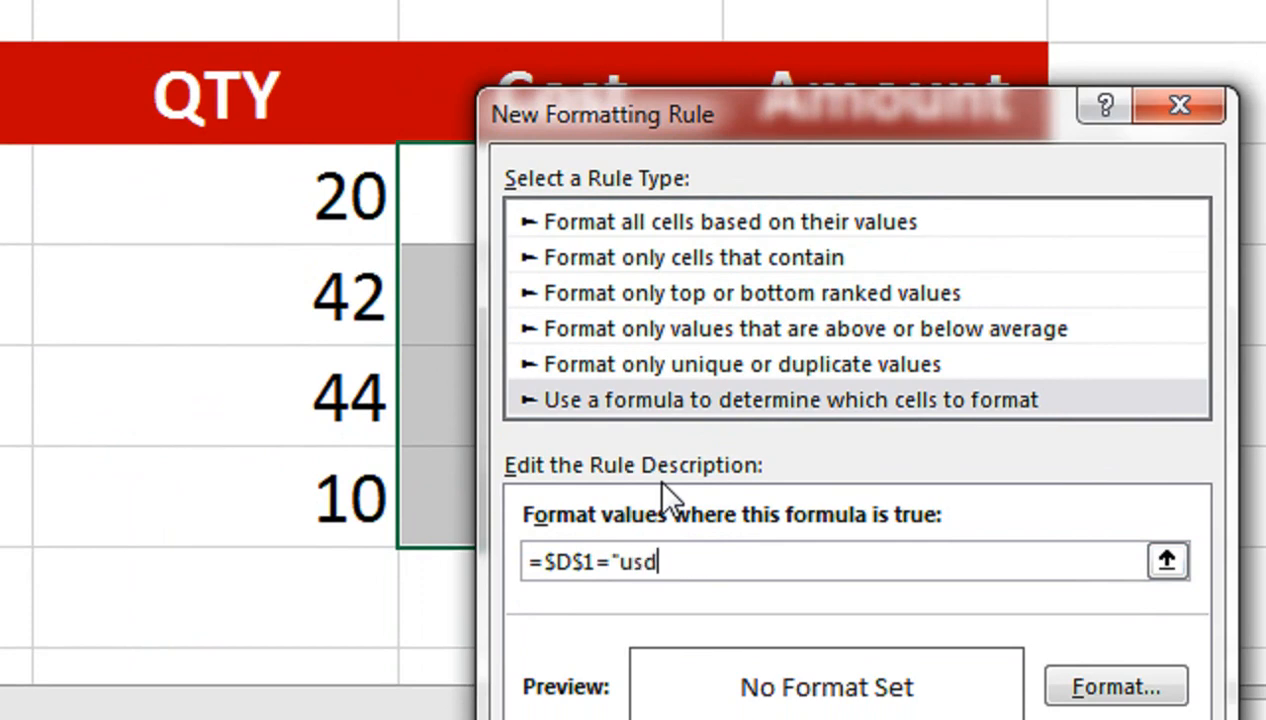
text(")
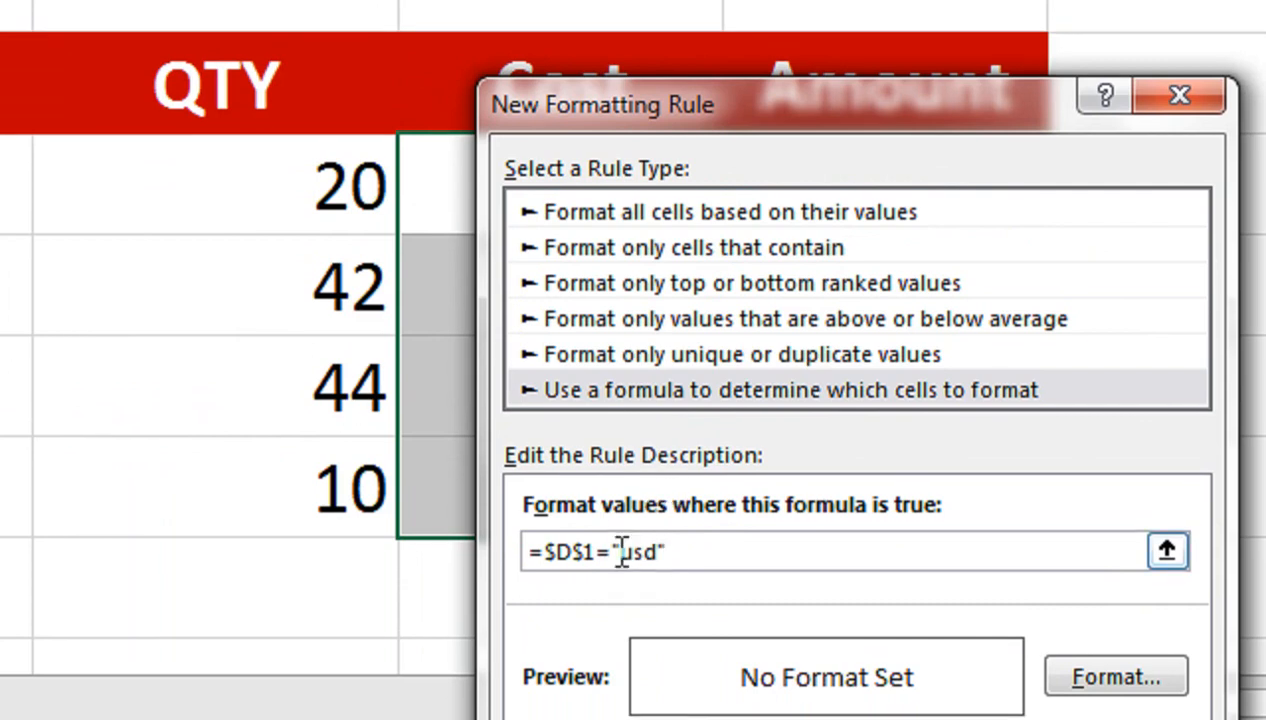
click(658, 553)
key(BackSpace)
key(BackSpace)
key(BackSpace)
key(BackSpace)
text(USD")
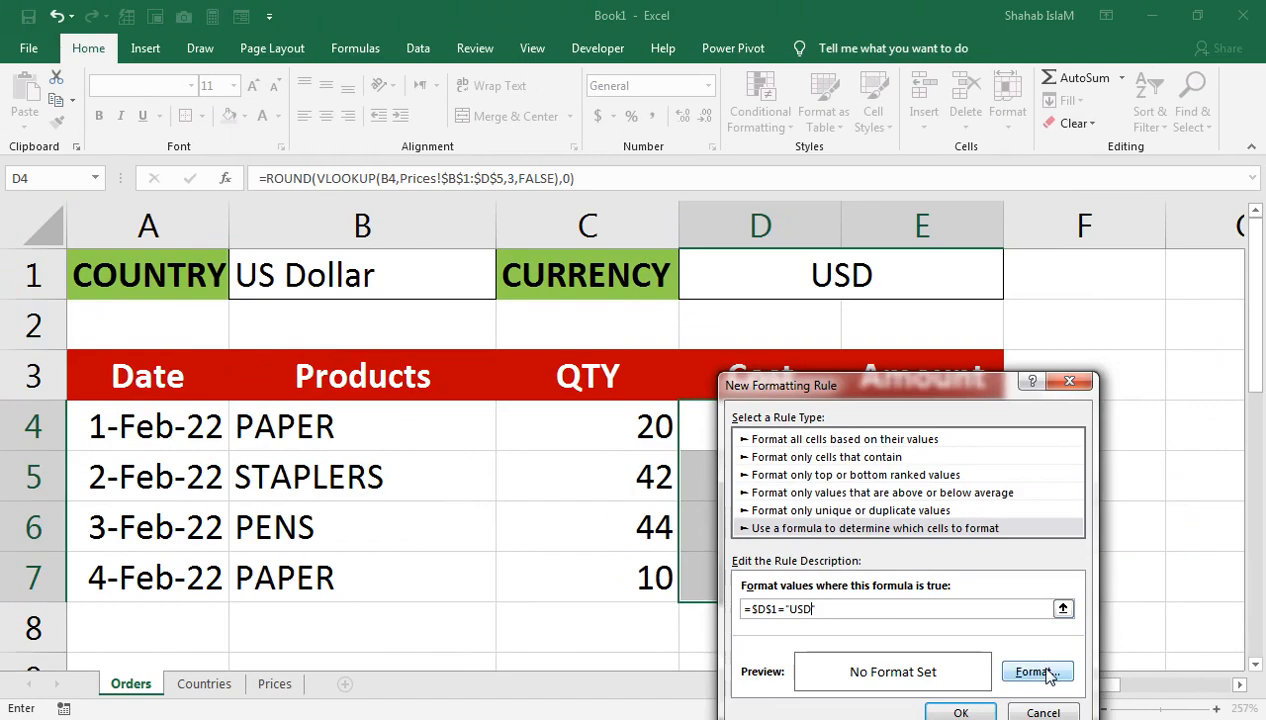
Step: Format the USD rule as Currency with the plain $ symbol and save it
click(1118, 663)
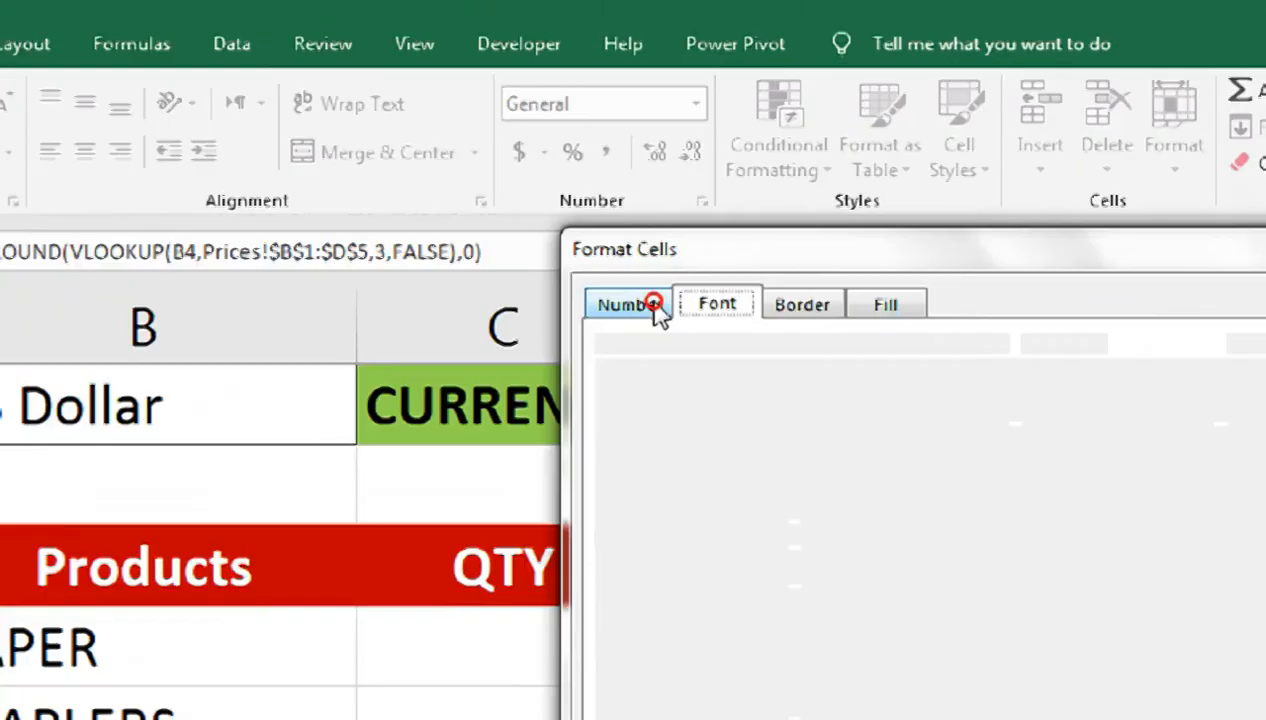
click(666, 212)
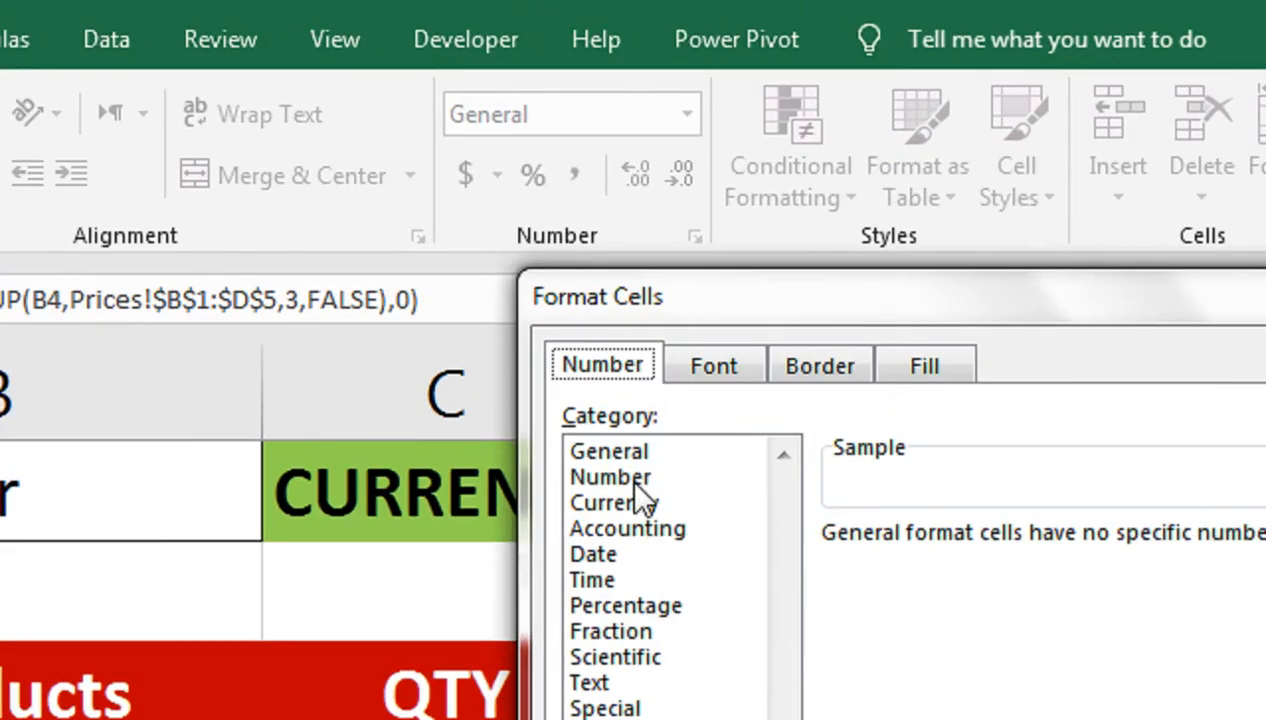
click(636, 485)
click(612, 503)
click(952, 500)
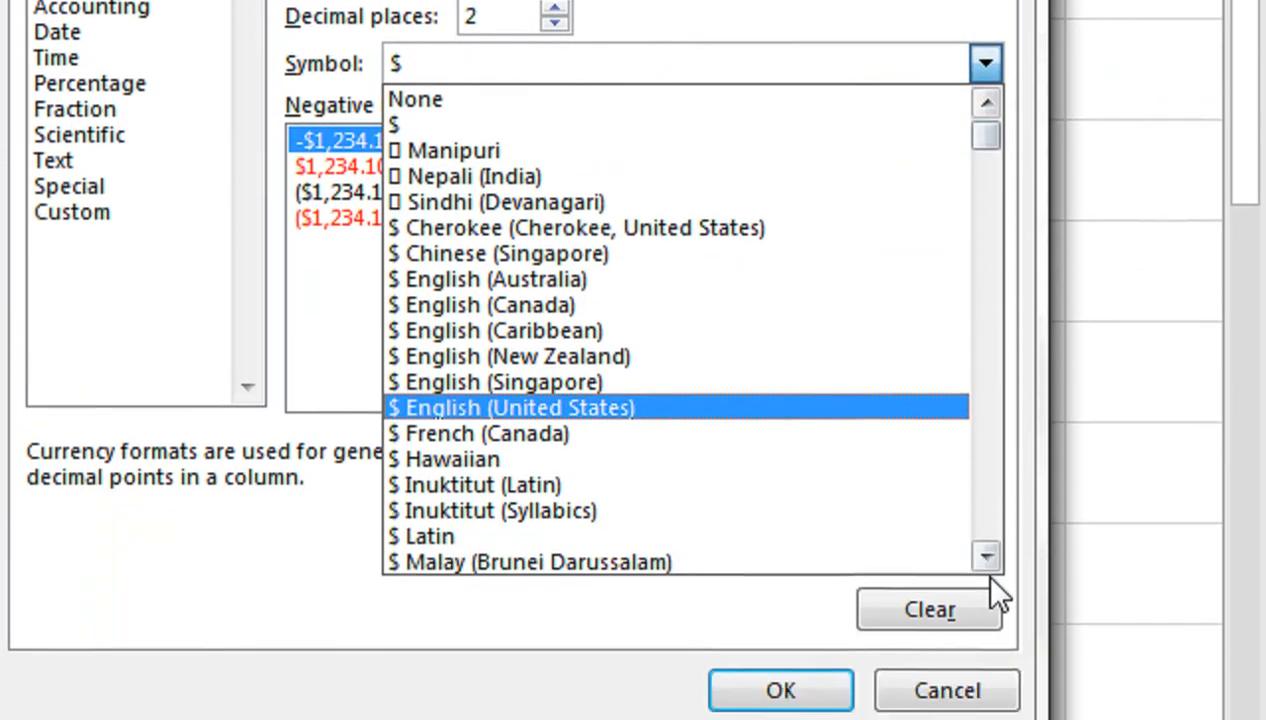
click(987, 533)
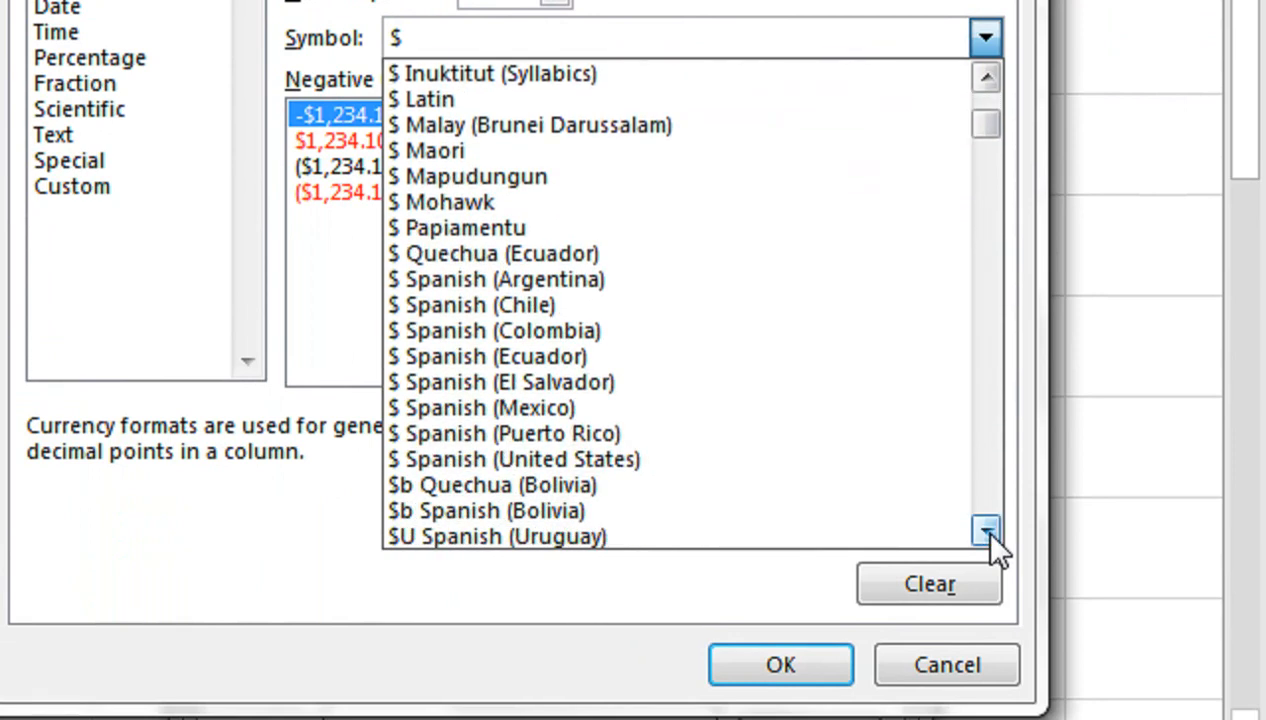
click(987, 533)
click(987, 533)
click(987, 533)
click(987, 533)
click(987, 533)
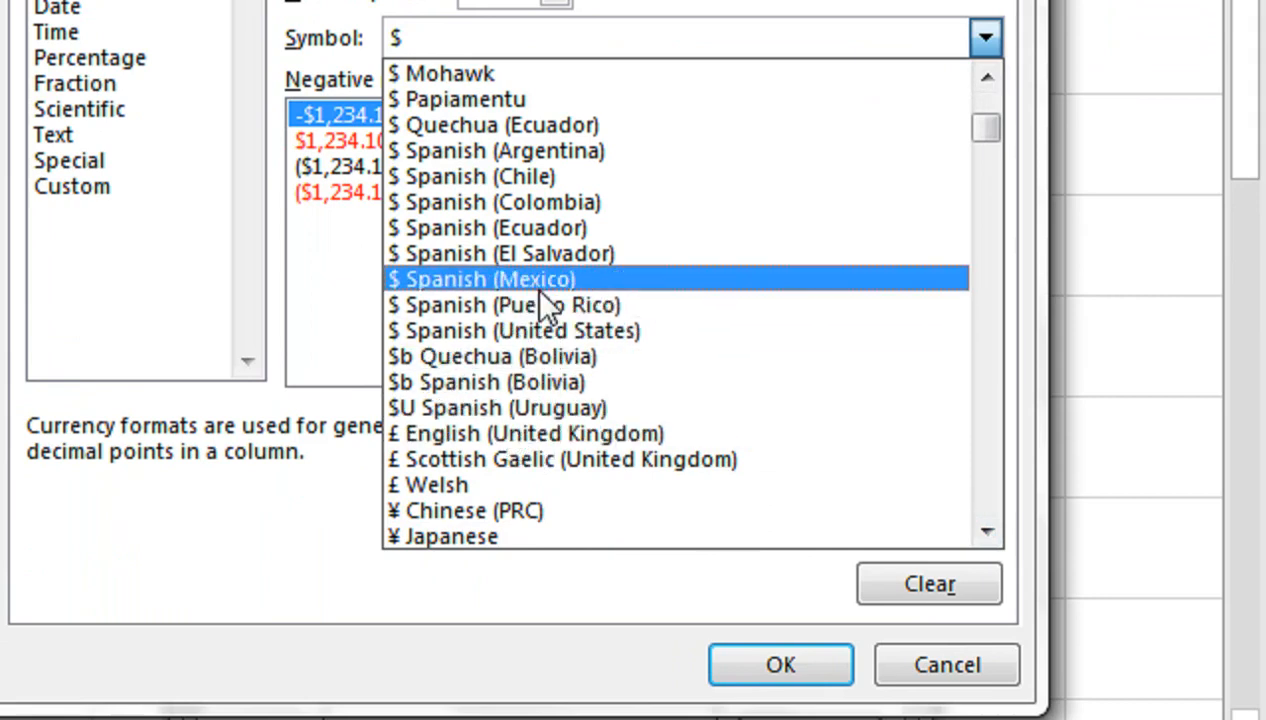
click(984, 531)
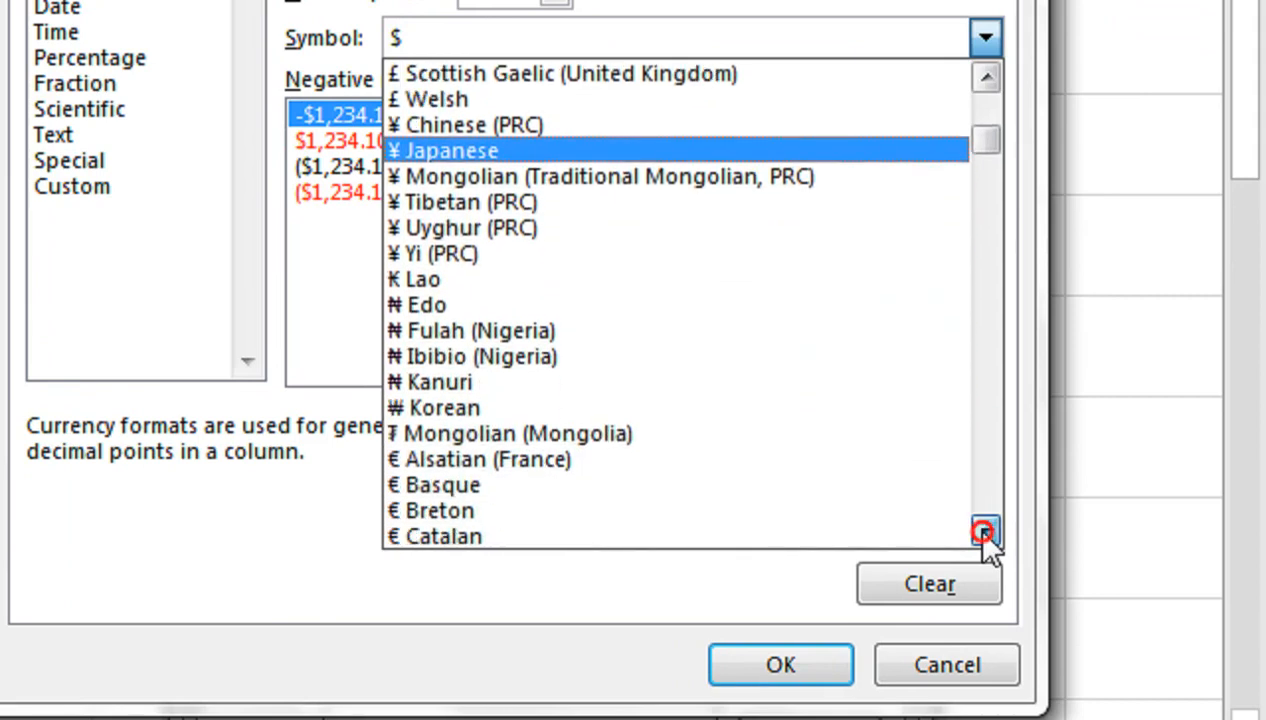
click(987, 154)
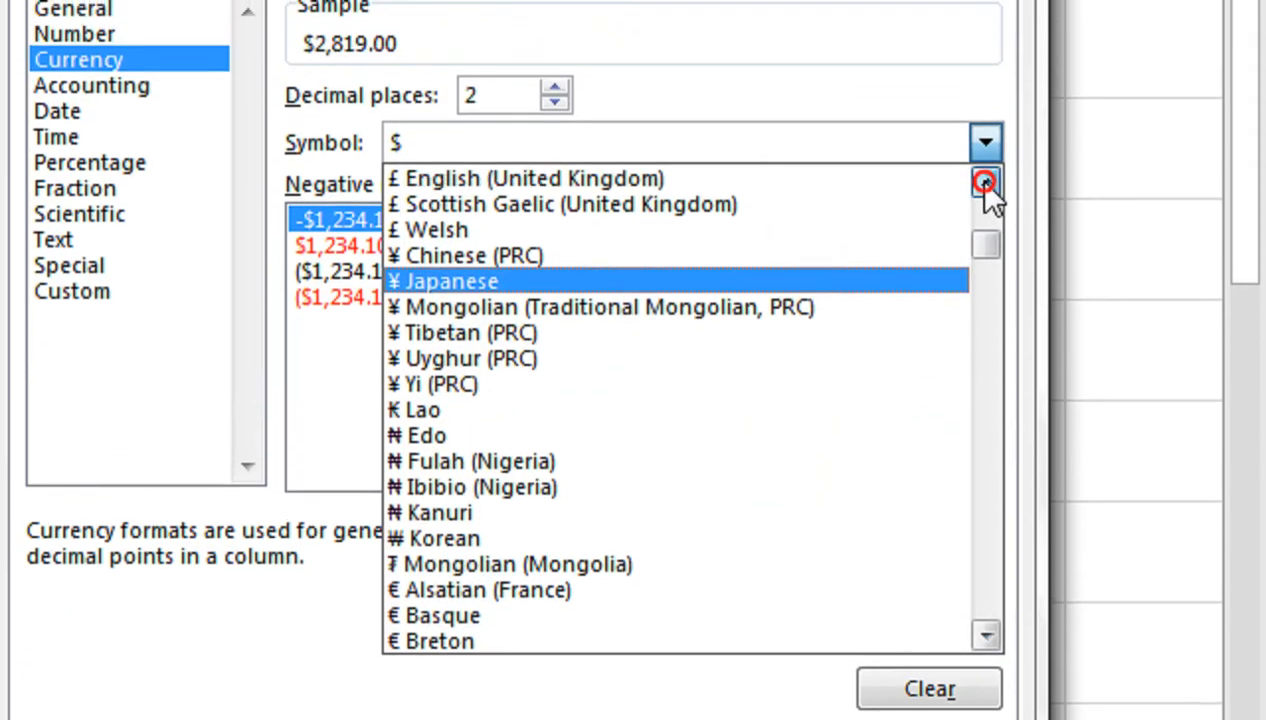
click(985, 182)
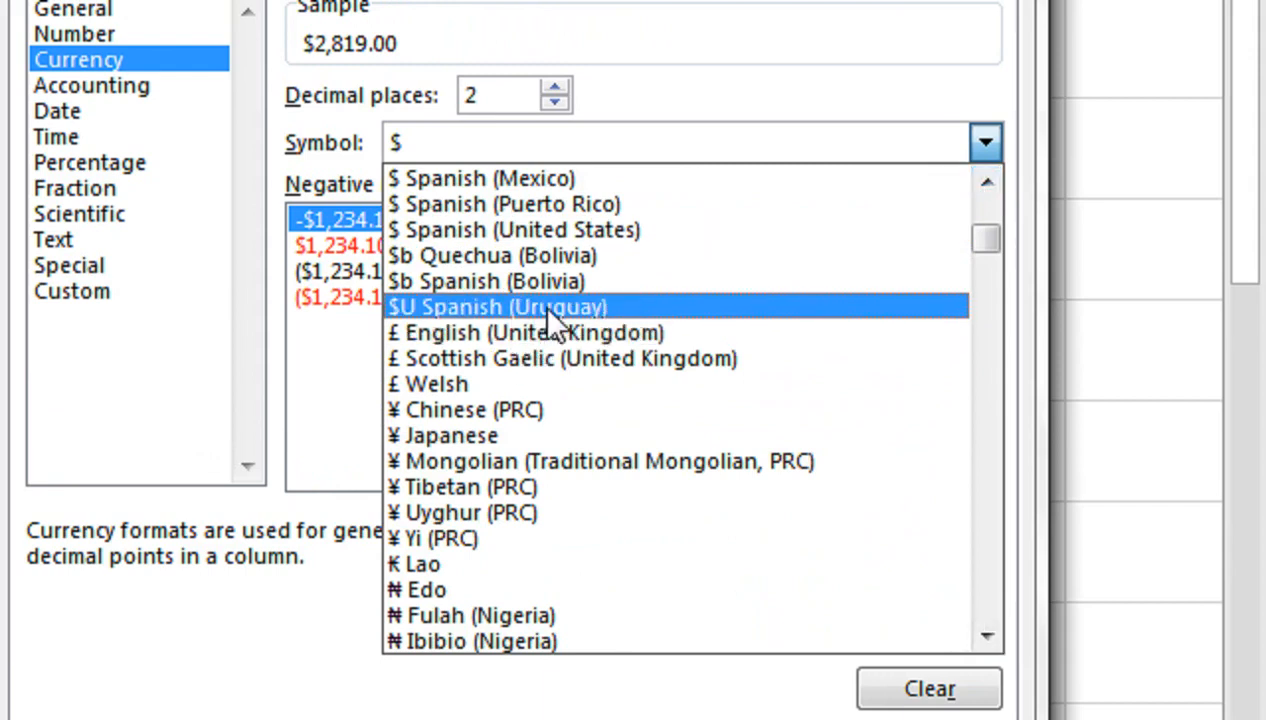
click(742, 290)
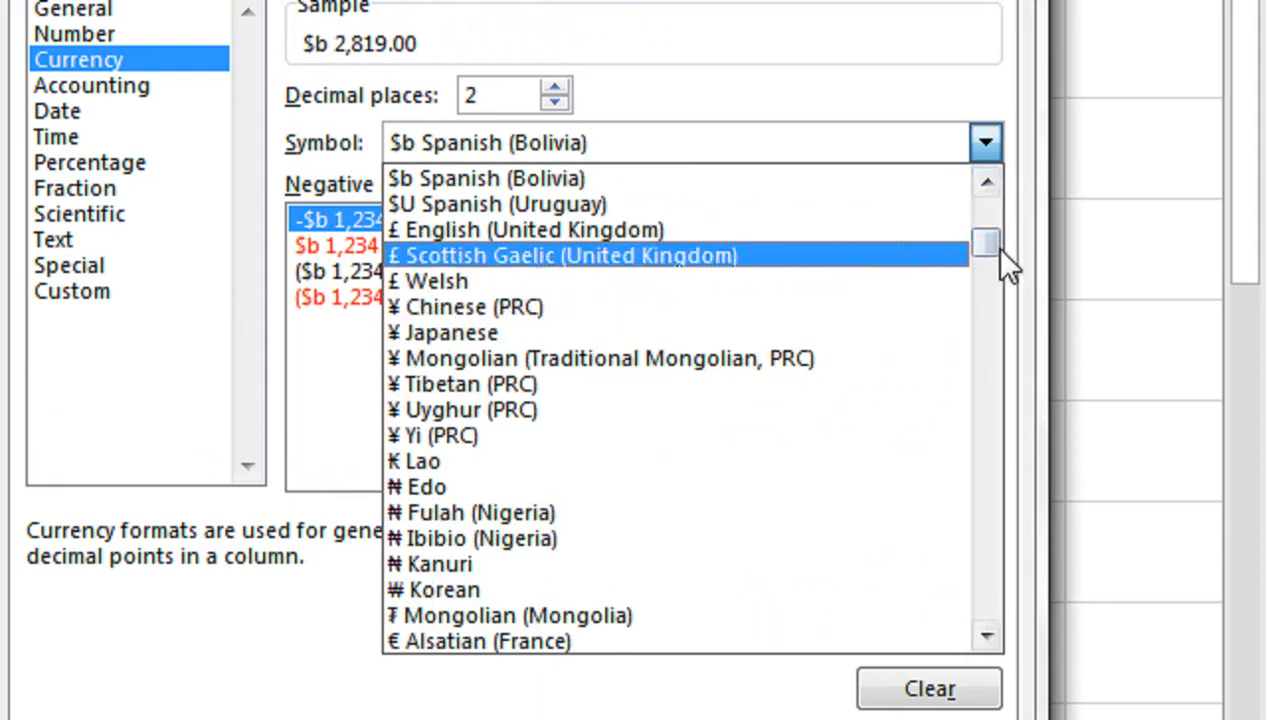
drag(987, 240, 985, 203)
click(540, 205)
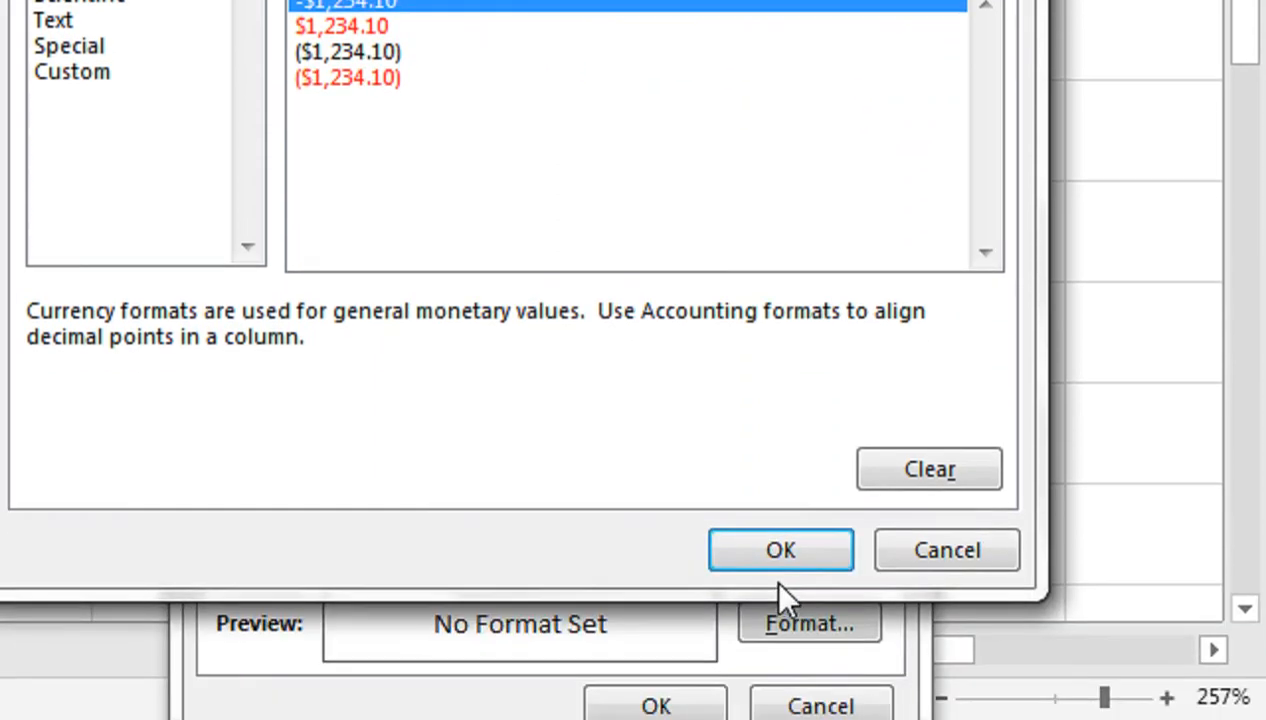
click(760, 555)
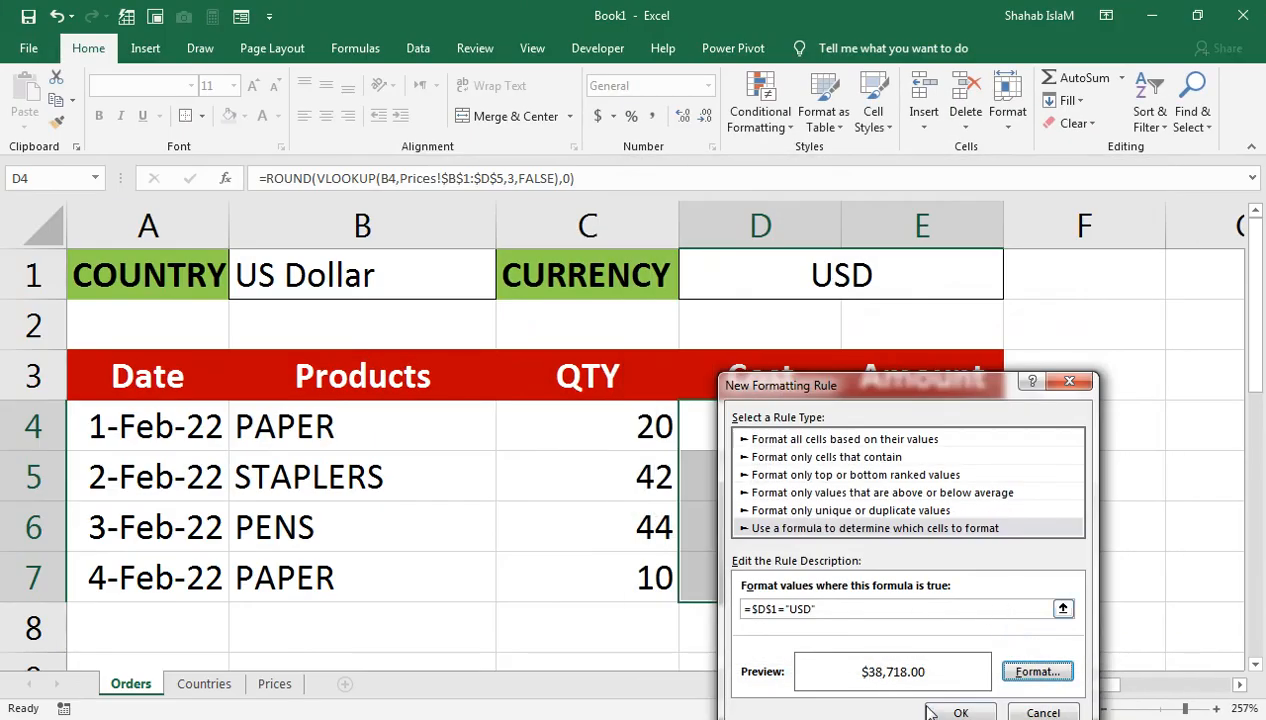
click(955, 712)
Step: Autofit Amount column E to the dollar values and check the formatted cost in D4
click(990, 232)
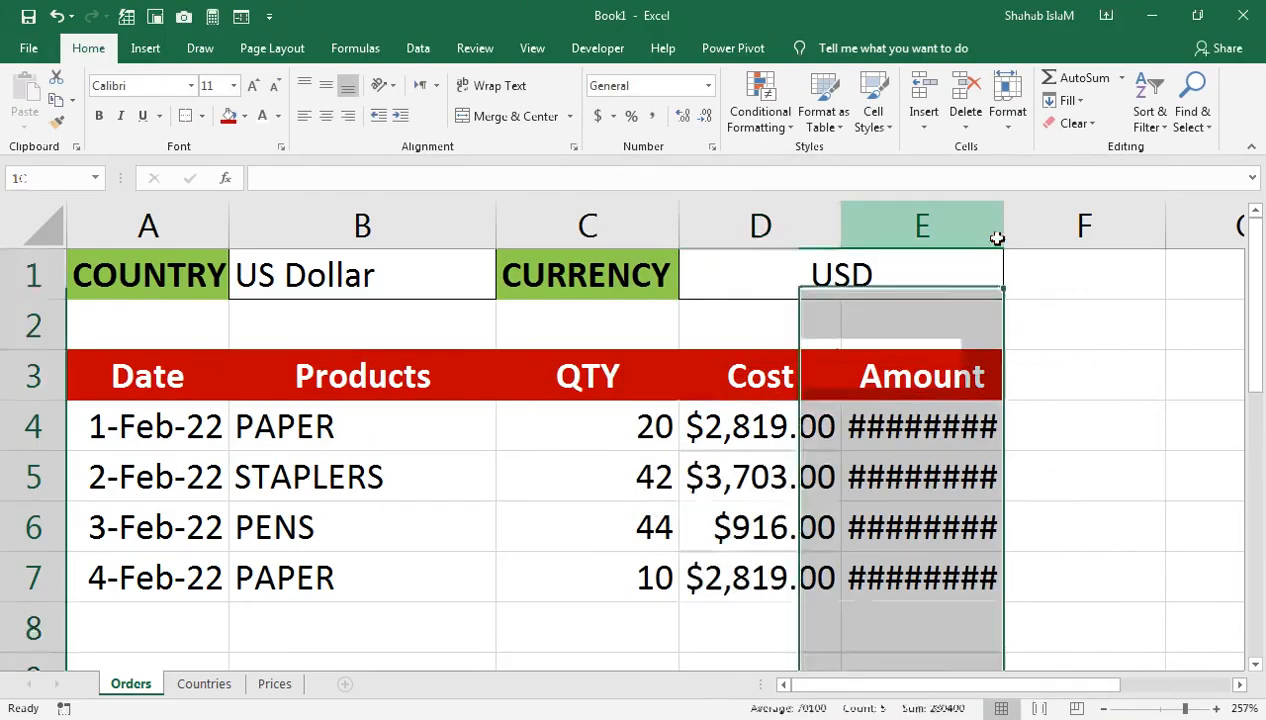
double_click(1003, 240)
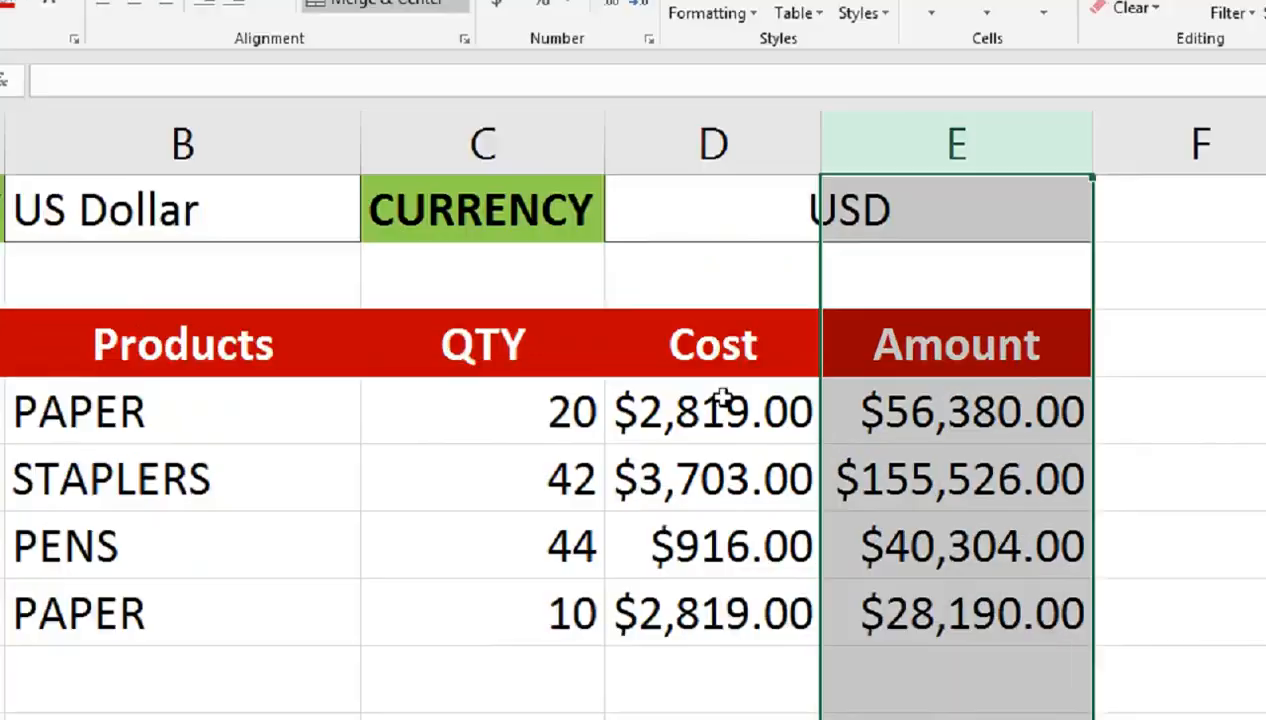
click(725, 400)
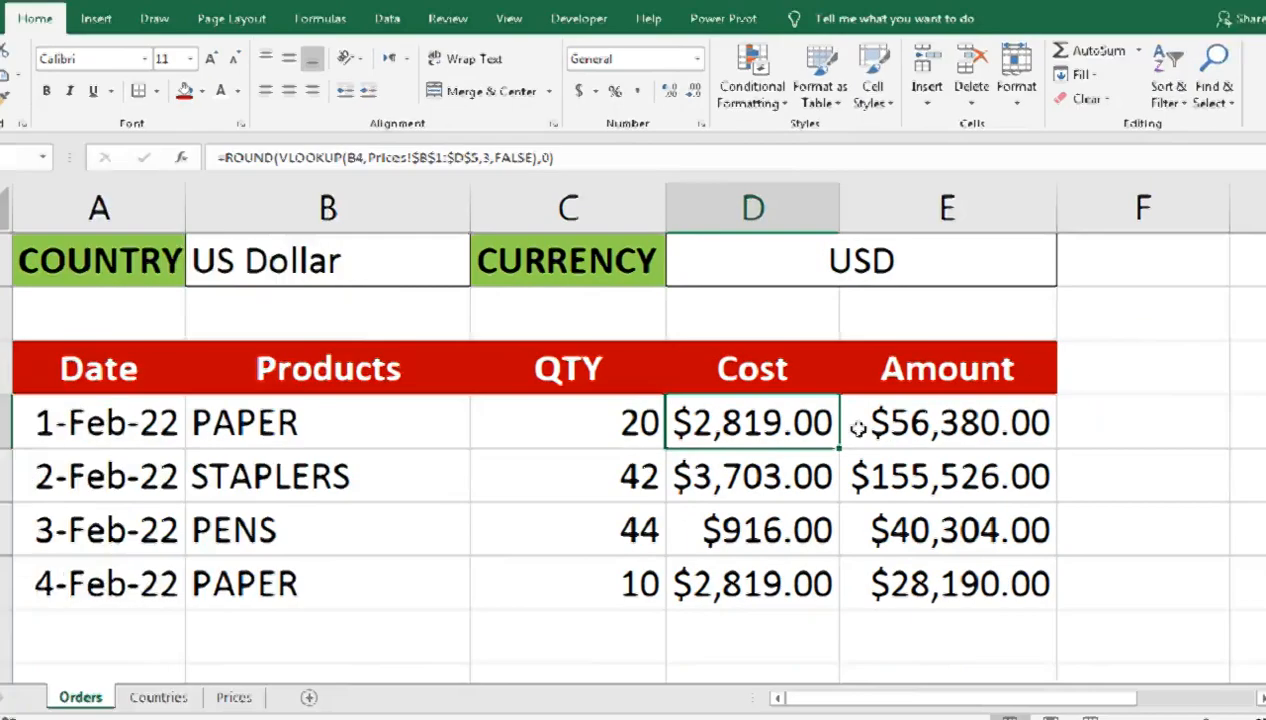
click(441, 278)
click(481, 276)
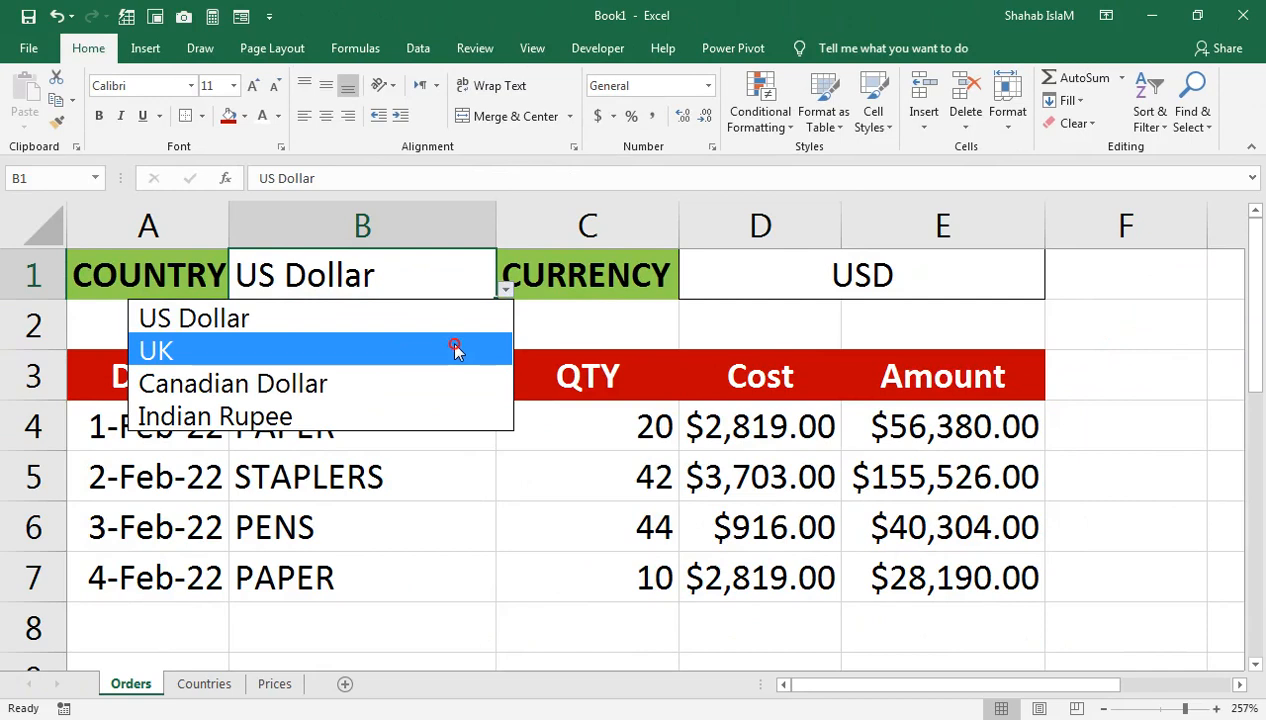
Step: Switch the country to UK, select D4:E7 and start a new formula-based rule
click(455, 347)
drag(754, 410, 880, 565)
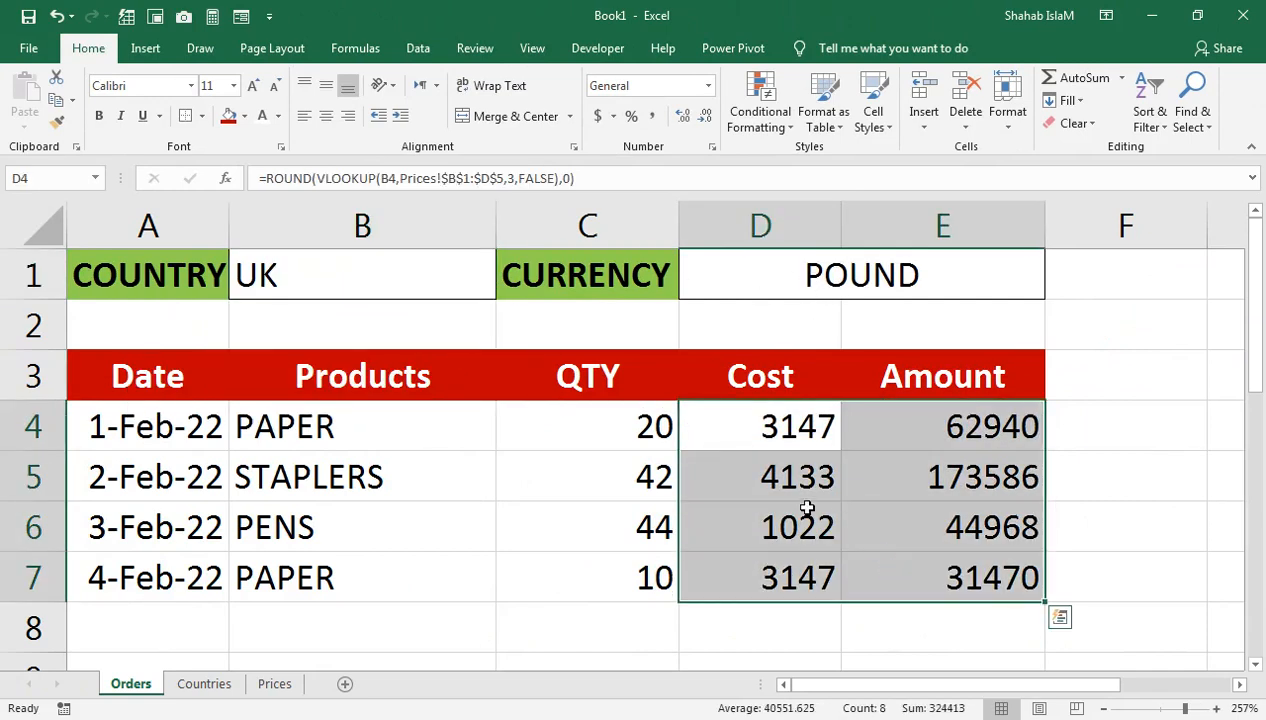
click(760, 100)
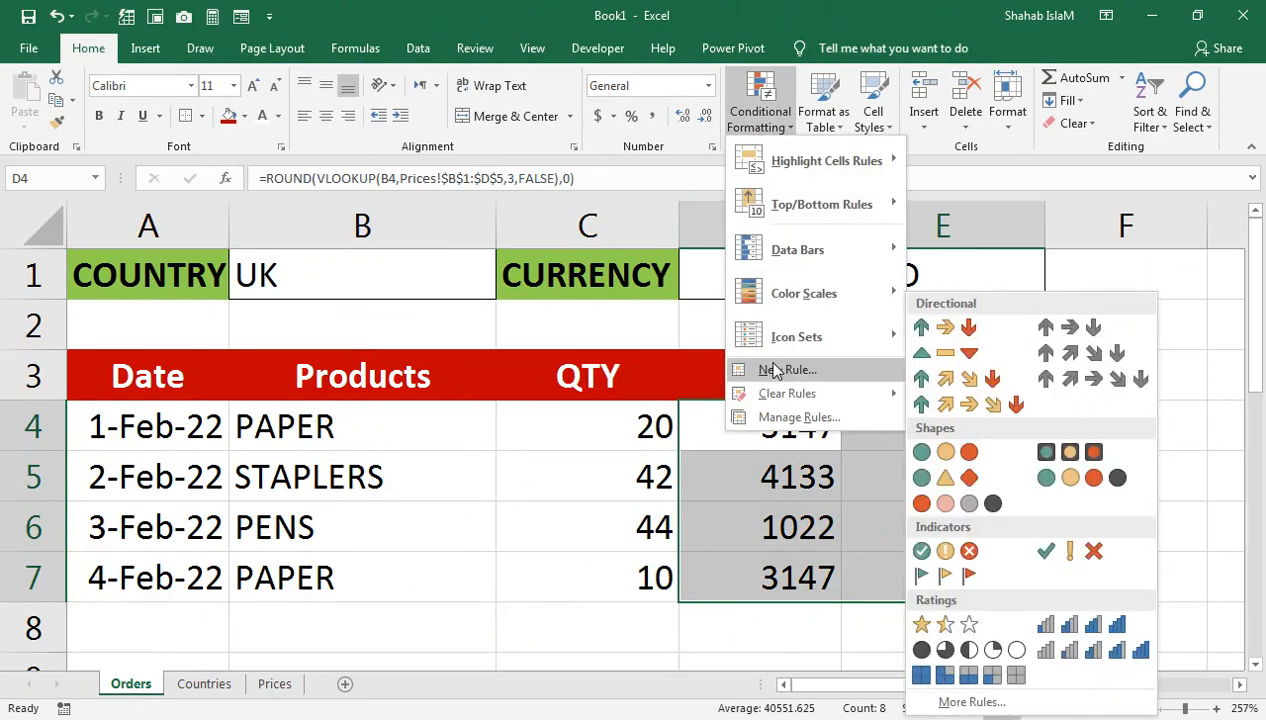
click(776, 370)
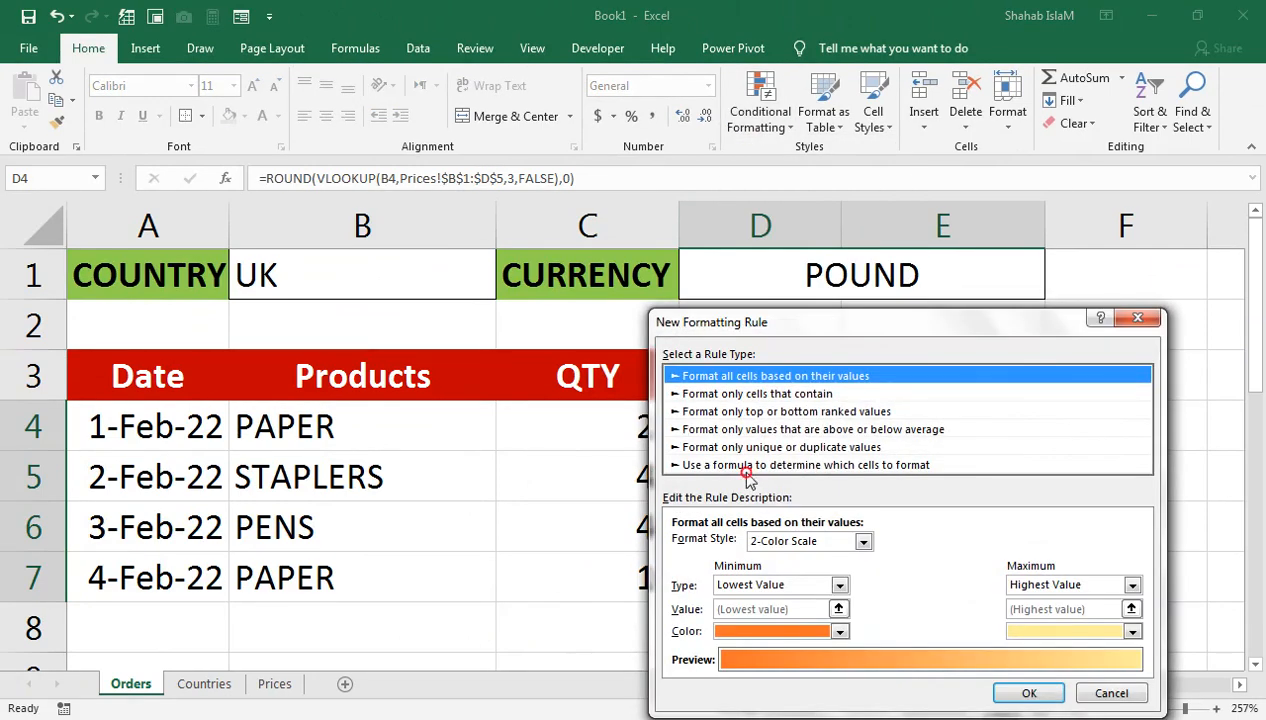
click(746, 472)
Step: Enter the rule formula =$D$1="POUND" and choose Currency in its format settings
click(748, 544)
text(=)
click(792, 283)
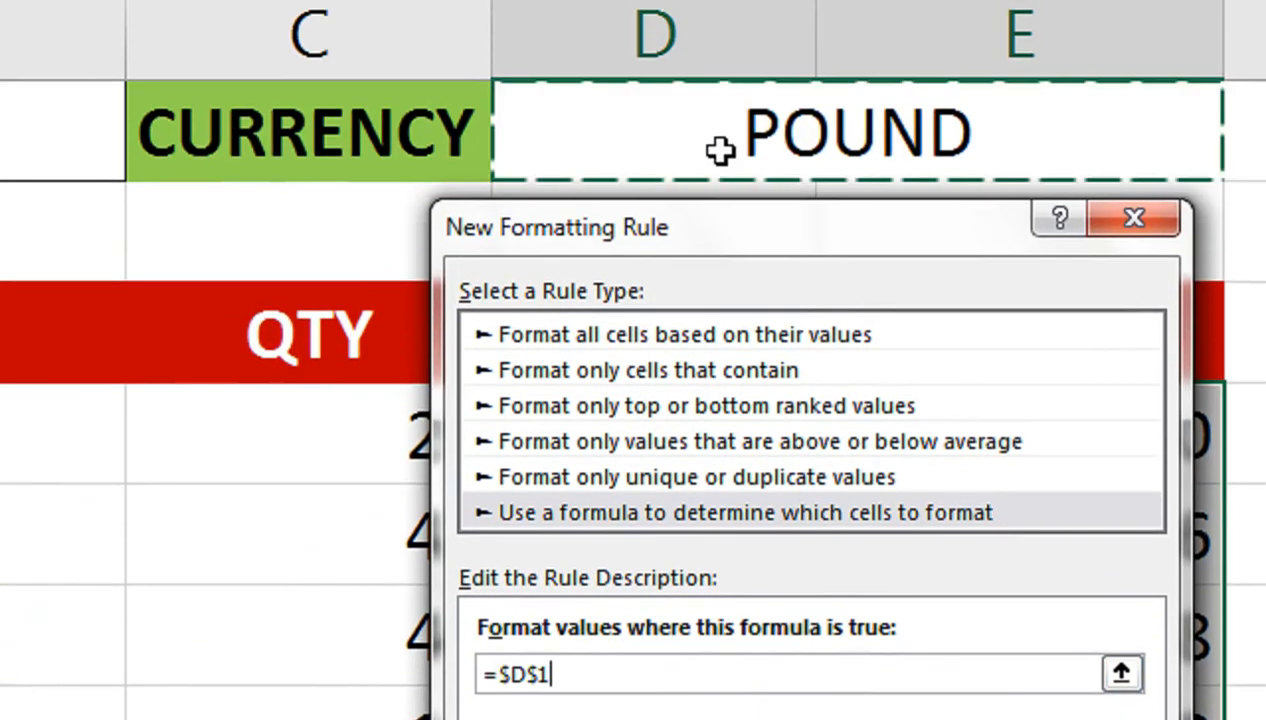
text(="POUND")
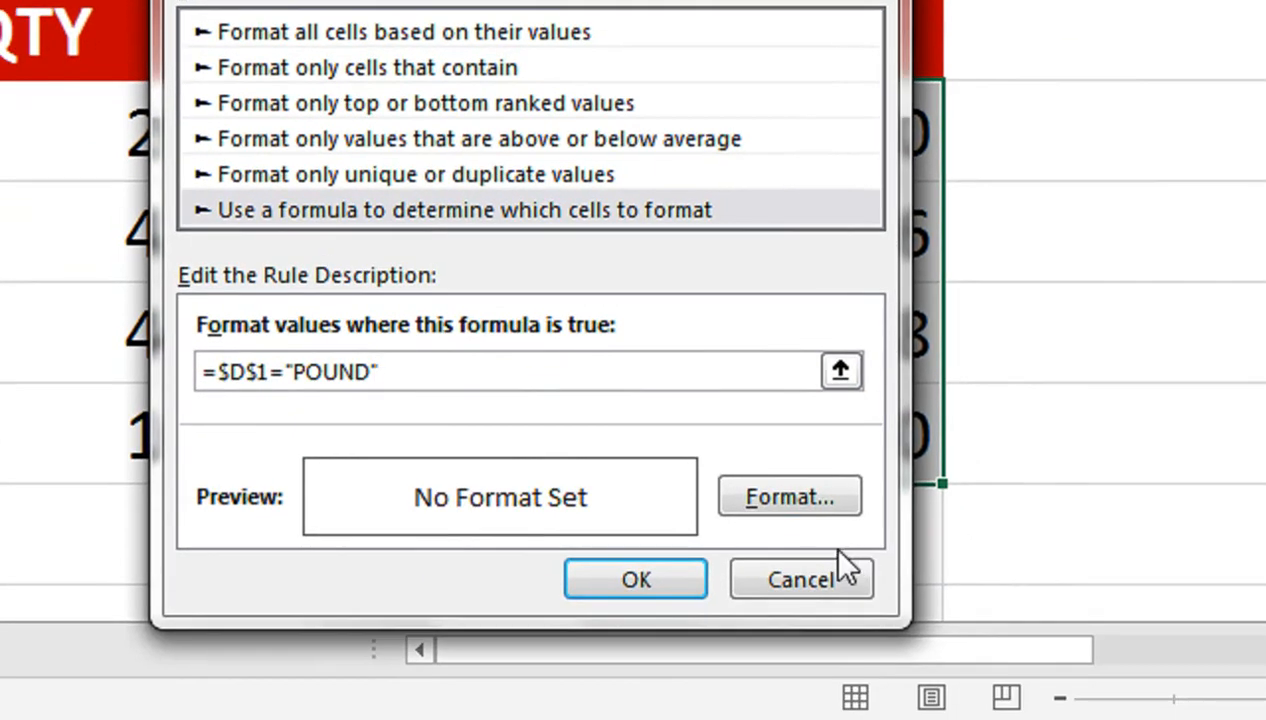
click(1112, 716)
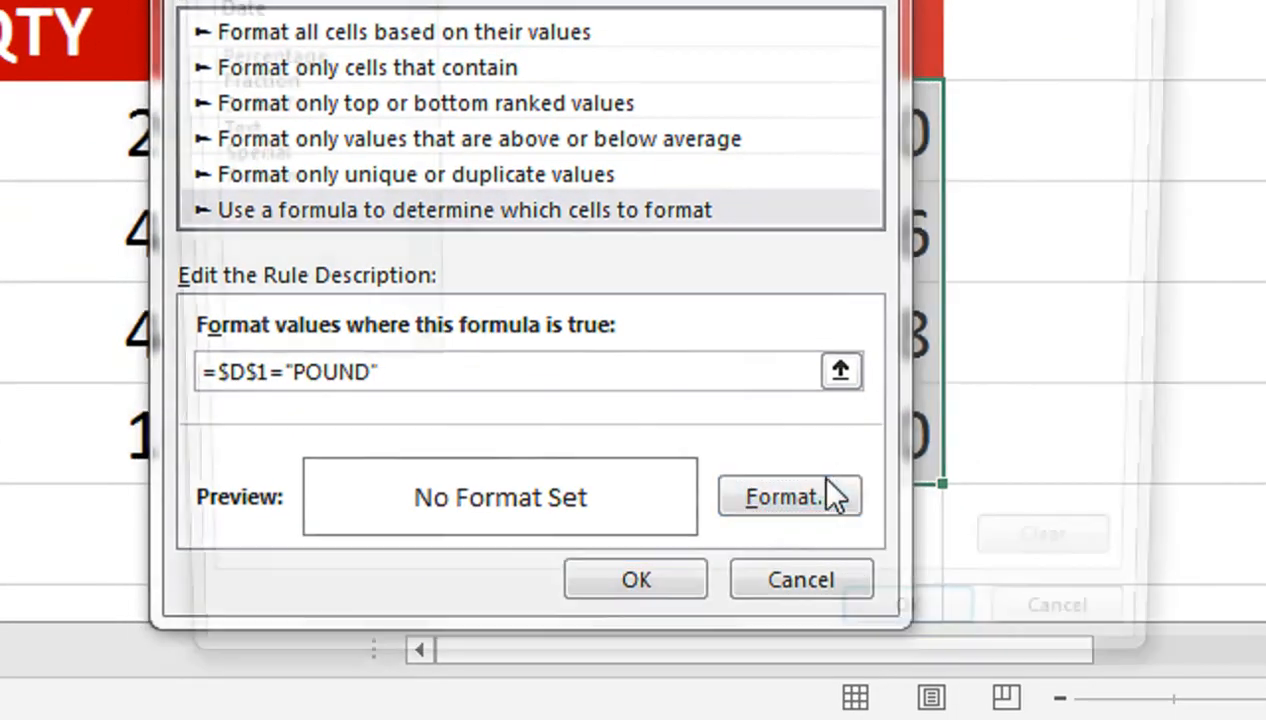
click(333, 311)
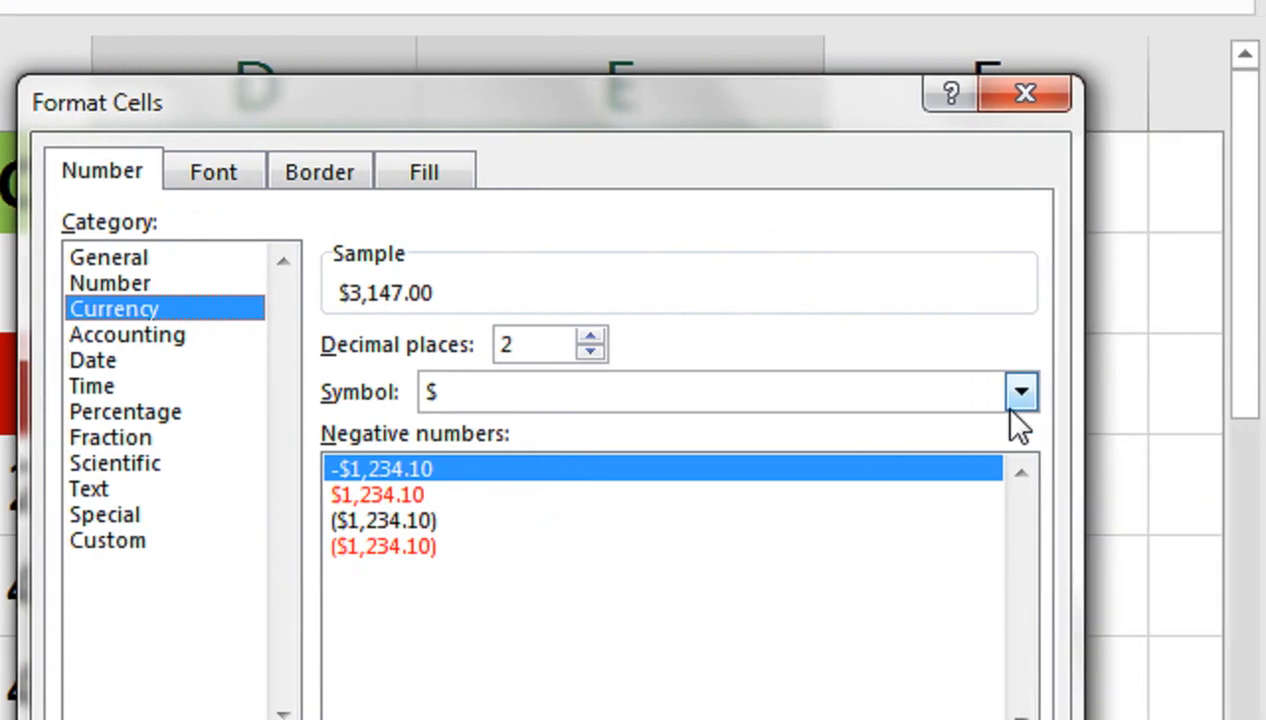
Step: Pick the £ English (United Kingdom) currency symbol for the POUND rule
click(1222, 392)
drag(1021, 466, 1010, 490)
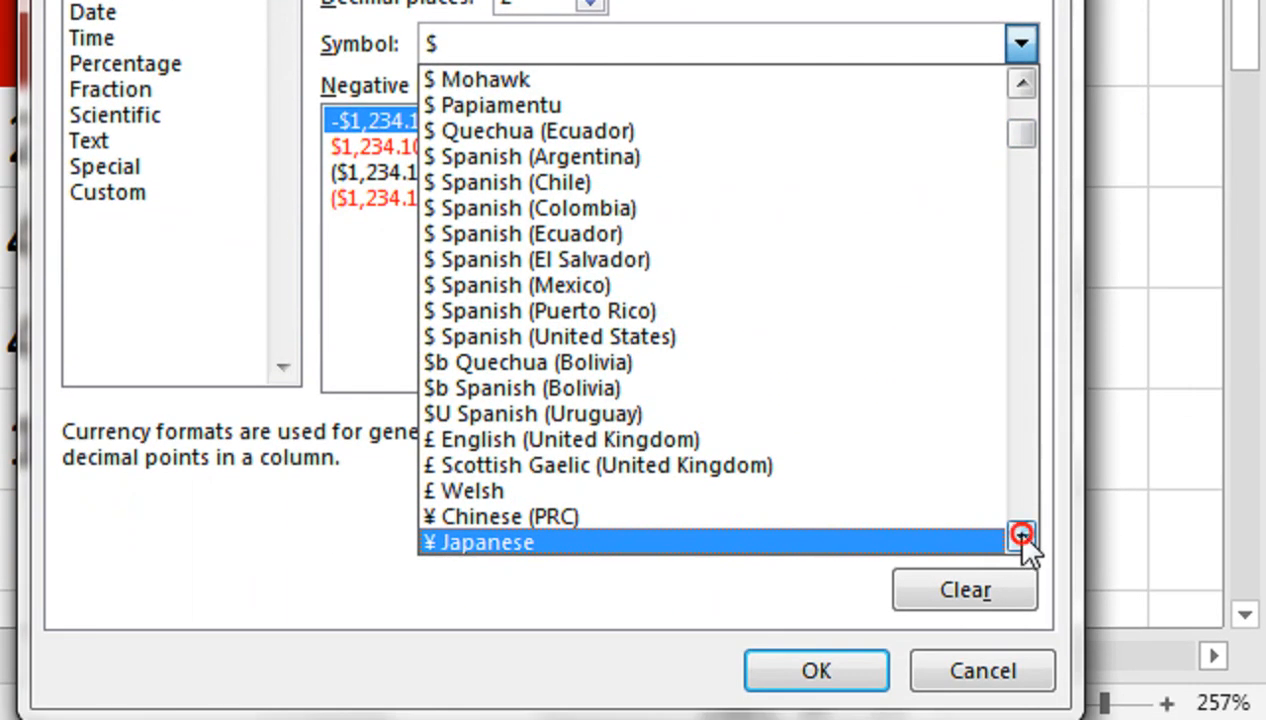
click(1022, 683)
click(1022, 683)
click(1022, 536)
click(1022, 536)
click(1022, 536)
click(1022, 536)
click(1022, 536)
click(1022, 536)
click(1022, 536)
click(1022, 536)
click(1022, 536)
click(1022, 536)
click(1022, 536)
click(1022, 536)
click(1022, 536)
click(1022, 536)
click(1022, 536)
click(1022, 534)
click(1022, 534)
click(1022, 534)
click(1022, 534)
drag(1022, 250, 1040, 203)
click(1022, 626)
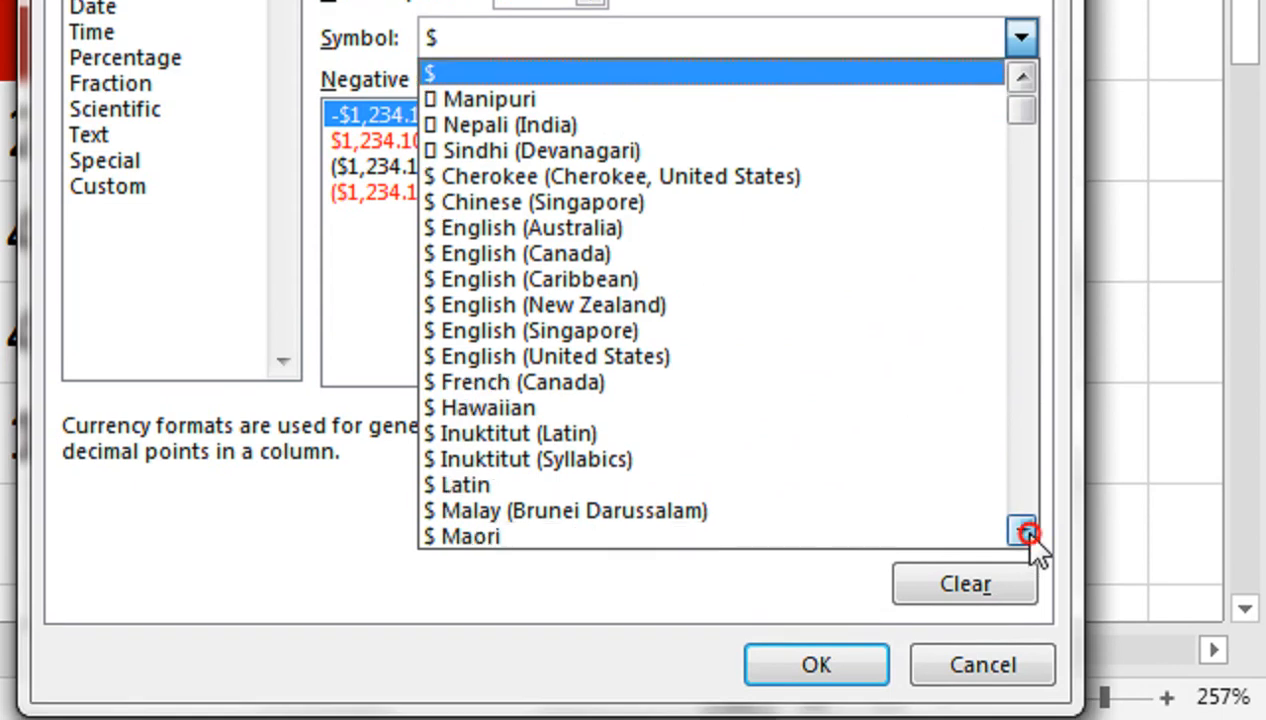
click(1024, 533)
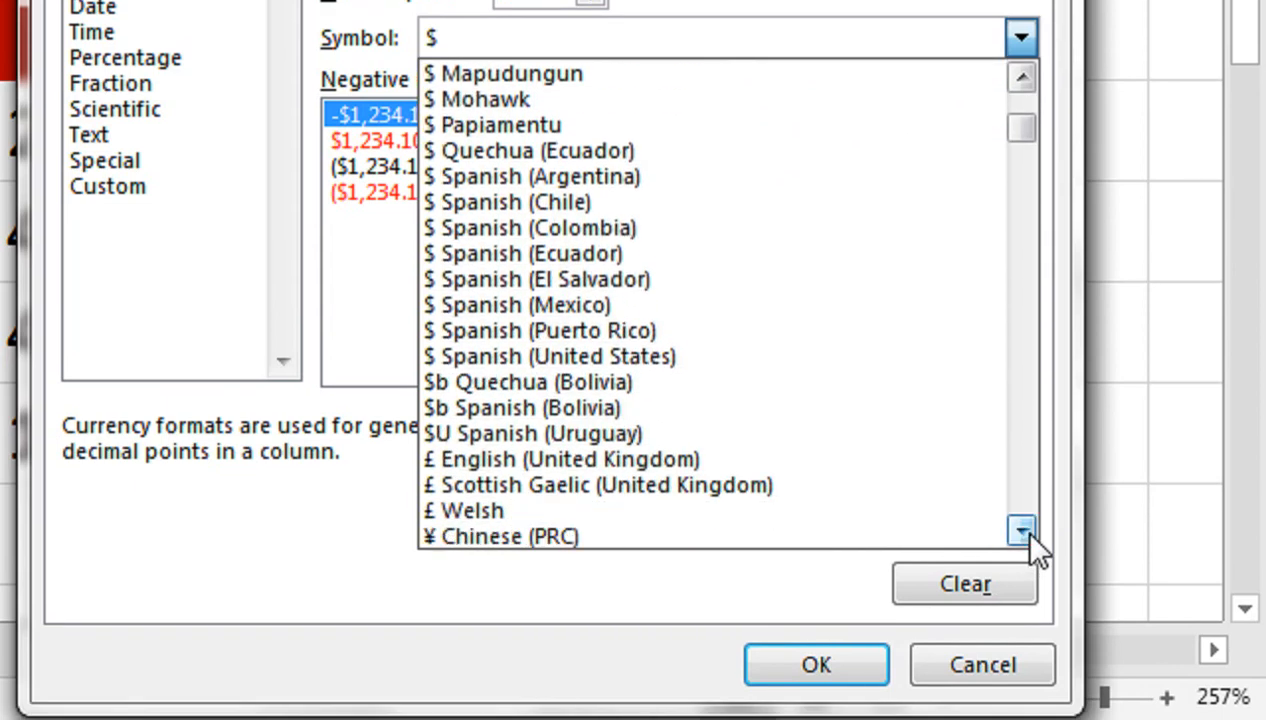
click(1024, 533)
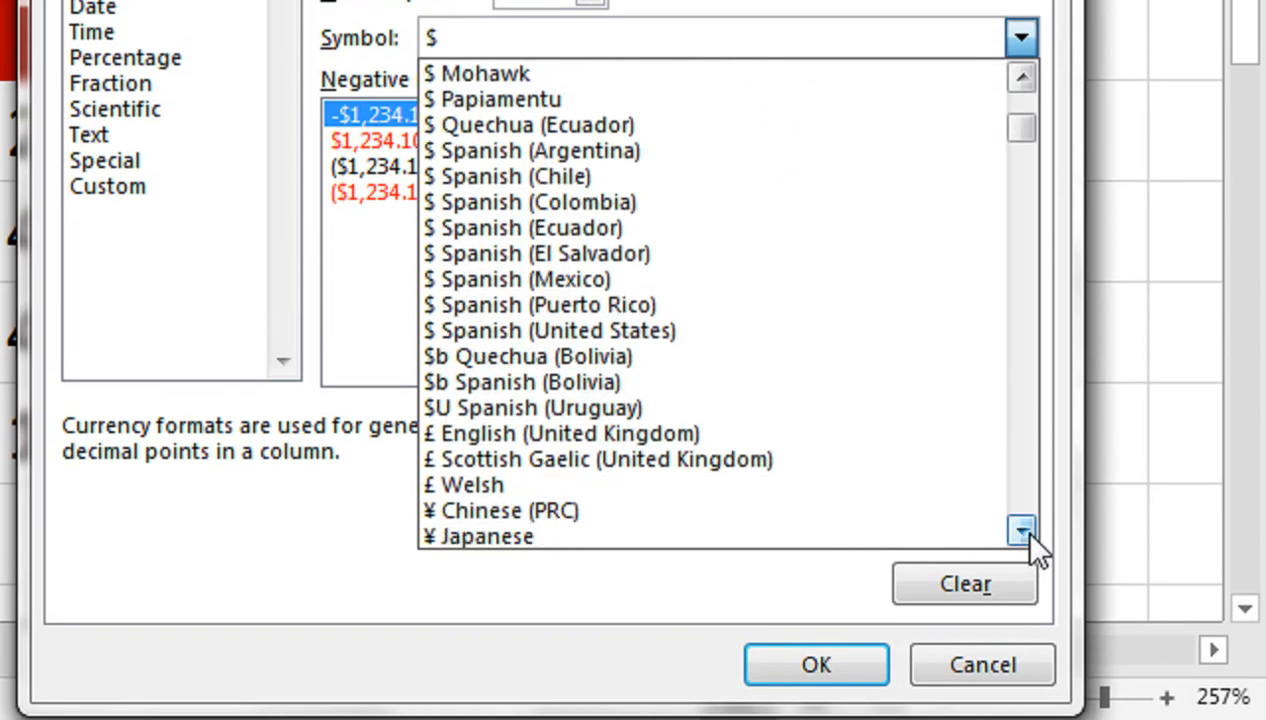
click(1024, 533)
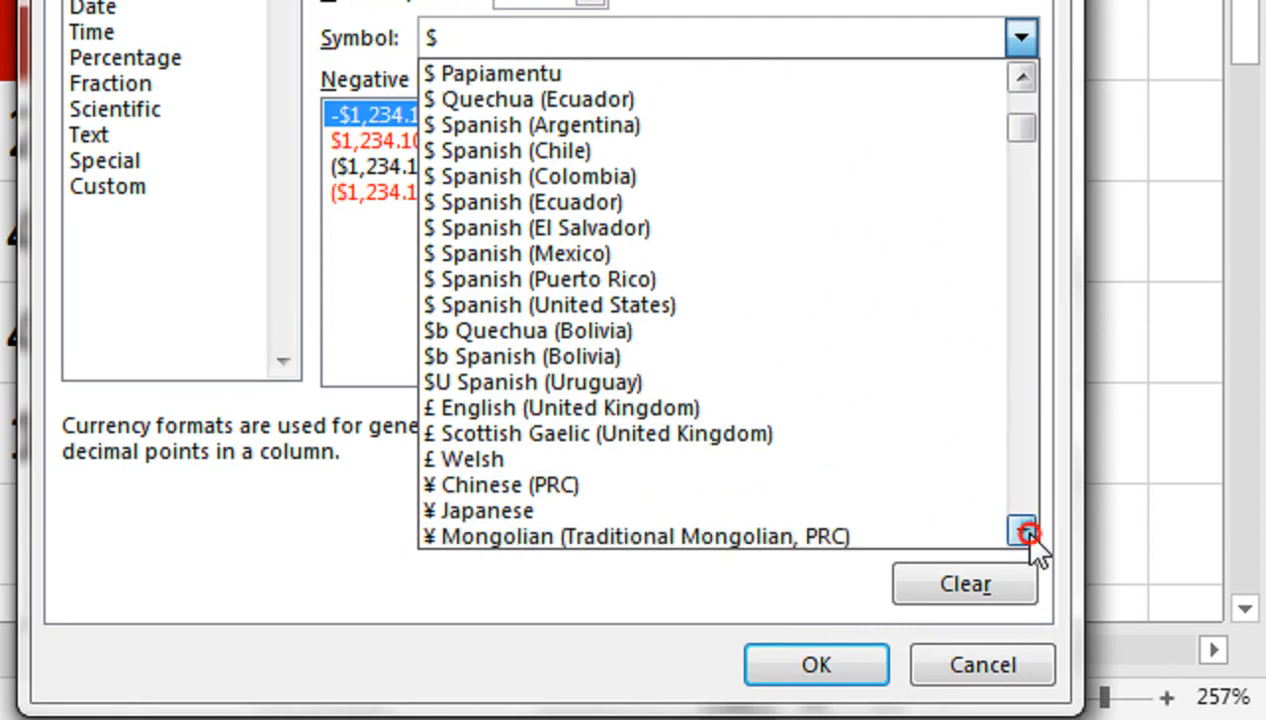
click(1024, 533)
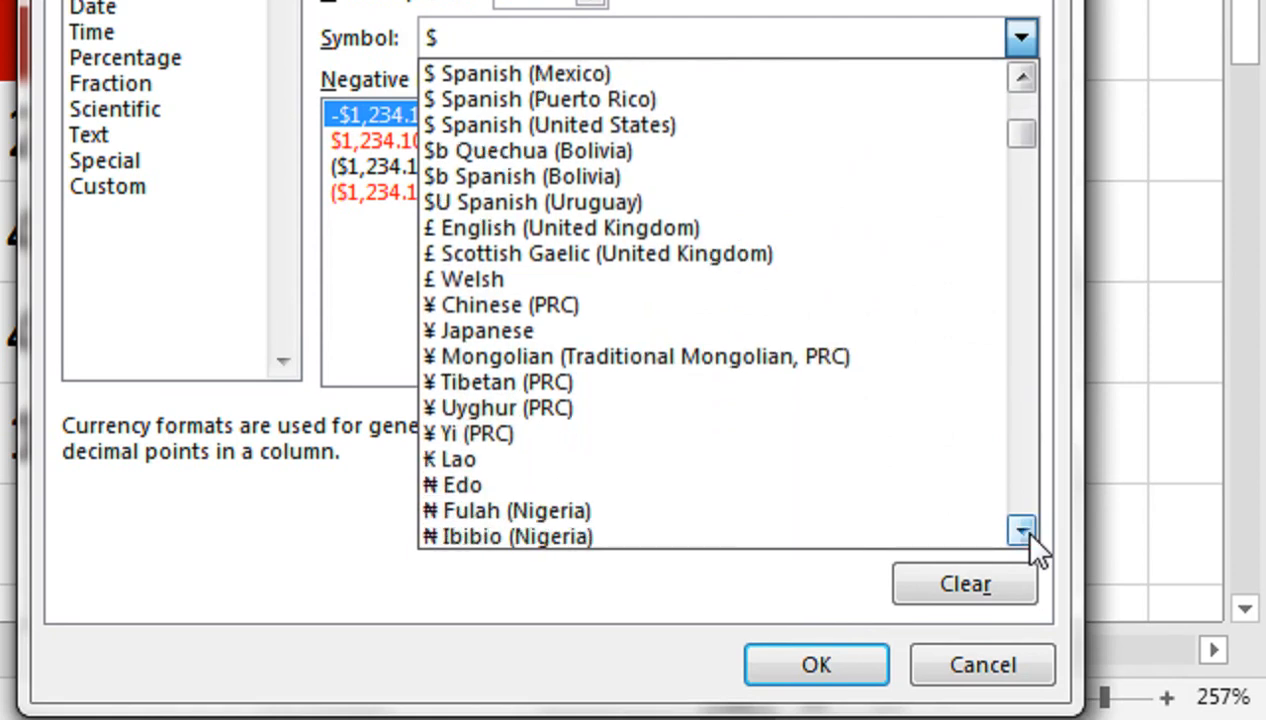
scroll(609, 466, up, 3)
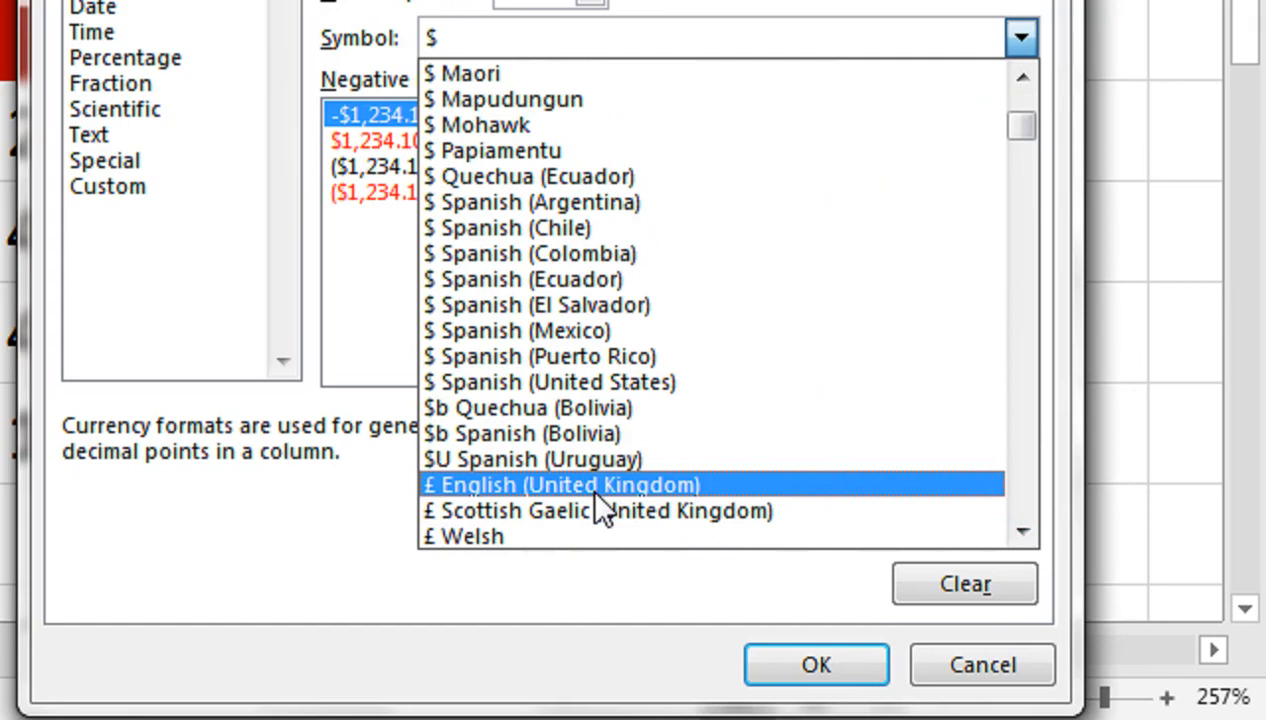
click(600, 488)
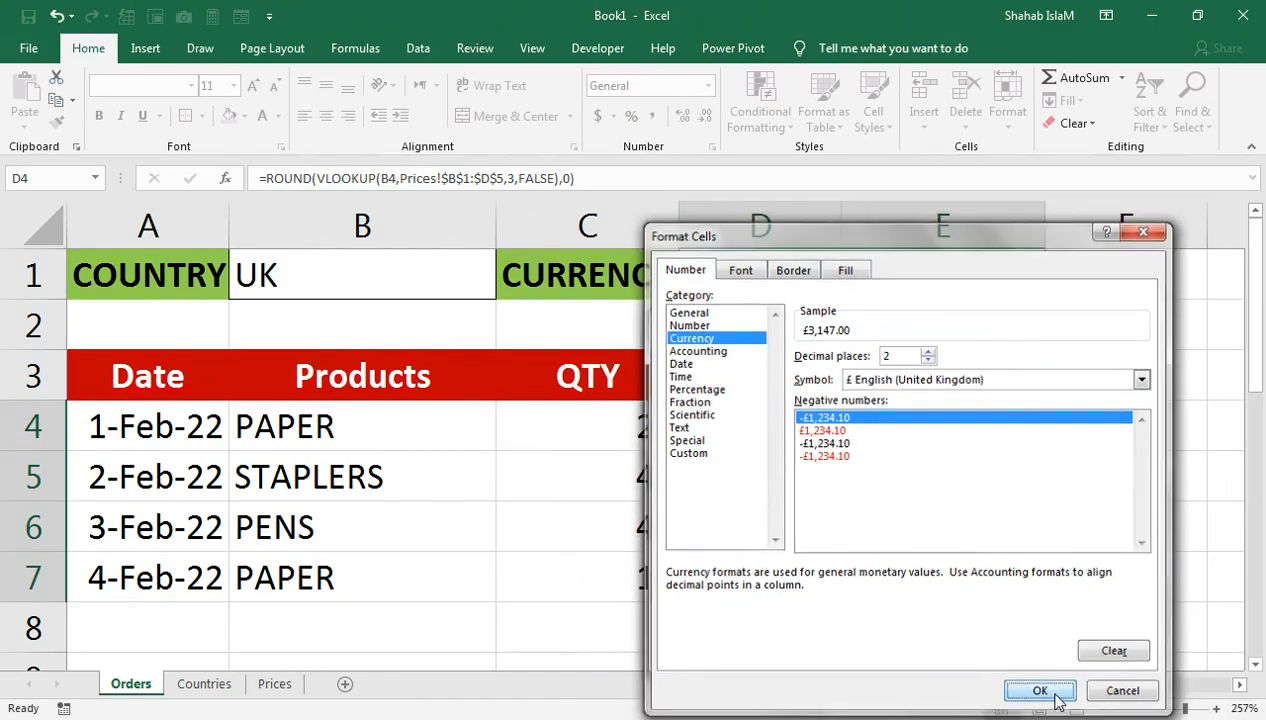
Step: Confirm the pound format, save the POUND rule, and open B1's country list
click(1038, 690)
click(887, 649)
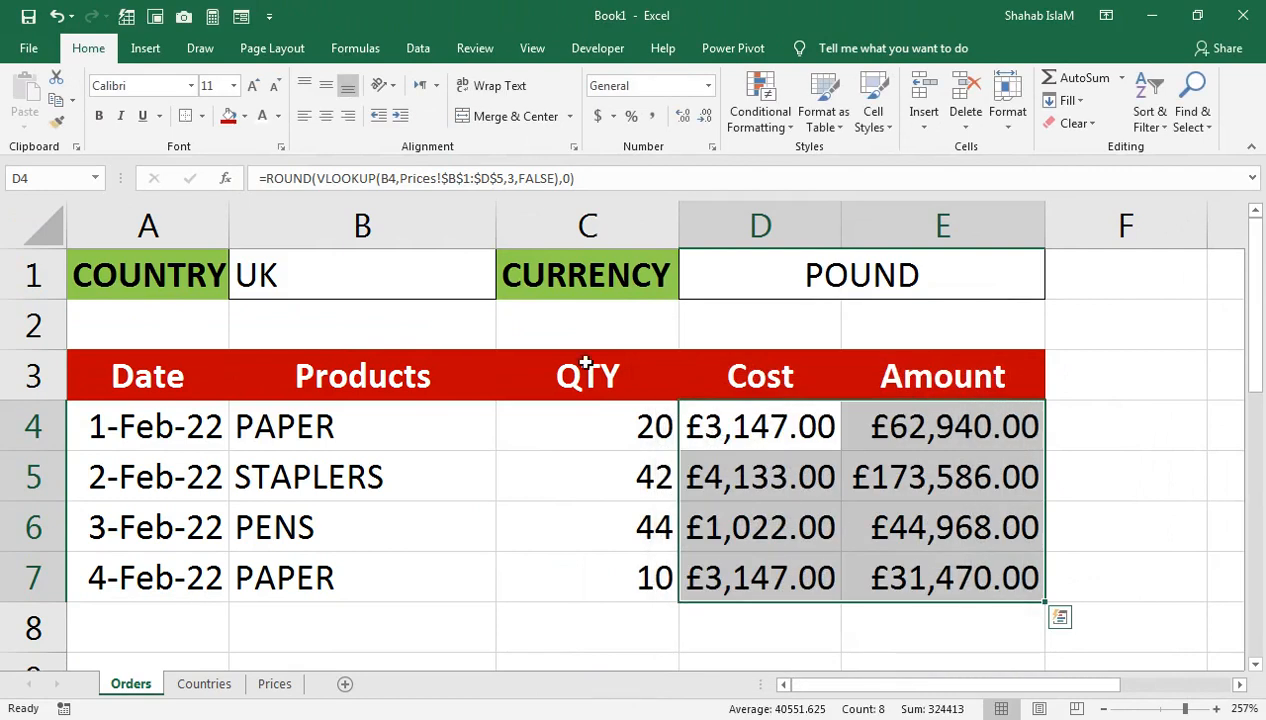
click(490, 285)
click(505, 289)
Step: Switch the country in B1 to US Dollar, then to Indian Rupee
click(446, 317)
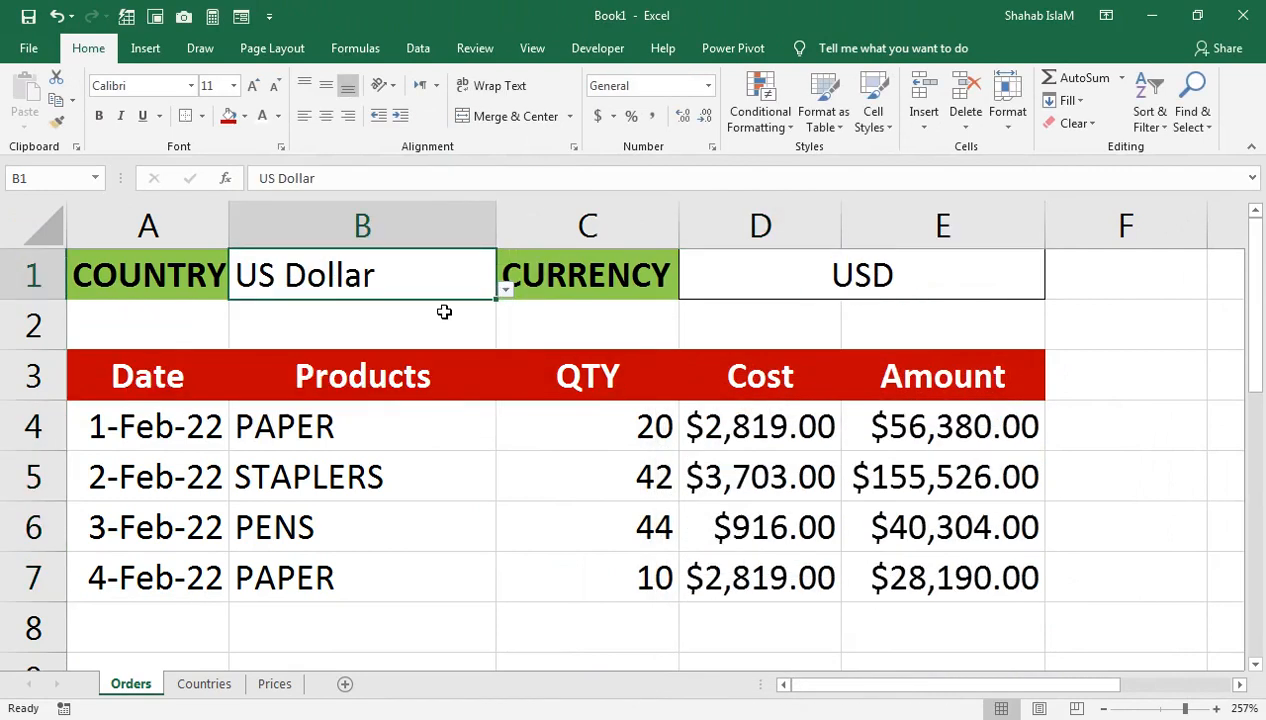
click(510, 291)
click(480, 282)
click(505, 289)
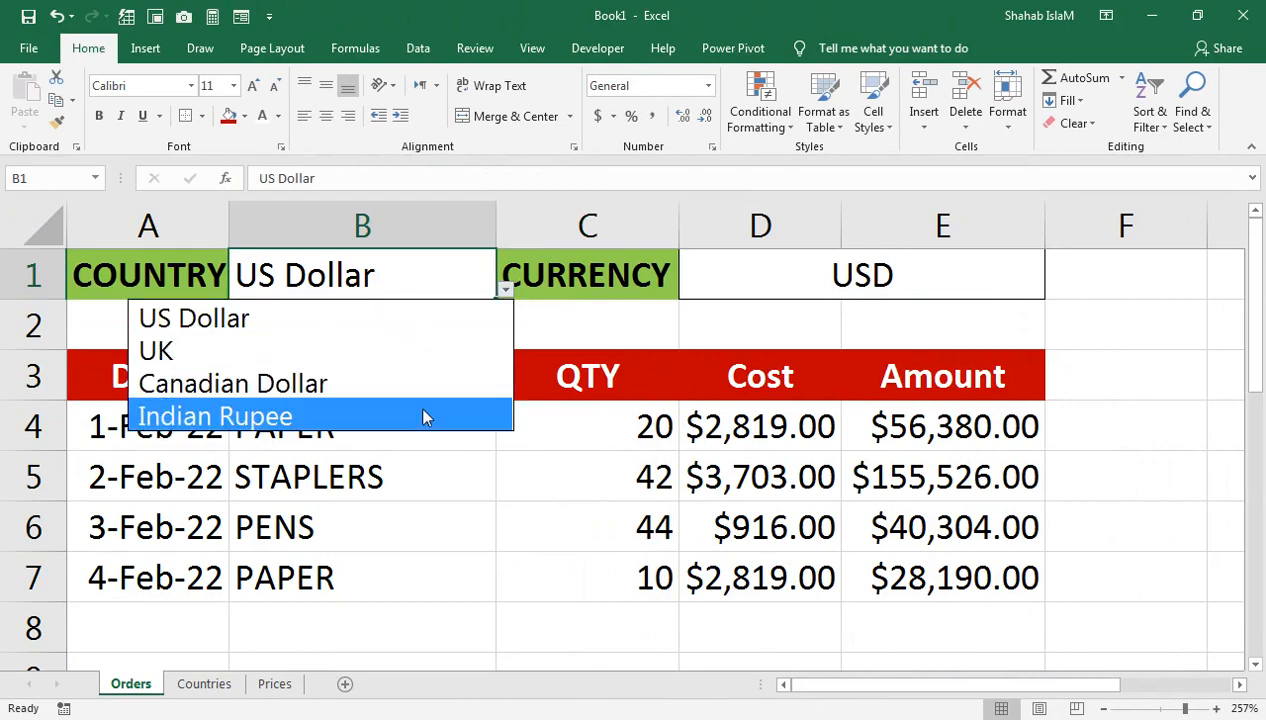
click(424, 416)
Step: Select D4:E7 and add a formula rule =$D$1="INR", opening its format settings
click(754, 421)
drag(754, 421, 893, 588)
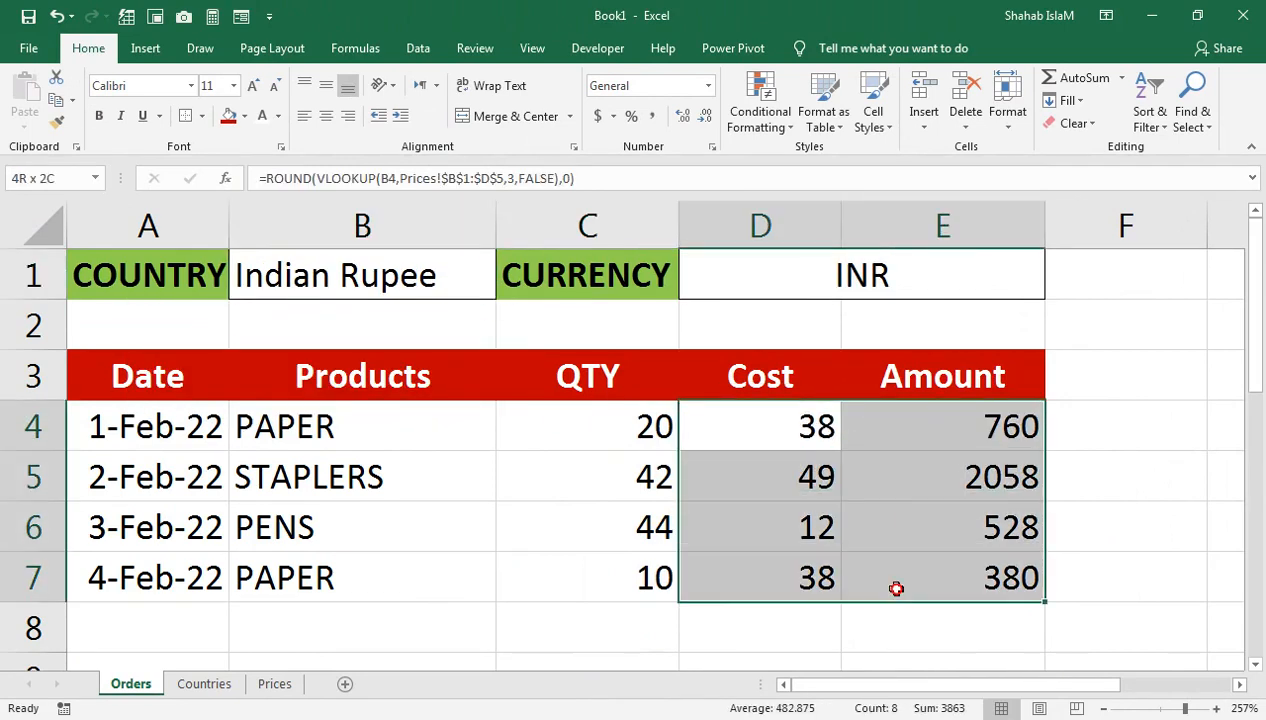
click(760, 115)
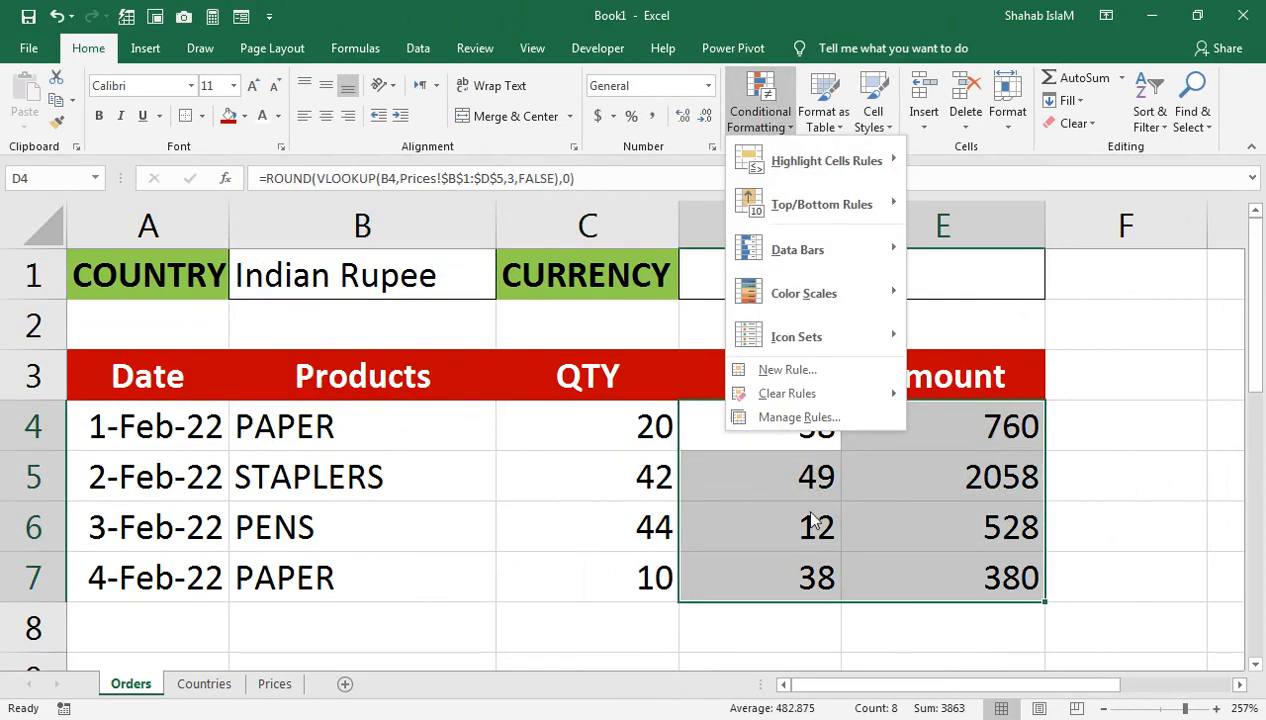
click(786, 369)
click(725, 444)
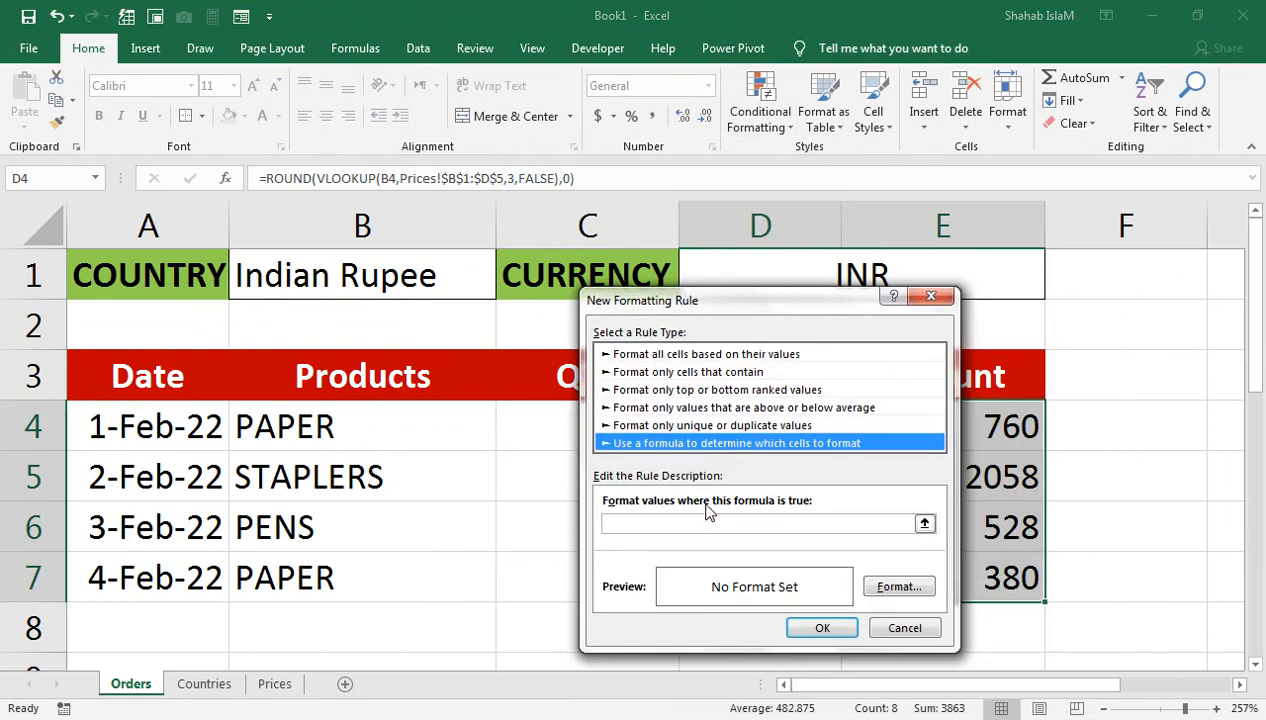
click(705, 523)
drag(754, 305, 767, 333)
click(817, 263)
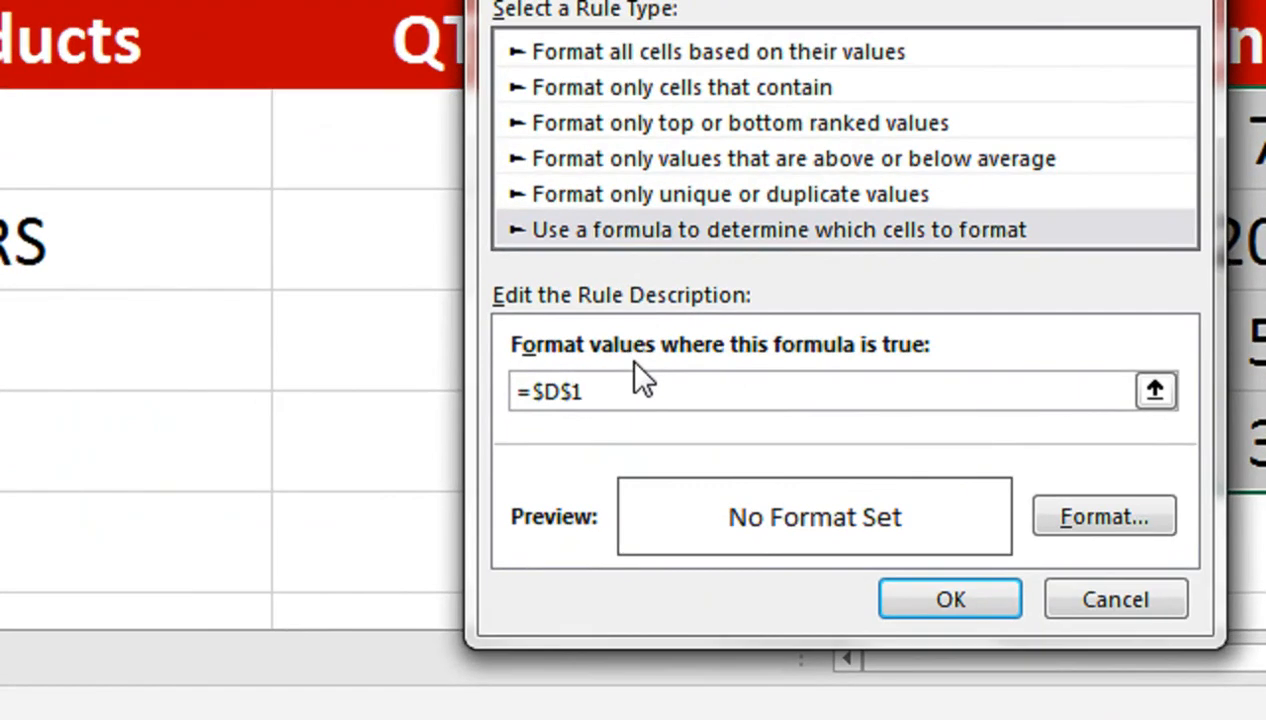
text(="INR")
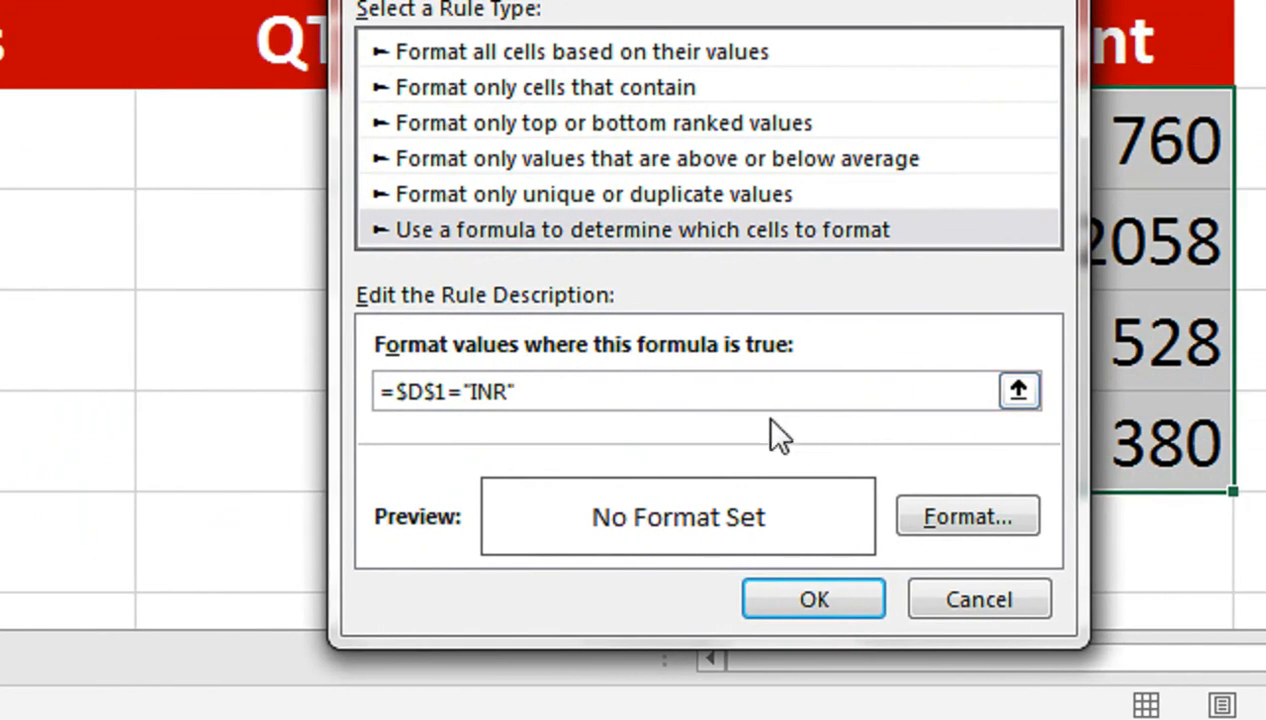
click(967, 517)
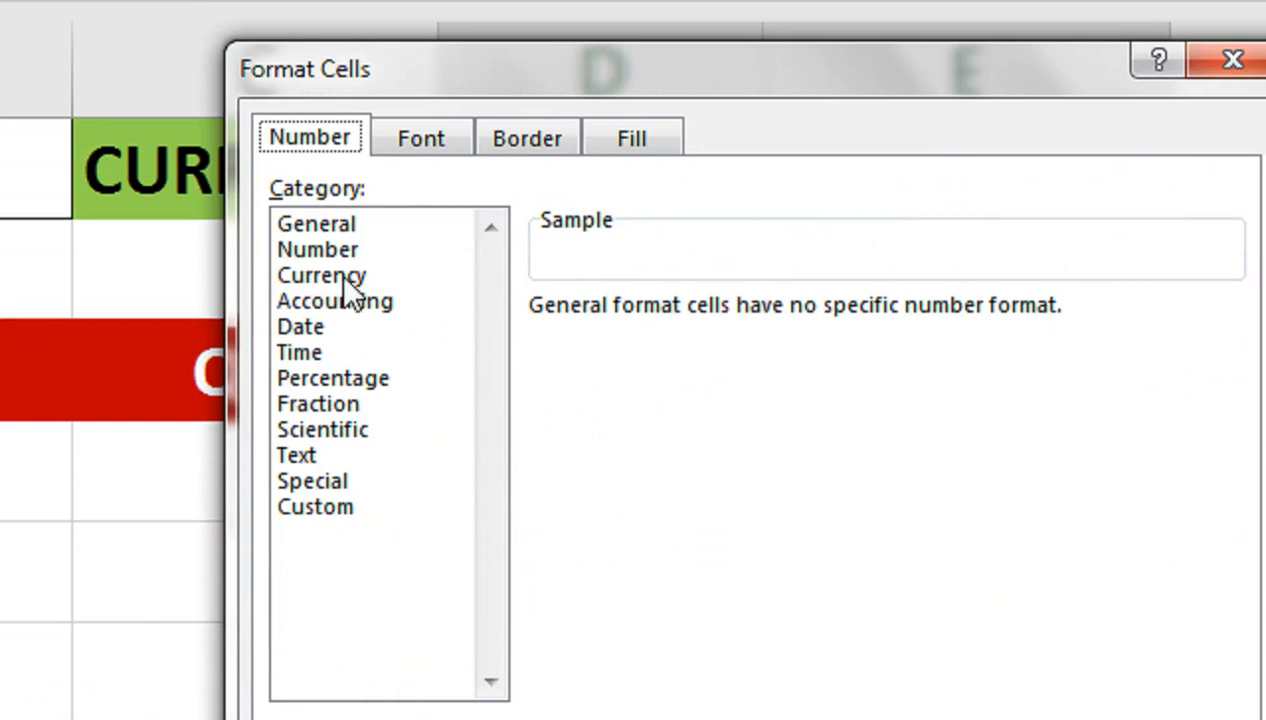
Step: Format the INR rule as Currency with the Hindi ₹ symbol and save it
click(350, 277)
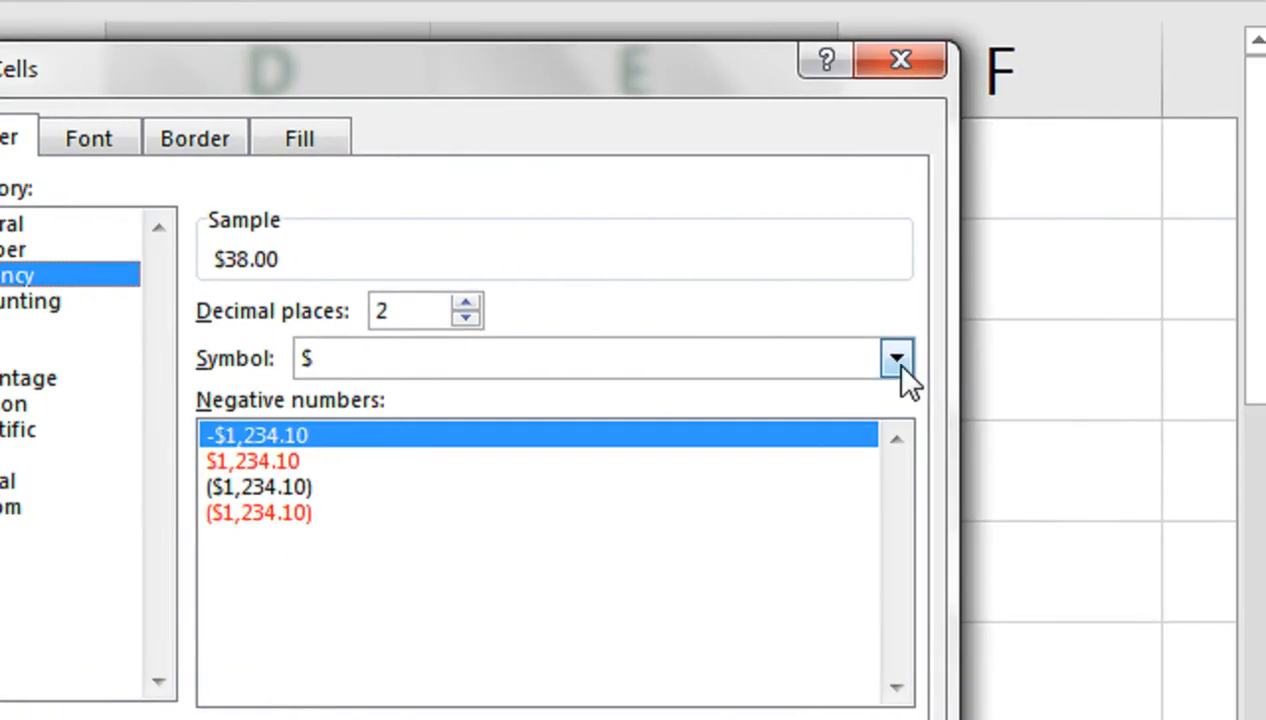
click(897, 361)
drag(890, 176, 899, 209)
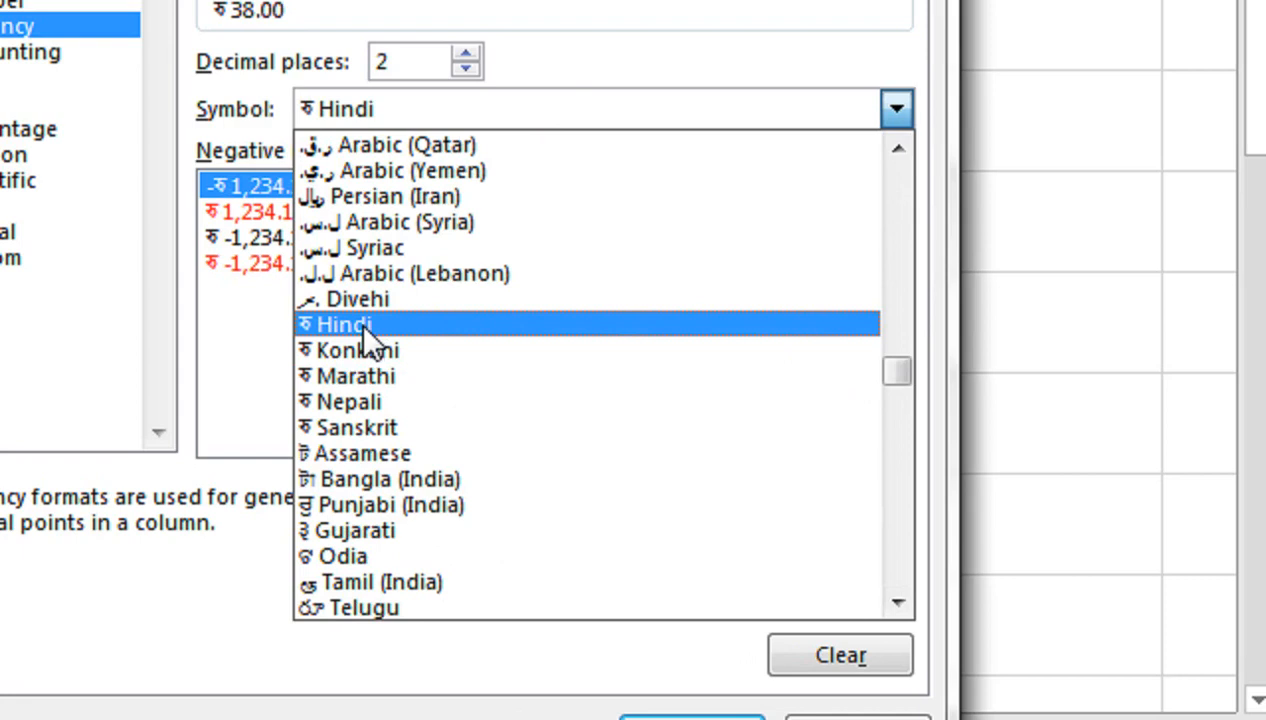
click(359, 323)
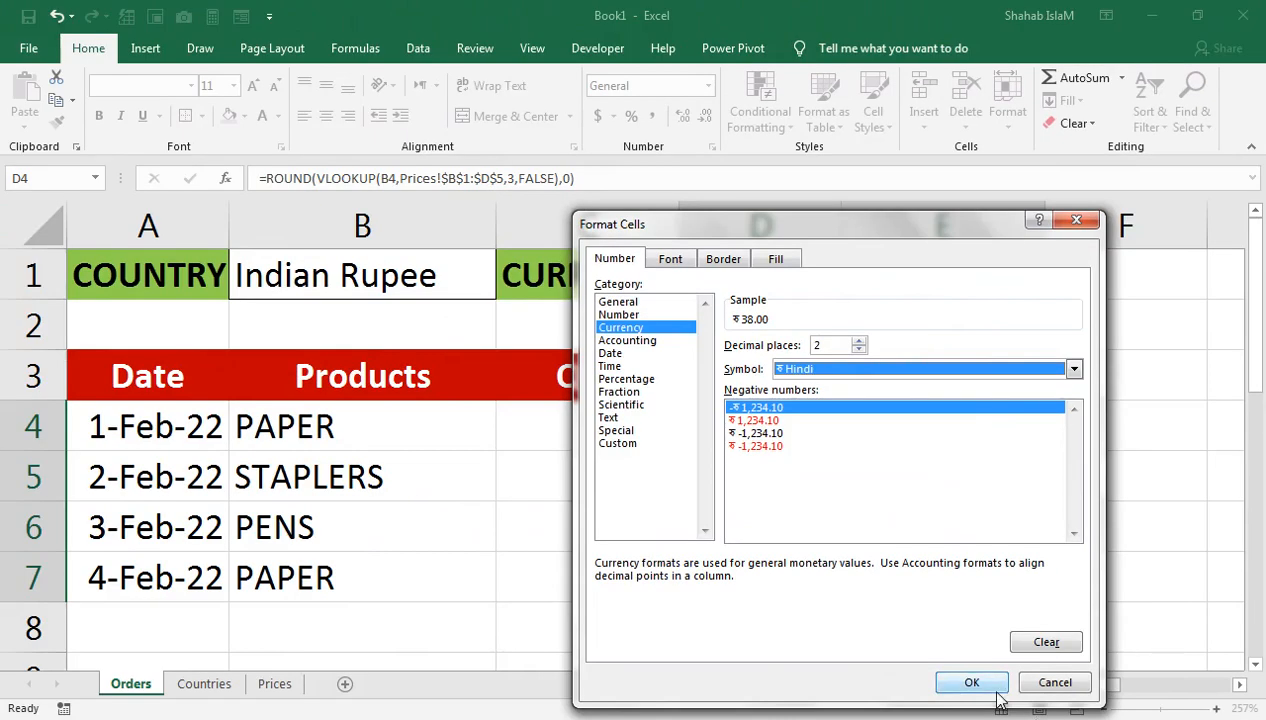
click(985, 685)
click(830, 655)
Step: Check cost cell D5 and open B1's country list
click(745, 465)
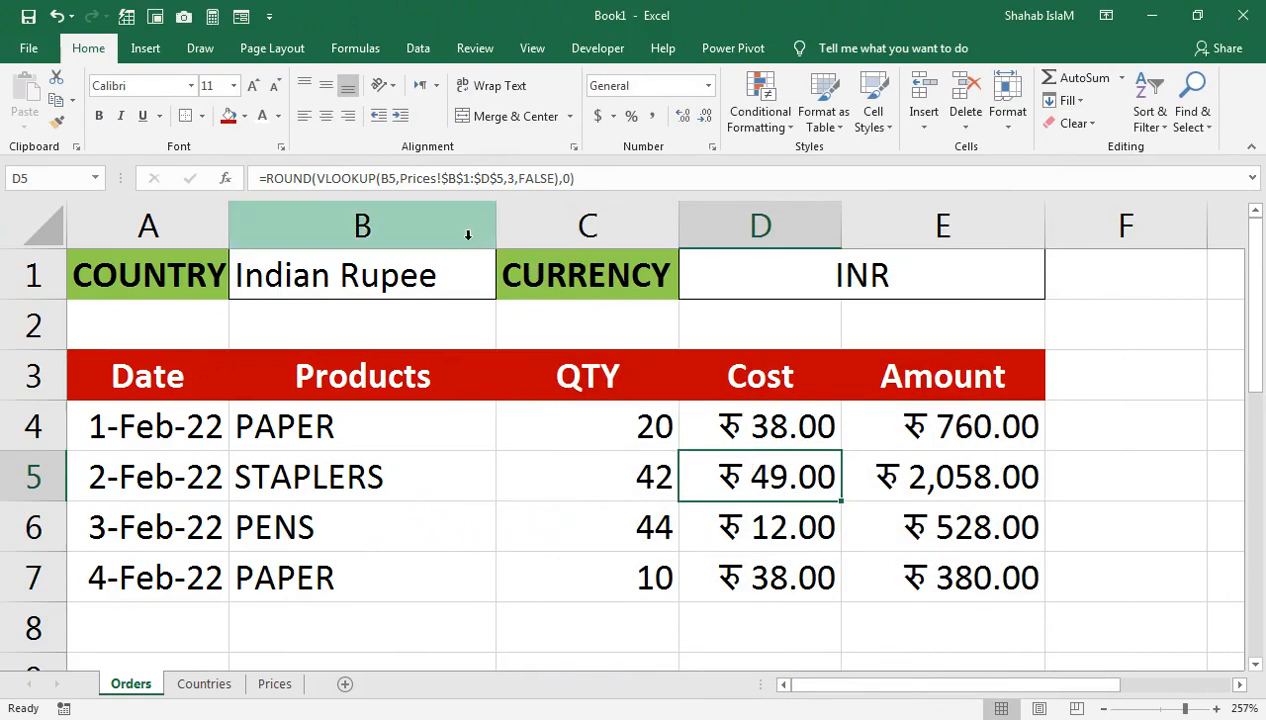
click(440, 262)
click(505, 290)
Step: Switch the country in B1 to US Dollar, then to UK
click(453, 292)
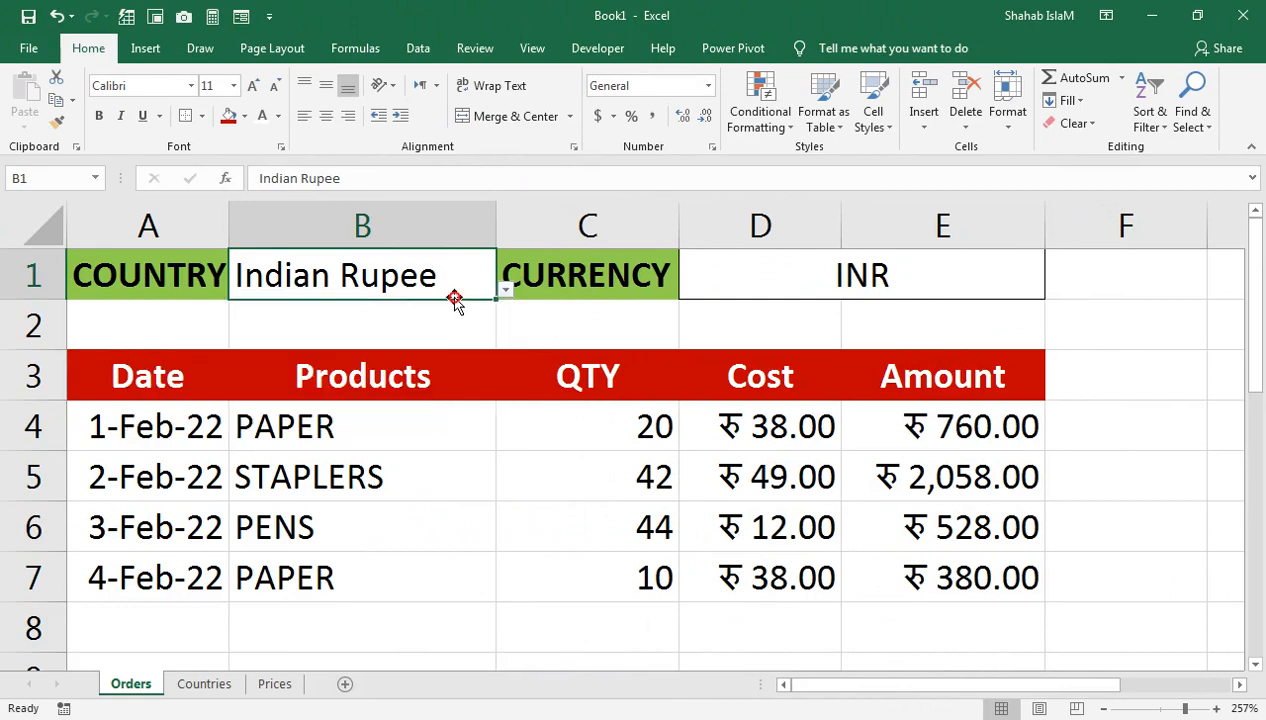
click(505, 290)
click(420, 318)
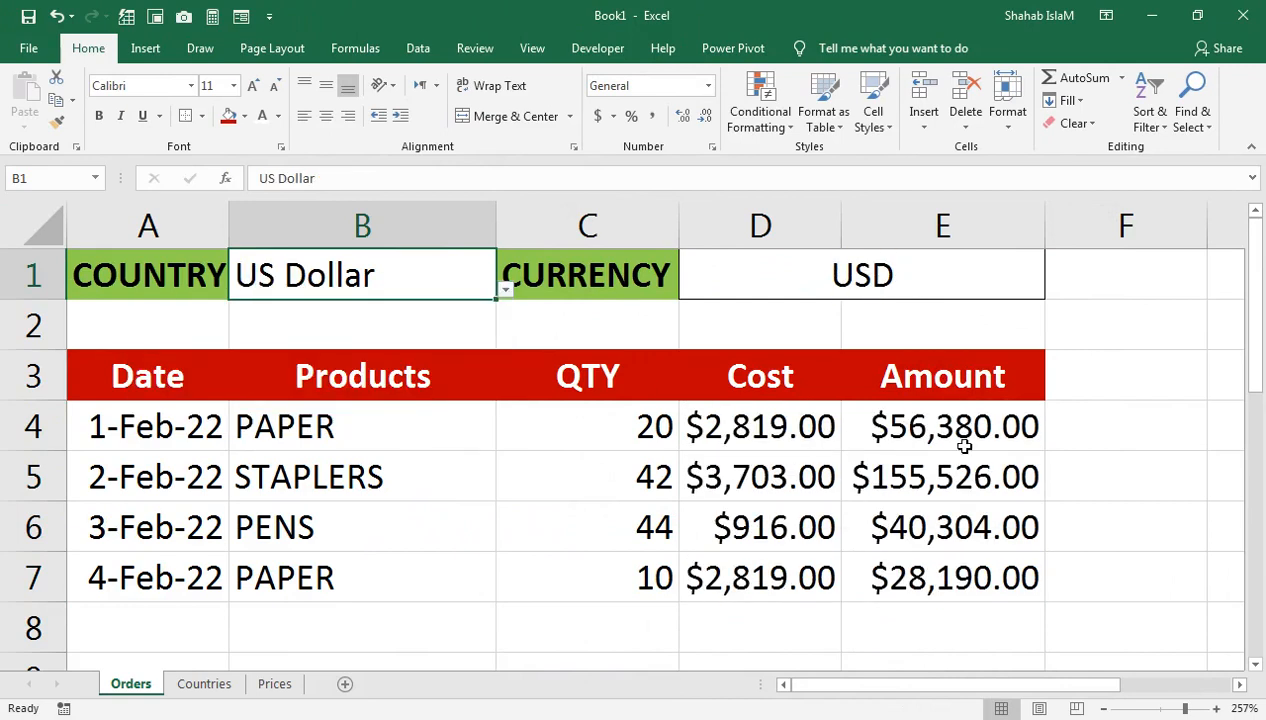
click(507, 310)
click(462, 284)
click(506, 290)
click(470, 345)
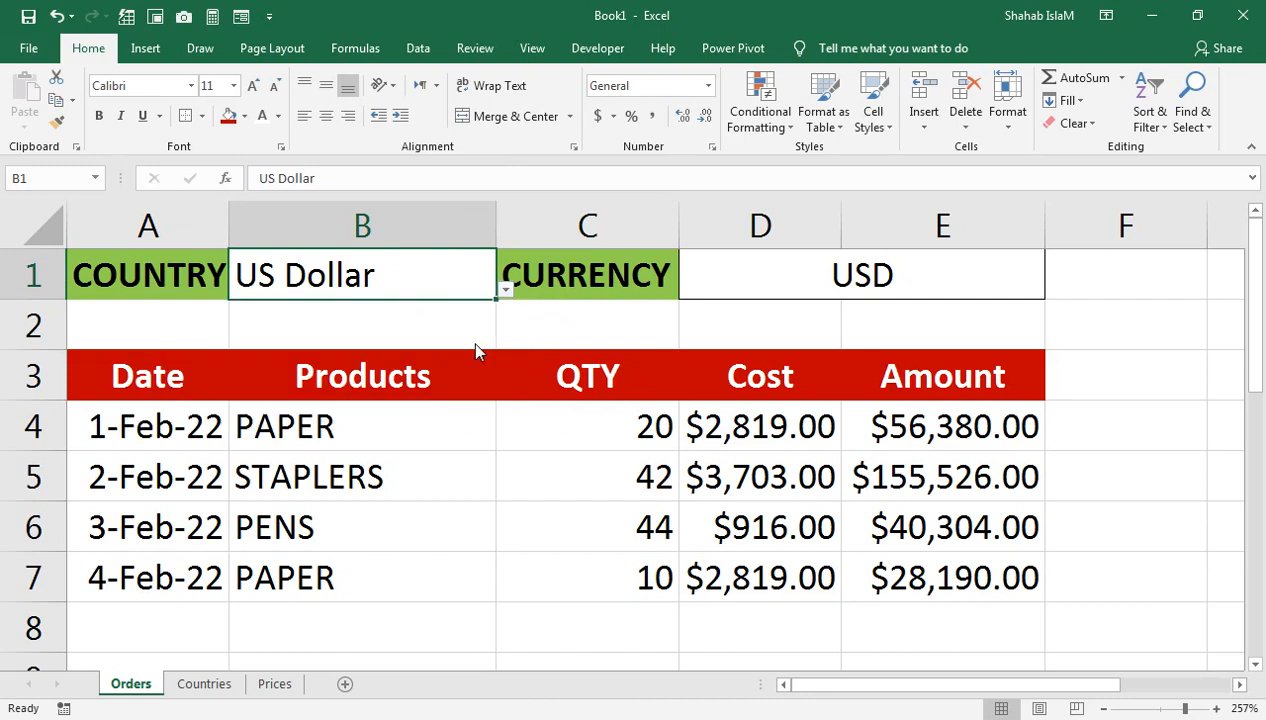
Step: Try Canadian Dollar, check D4's formula, then set the country back to UK
click(505, 290)
click(415, 380)
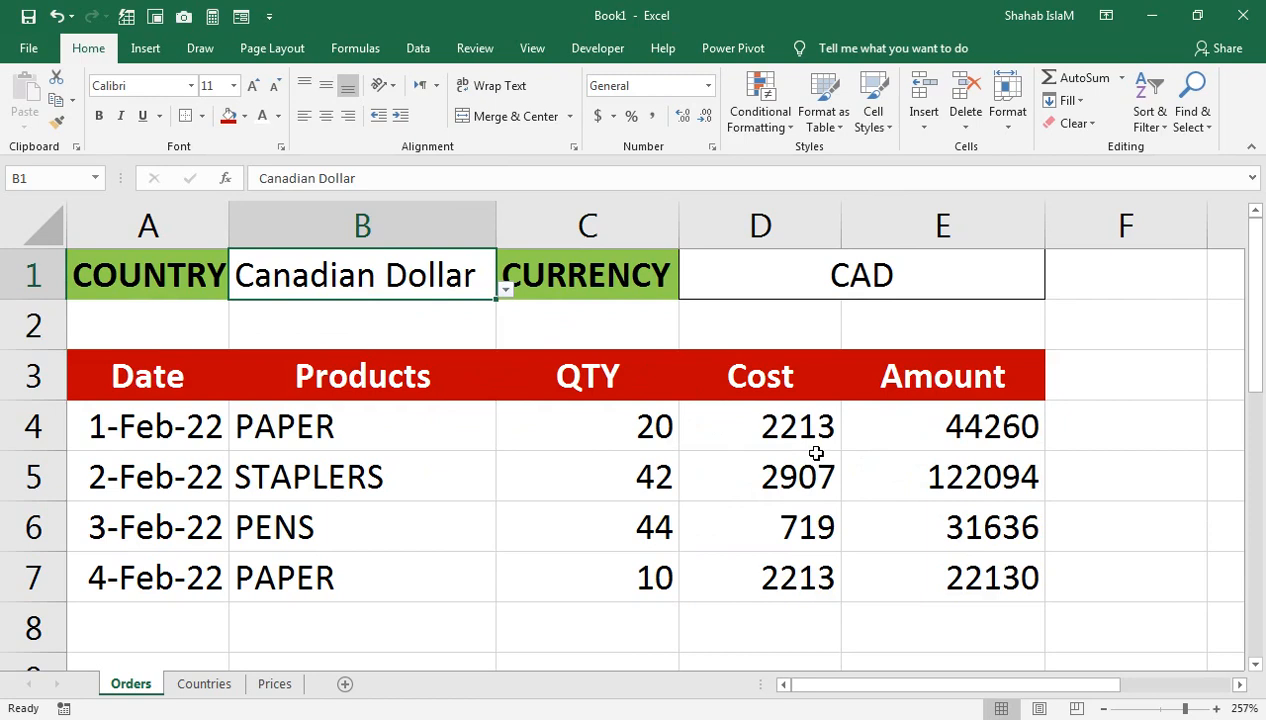
click(784, 432)
click(458, 278)
click(505, 290)
click(458, 347)
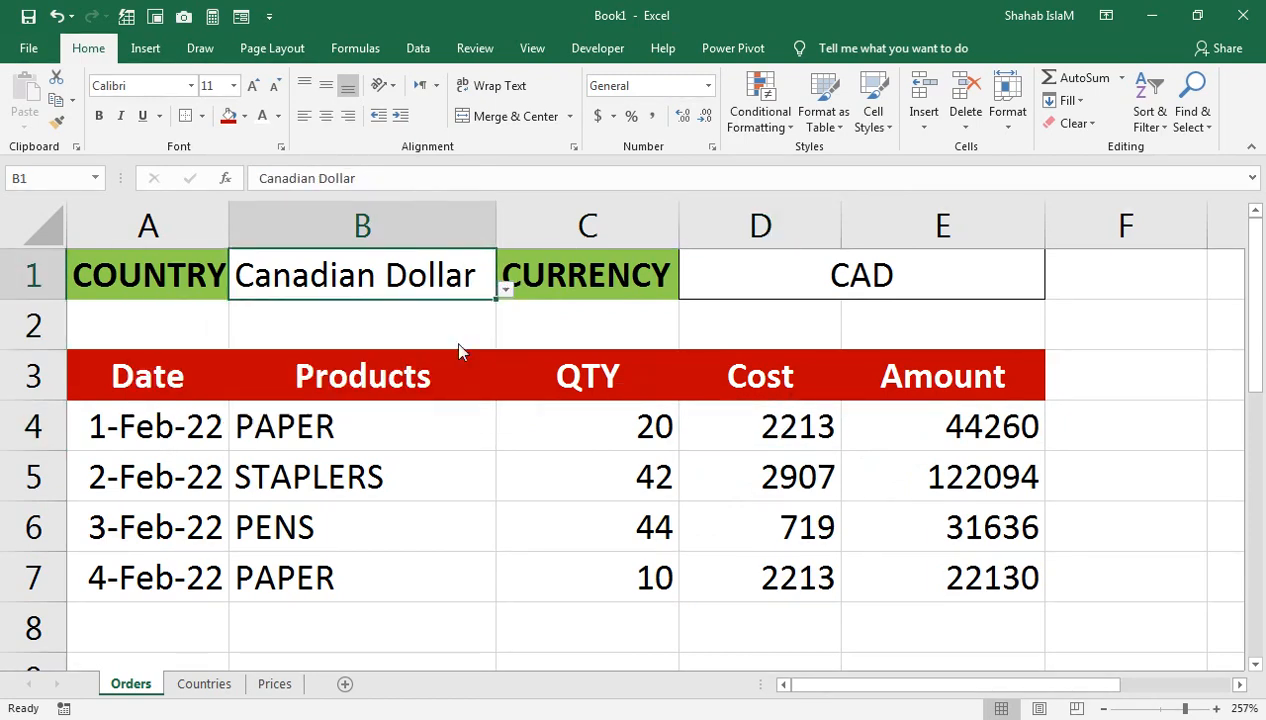
click(760, 474)
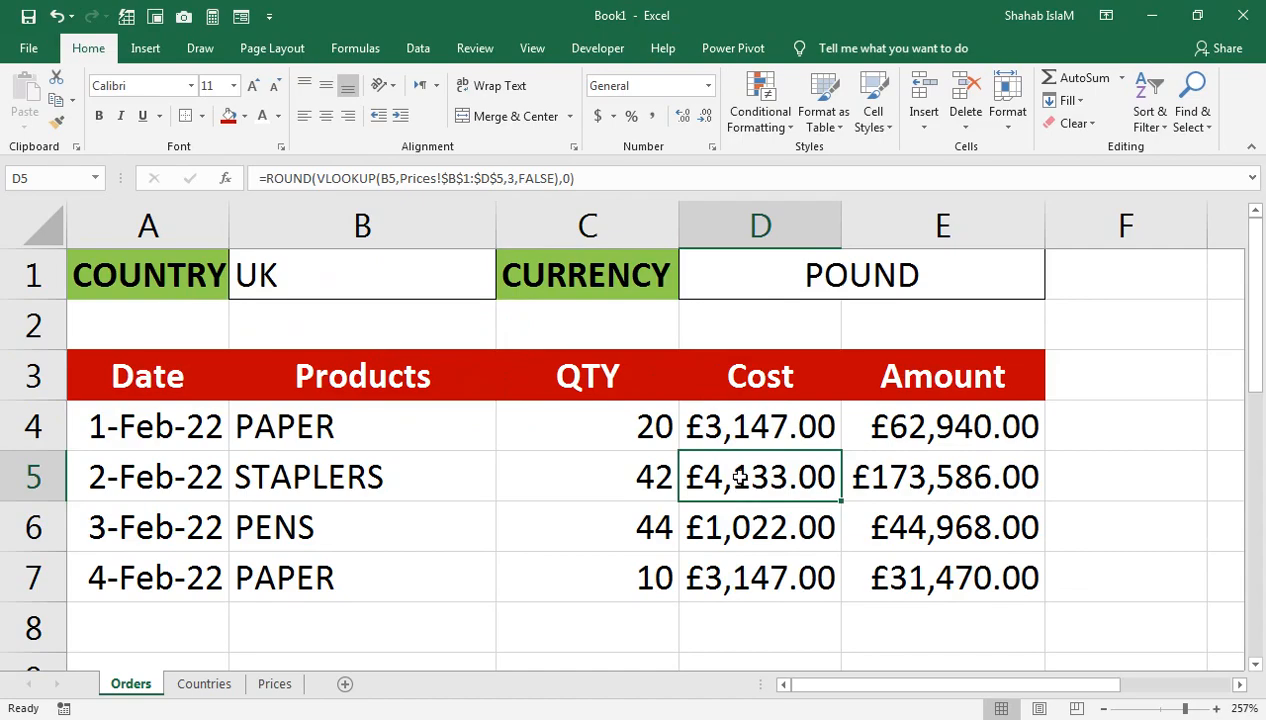